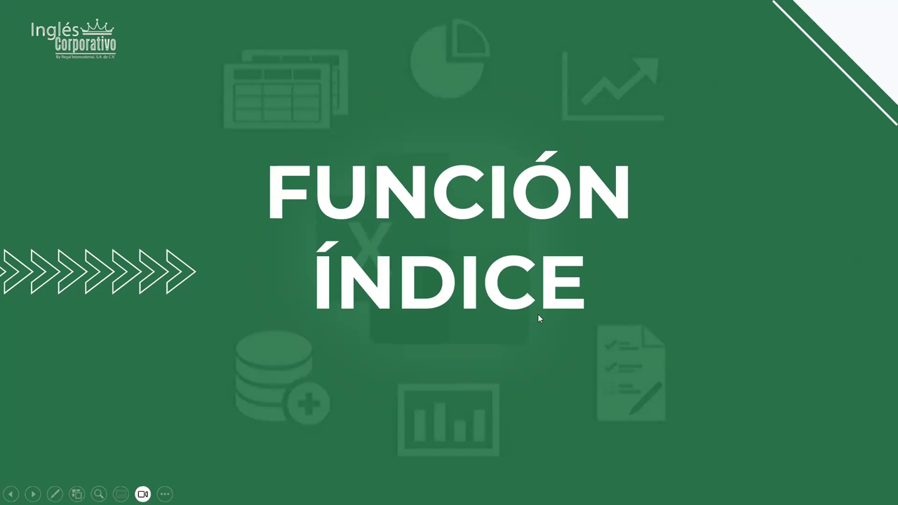
- Advance from the FUNCIÓN ÍNDICE title slide to the slide describing what INDICE returns
left_click(506, 337)
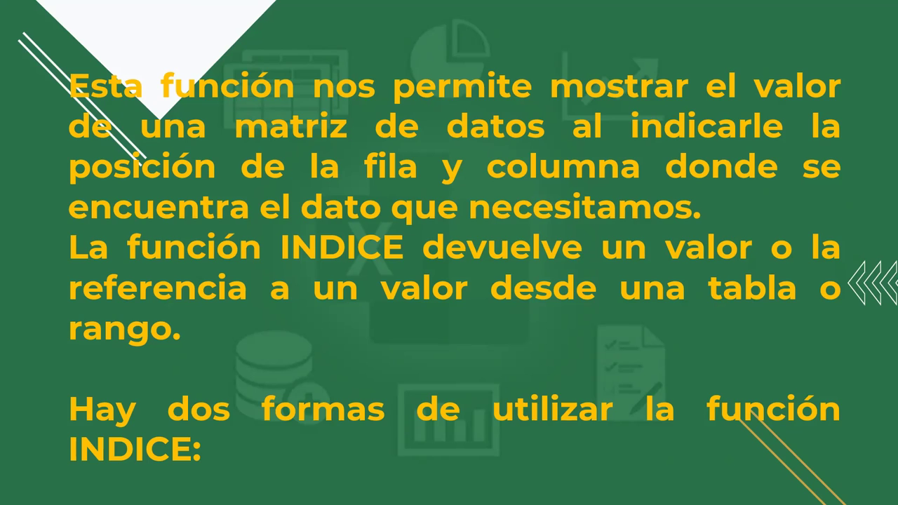
- Advance through the Forma de matriz slide to the INDICE(matriz; núm_fila; [núm_columna]) syntax slide
mouse_move(143, 494)
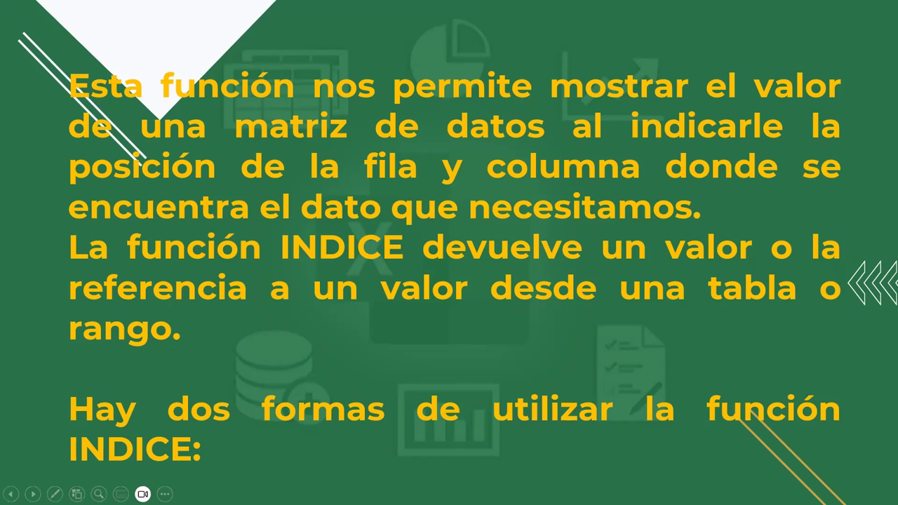
left_click(559, 366)
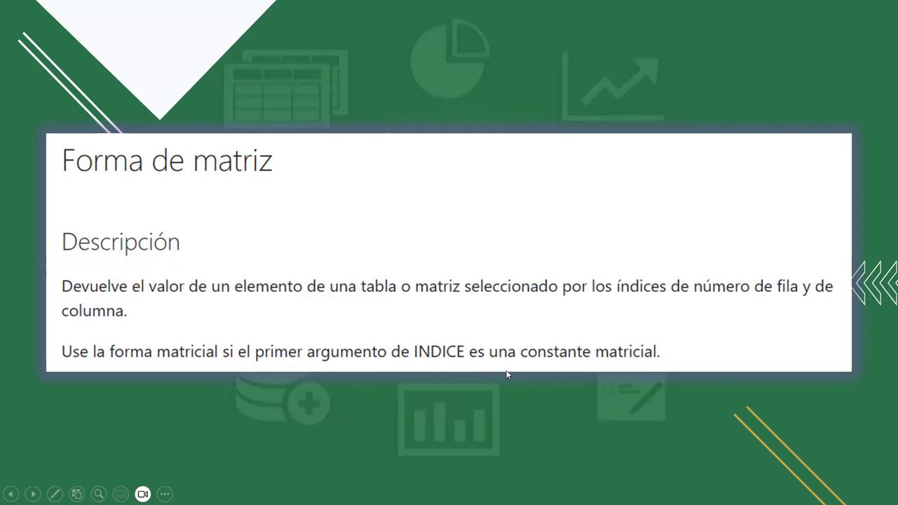
left_click(559, 253)
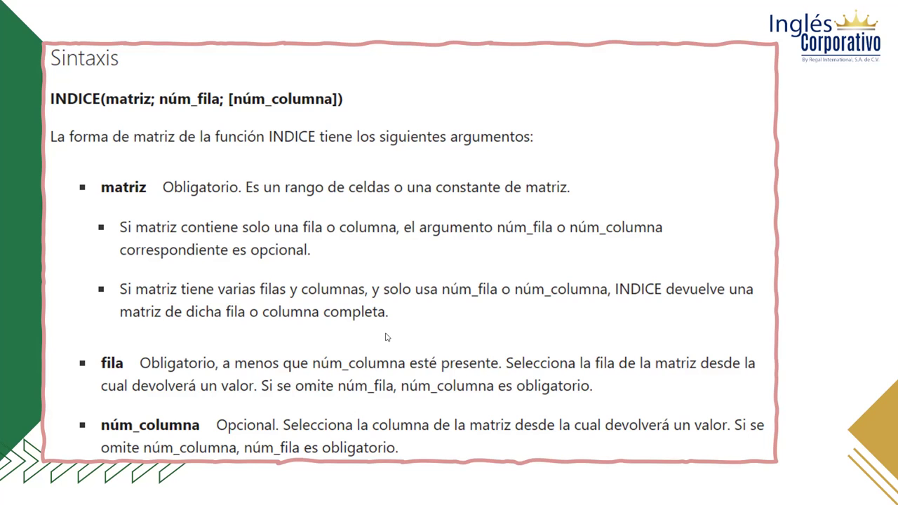
- Advance to the Forma de referencia slide showing INDEX(ref, núm_fila, [núm_columna], [núm_área])
key("Right")
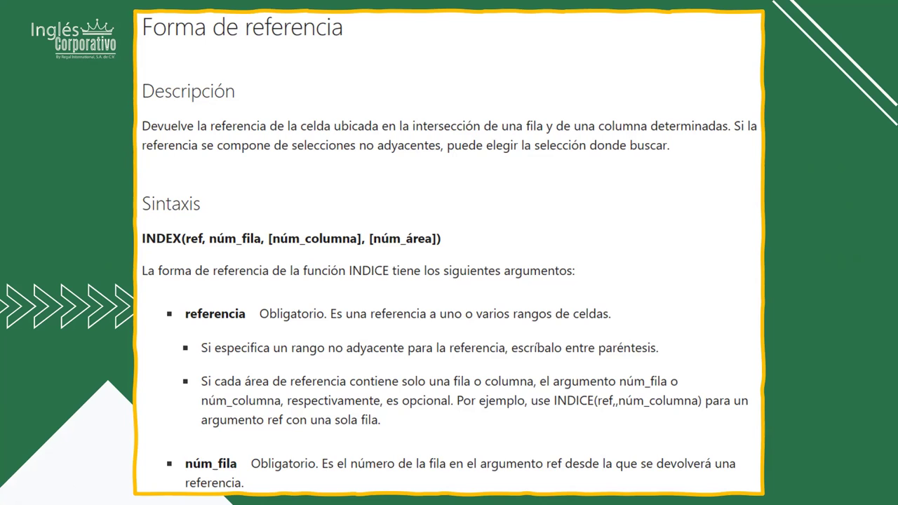
- Advance past the núm_área explanation to the Ejemplos slide
left_click(429, 235)
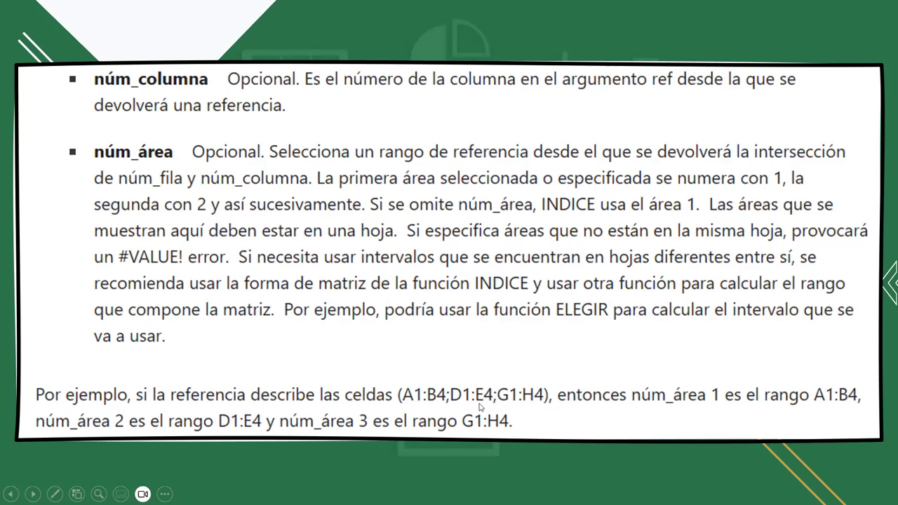
left_click(500, 349)
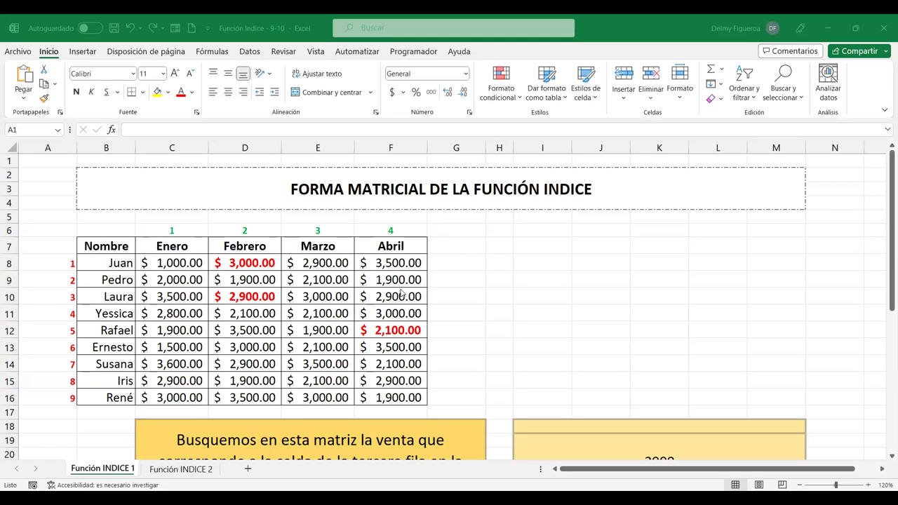
- Highlight Laura's row 10 and the Febrero column D, then select the 2900 answer cell I19
scroll(453, 255, "down", 1)
scroll(458, 254, "down", 1)
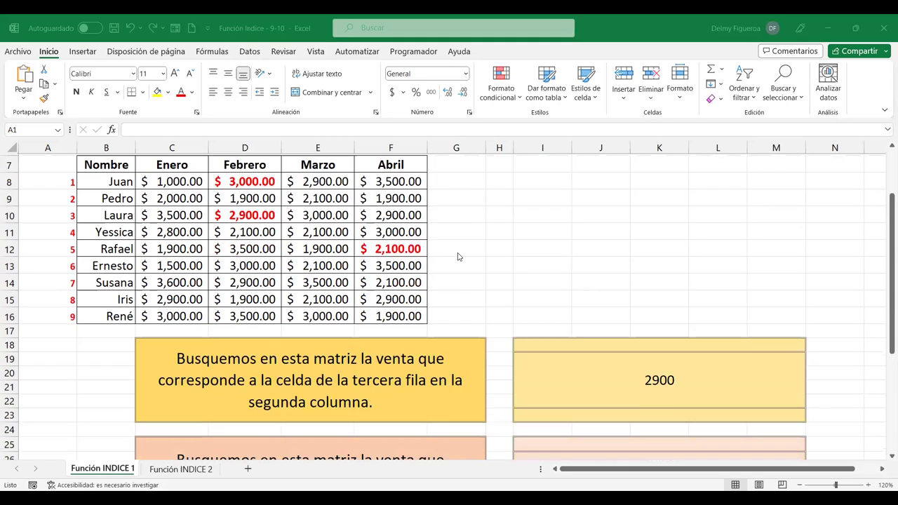
scroll(463, 253, "down", 1)
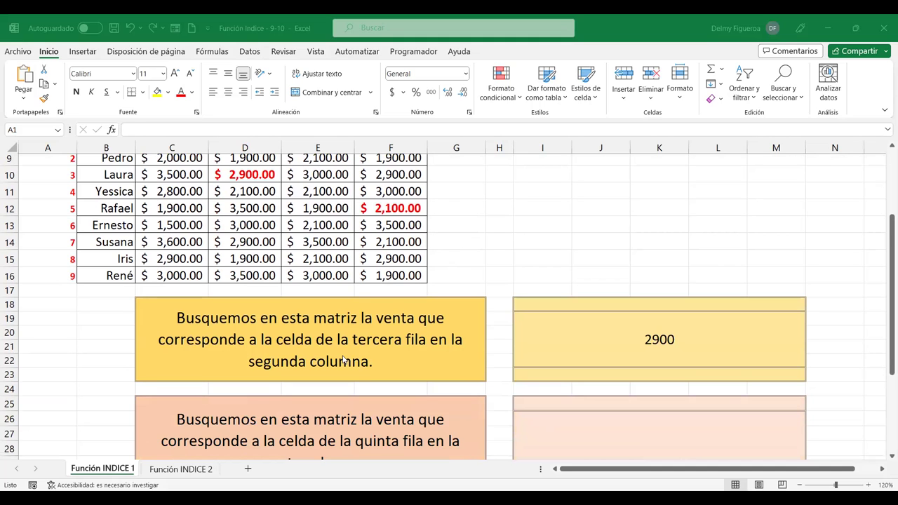
scroll(292, 219, "up", 3)
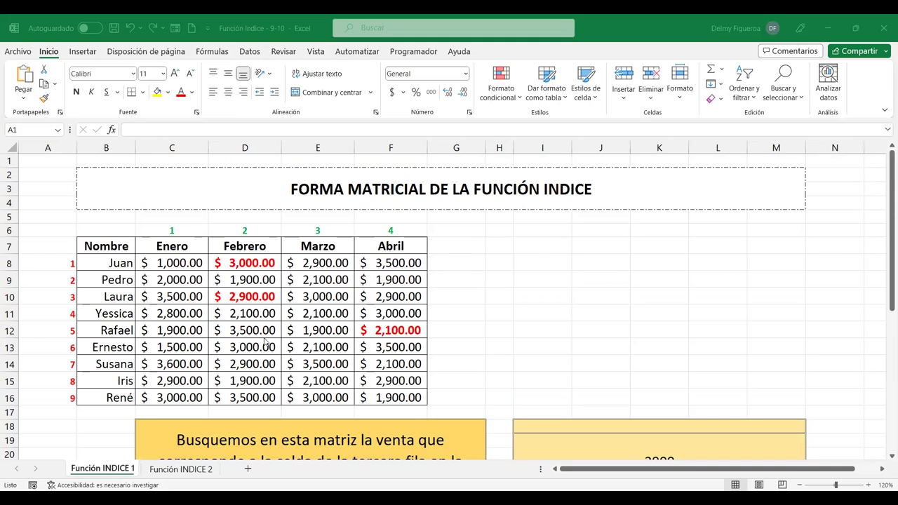
scroll(369, 311, "down", 1)
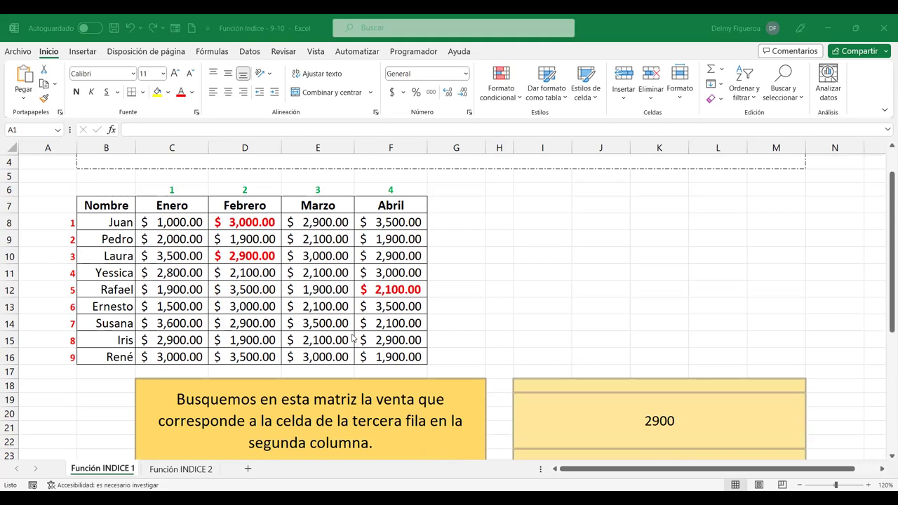
left_click(10, 257)
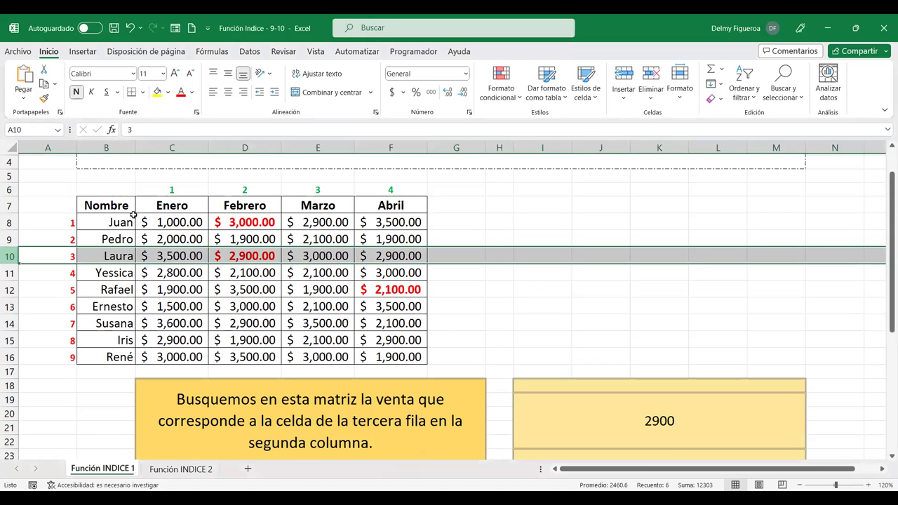
left_click(245, 147, "ctrl")
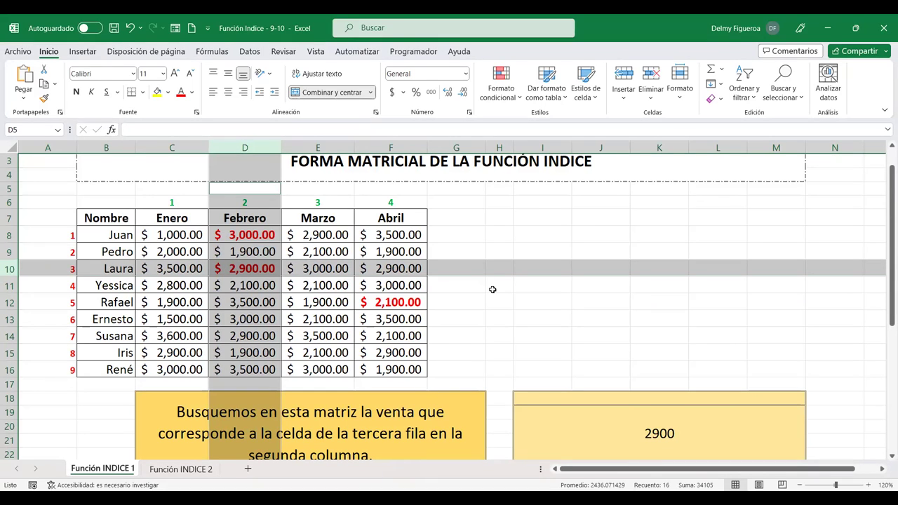
scroll(539, 347, "down", 2)
scroll(538, 347, "down", 1)
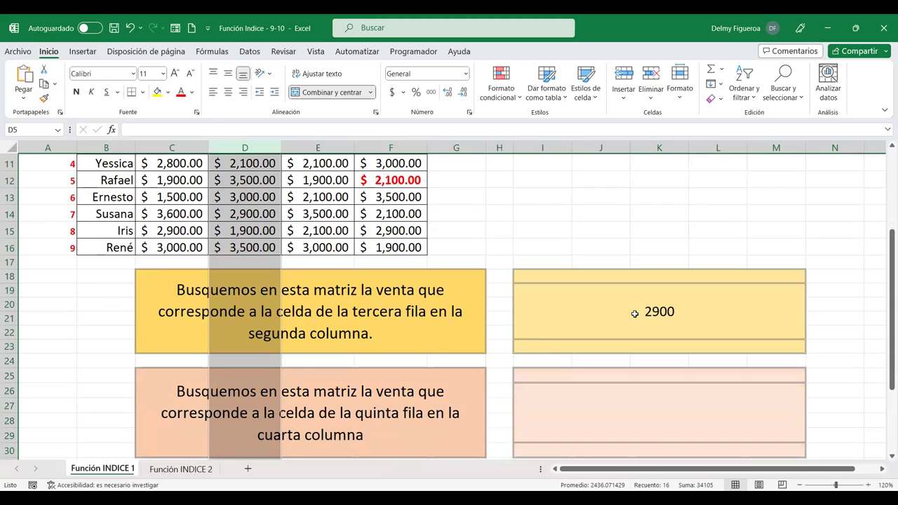
left_click(635, 313)
double_click(582, 311)
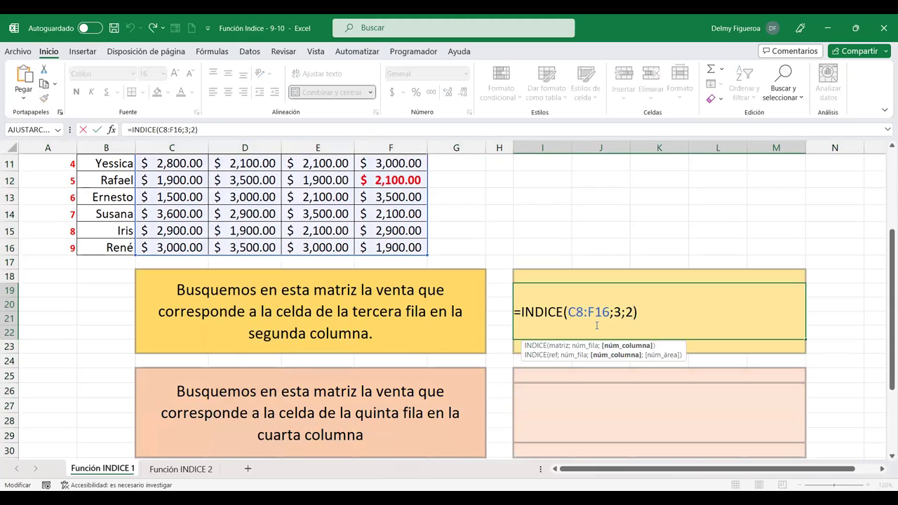
left_click(546, 309)
left_click(583, 309)
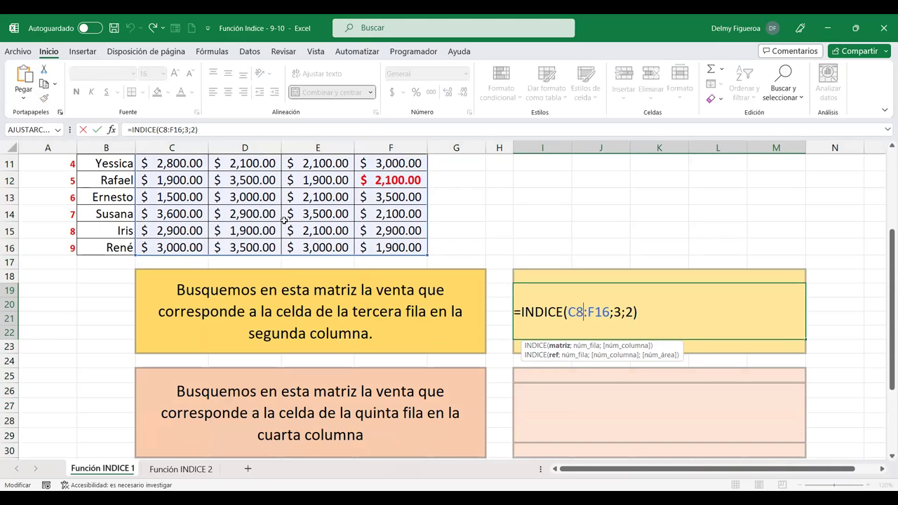
left_click(619, 312)
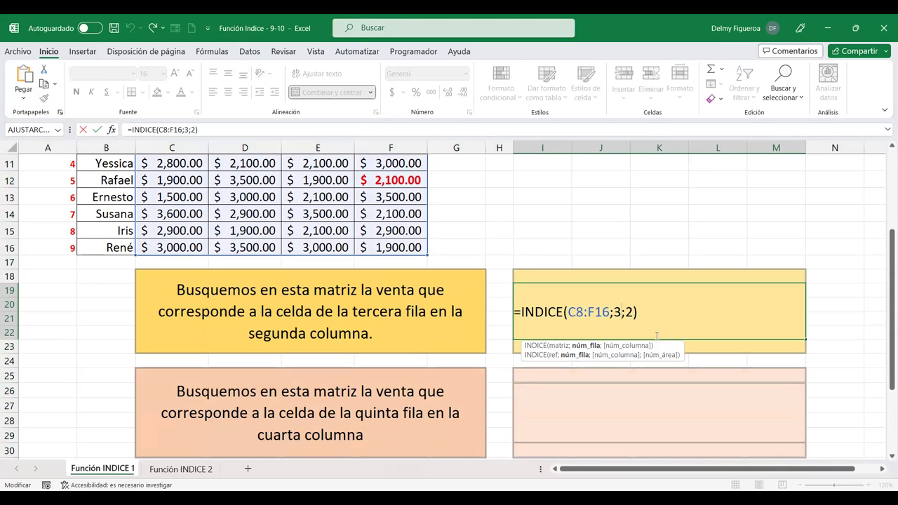
key("Right")
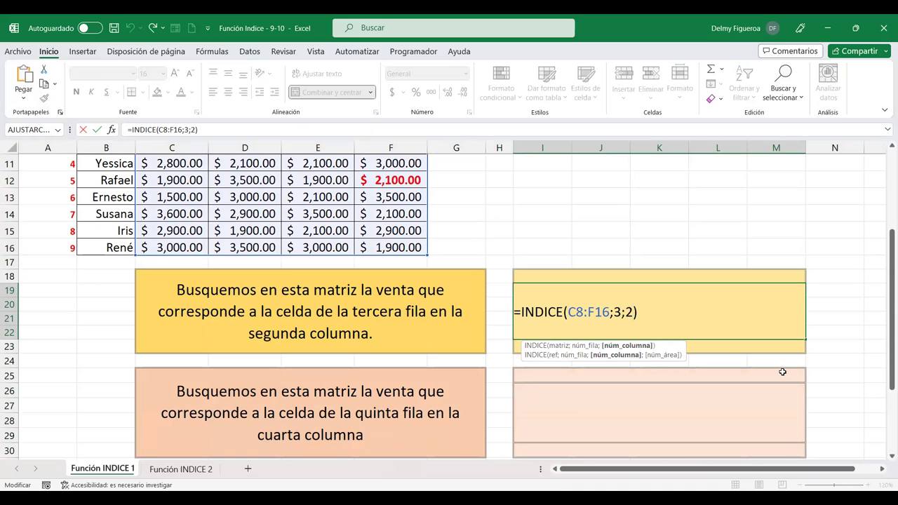
key("ctrl+Return")
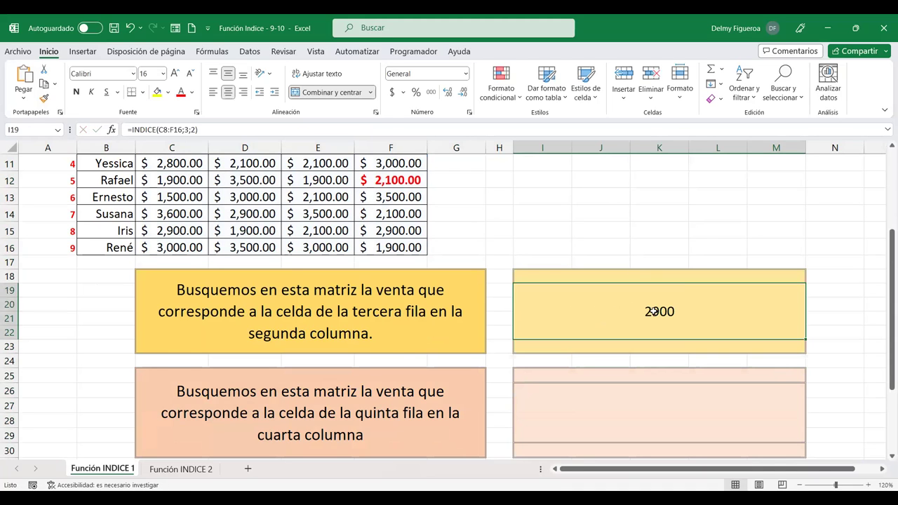
scroll(292, 267, "up", 4)
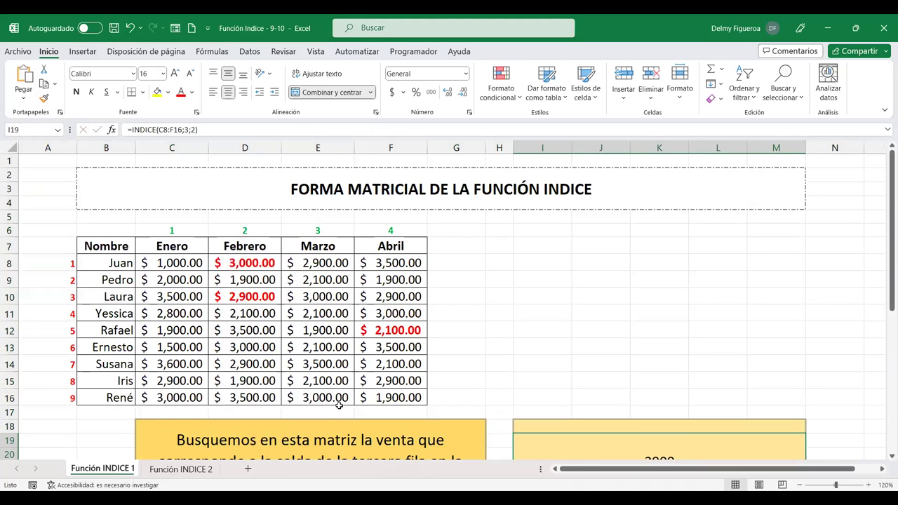
scroll(698, 313, "down", 2)
scroll(686, 316, "down", 2)
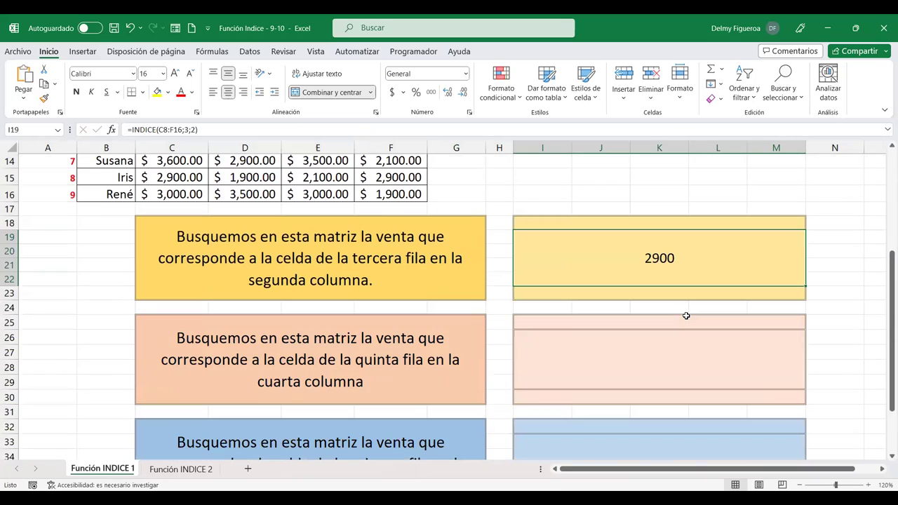
- In I26 enter =INDICE(C8:F16;5;4) so the fifth-row, fourth-column answer returns 2100
left_click(652, 352)
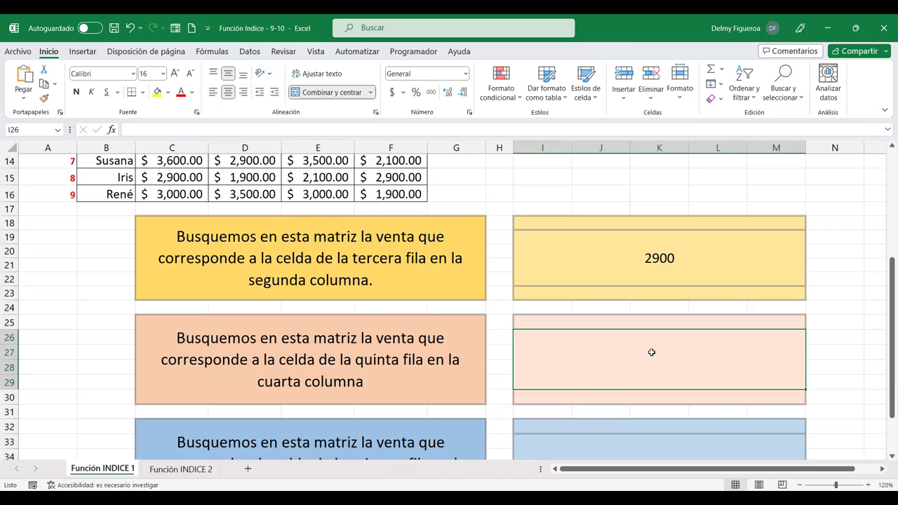
type("+i")
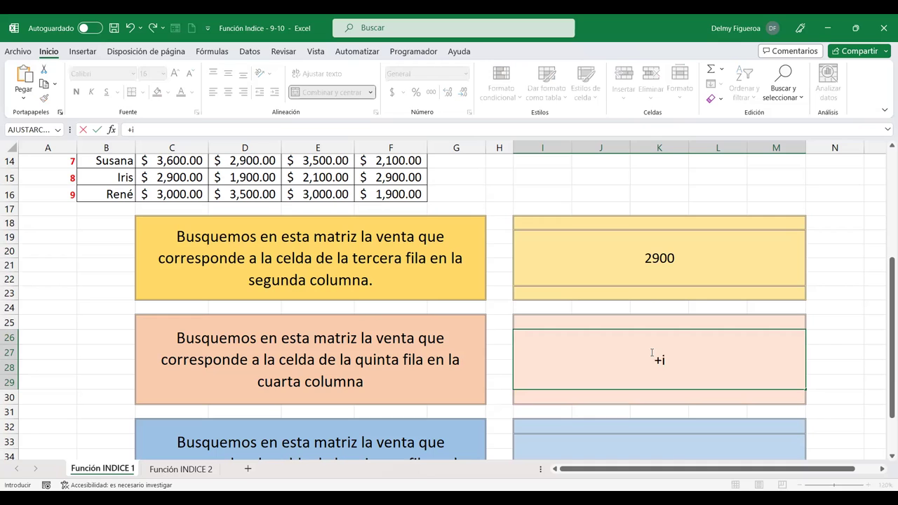
type("ndi")
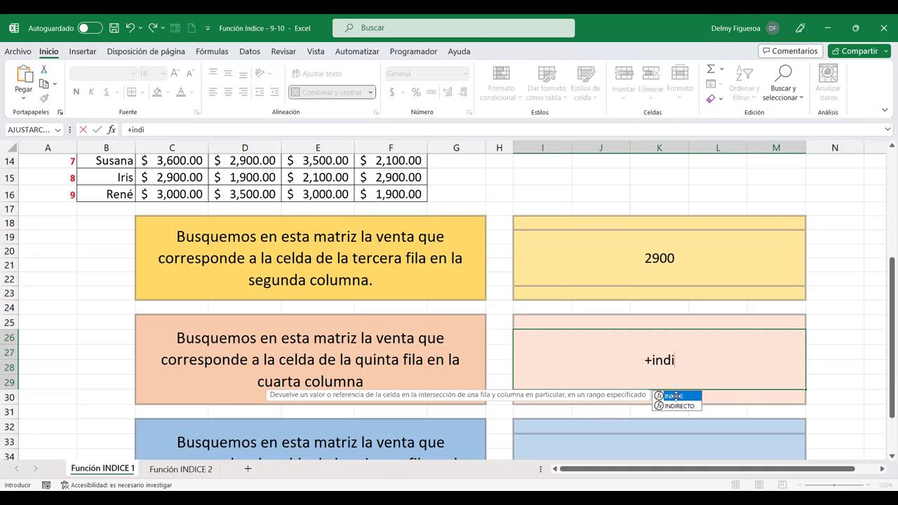
double_click(676, 397)
scroll(456, 332, "up", 5)
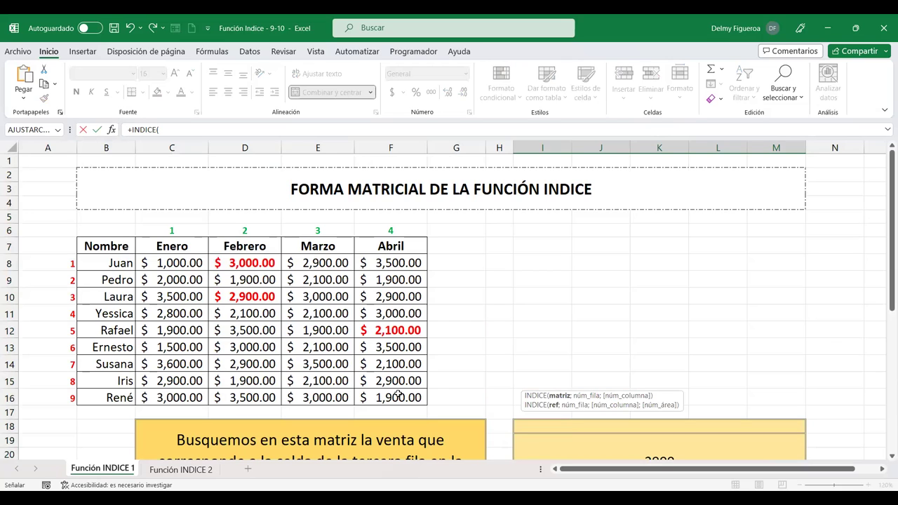
scroll(634, 309, "down", 2)
scroll(634, 309, "down", 3)
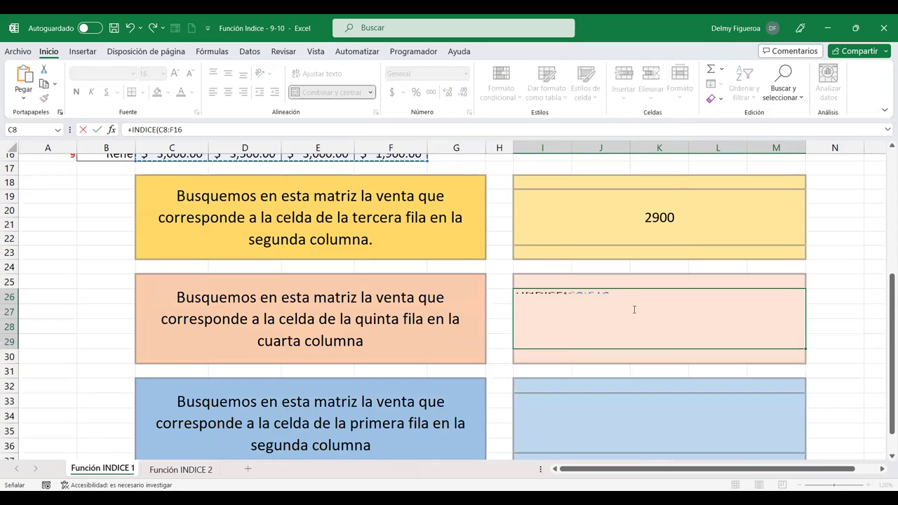
type(";5")
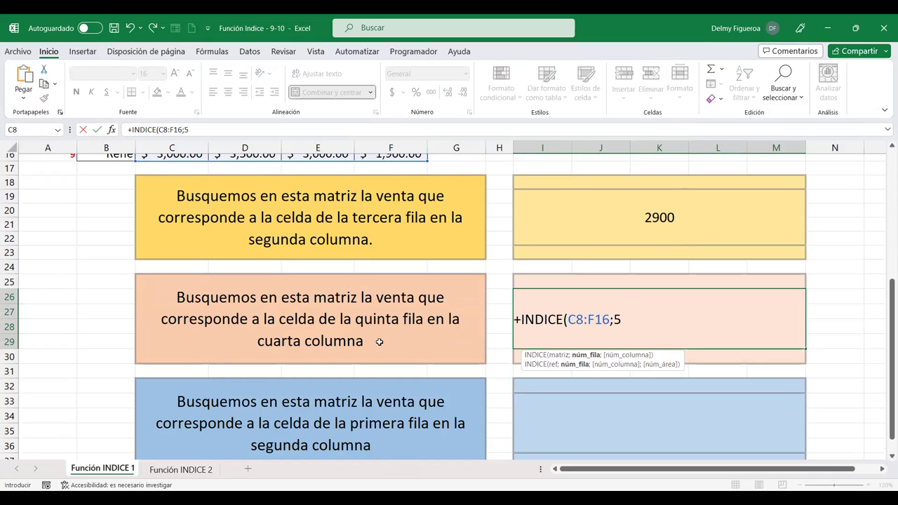
type(";")
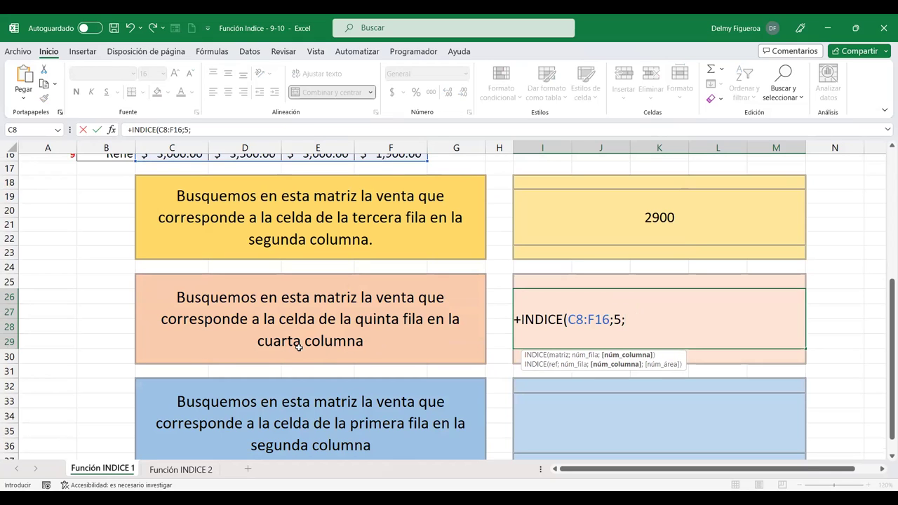
type("4")
scroll(299, 347, "up", 5)
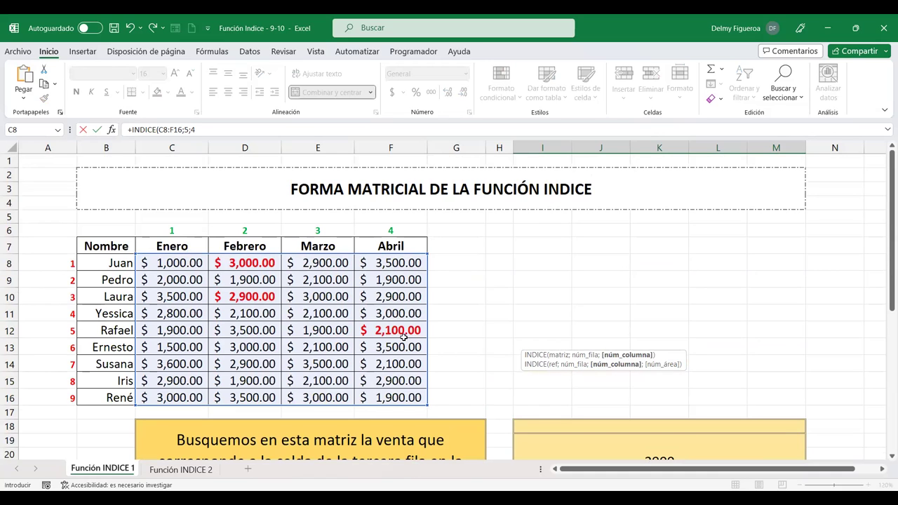
scroll(659, 301, "down", 2)
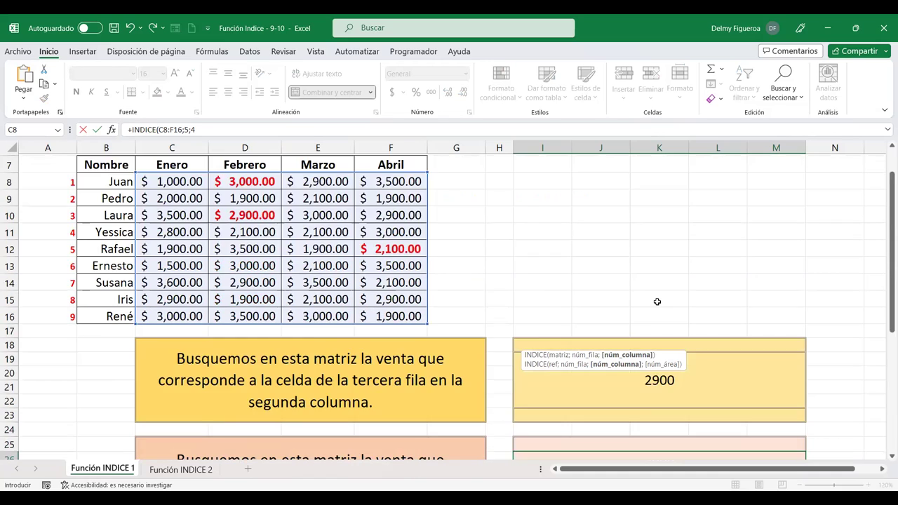
scroll(658, 302, "down", 4)
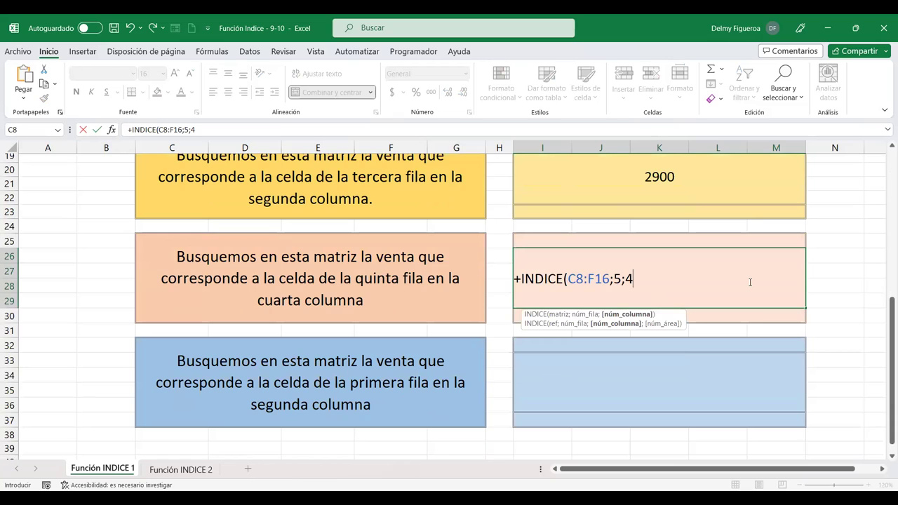
key("Return")
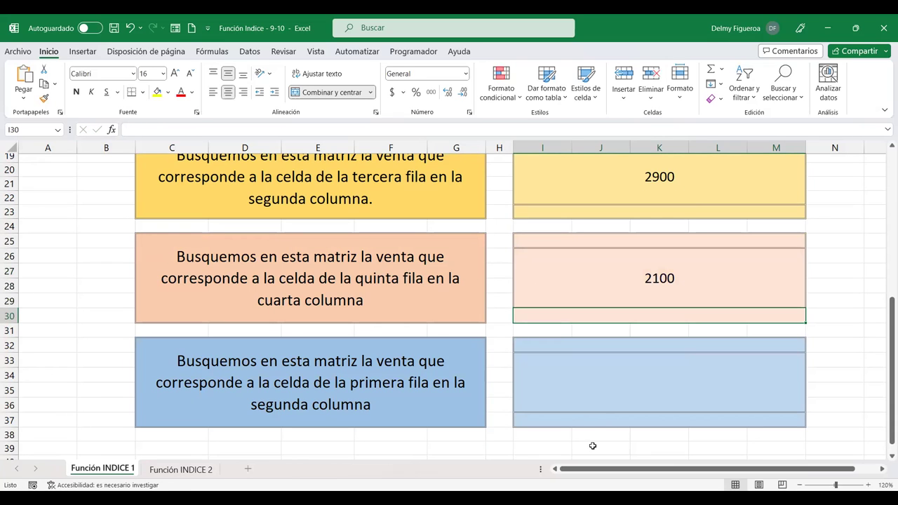
- Highlight Juan's row 8 and the Febrero column to show their intersection
left_click(621, 373)
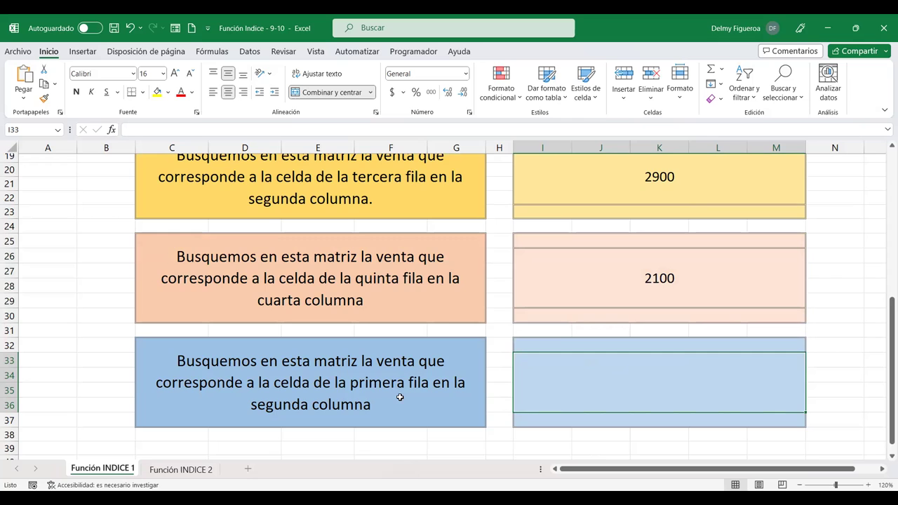
scroll(398, 397, "up", 6)
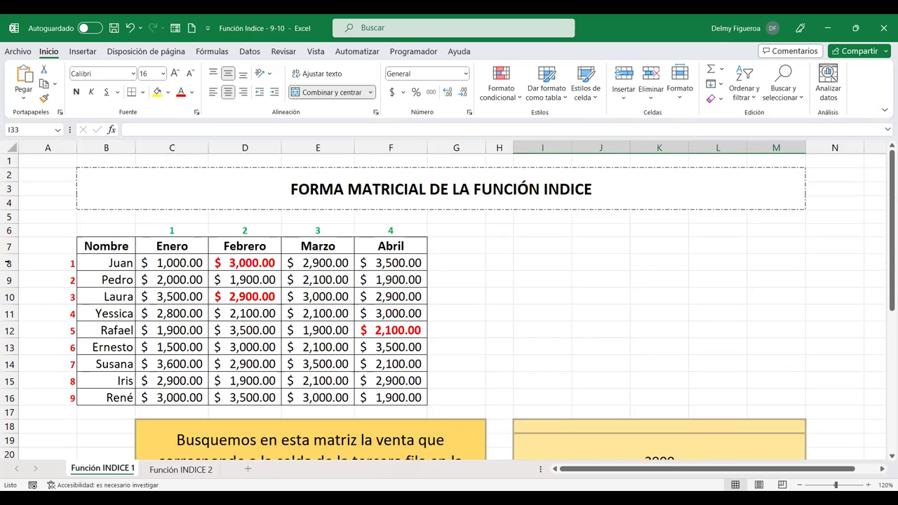
left_click(8, 263)
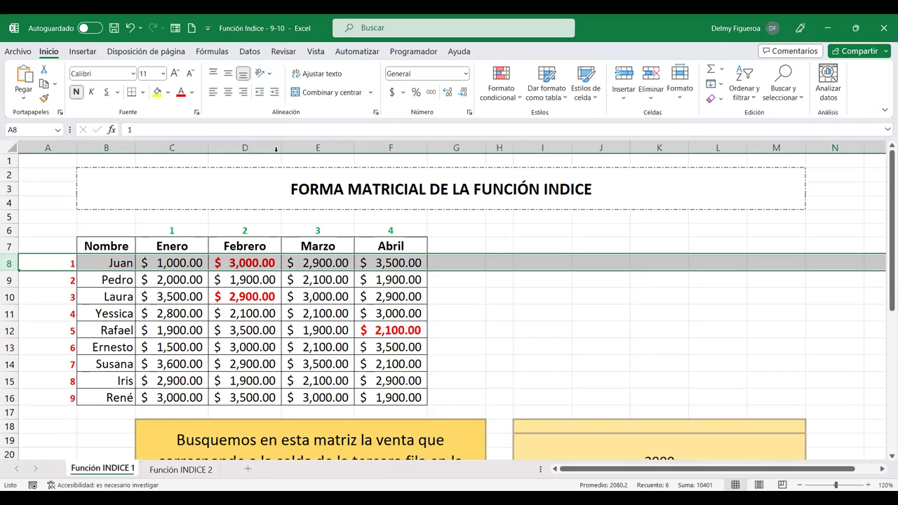
left_click(245, 148, "ctrl")
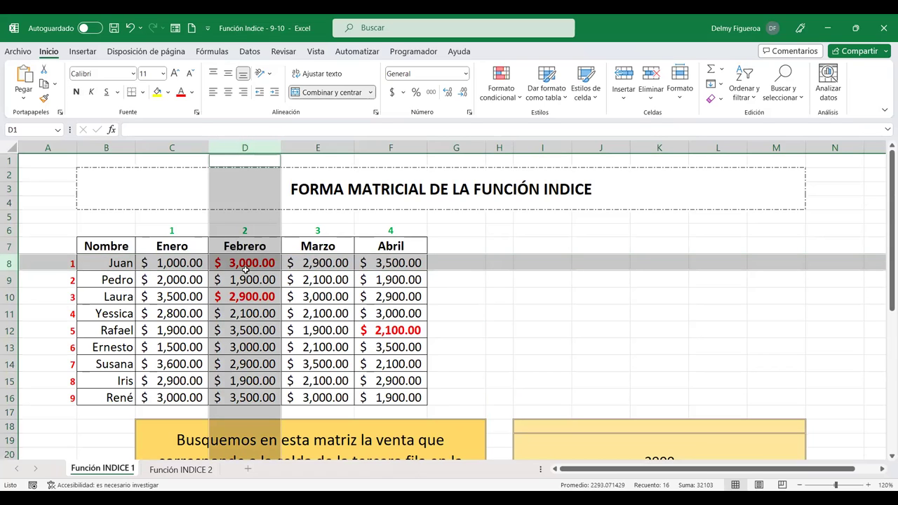
scroll(832, 327, "down", 3)
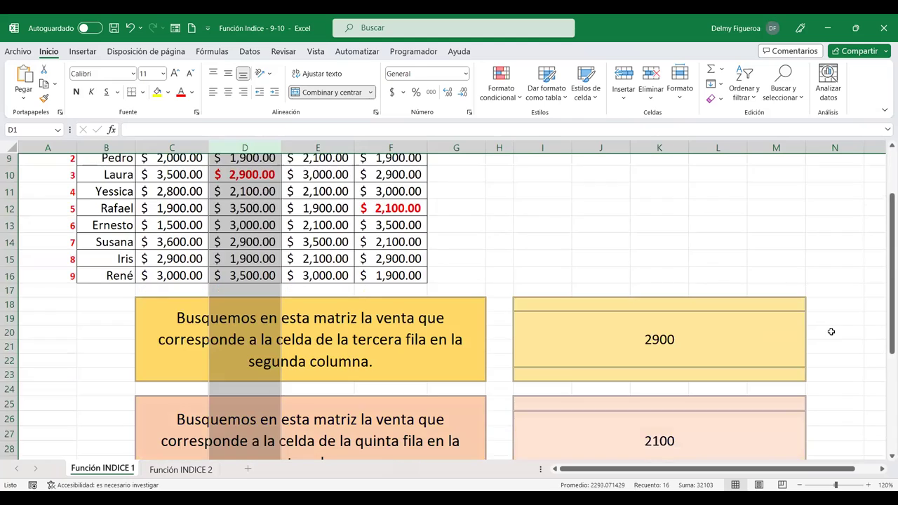
scroll(678, 393, "down", 2)
scroll(671, 380, "down", 1)
- In I33 enter +INDICE(C8:F16;1;2), returning 3000
left_click(672, 379)
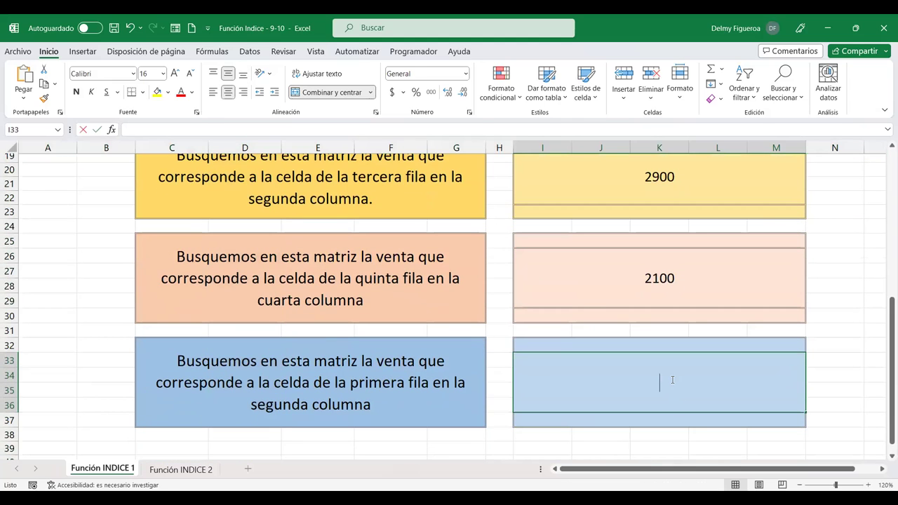
type("+indi")
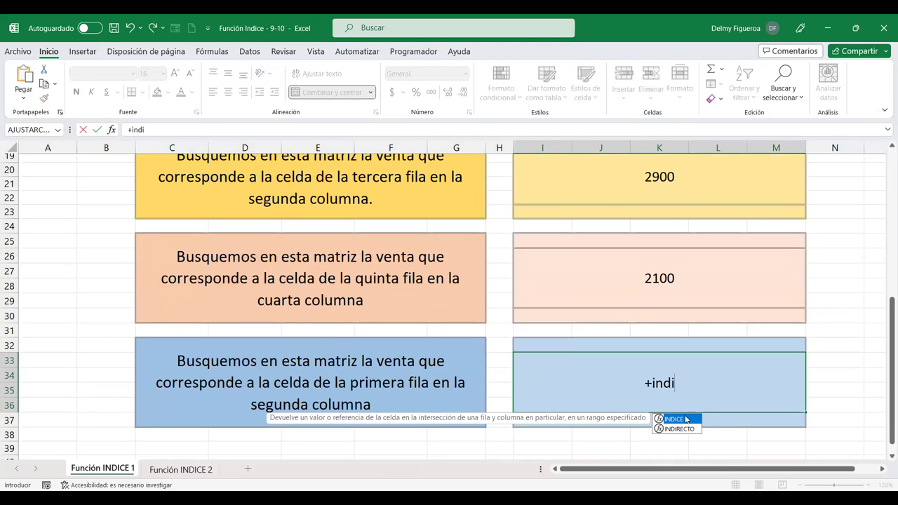
double_click(685, 418)
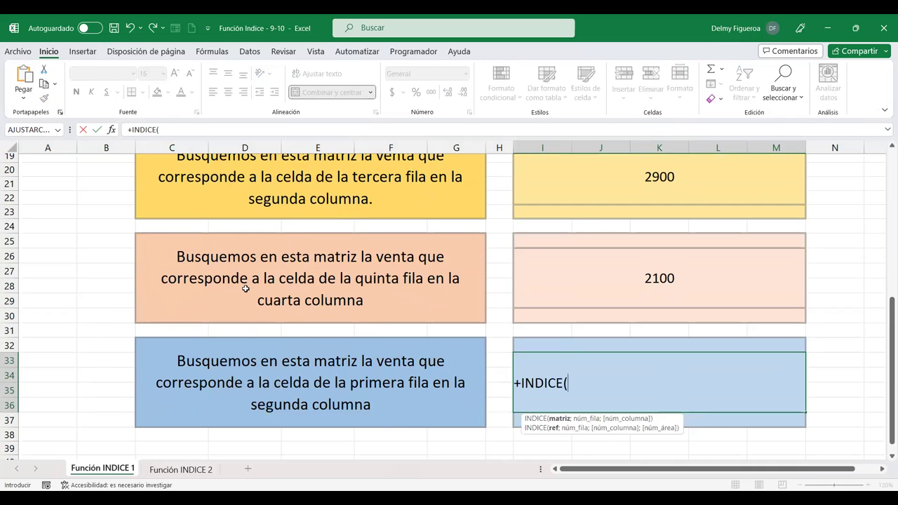
scroll(246, 289, "up", 5)
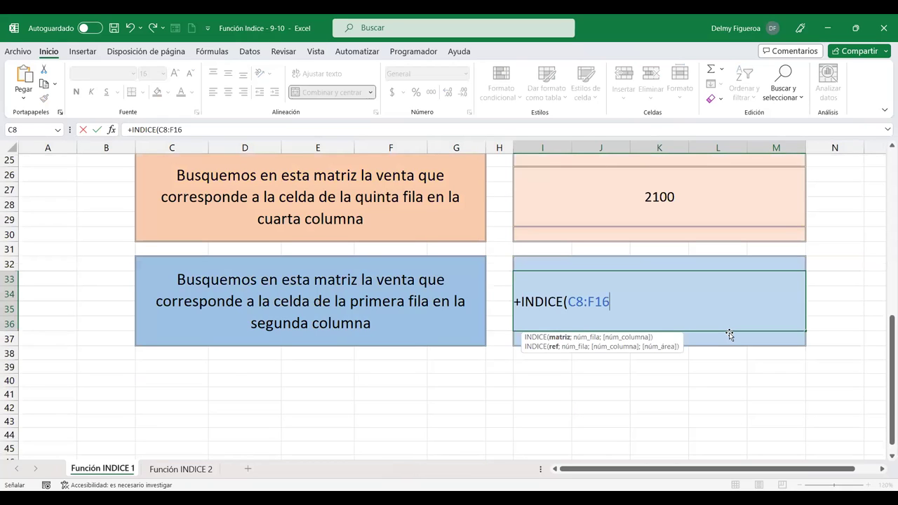
type(";1")
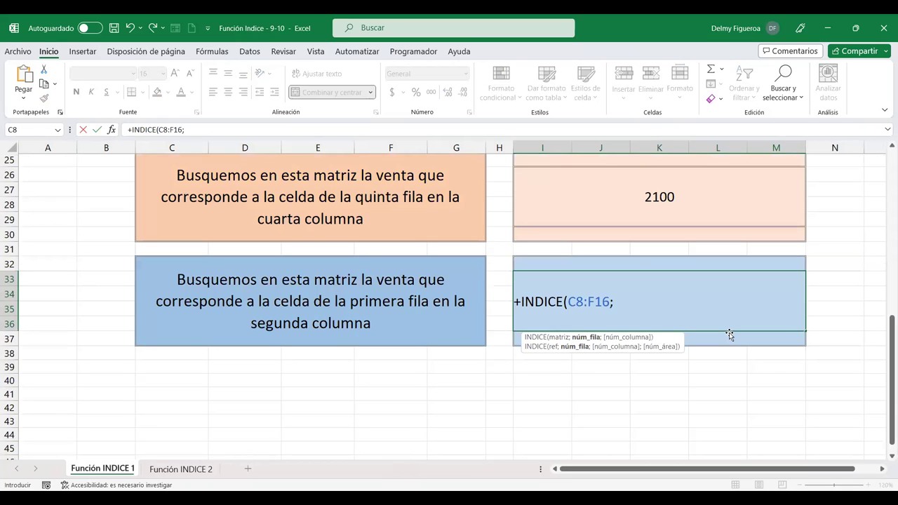
type(";2")
key("Return")
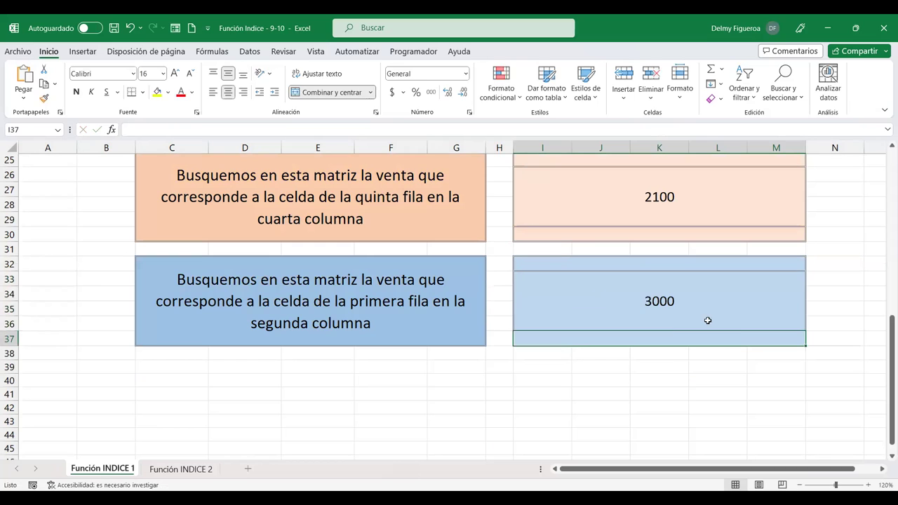
scroll(706, 318, "up", 2)
scroll(674, 323, "up", 5)
scroll(286, 251, "up", 1)
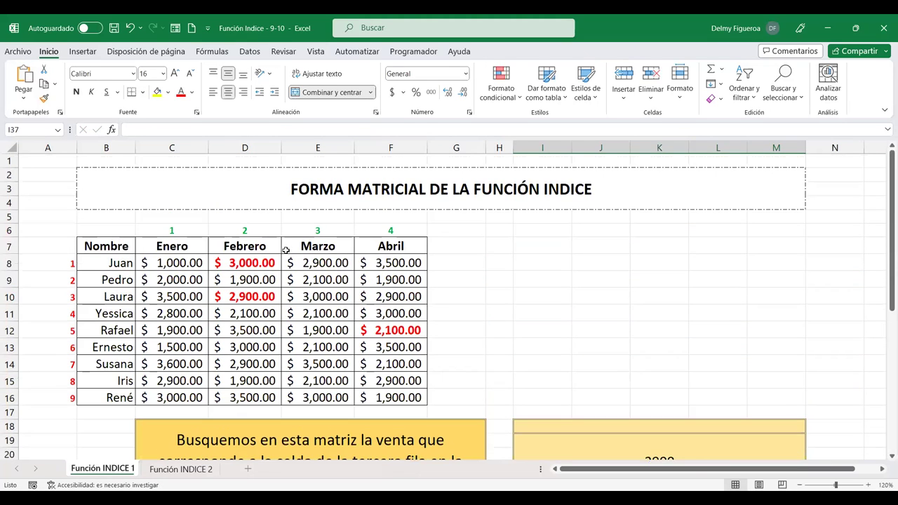
scroll(716, 370, "down", 5)
scroll(592, 353, "down", 2)
scroll(421, 348, "down", 1)
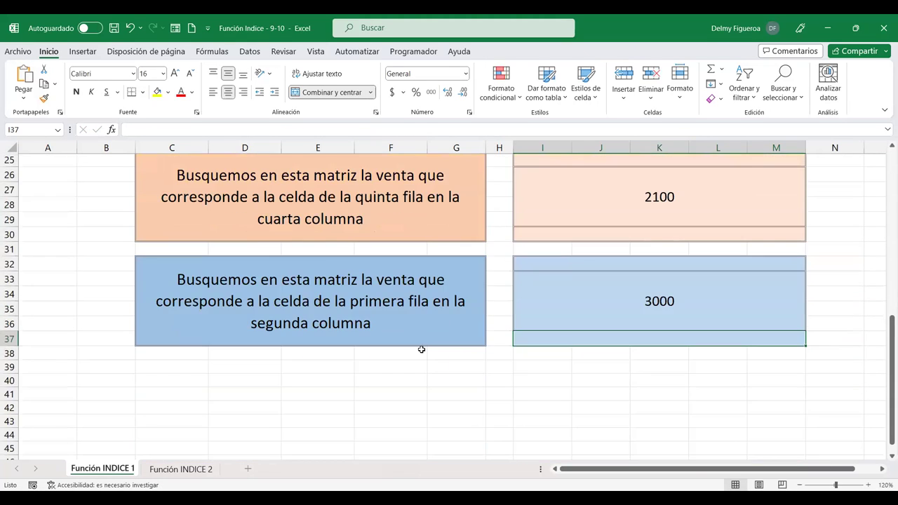
scroll(477, 347, "up", 5)
scroll(513, 221, "up", 3)
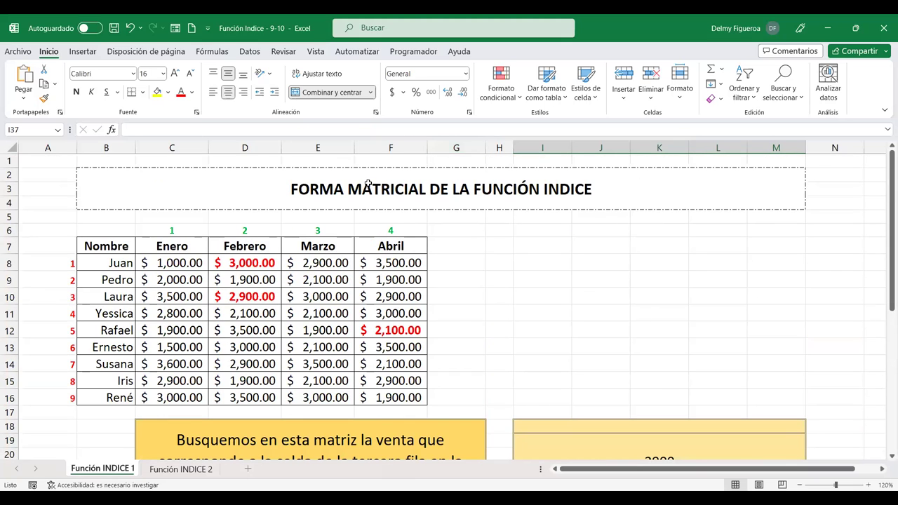
- Open the Función INDICE 2 sheet at 120% zoom and review the VENTAS AÑO 1 and AÑO 2 tables
left_click(174, 469)
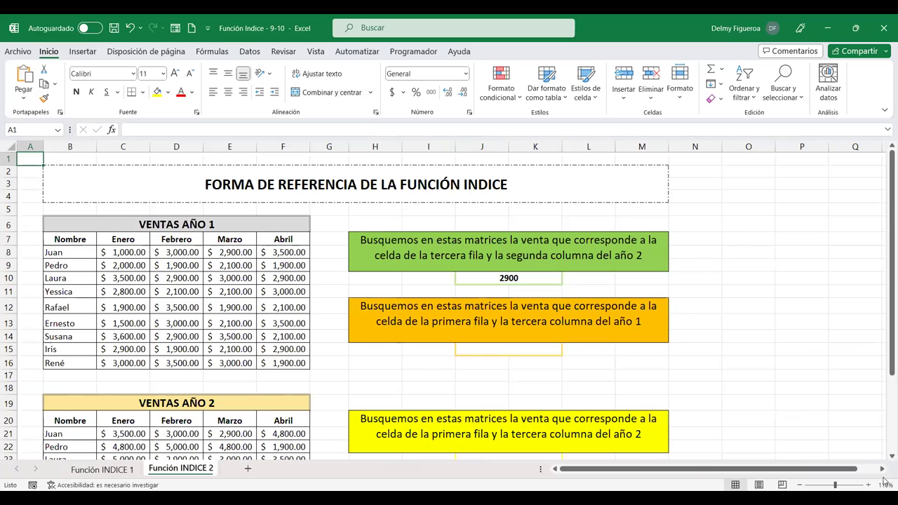
left_click(869, 485)
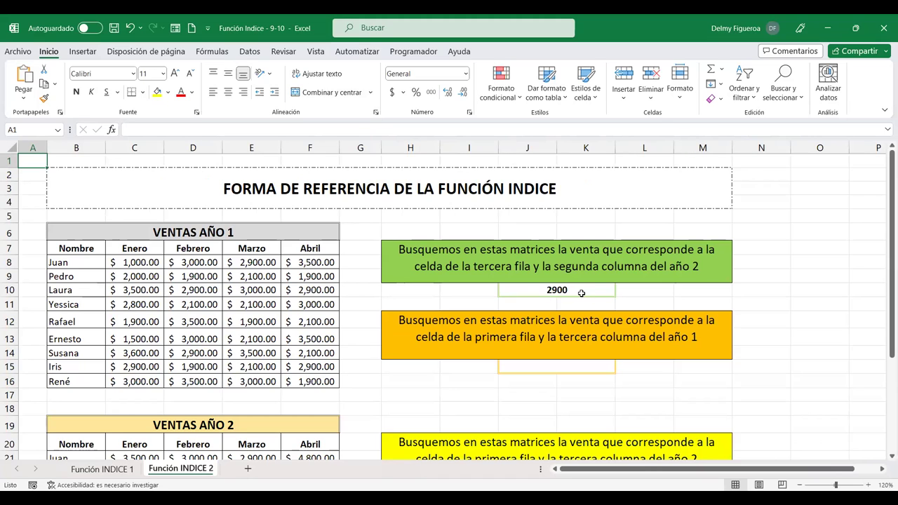
scroll(247, 320, "down", 1)
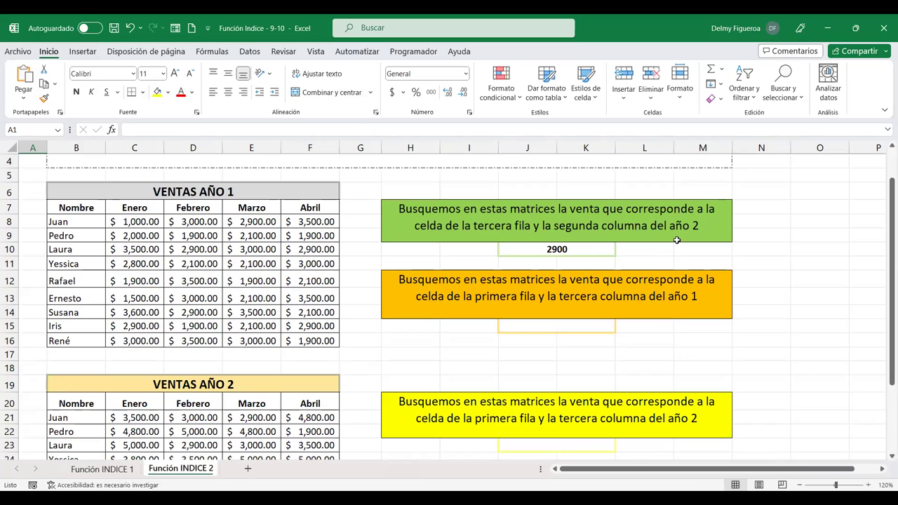
scroll(572, 229, "up", 1)
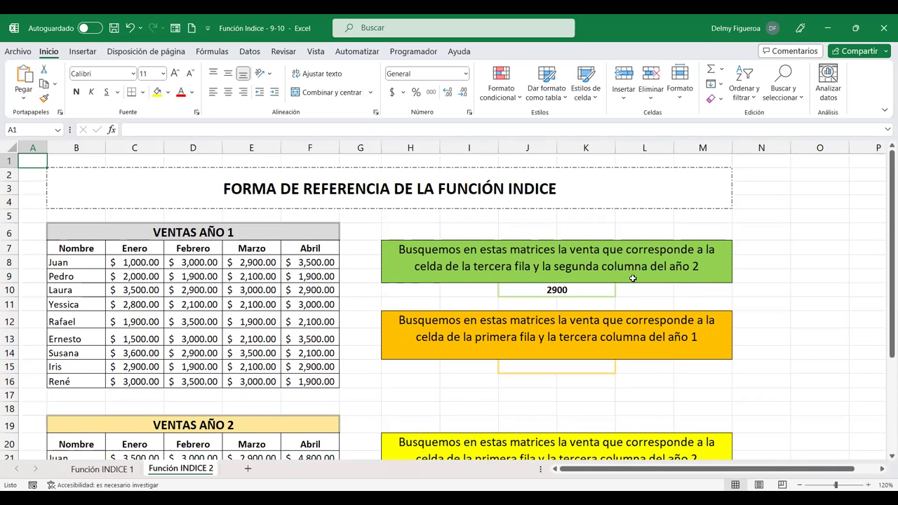
scroll(633, 278, "down", 3)
scroll(554, 252, "up", 1)
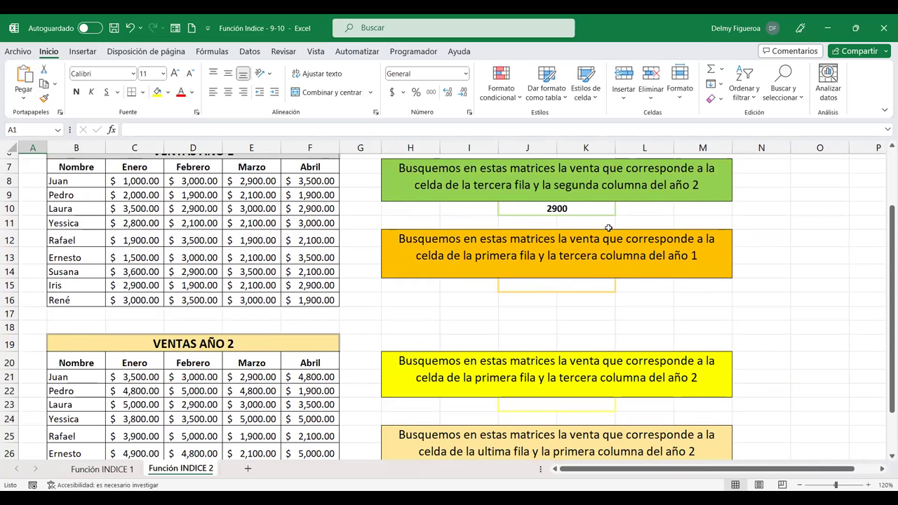
scroll(608, 226, "down", 1)
scroll(11, 441, "down", 2)
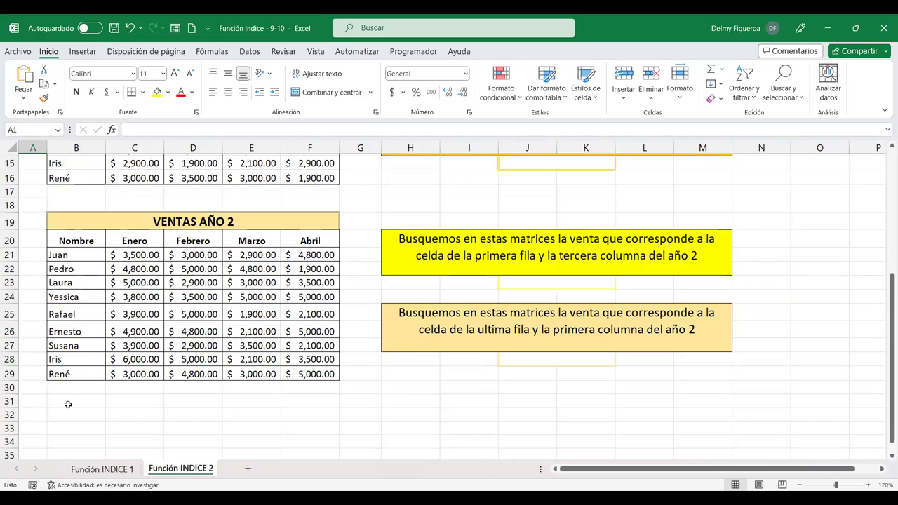
- Number the VENTAS AÑO 2 rows 1 to 9 from A21, dropping the stray 10
left_click(38, 254)
type("1 2 3 4 5")
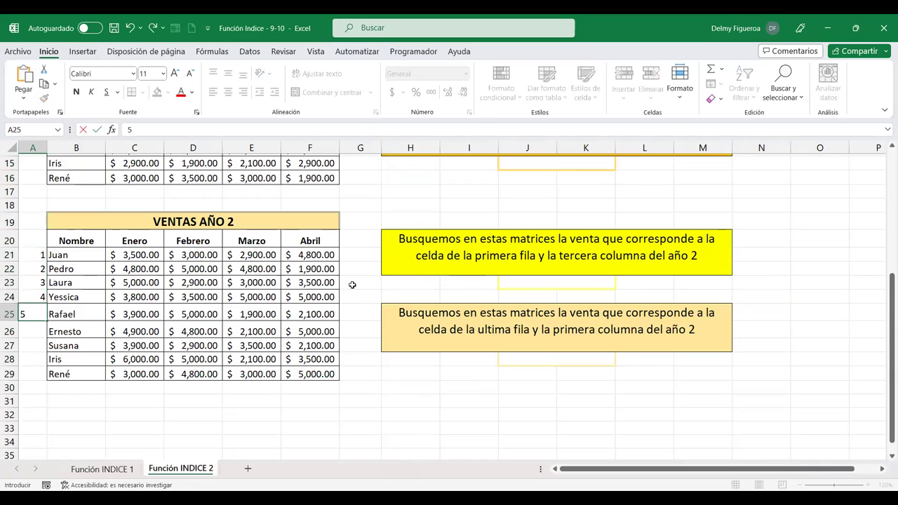
type(" 6 7 8 ")
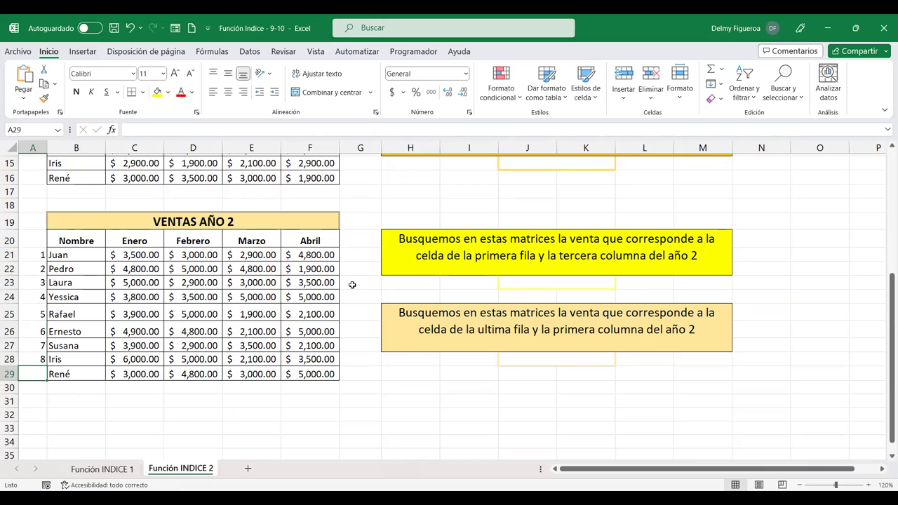
type("9 10")
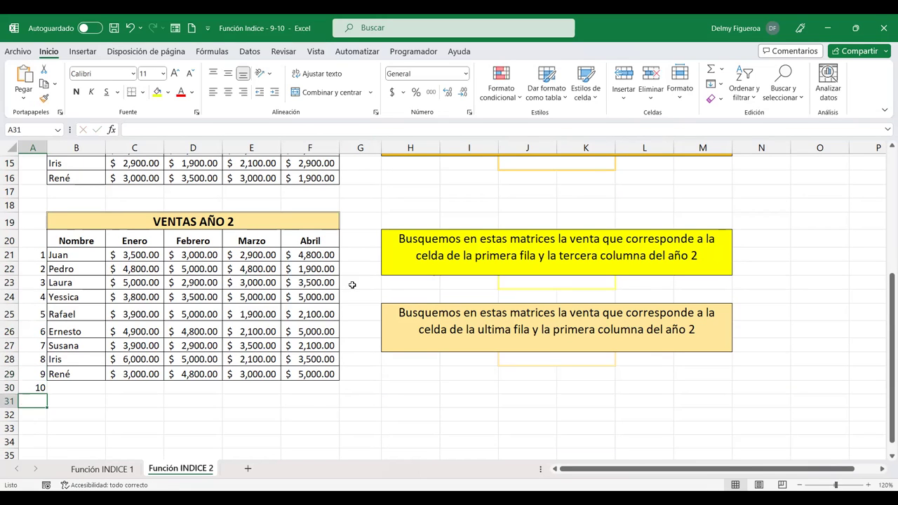
key("Up")
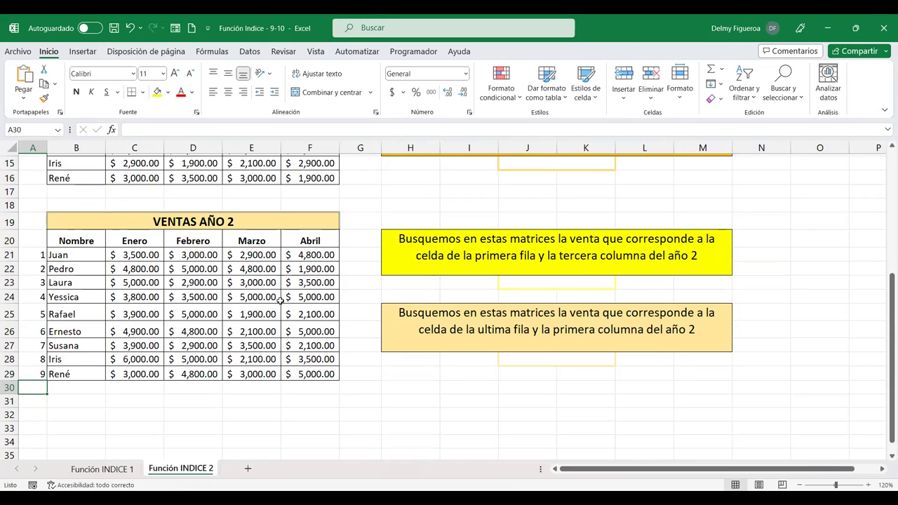
scroll(529, 328, "up", 4)
double_click(567, 254)
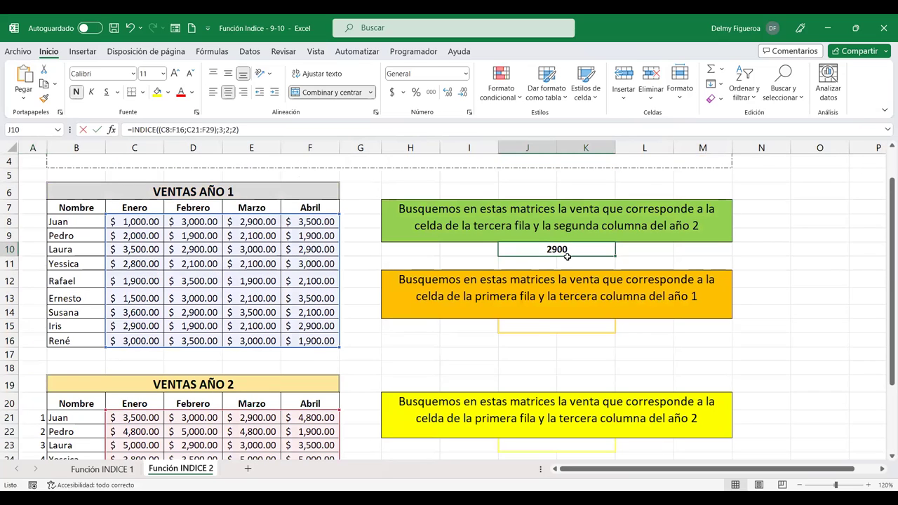
double_click(567, 257)
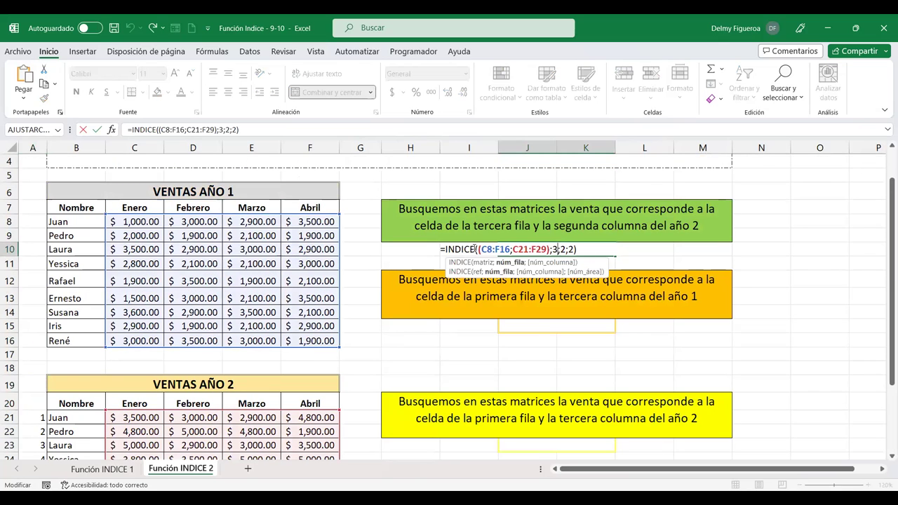
scroll(602, 241, "up", 1)
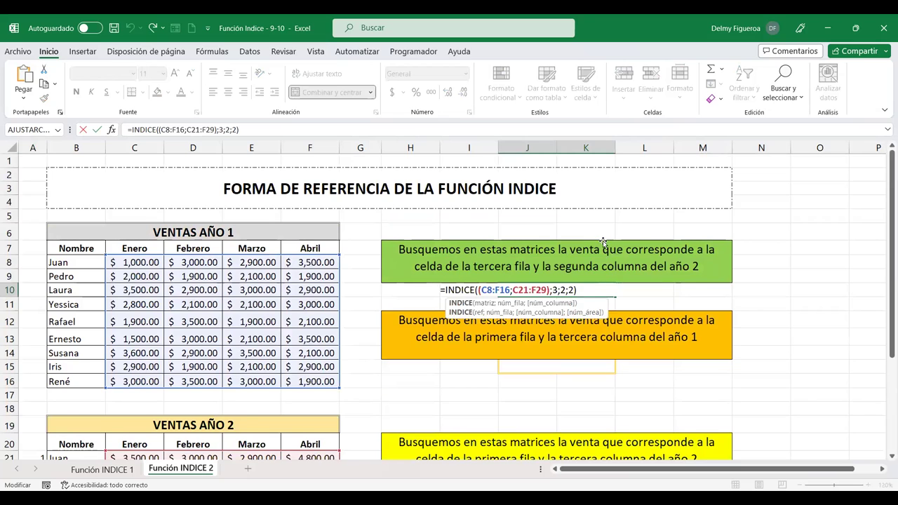
scroll(603, 240, "down", 1)
scroll(490, 205, "down", 1)
left_click(489, 205)
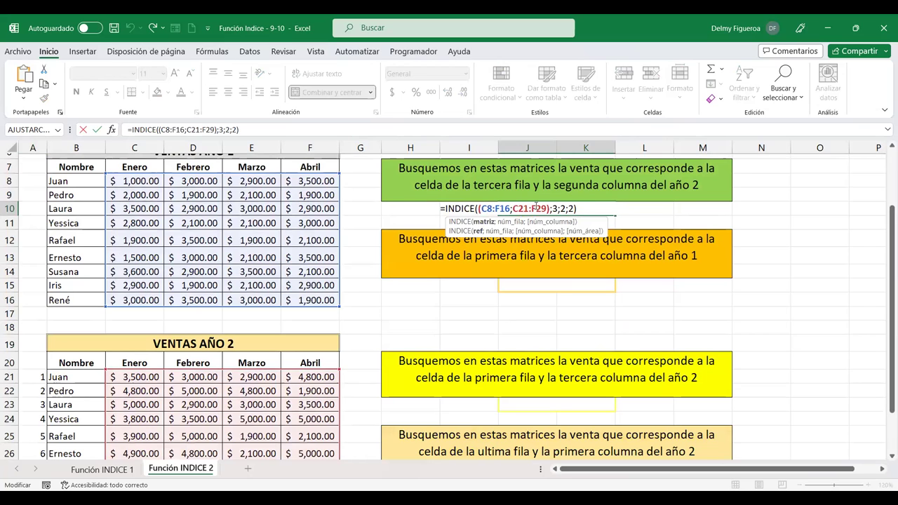
scroll(534, 202, "down", 1)
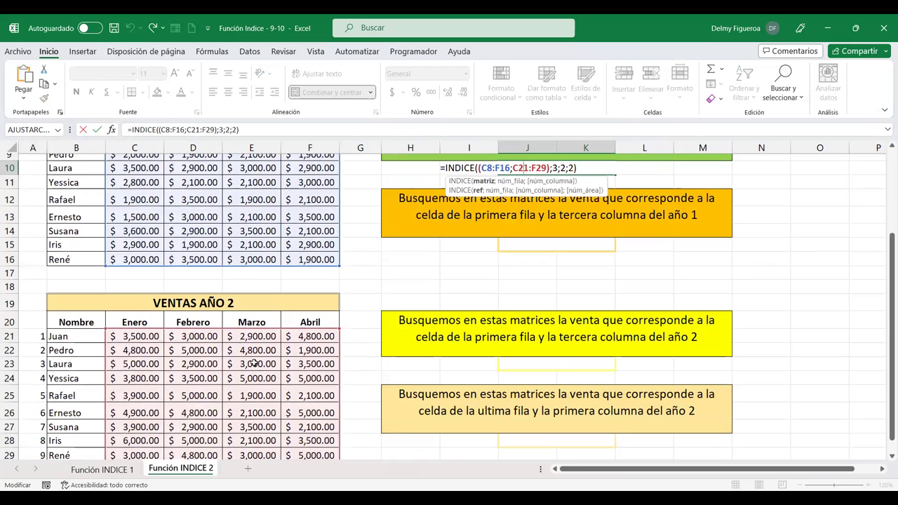
scroll(704, 352, "up", 1)
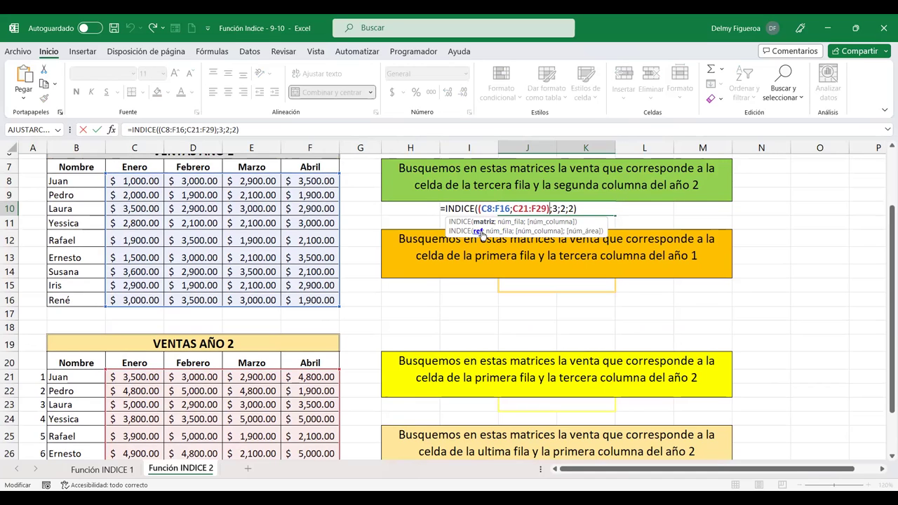
left_click(555, 209)
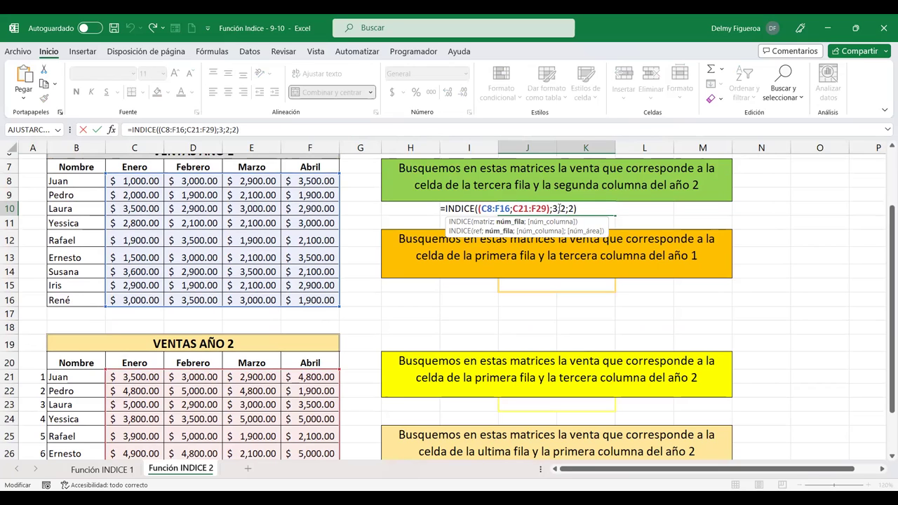
key("Right")
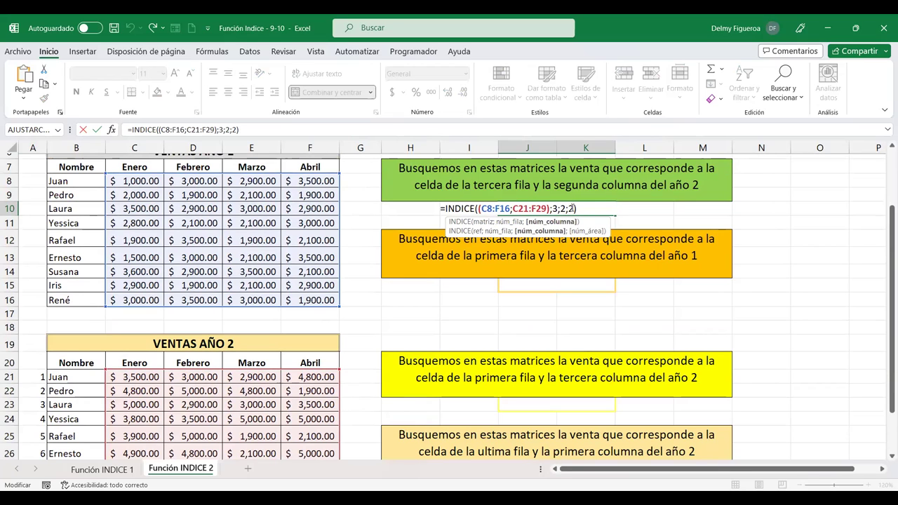
key("Right")
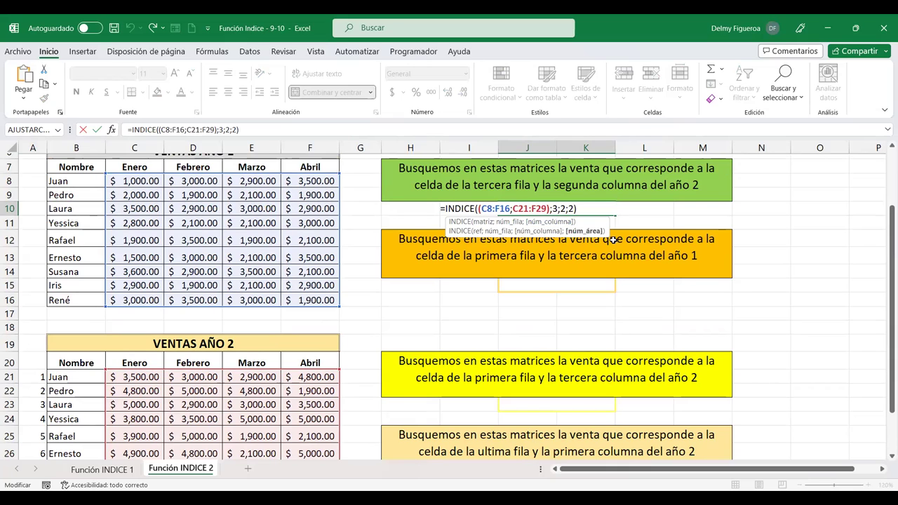
left_click(531, 209)
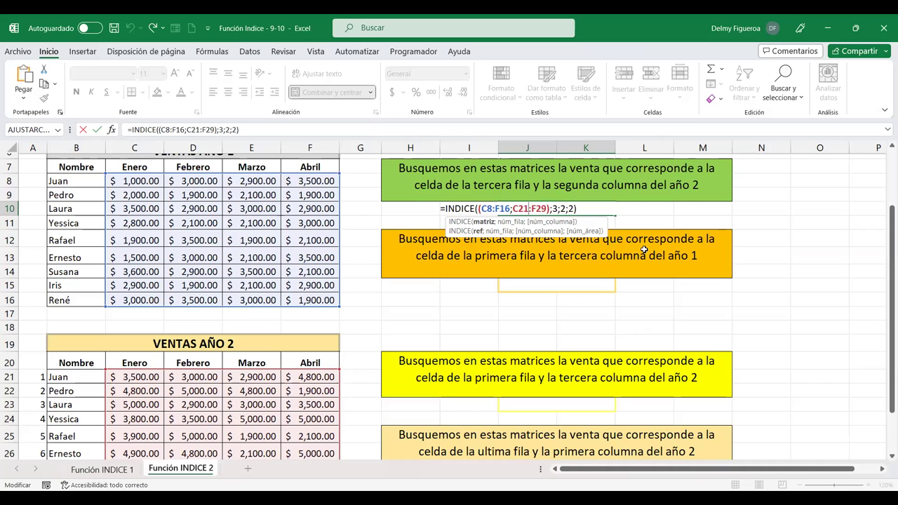
scroll(444, 296, "up", 2)
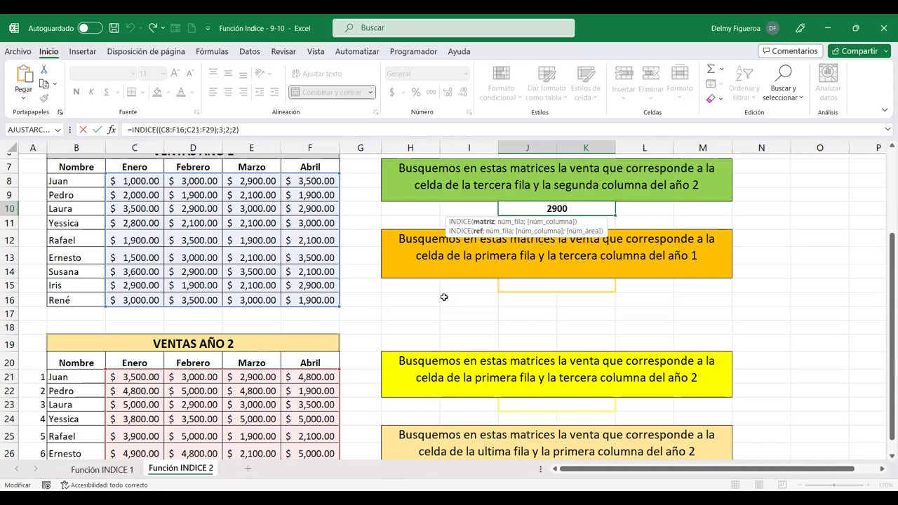
scroll(335, 322, "down", 2)
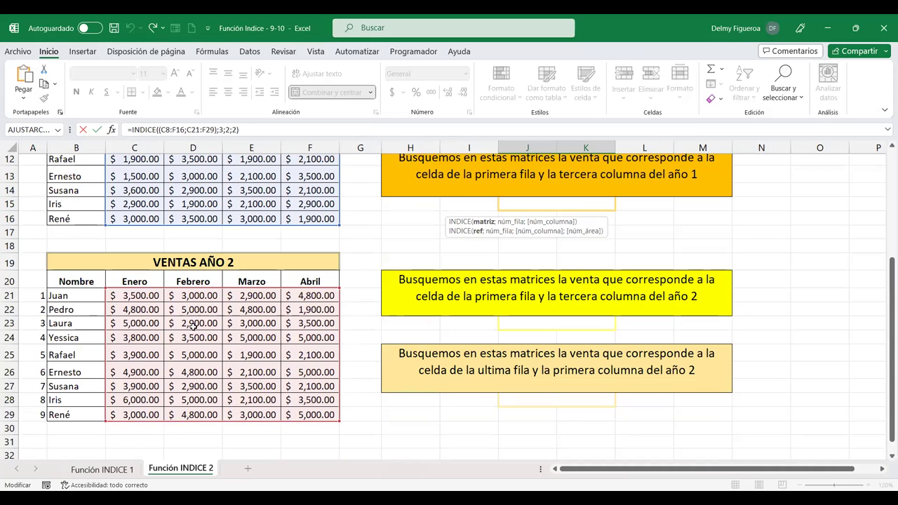
scroll(539, 306, "up", 4)
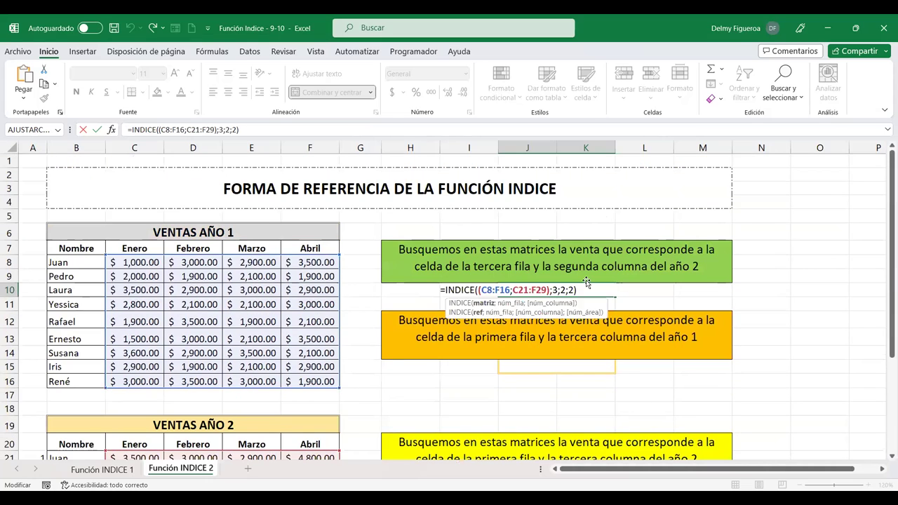
key("Return")
scroll(571, 292, "down", 2)
left_click(570, 289)
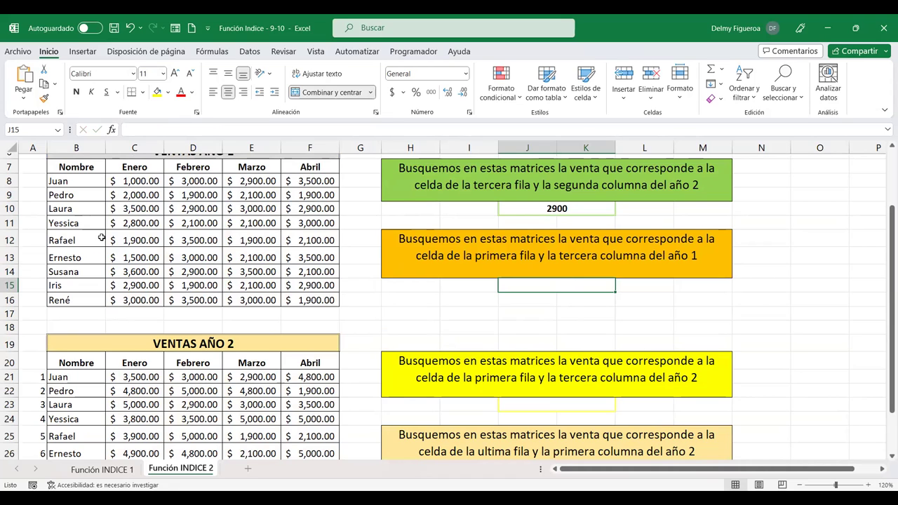
- Highlight Juan's row and Marzo, then enter =INDICE((C8:F16;C21:F29);1;3;1) in J15, returning 2900
left_click(8, 180)
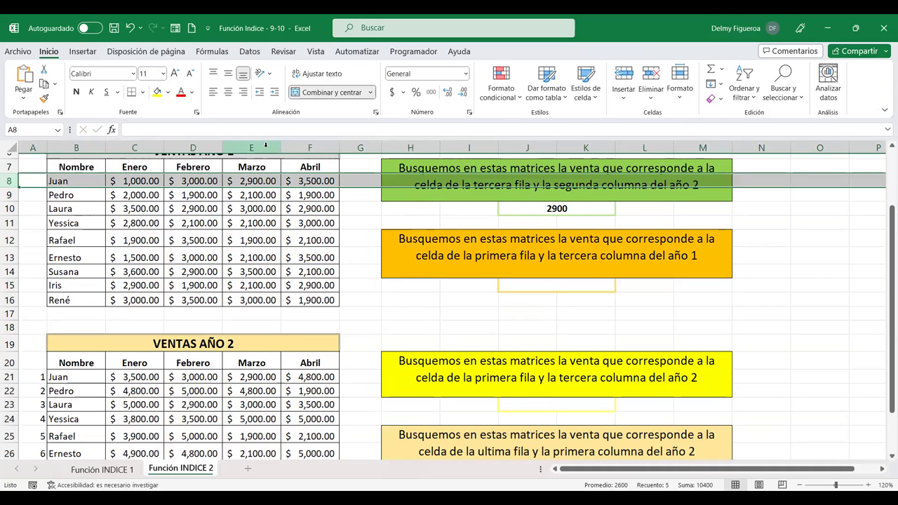
left_click(265, 145, "ctrl")
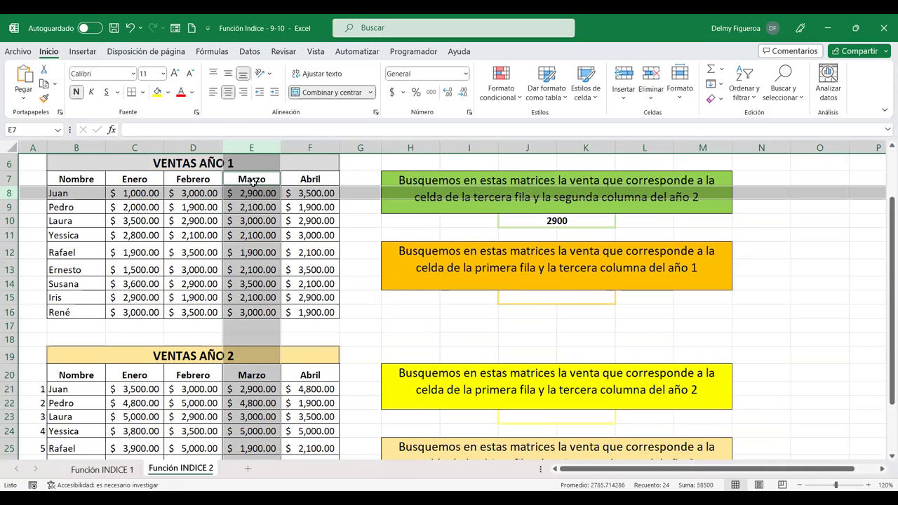
left_click(584, 299)
type("+")
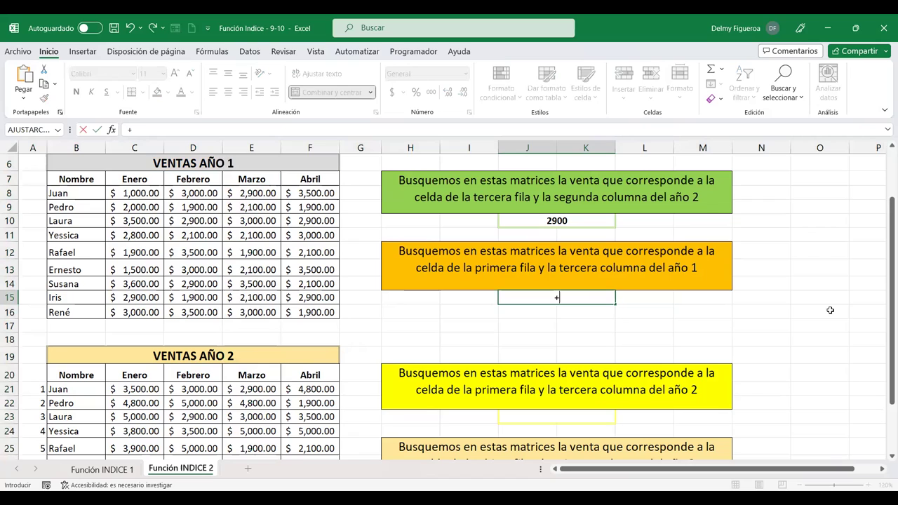
type("indi")
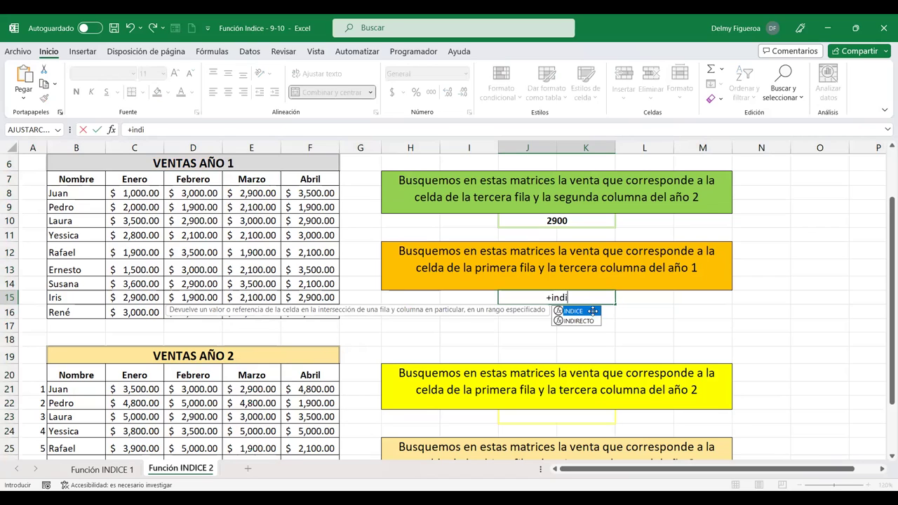
key("Tab")
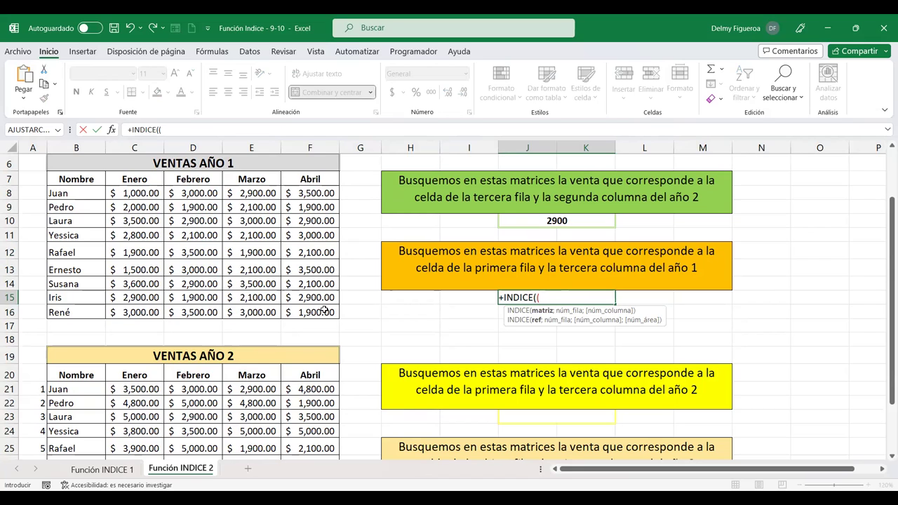
left_click_drag(135, 193, 324, 309)
type(";")
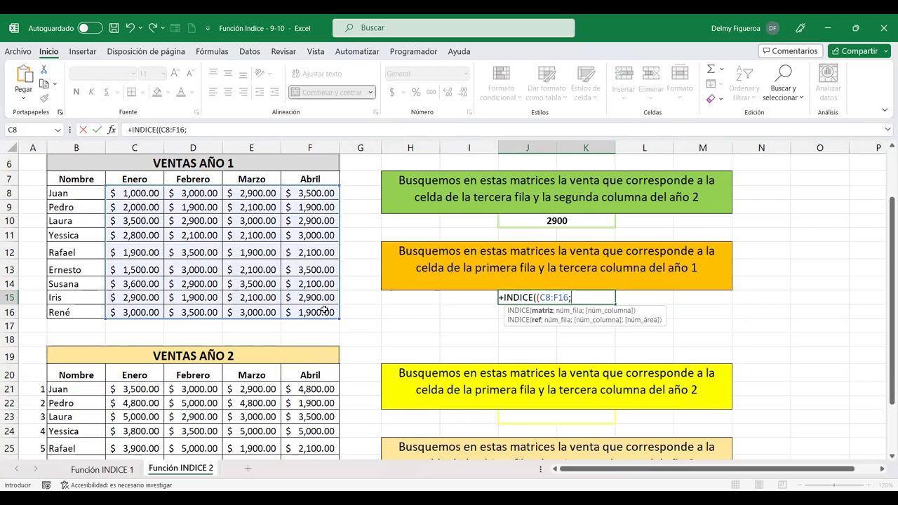
scroll(324, 309, "down", 2)
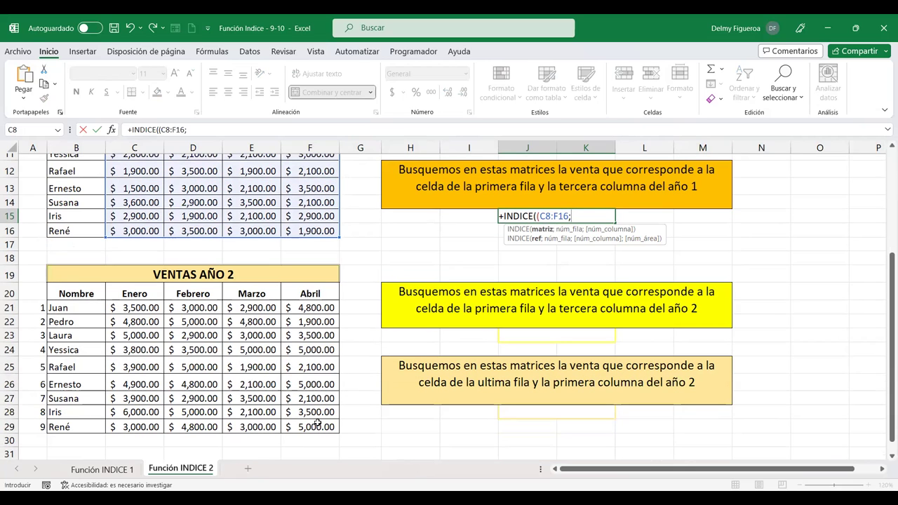
left_click_drag(135, 307, 318, 423)
type(")")
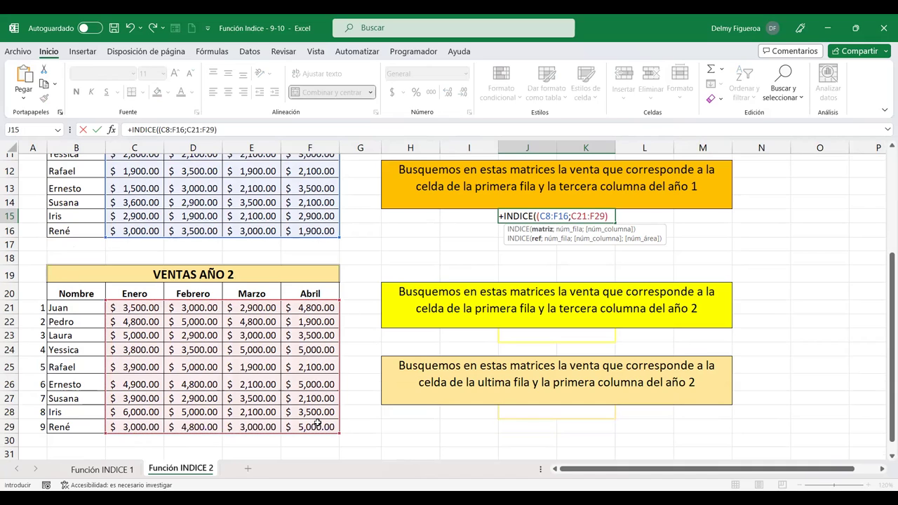
type(";")
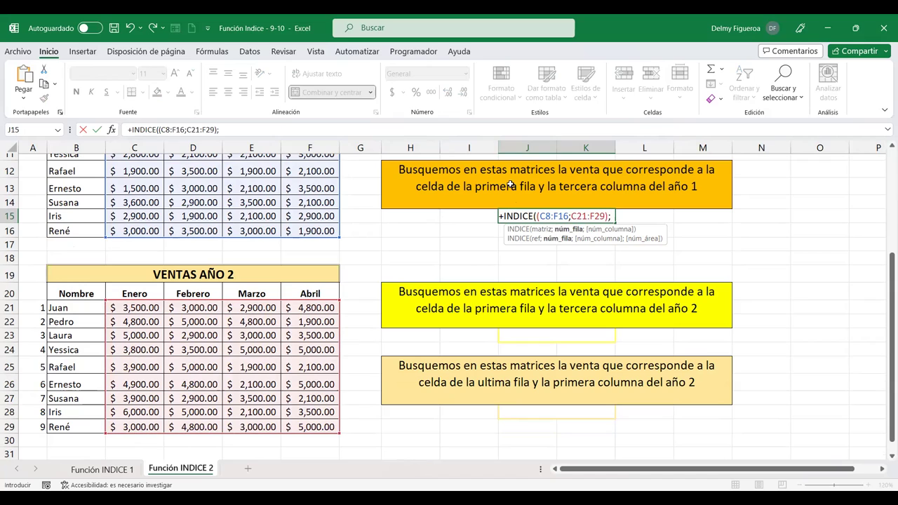
type("1")
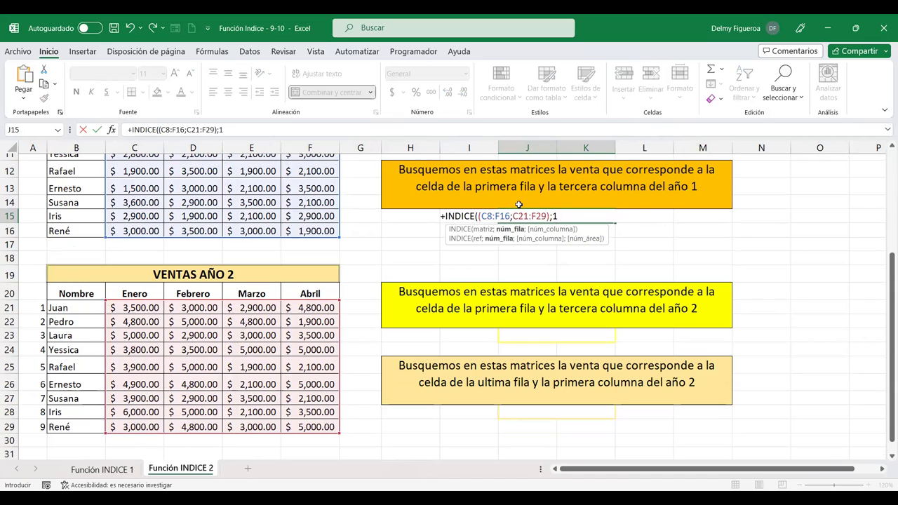
type(";")
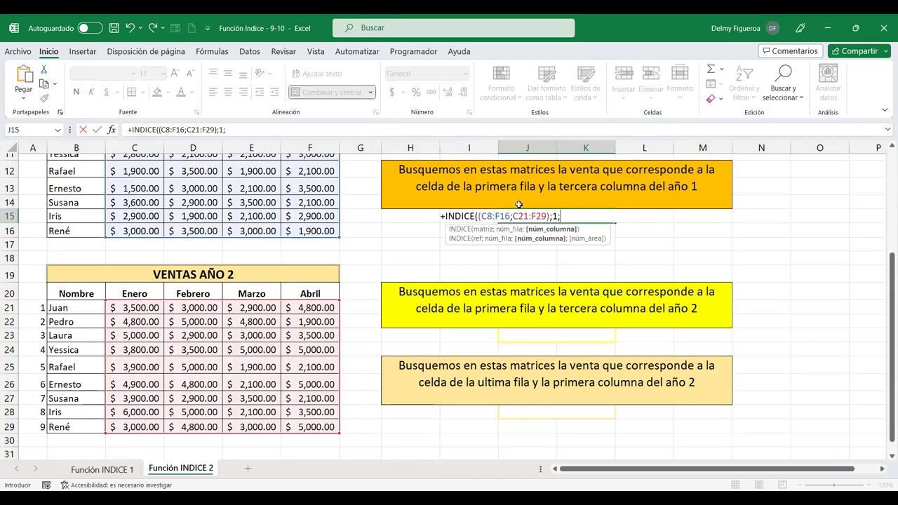
type("3")
type(";")
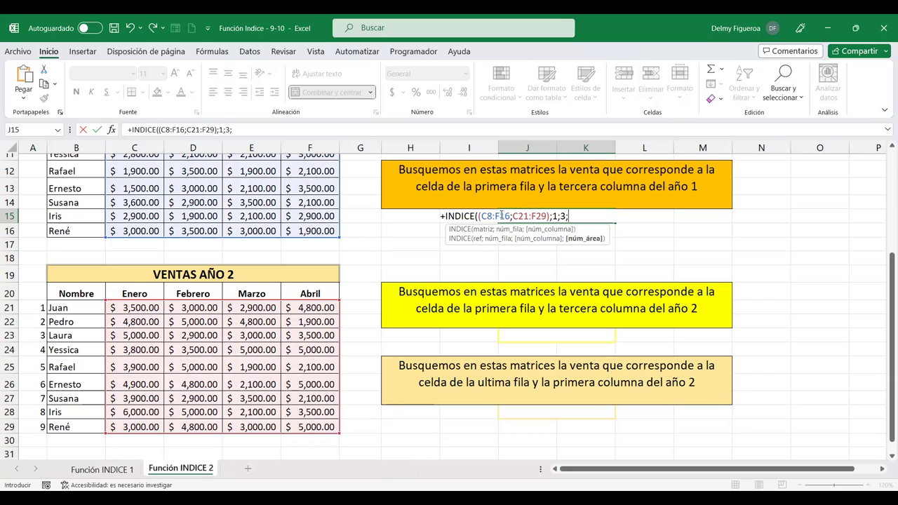
type("1)")
key("Return")
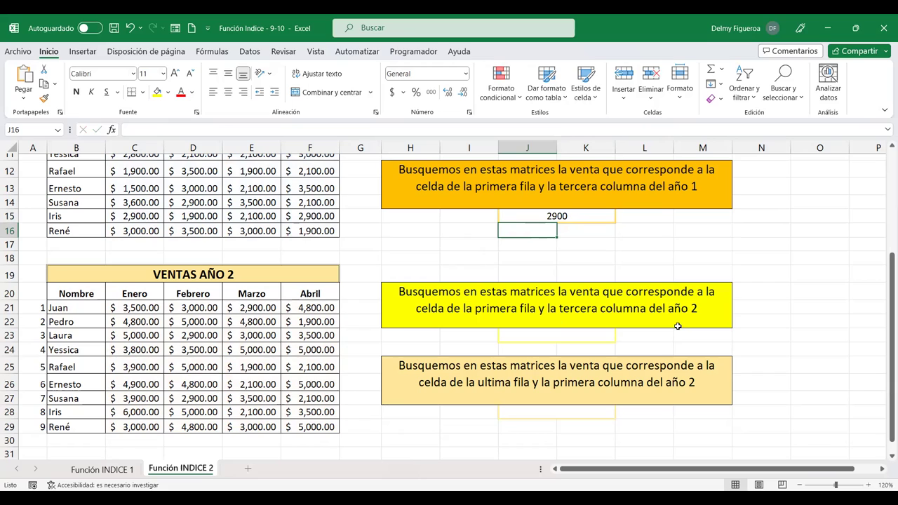
- Shade VENTAS AÑO 2's Juan row 21 and Marzo column E for the next question
left_click(191, 334)
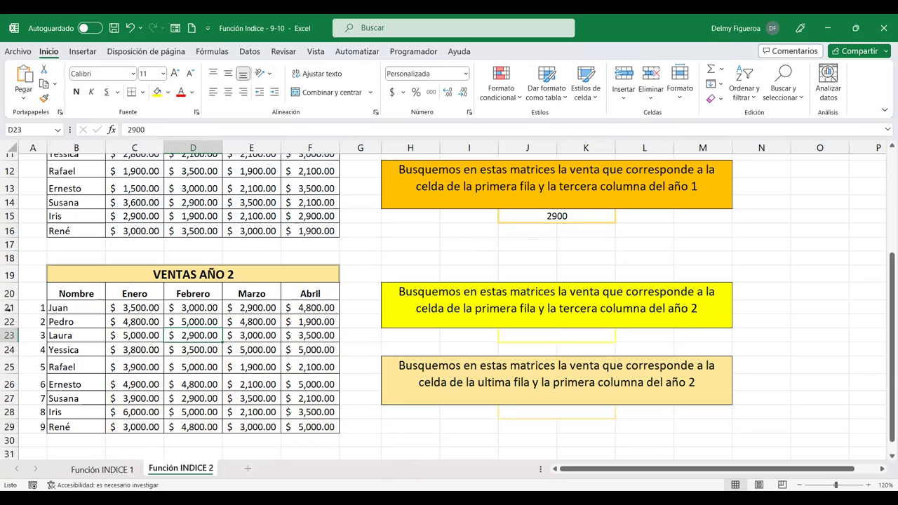
left_click(9, 307)
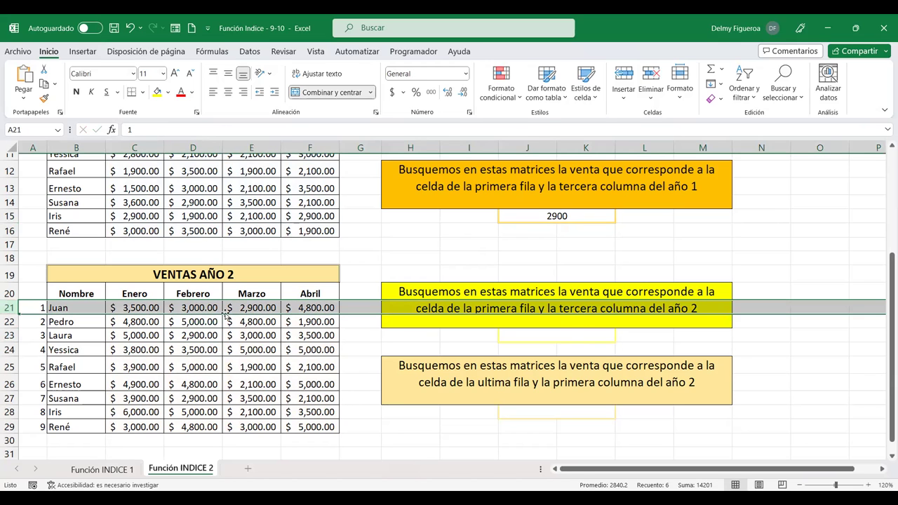
left_click(268, 142)
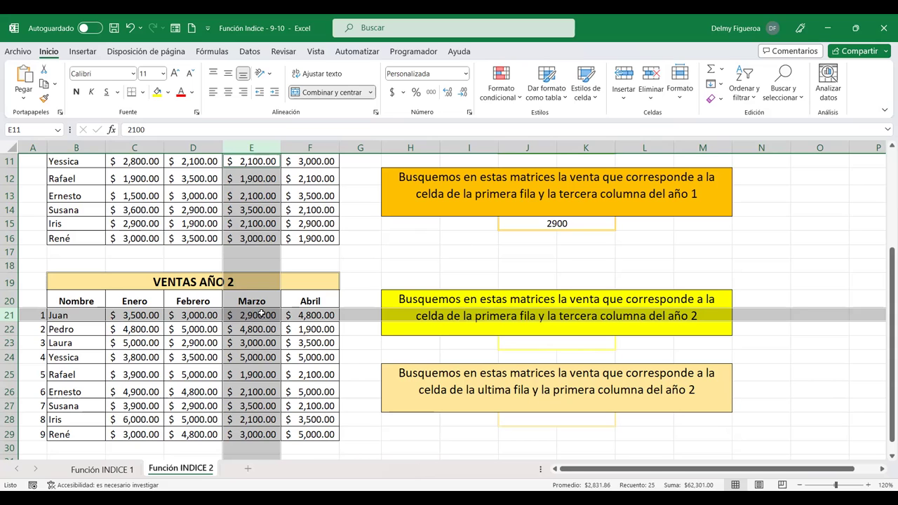
- Enter =INDICE((C8:F16;C21:F29);1;3;2) in J23 so it returns 2900 from the year-2 table
left_click(573, 343)
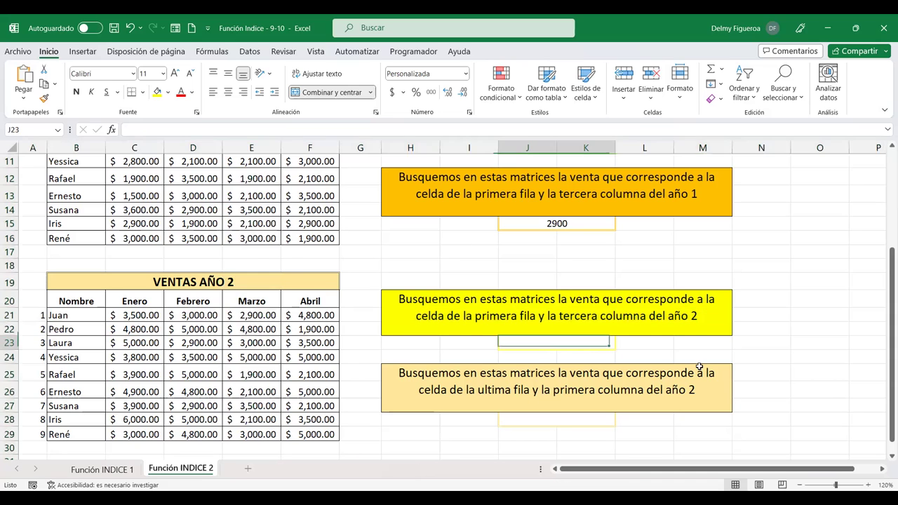
type("+")
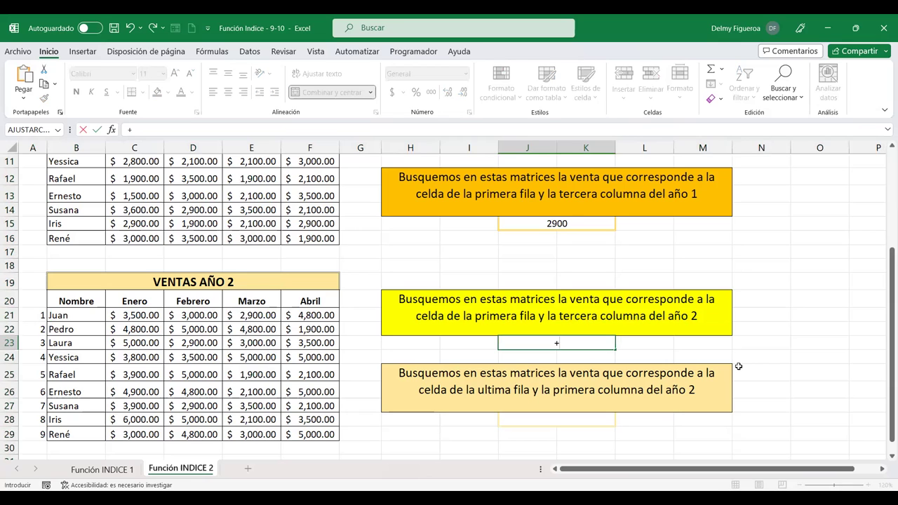
type("indi")
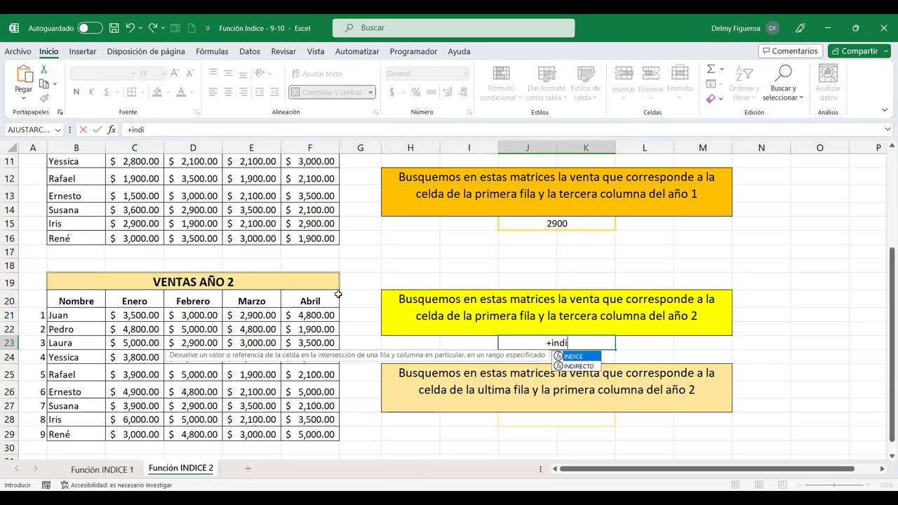
key("Tab")
scroll(200, 284, "up", 2)
scroll(170, 246, "up", 1)
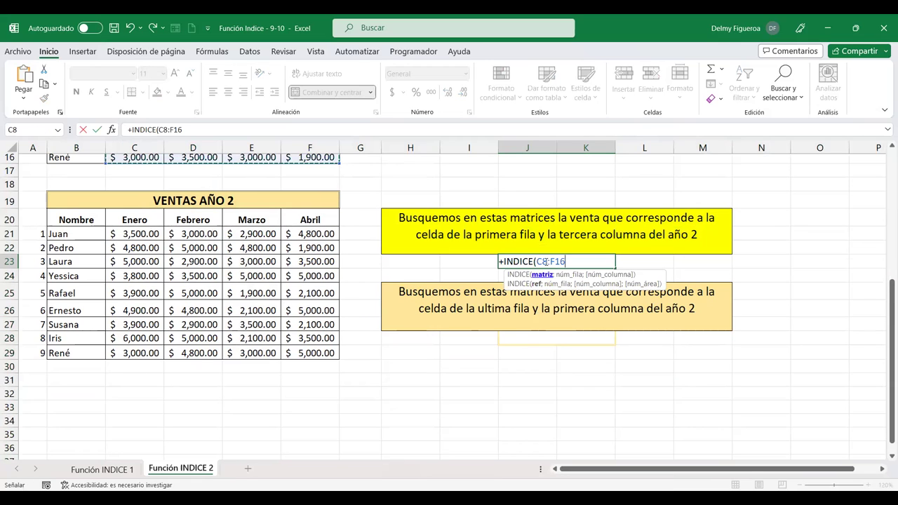
left_click(538, 261)
type("(C8:F16")
key("End")
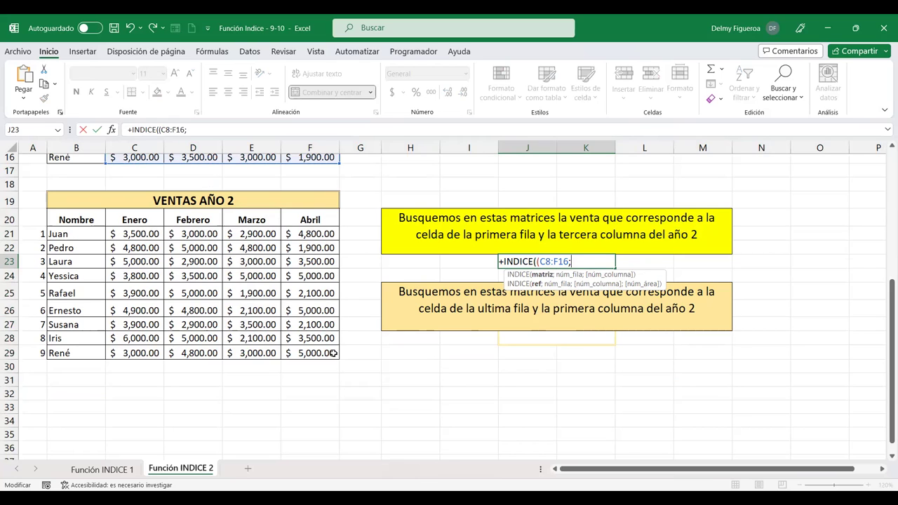
left_click_drag(134, 233, 333, 353)
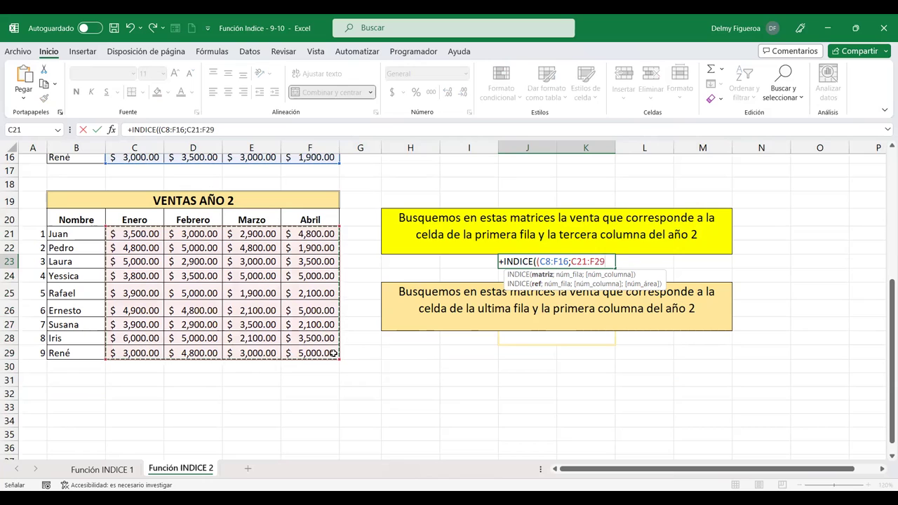
type(")")
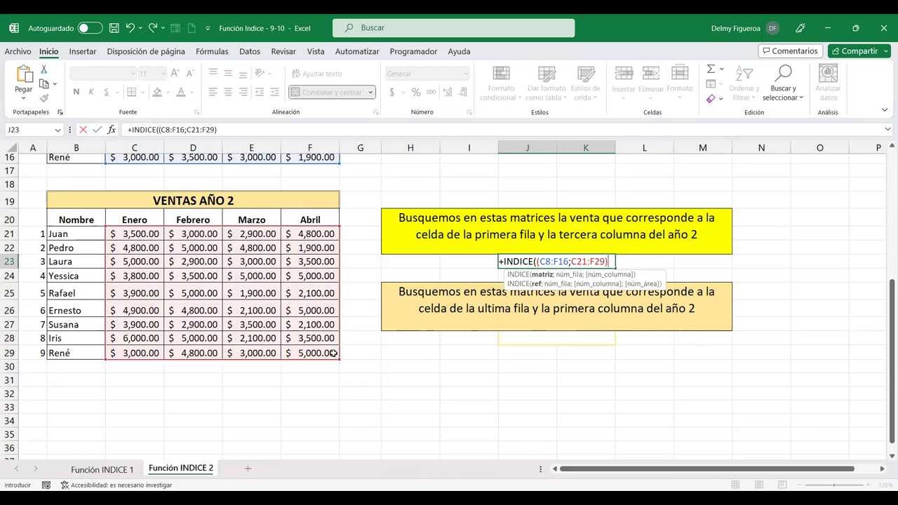
type(";")
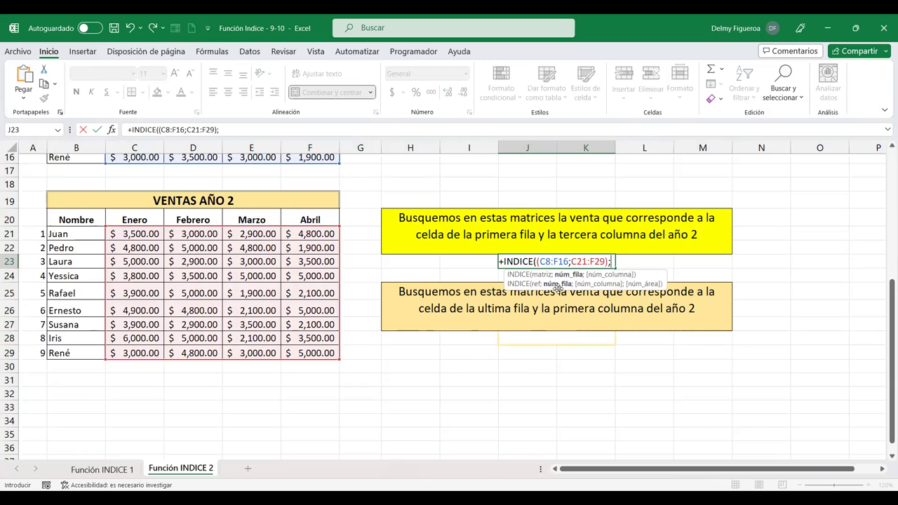
type("1;")
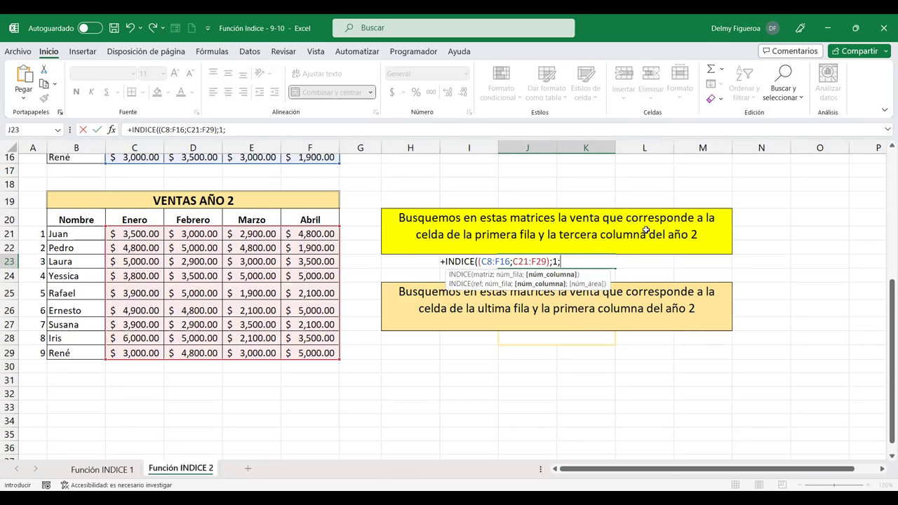
type("3;")
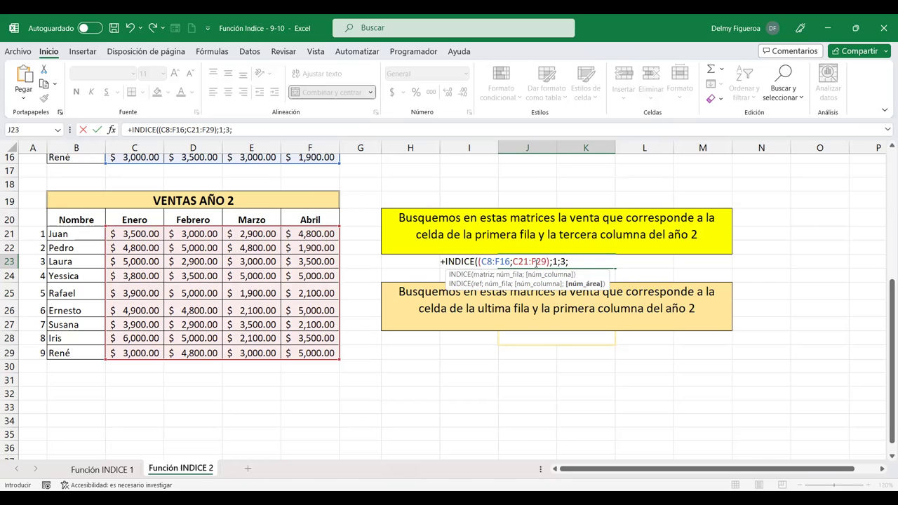
type("2)")
key("Return")
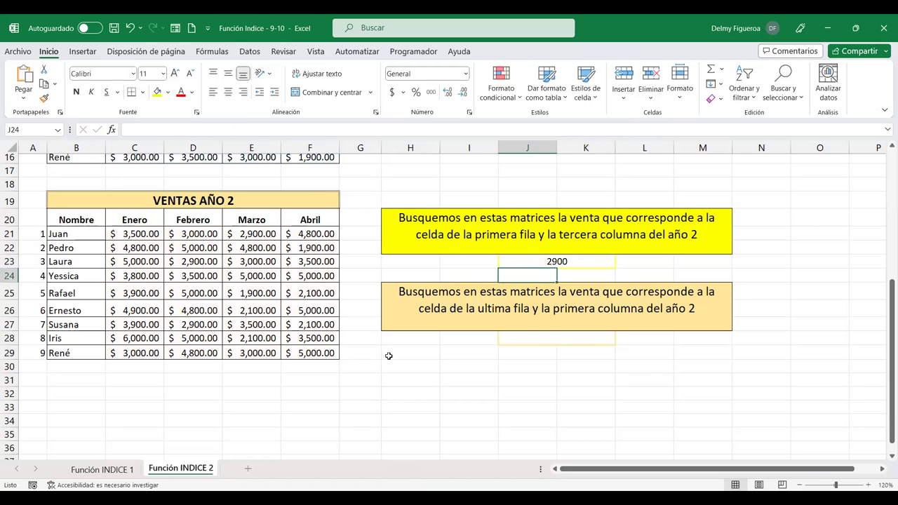
left_click(578, 337)
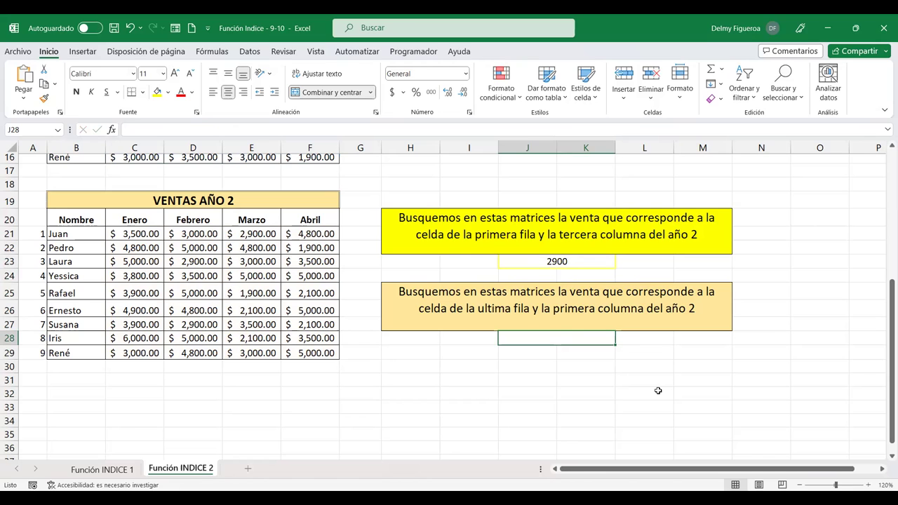
- Enter INDICE((C8:F16;C21:F30);9;1;2) in J28 for the year-2 last-row, first-column sale
type("+")
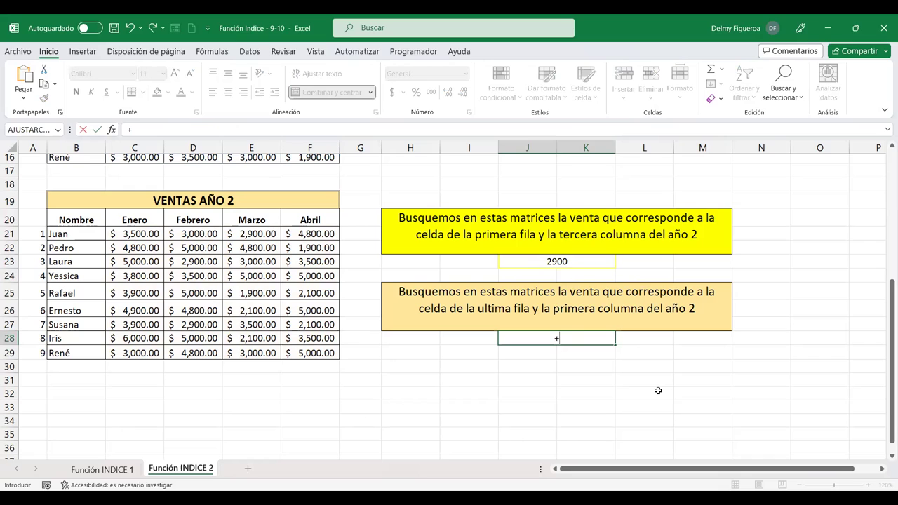
type("indi")
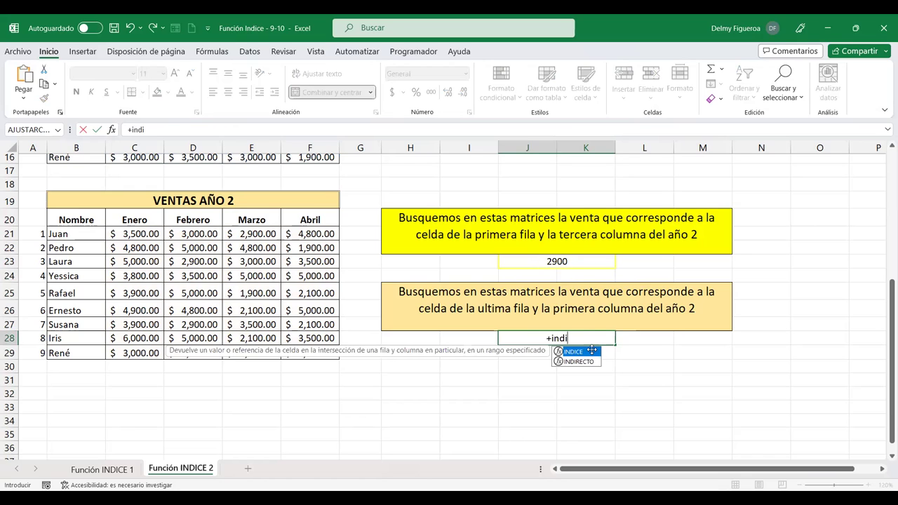
key("Tab")
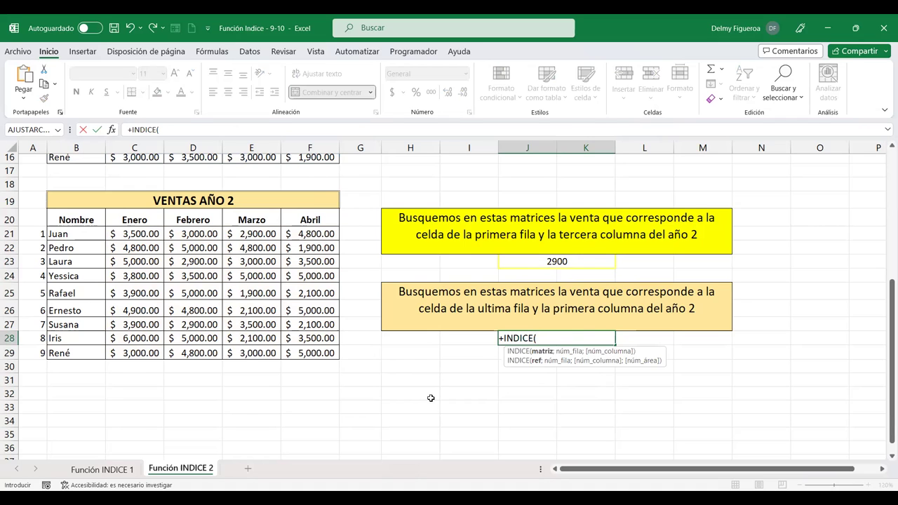
scroll(430, 398, "up", 2)
type("(")
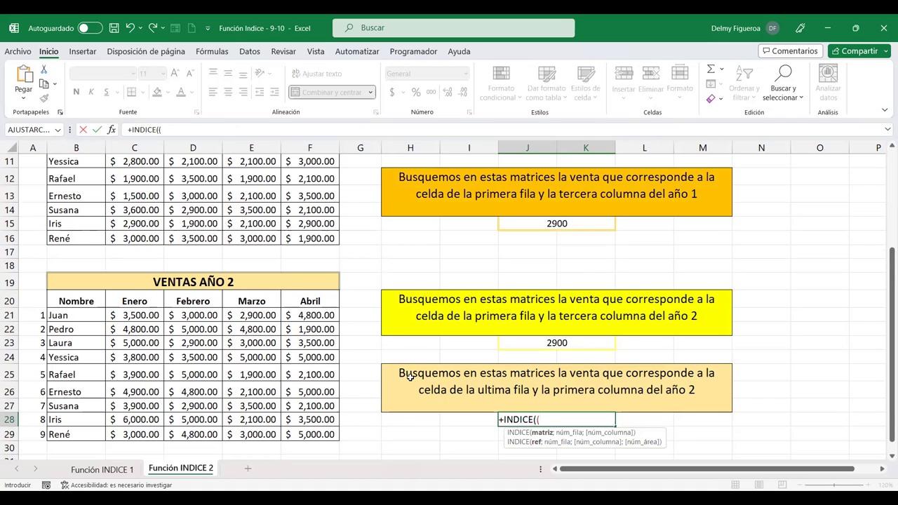
scroll(408, 377, "up", 3)
left_click_drag(141, 241, 309, 358)
scroll(409, 363, "down", 3)
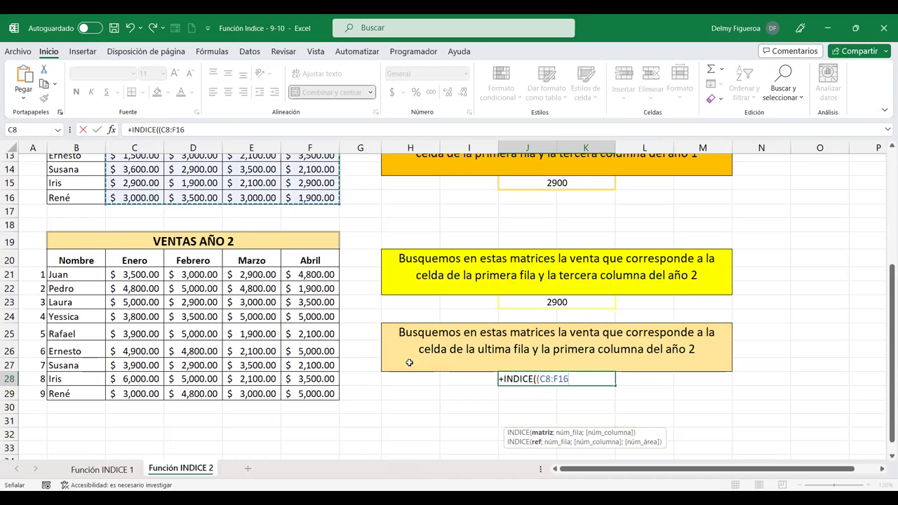
type(";")
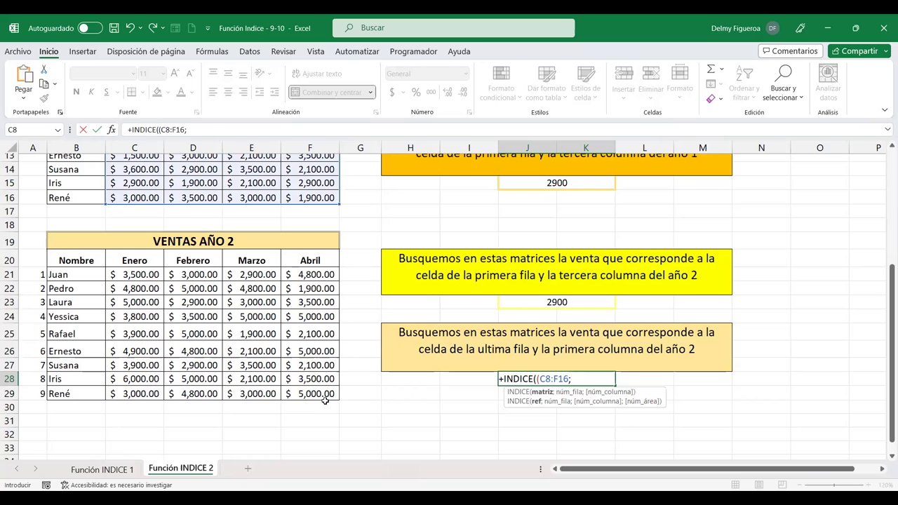
left_click_drag(116, 274, 325, 401)
type(");")
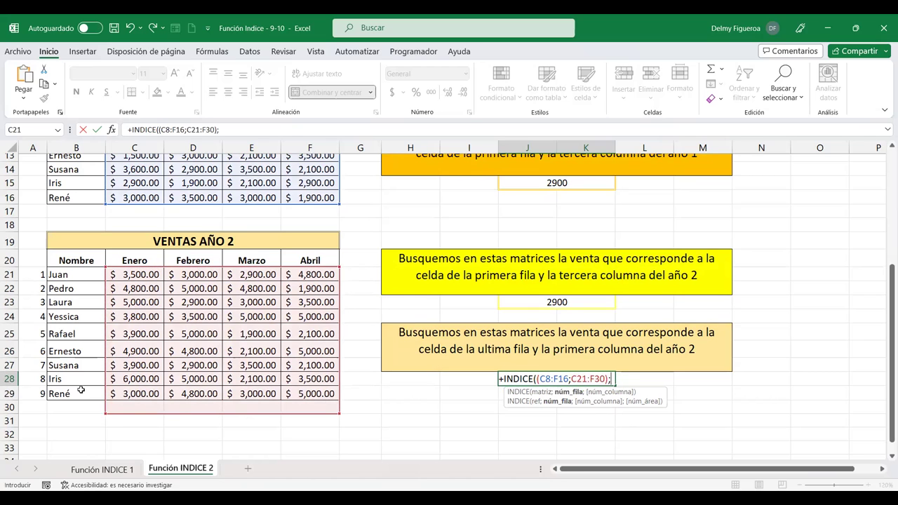
type("9")
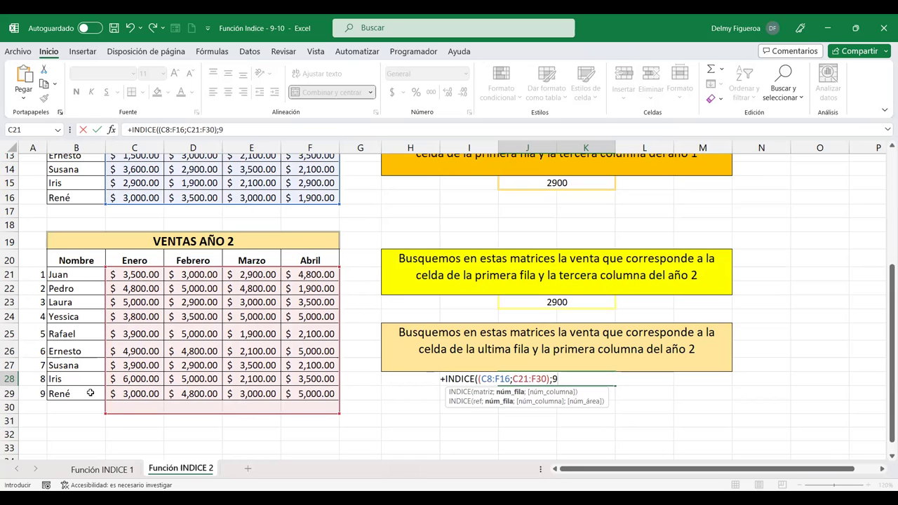
type(";1")
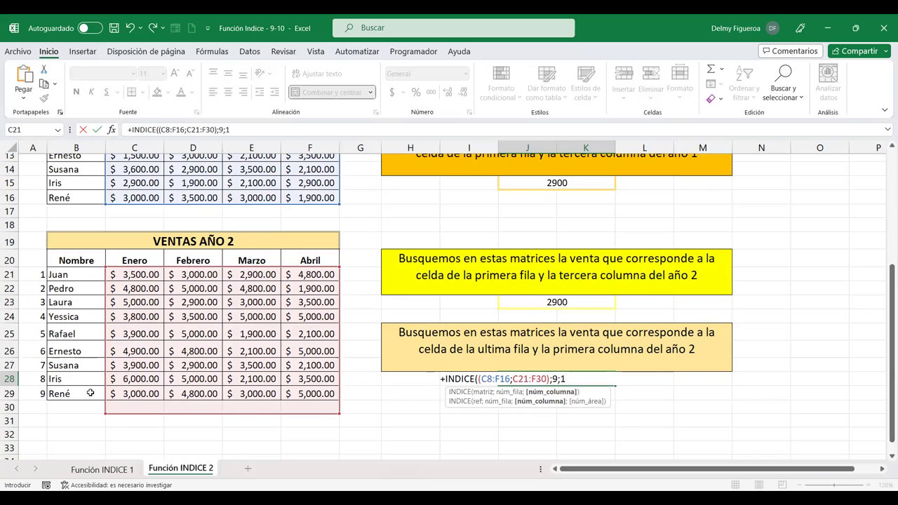
type(";2")
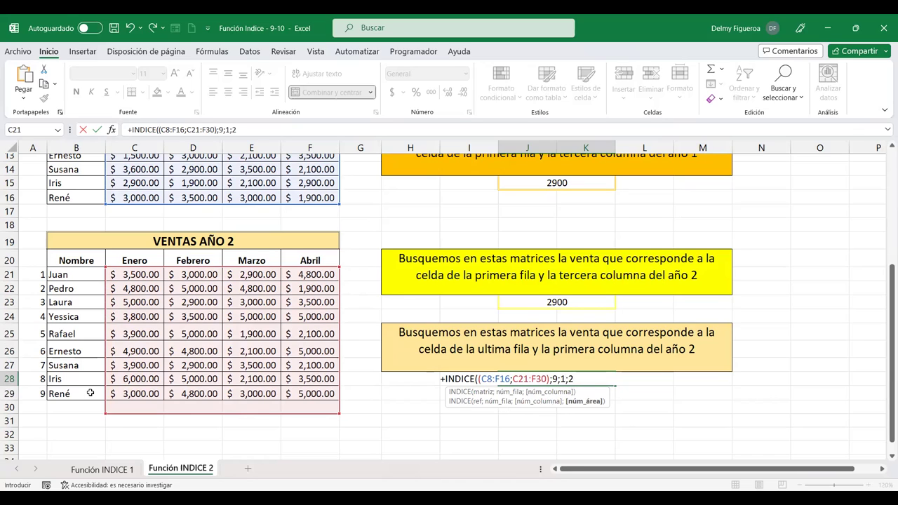
type(")")
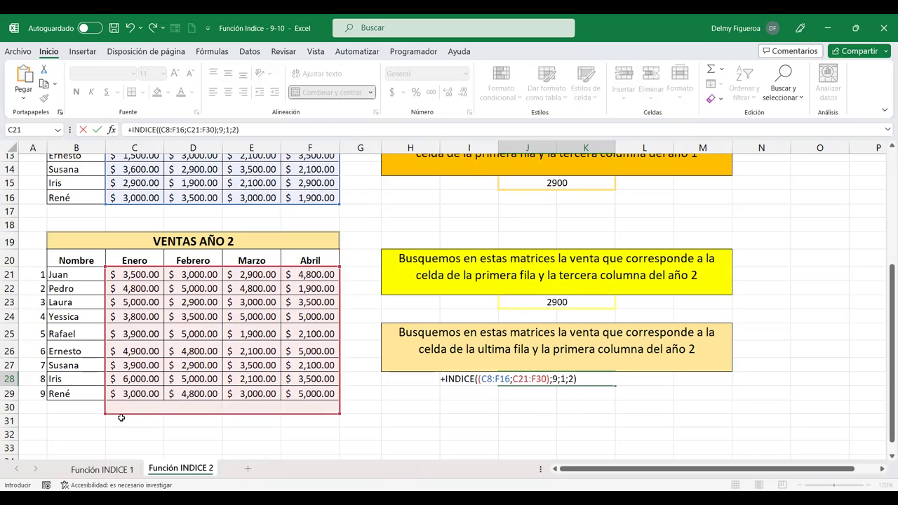
- Shrink the year-2 range to C21:F29 so J28 returns 3000
left_click(537, 379)
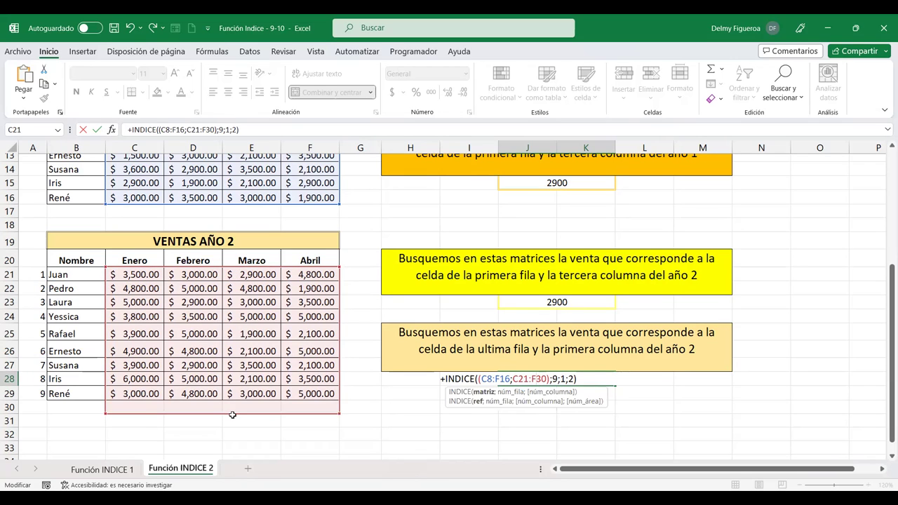
left_click_drag(340, 415, 336, 398)
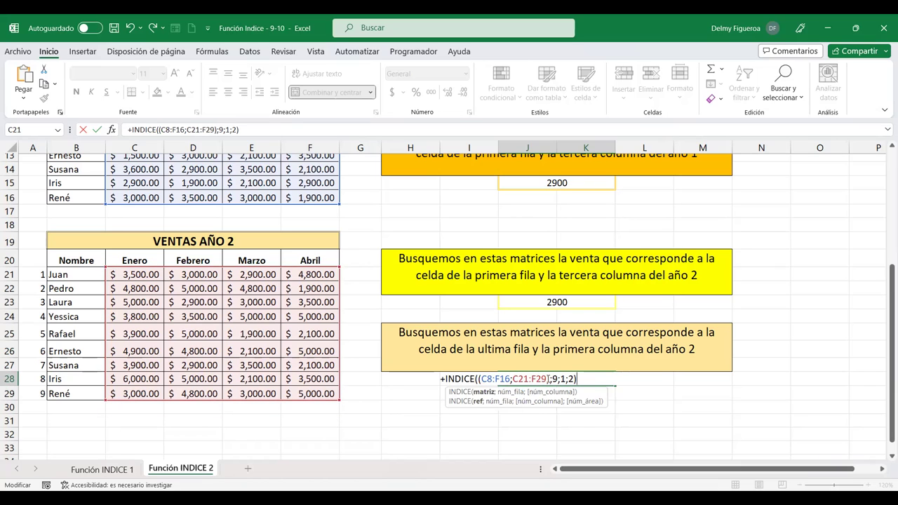
key("Return")
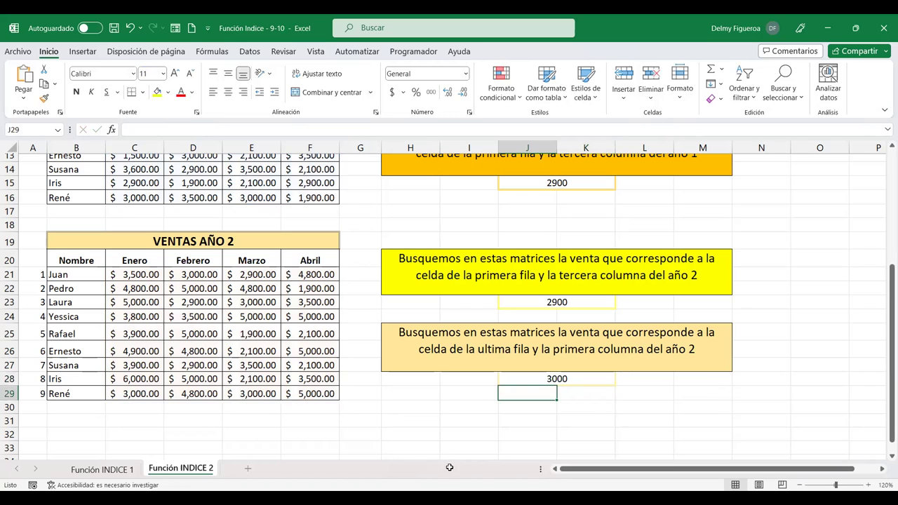
left_click(148, 395)
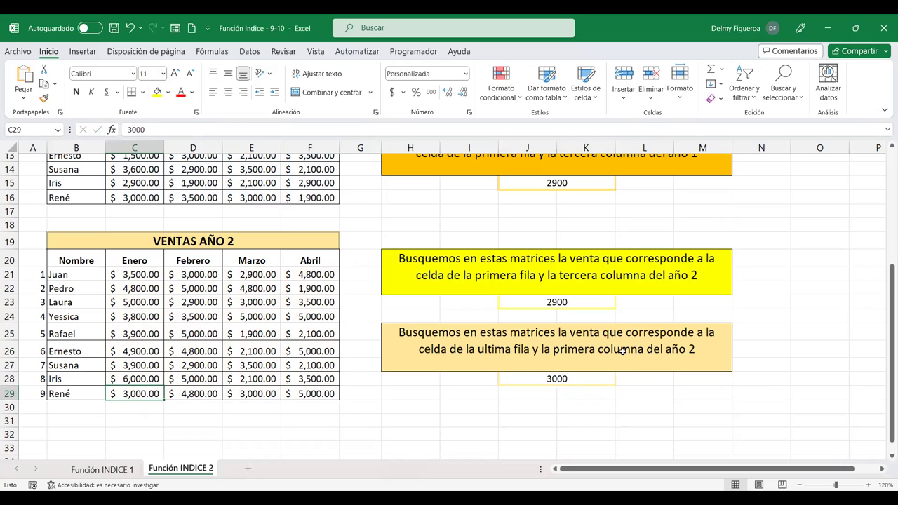
scroll(622, 350, "up", 4)
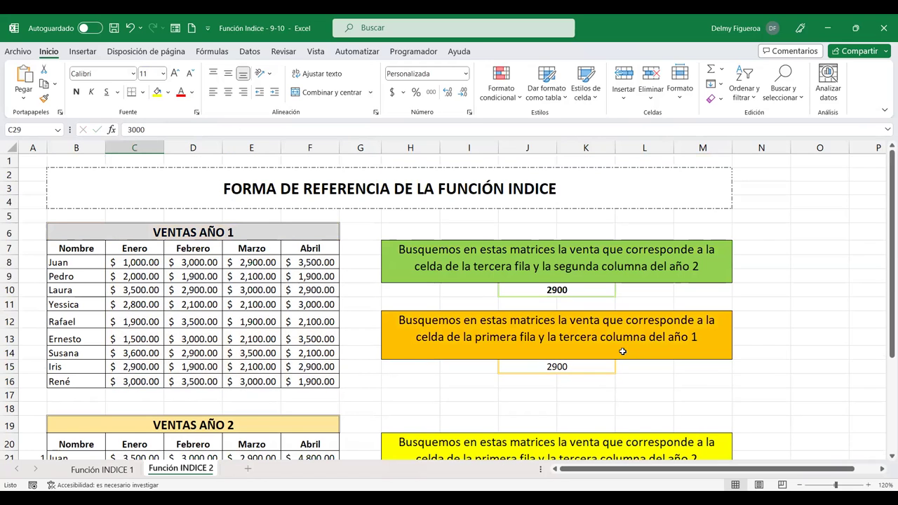
scroll(553, 322, "down", 2)
scroll(552, 337, "down", 2)
scroll(551, 352, "down", 2)
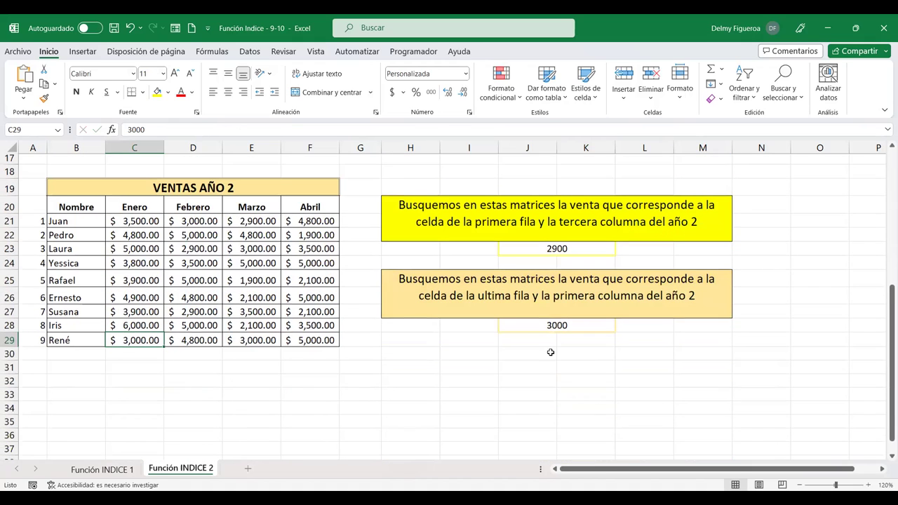
scroll(551, 353, "down", 1)
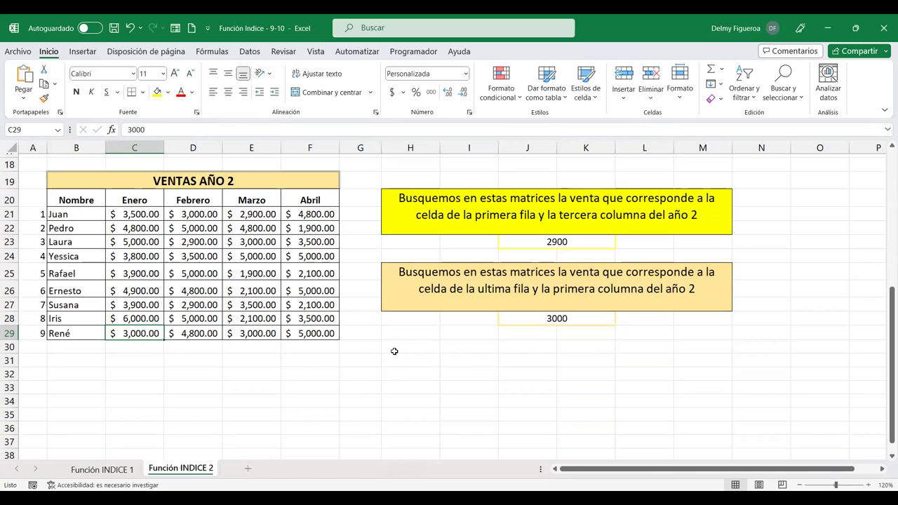
scroll(394, 351, "up", 4)
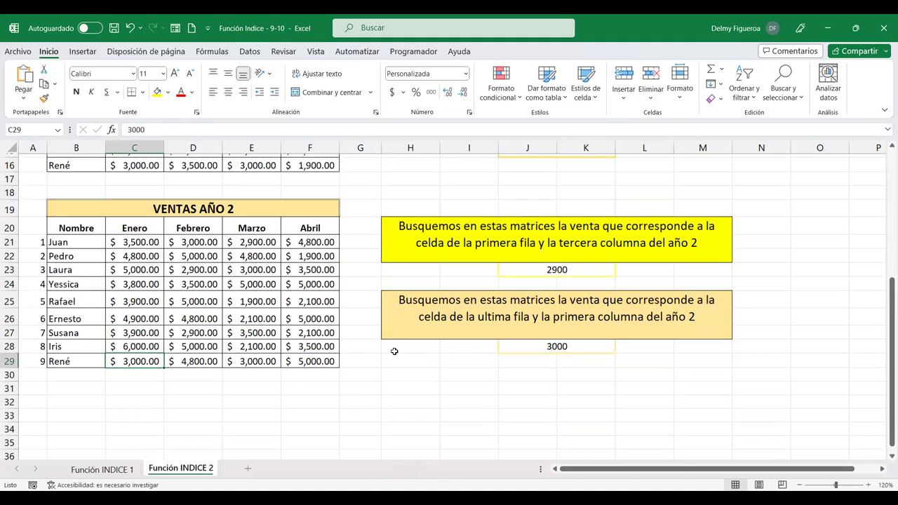
scroll(394, 351, "up", 1)
scroll(395, 350, "up", 1)
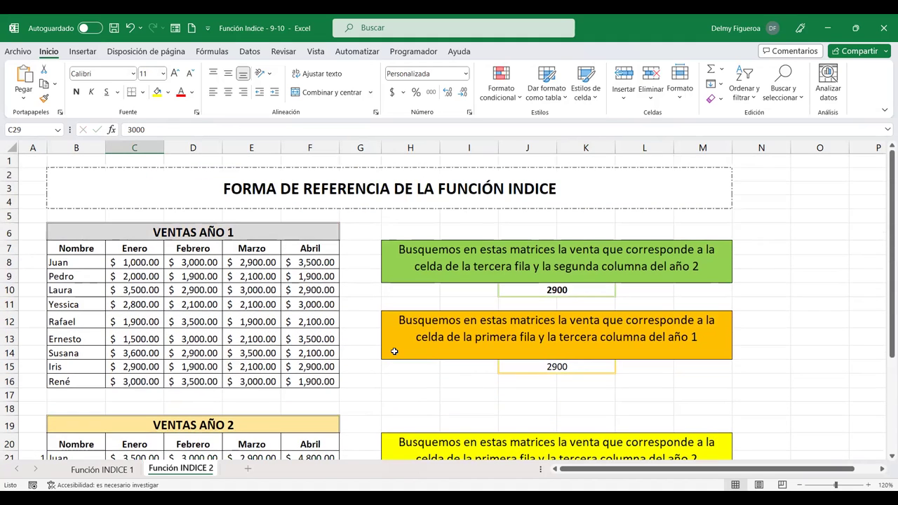
left_click(358, 394)
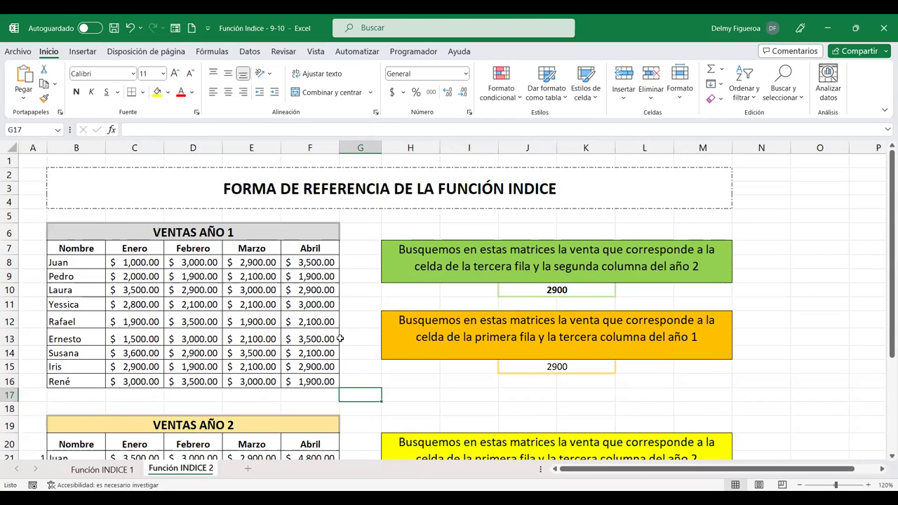
scroll(394, 371, "down", 2)
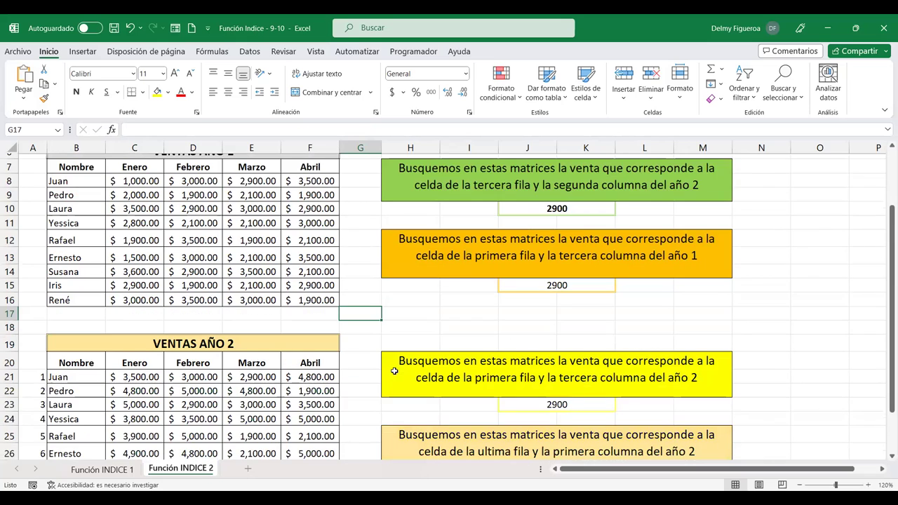
scroll(394, 371, "down", 2)
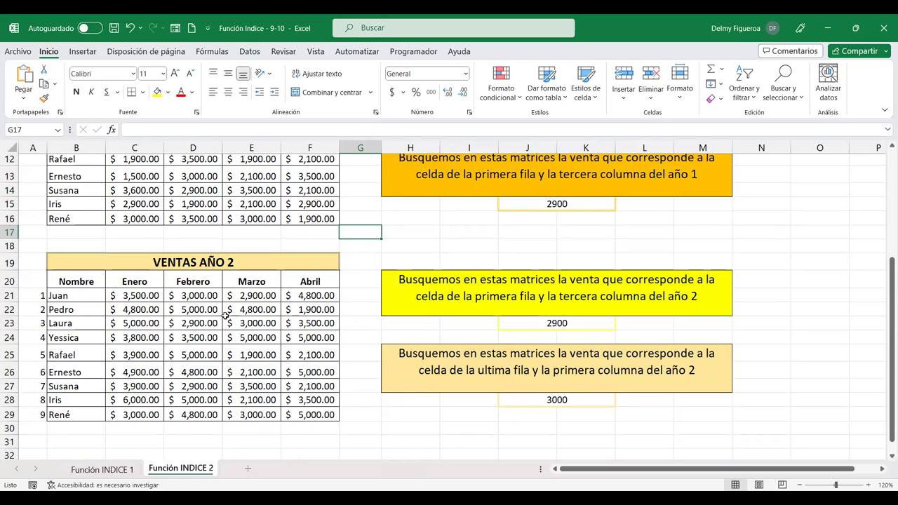
scroll(30, 384, "down", 3)
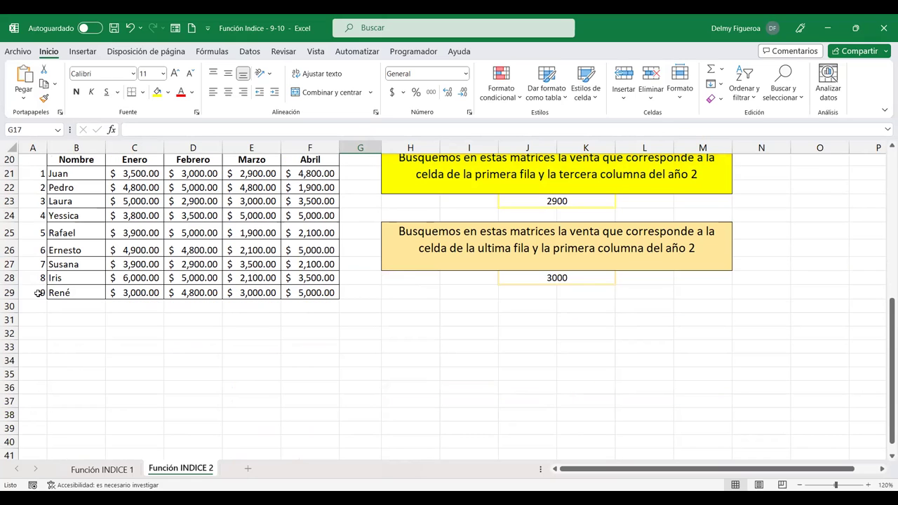
scroll(36, 296, "down", 6)
scroll(40, 351, "down", 4)
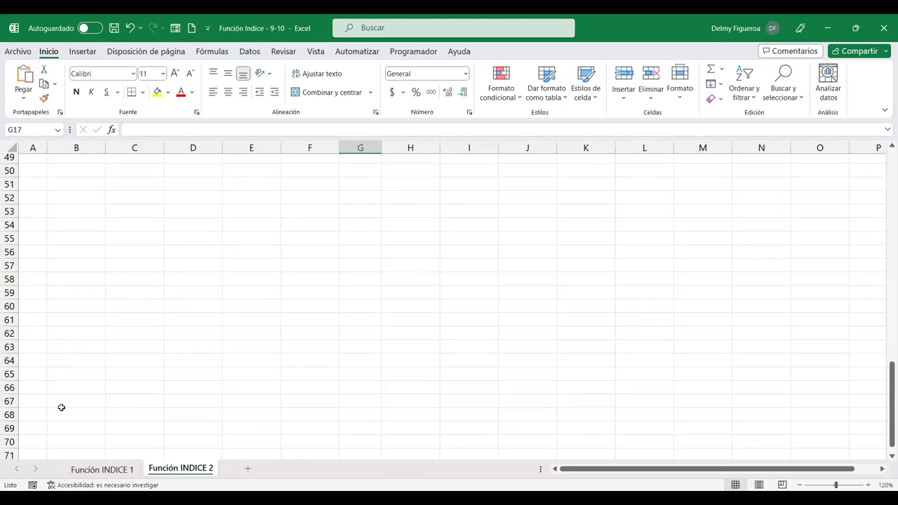
scroll(64, 414, "down", 3)
scroll(178, 345, "up", 10)
scroll(178, 344, "up", 9)
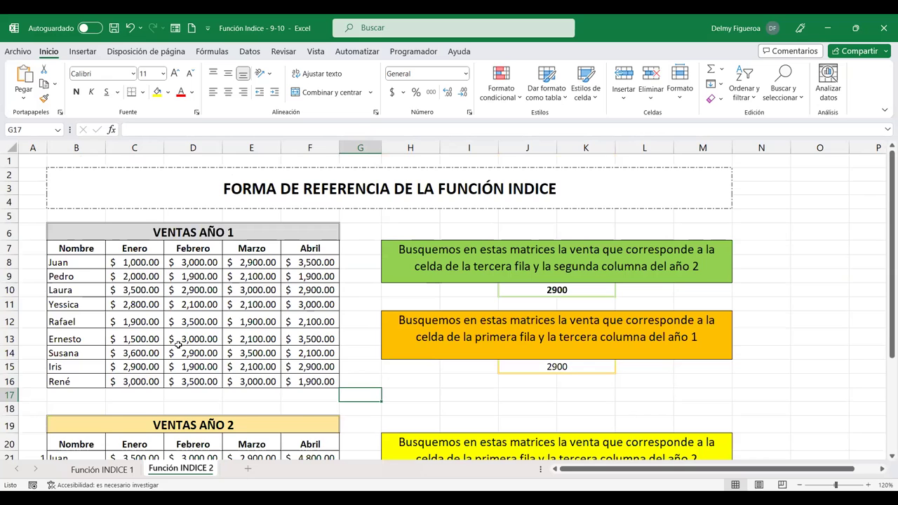
scroll(179, 344, "down", 3)
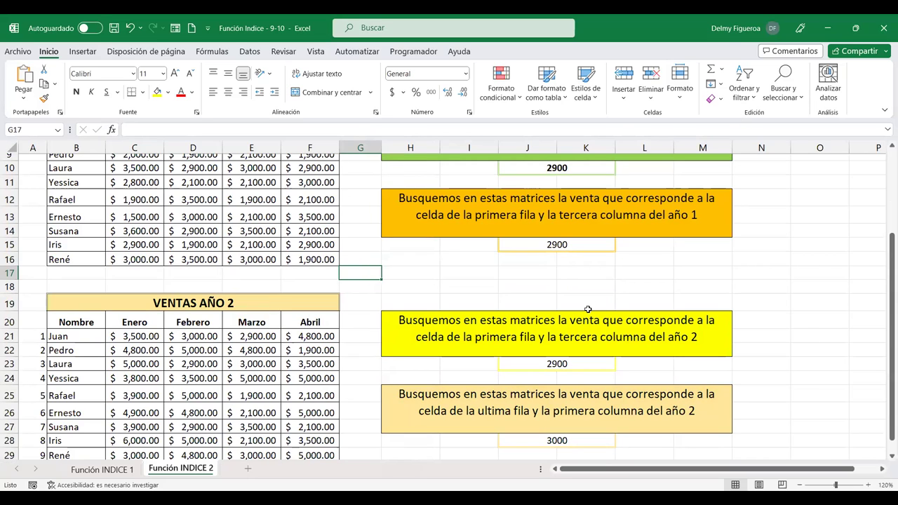
scroll(597, 273, "up", 1)
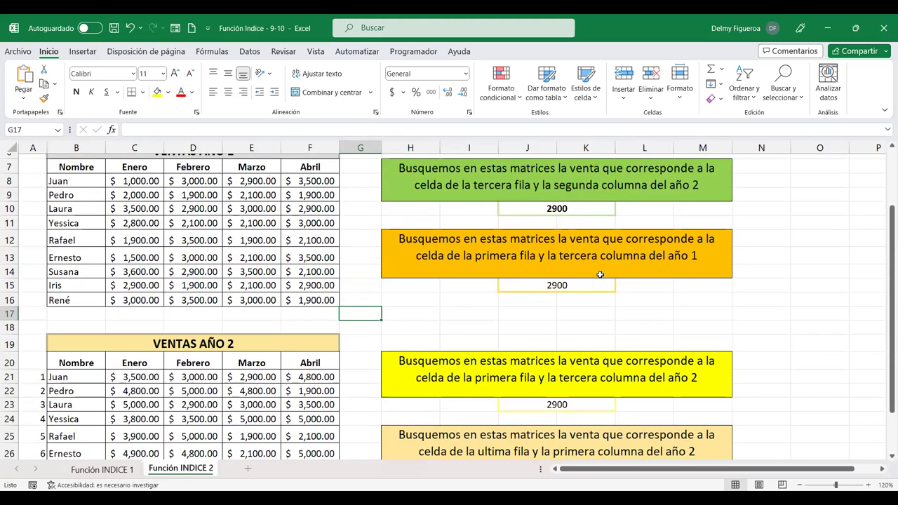
scroll(599, 275, "up", 2)
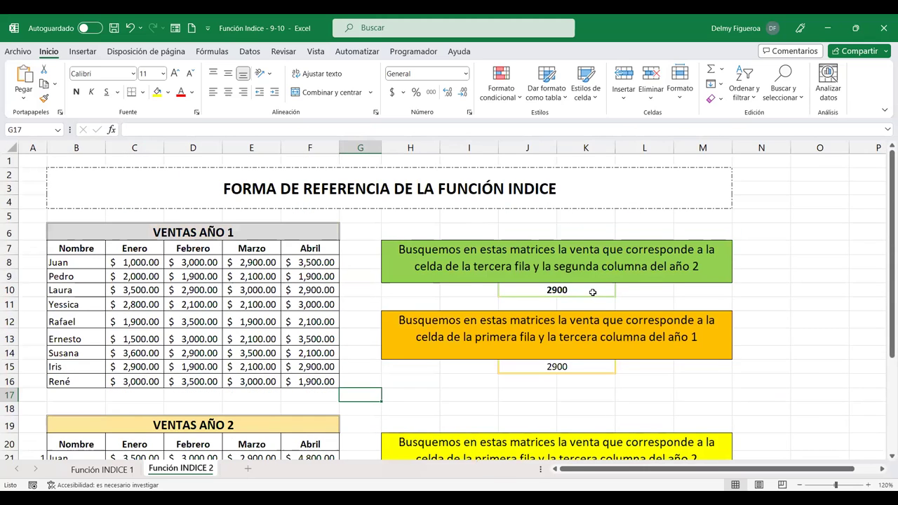
double_click(594, 293)
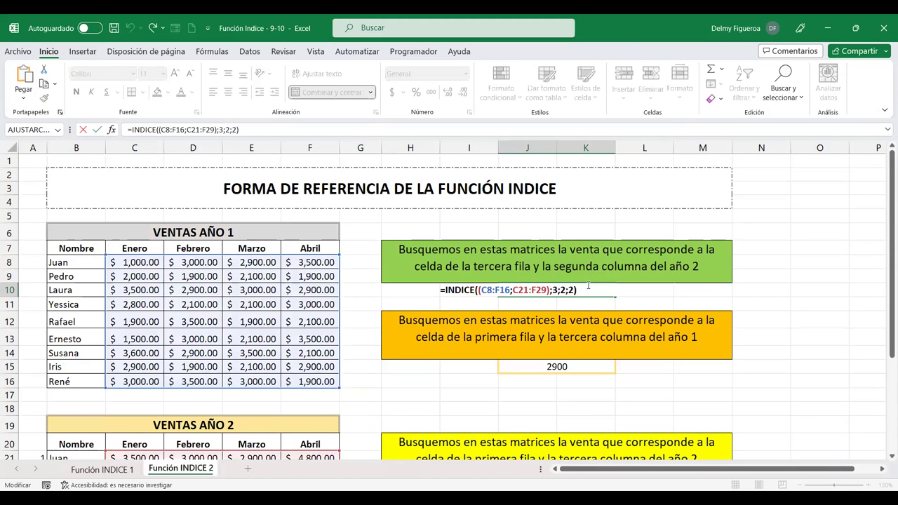
key("Return")
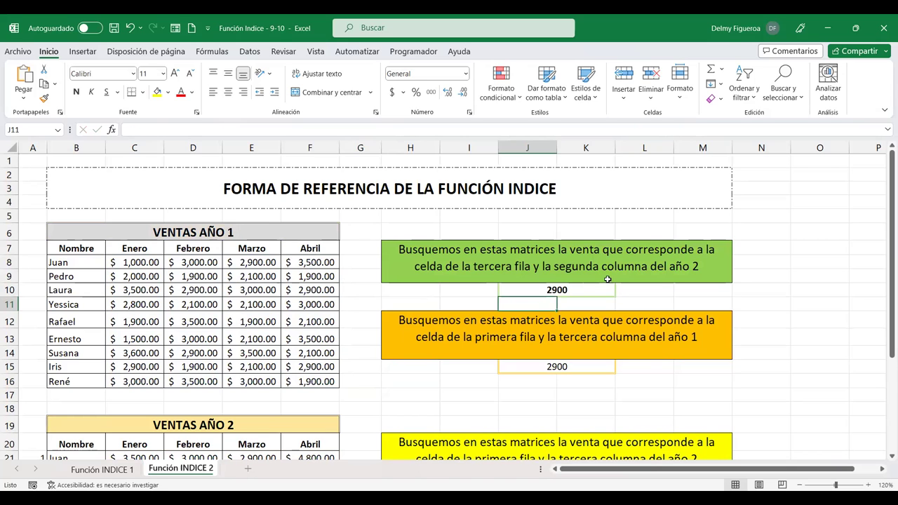
scroll(603, 285, "down", 3)
scroll(604, 285, "down", 2)
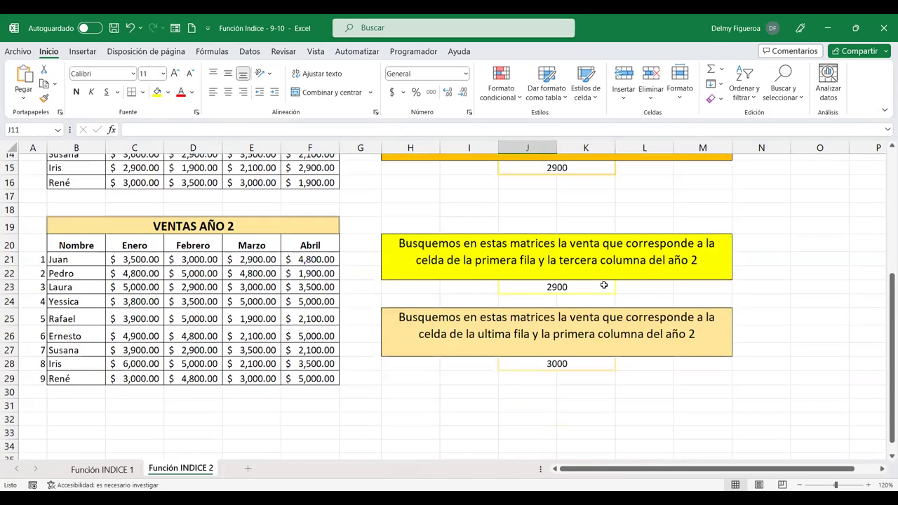
scroll(602, 286, "down", 1)
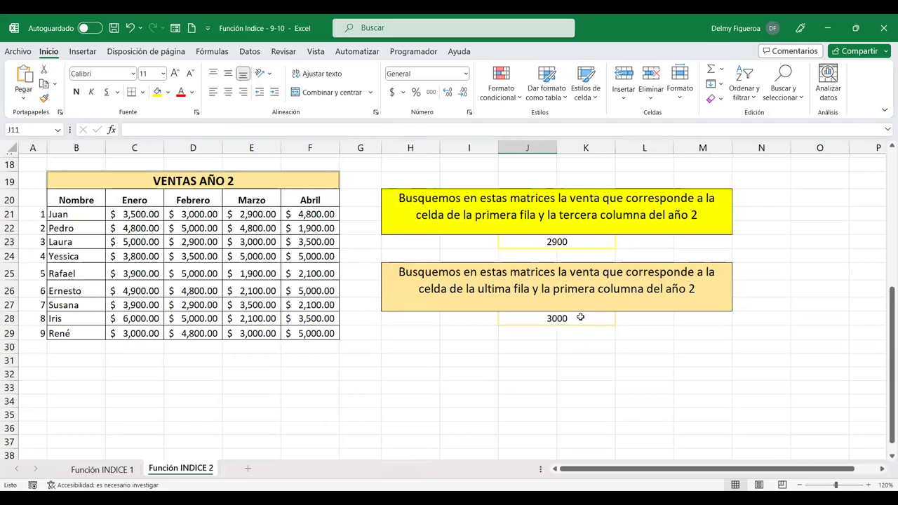
double_click(581, 318)
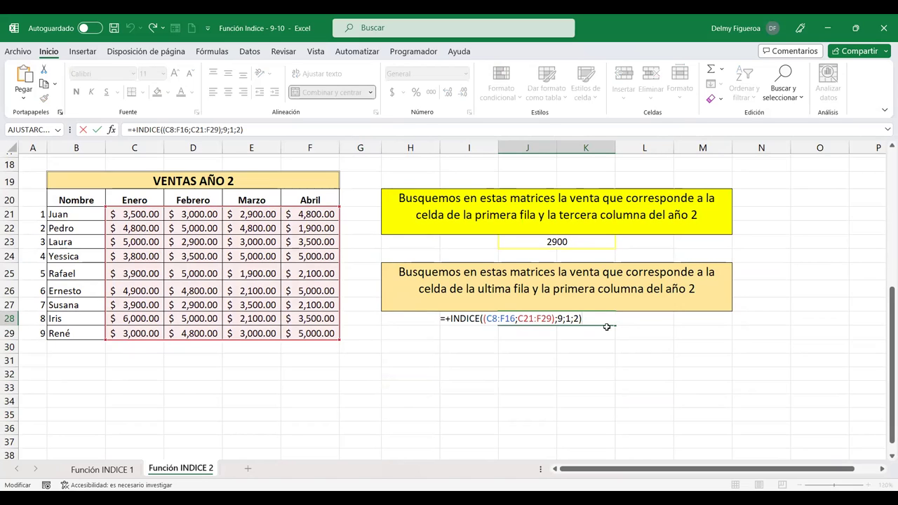
key("Return")
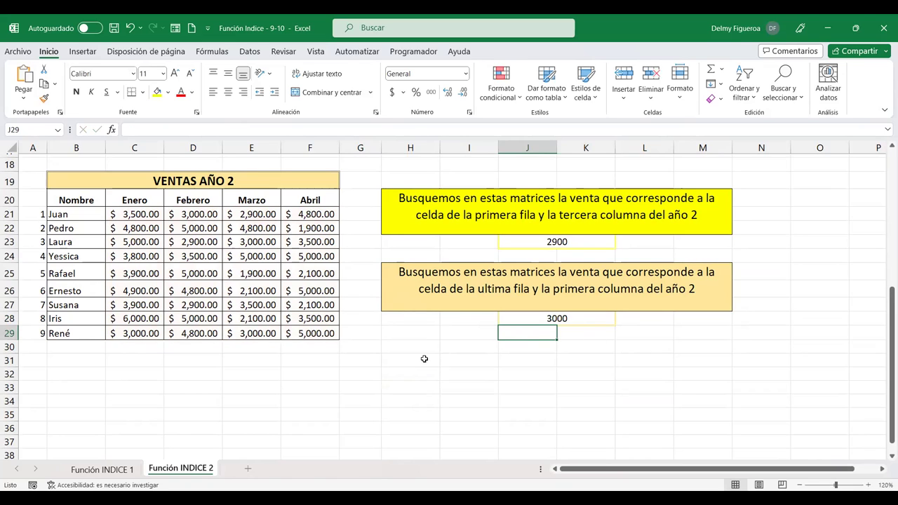
- Type the heading 'Función COINCIDIR' into H31 to start a new section
left_click(424, 358)
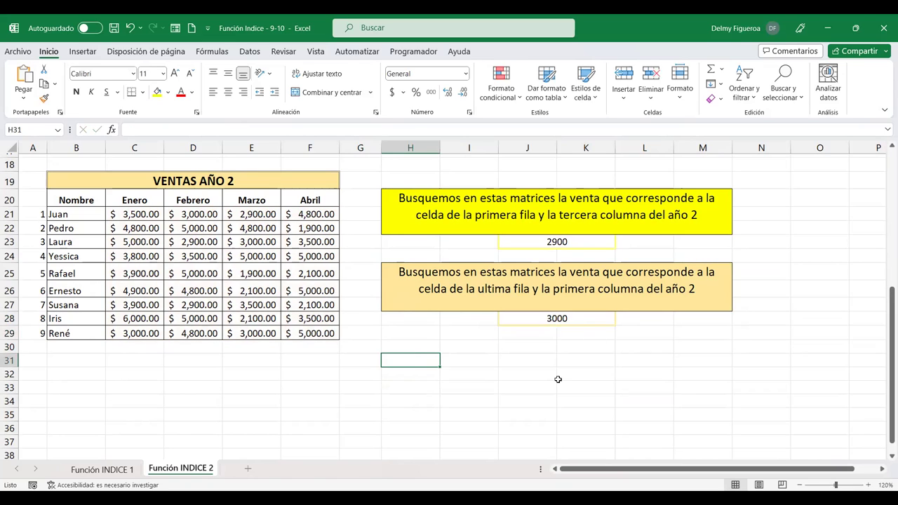
type("Funci")
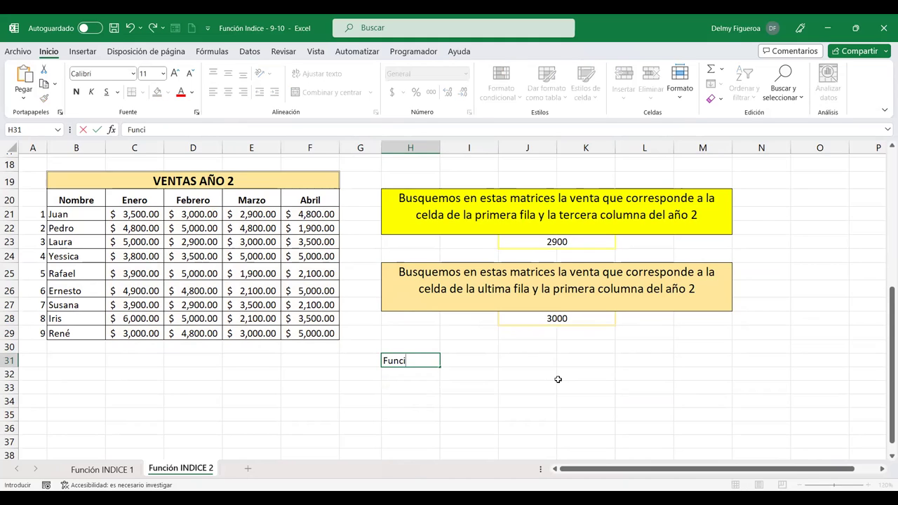
type("ón COINCIDIR")
key("Return")
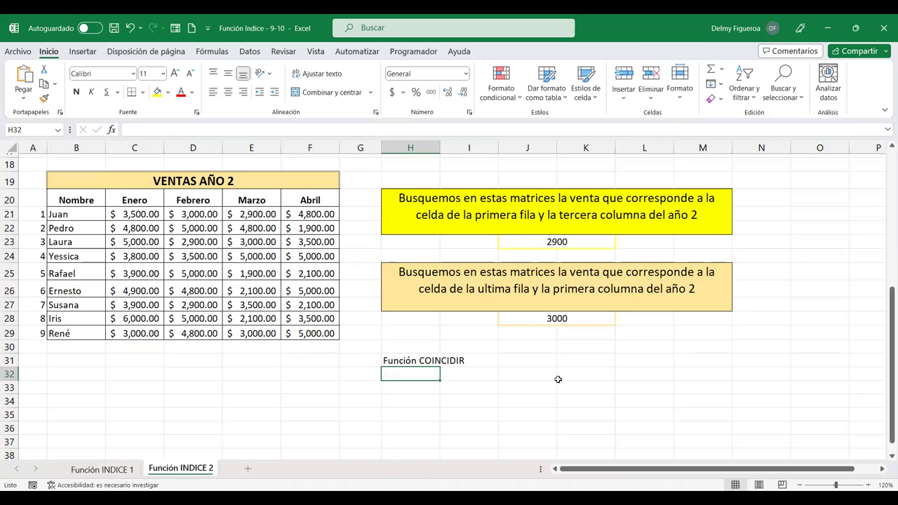
type("+")
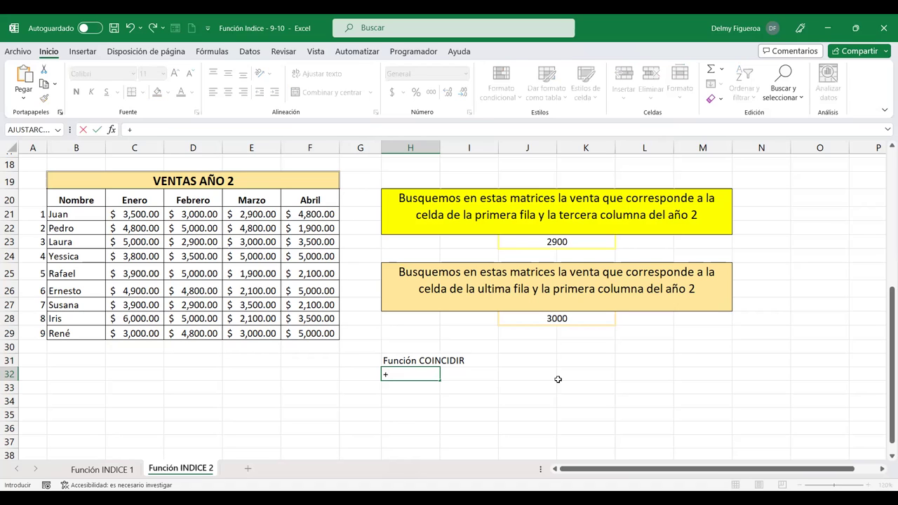
type("coi")
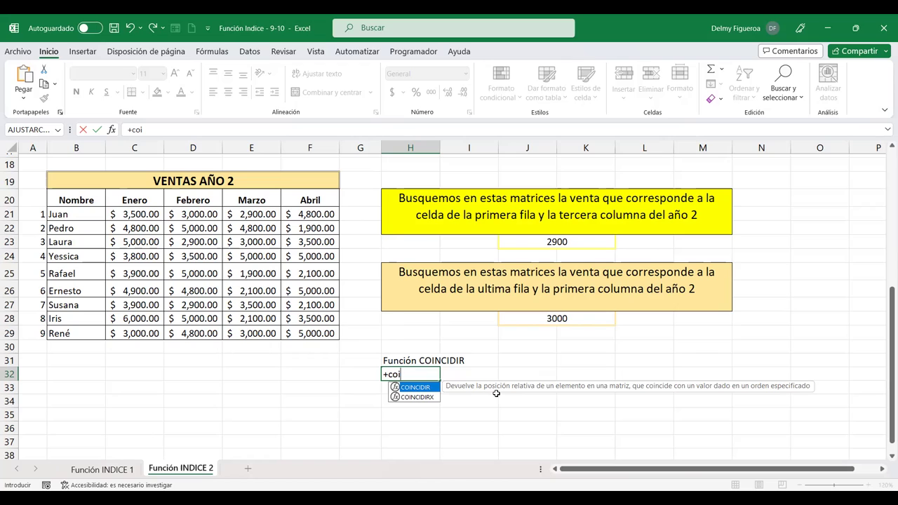
double_click(415, 388)
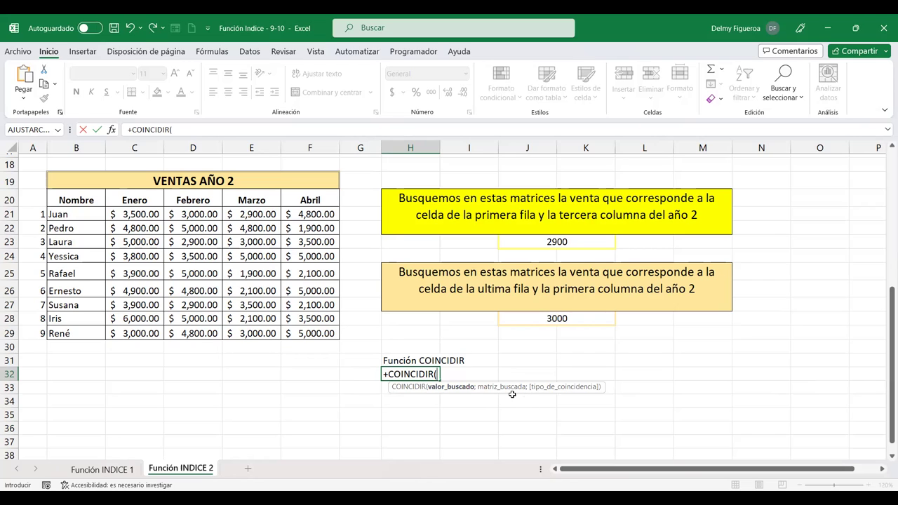
type(";")
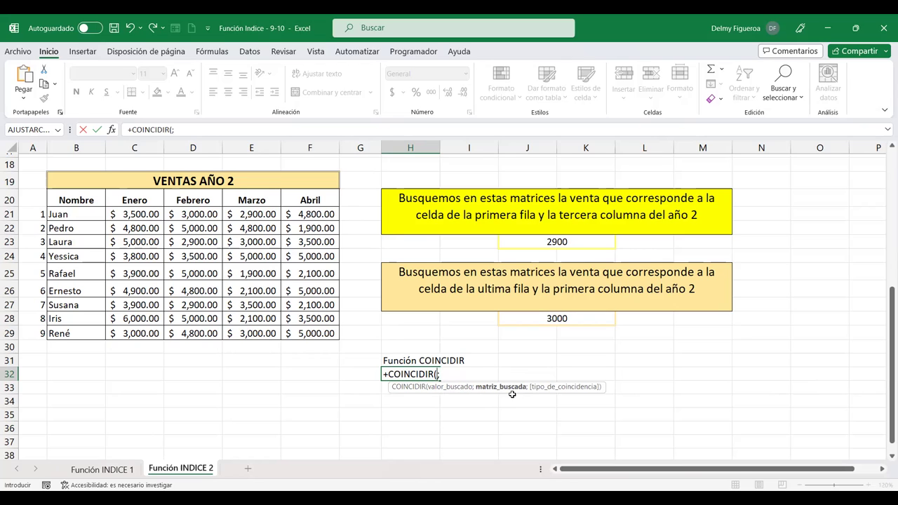
type(";")
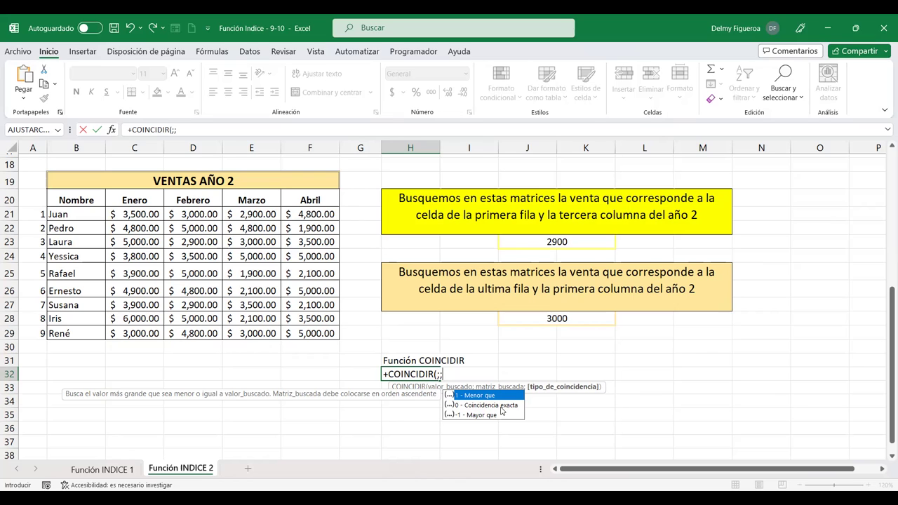
key("Return")
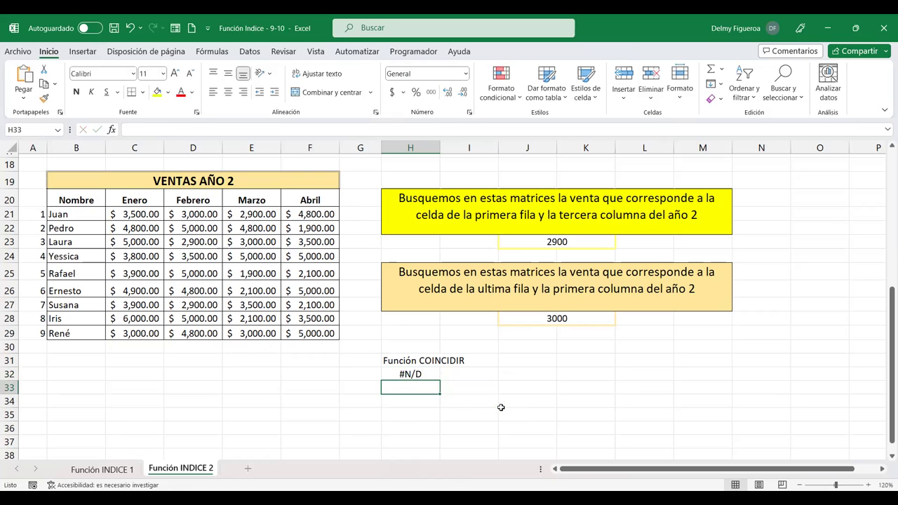
left_click(411, 372)
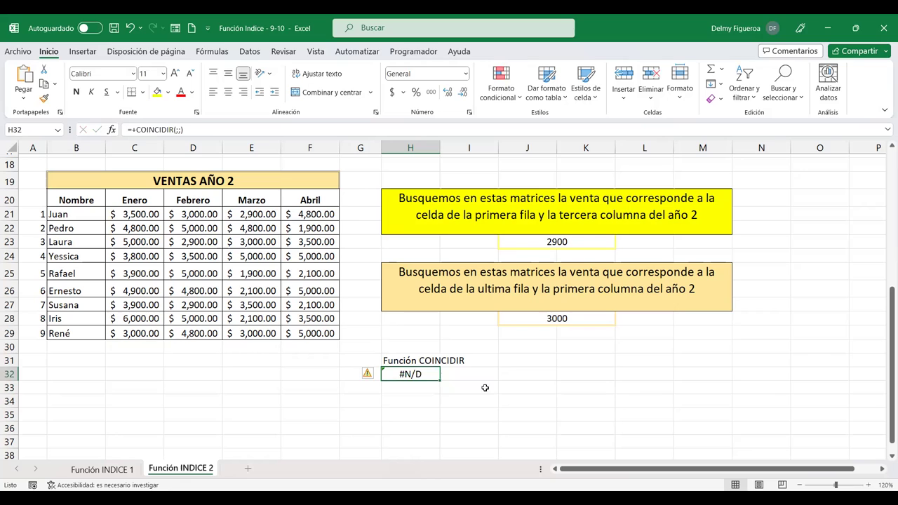
key("BackSpace")
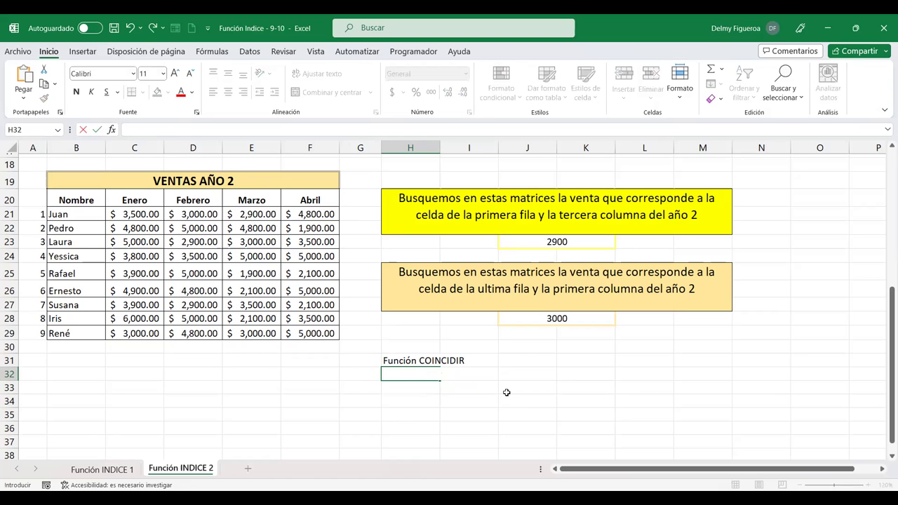
key("Return")
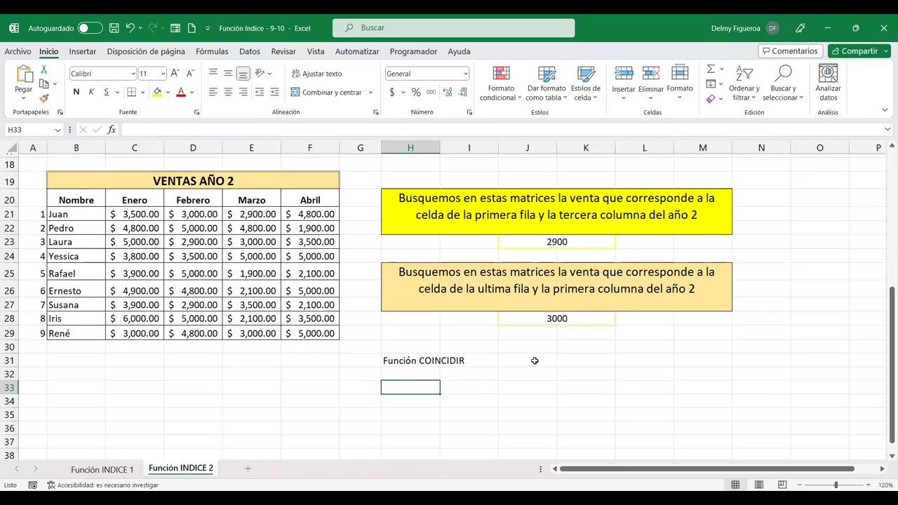
left_click(534, 360)
type("+")
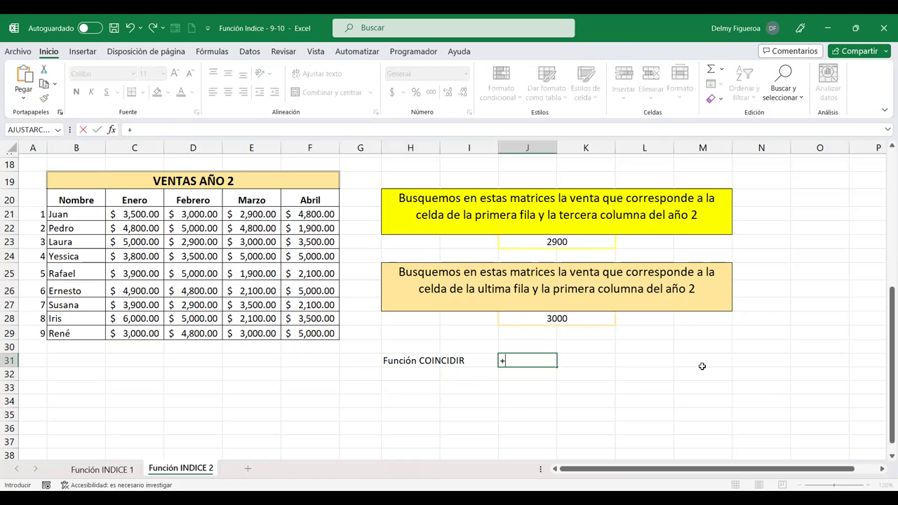
type("indi")
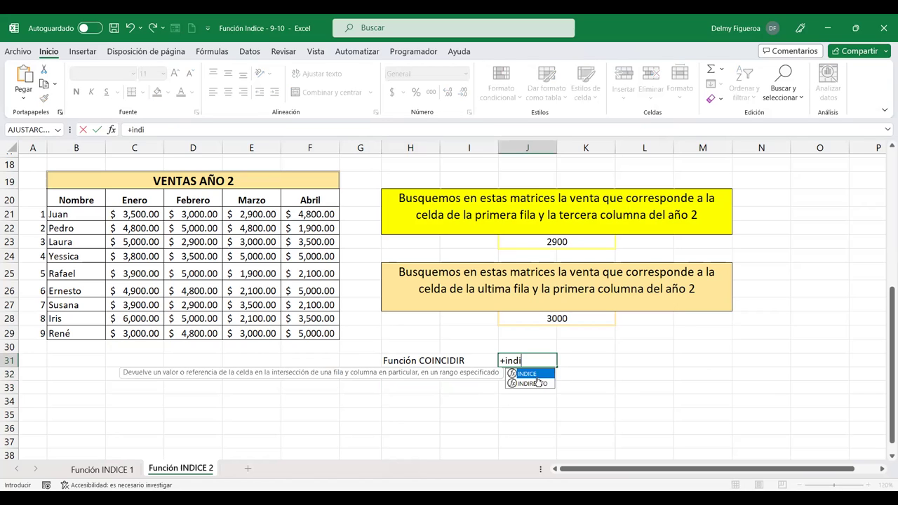
key("Tab")
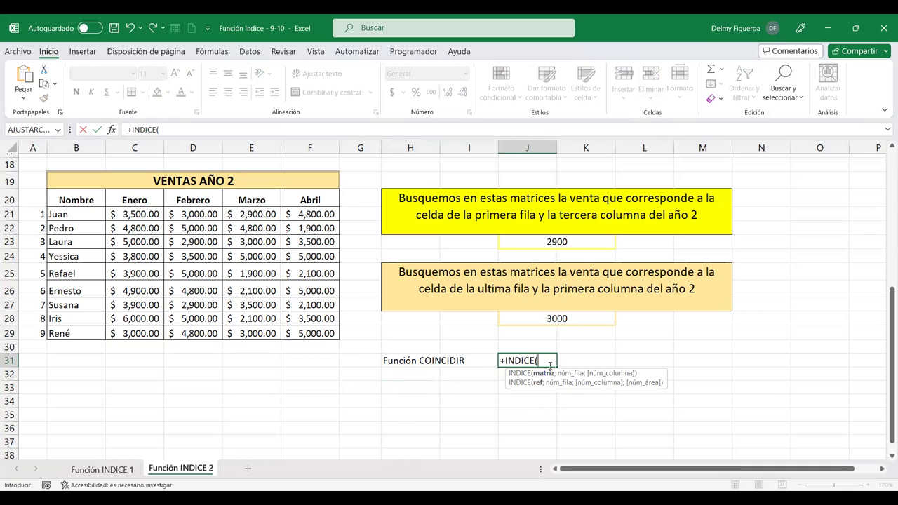
key("Escape")
left_click(574, 319)
double_click(573, 319)
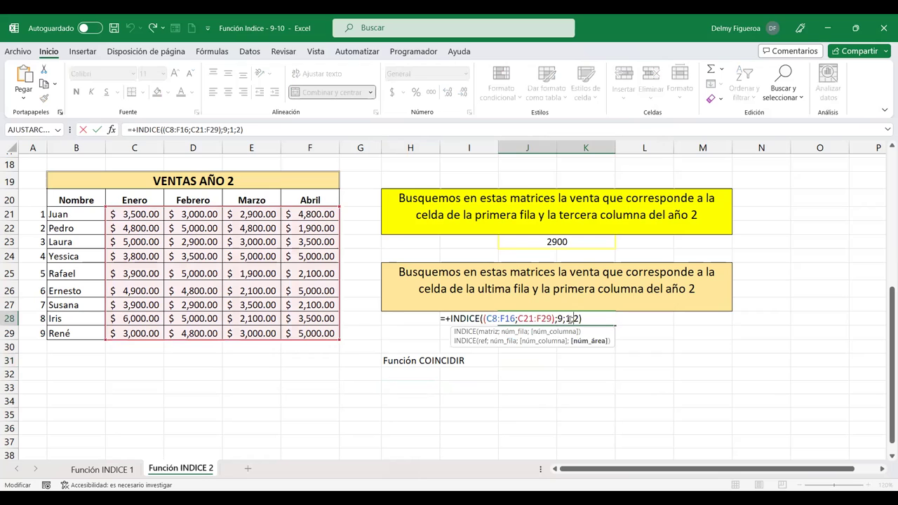
left_click(571, 319)
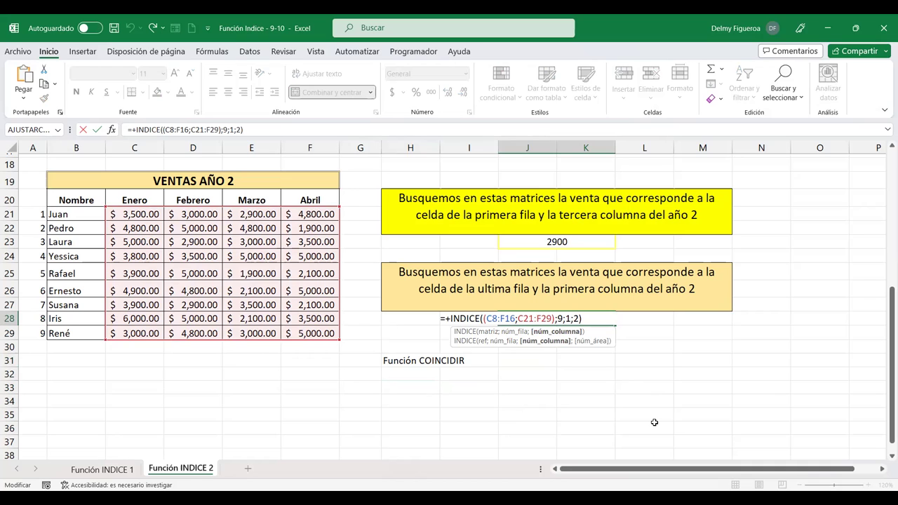
key("Return")
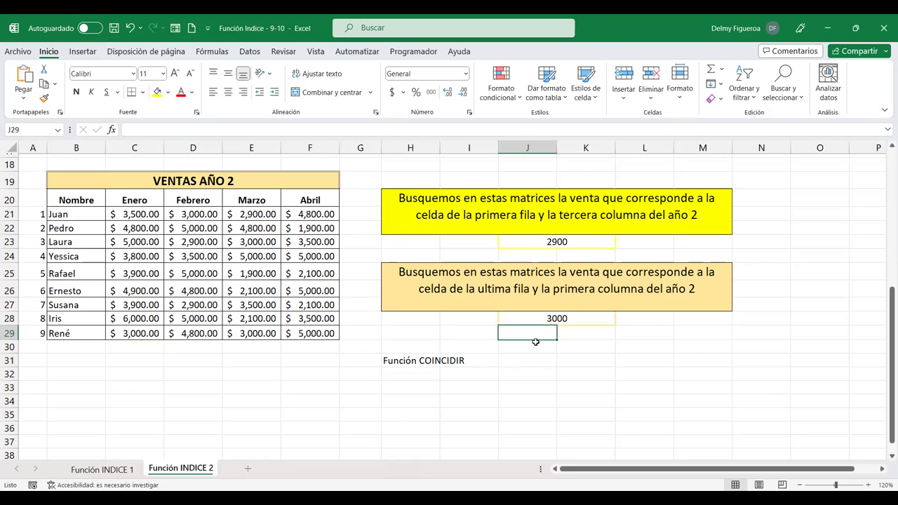
left_click(410, 372)
- Scroll to the top and bring up J10's formula behind the 2900 result for editing
scroll(731, 309, "up", 6)
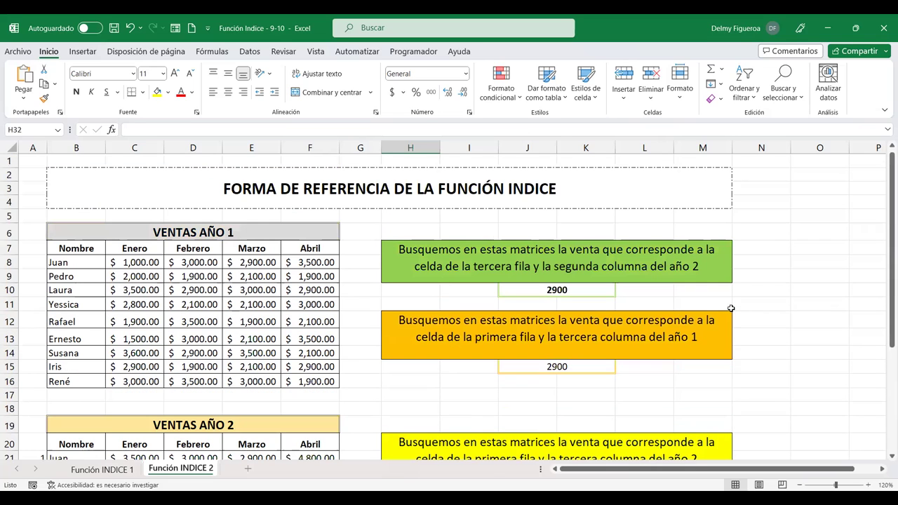
left_click(765, 293)
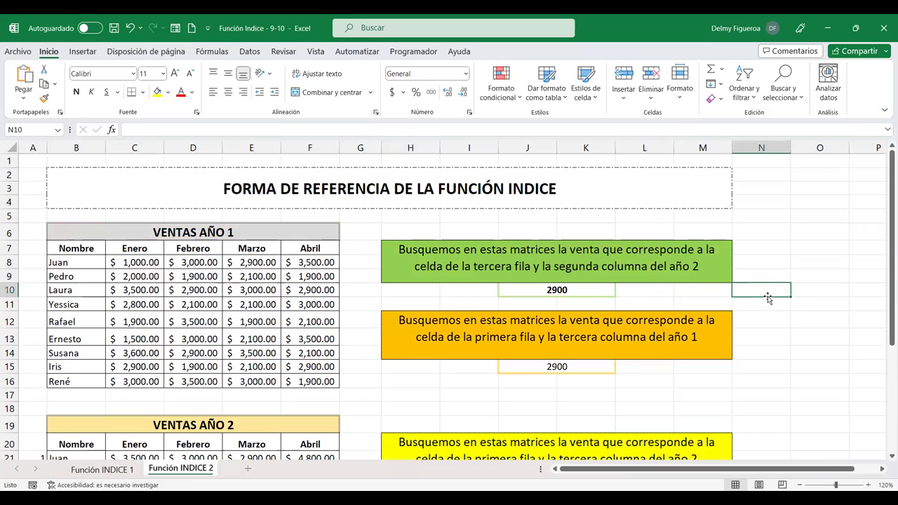
left_click(564, 289)
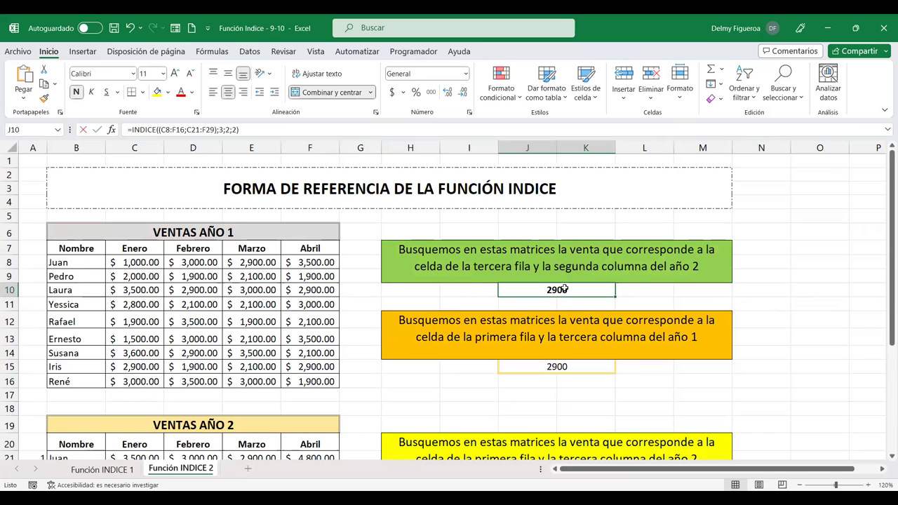
key("F2")
- Abandon a COINCIDIR entry in N10 and return to J10's INDICE((C8:F16;C21:F29);3;2;2) formula
left_click(759, 289)
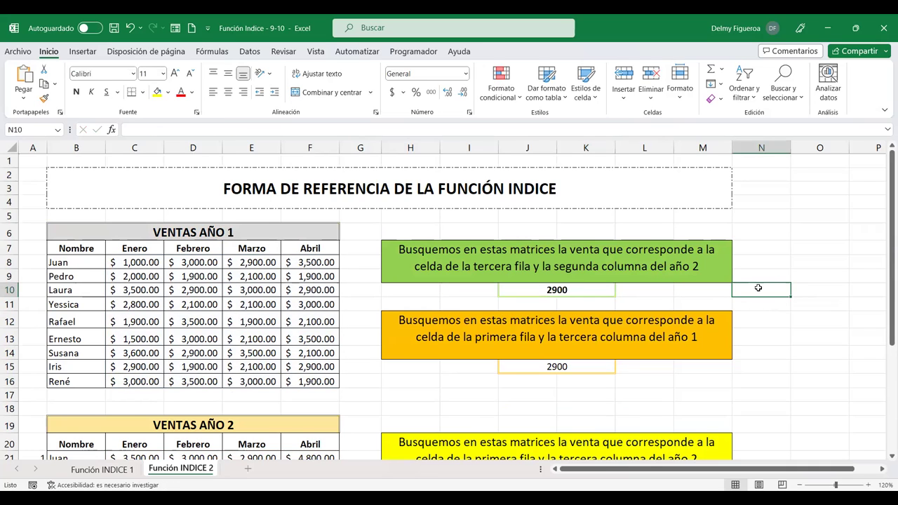
type("+")
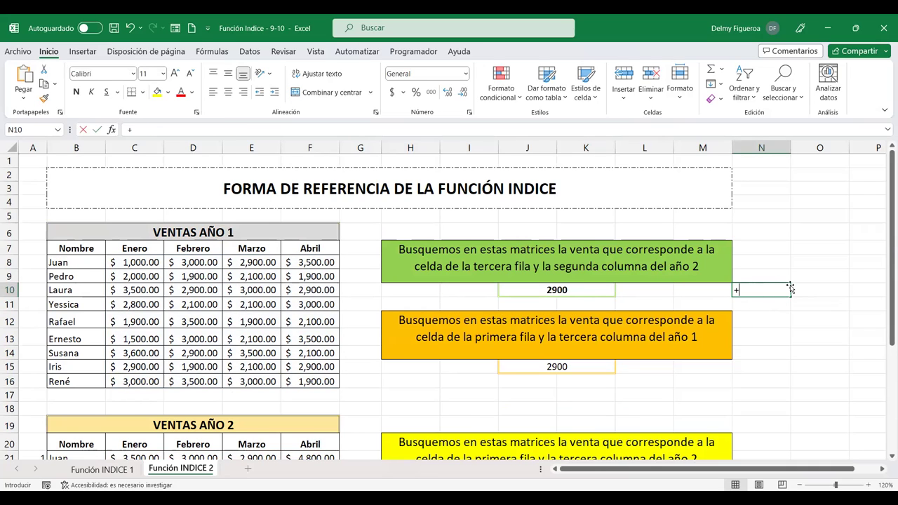
type("coin")
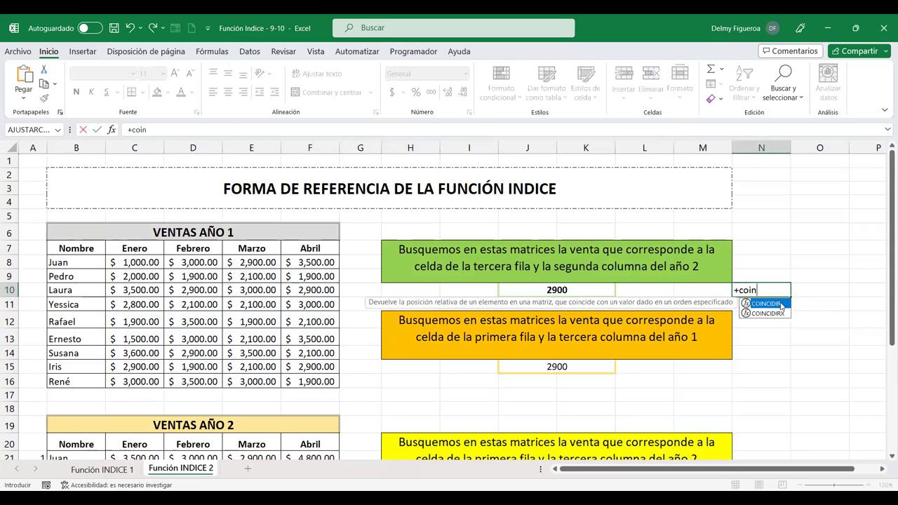
double_click(781, 303)
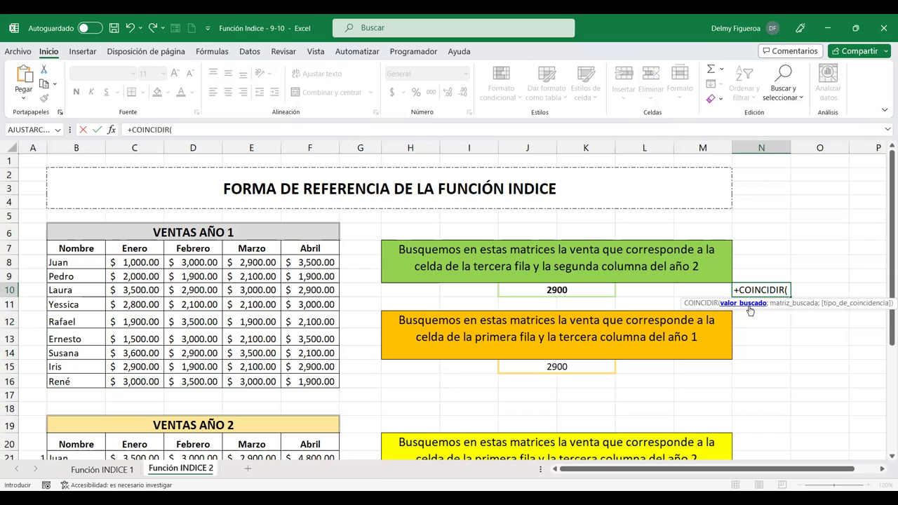
key("Escape")
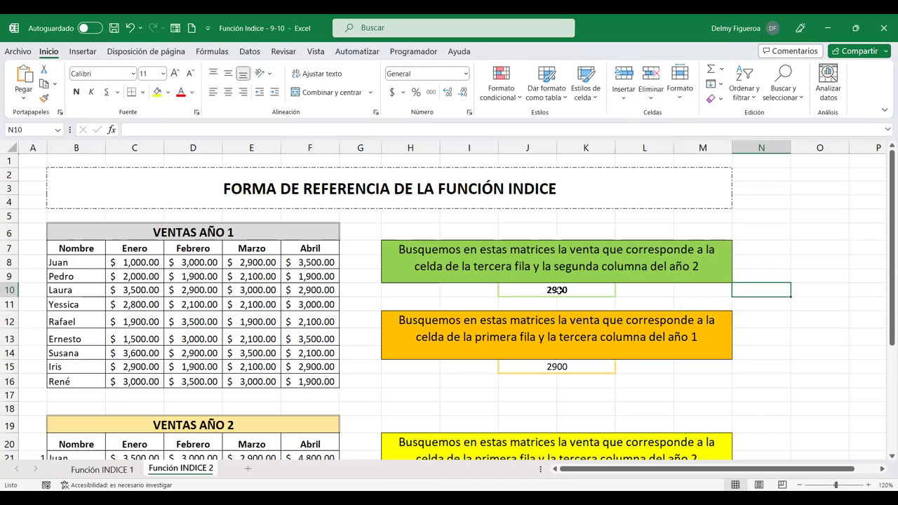
left_click(497, 289)
double_click(497, 289)
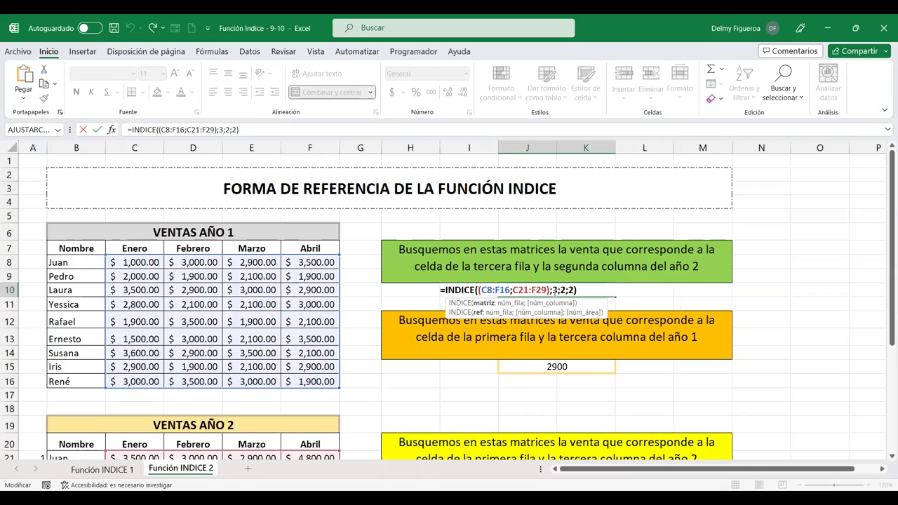
- Leave J10's formula unchanged, scroll up to row 1 and shift the view right a few columns
left_click(565, 290)
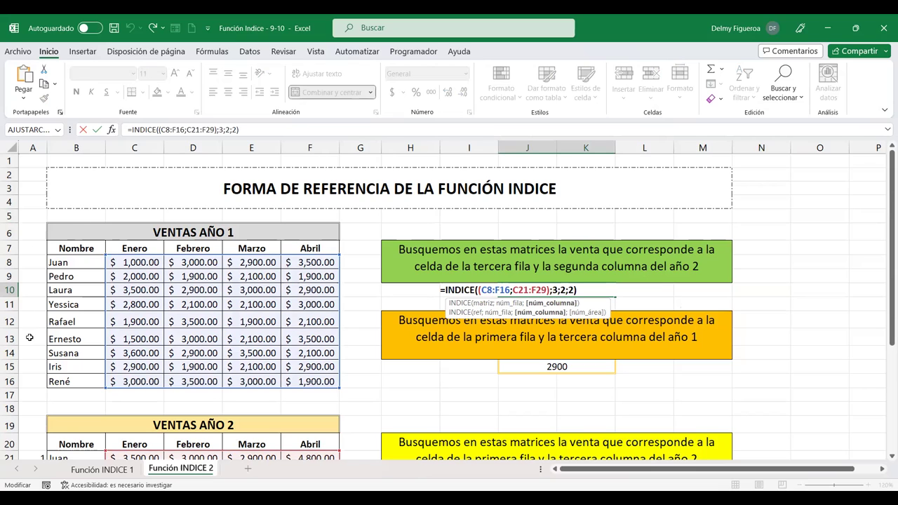
key("ctrl+Return")
scroll(58, 303, "down", 5)
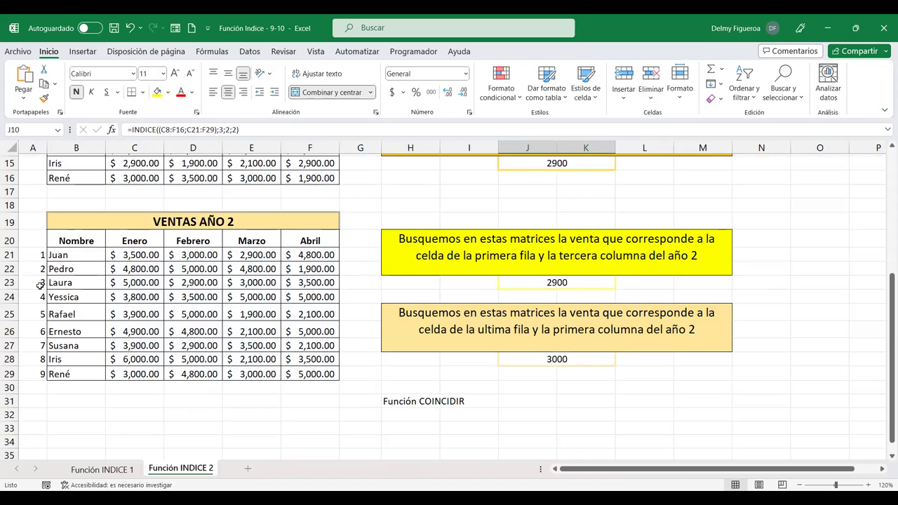
scroll(849, 334, "up", 4)
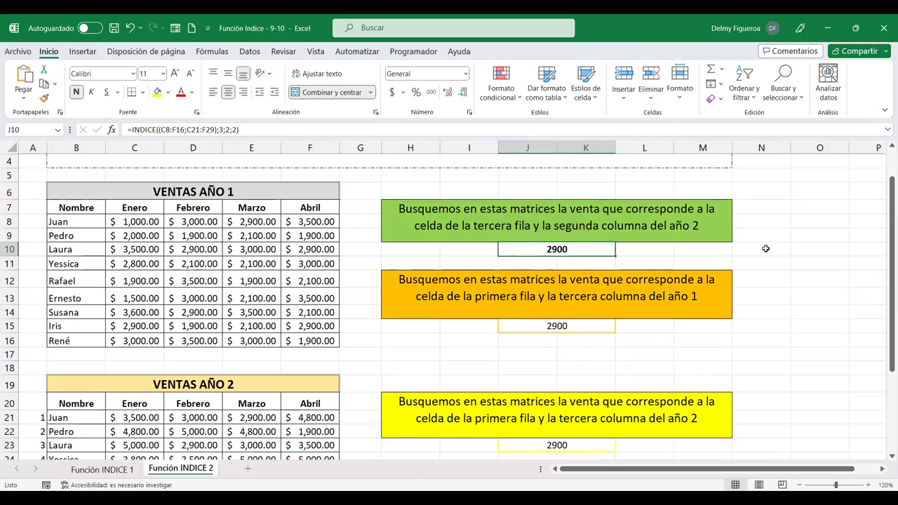
scroll(765, 248, "up", 1)
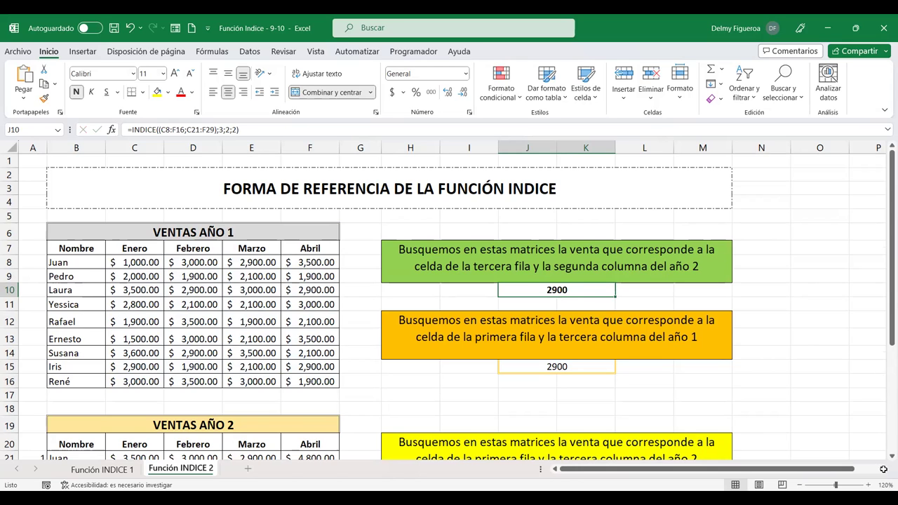
left_click(883, 473)
left_click(883, 472)
left_click(882, 473)
left_click(883, 473)
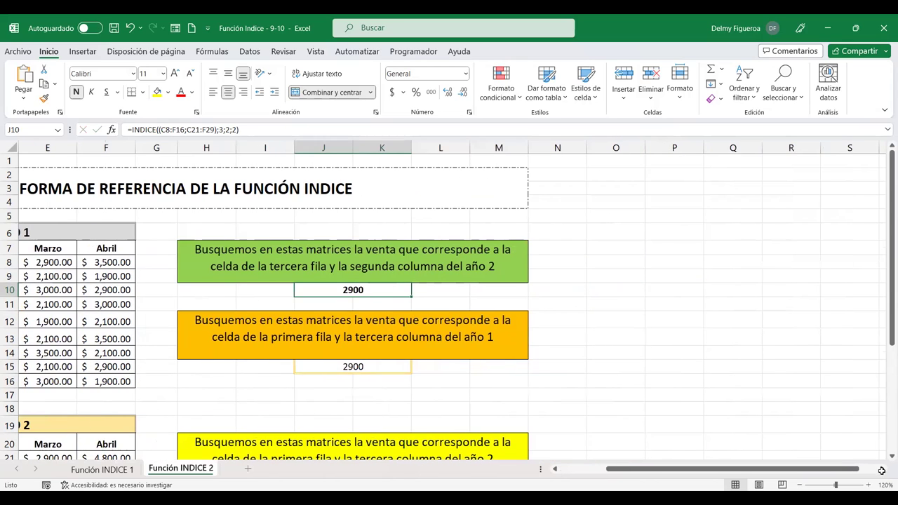
- Label O2 'Vendedor' and O3 'Mes'
left_click(623, 175)
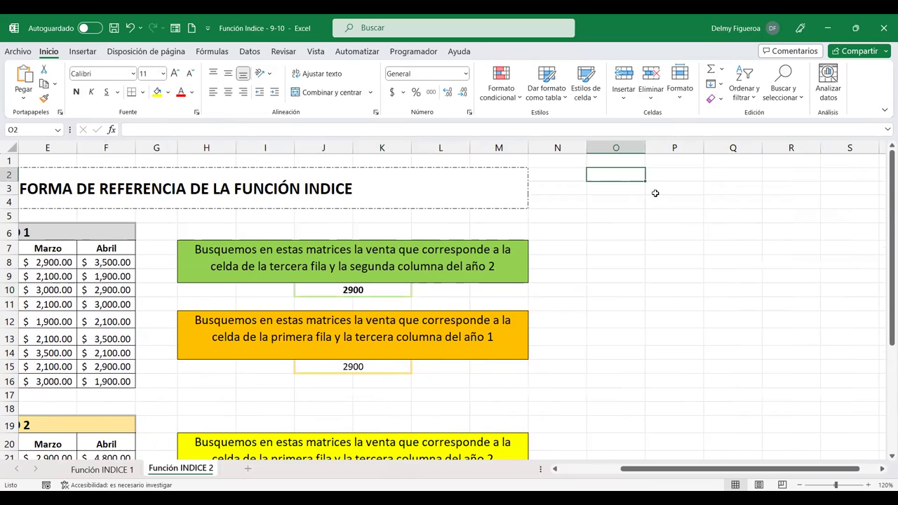
type("Vendedor")
key("Return")
type("Mes")
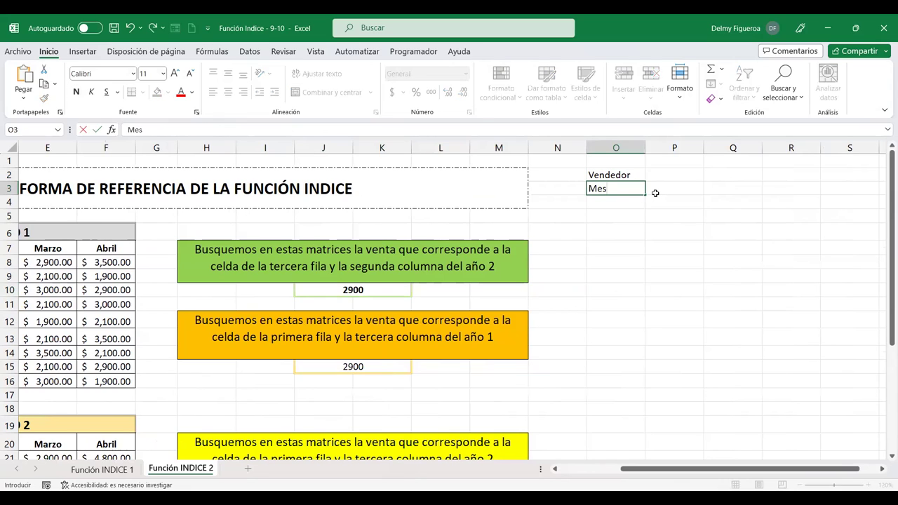
left_click(655, 193)
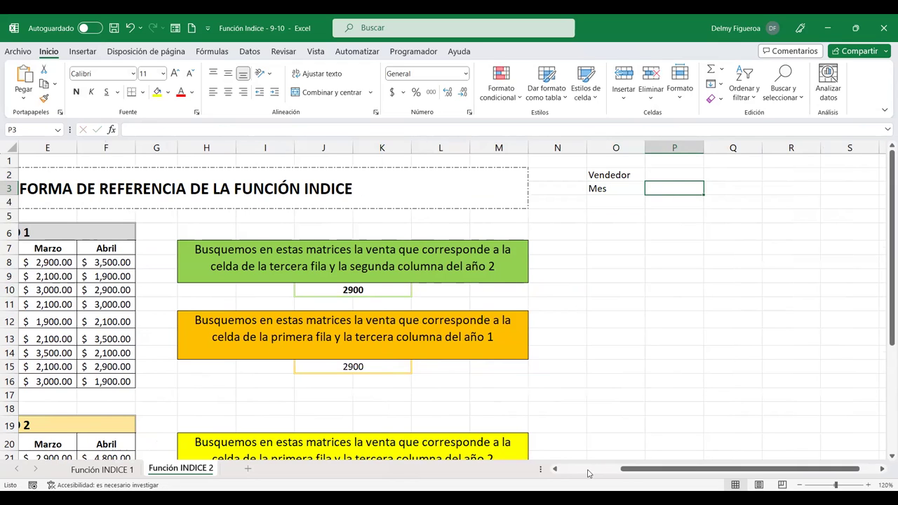
- Point at seller names and sales in the VENTAS AÑO 1 table
scroll(162, 313, "left", 4)
left_click(189, 319)
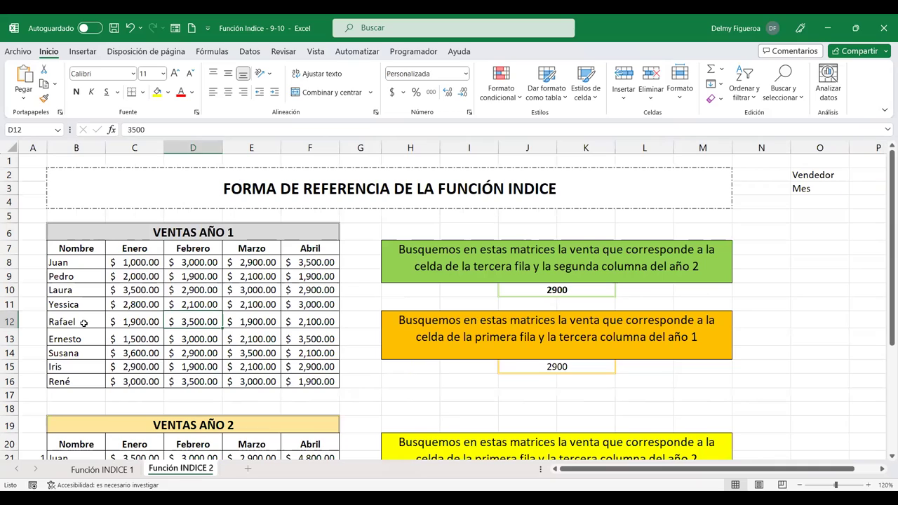
left_click(80, 320)
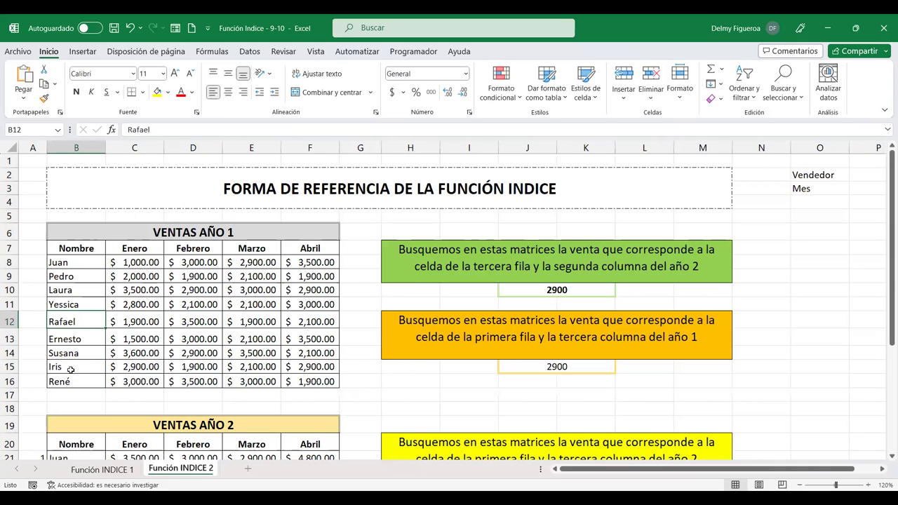
left_click(73, 367)
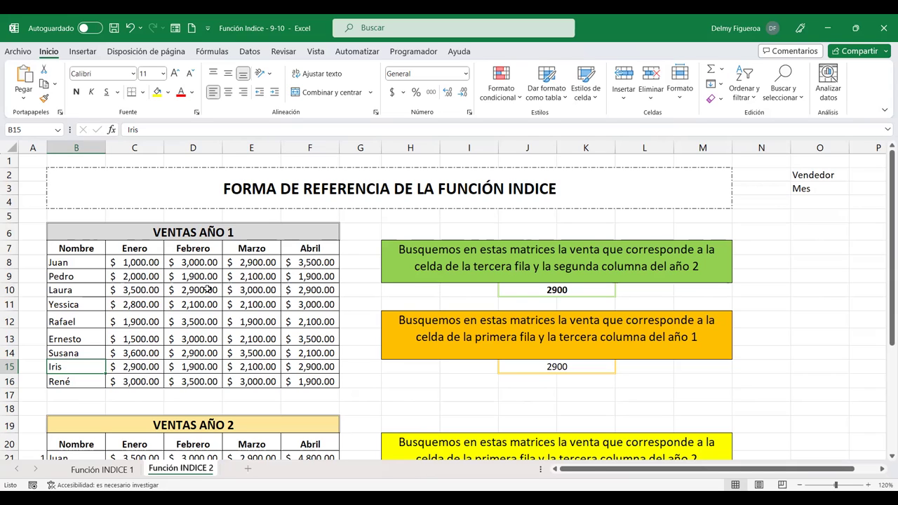
- Inspect J10's INDICE formula and its C21:F29 area without changes, then select P2
double_click(576, 290)
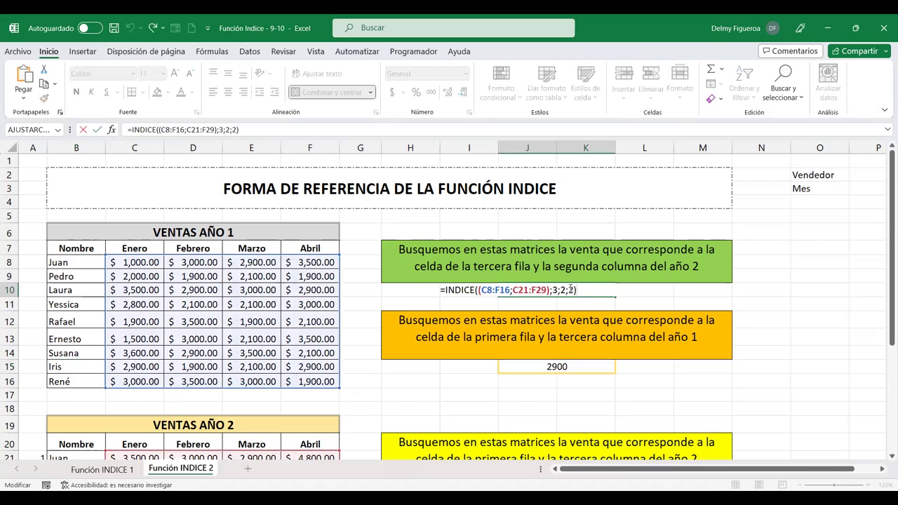
left_click(536, 290)
left_click(531, 290)
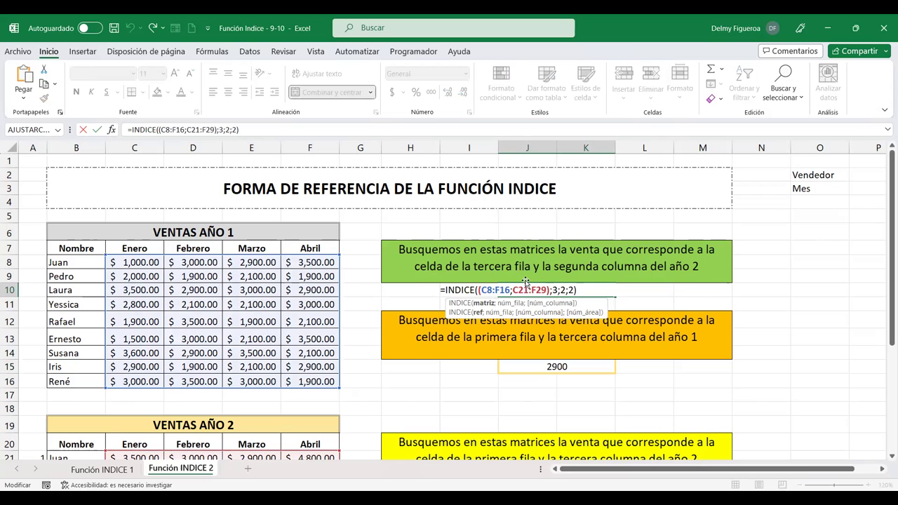
key("Escape")
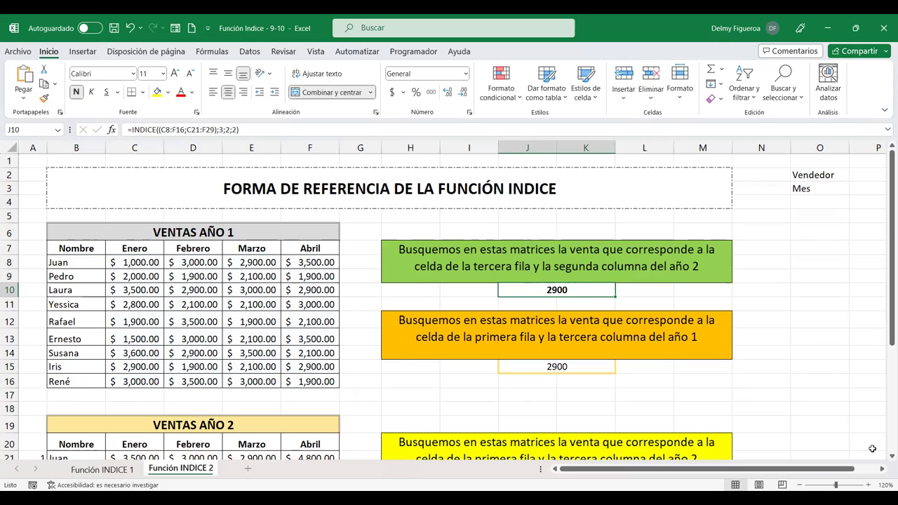
double_click(883, 472)
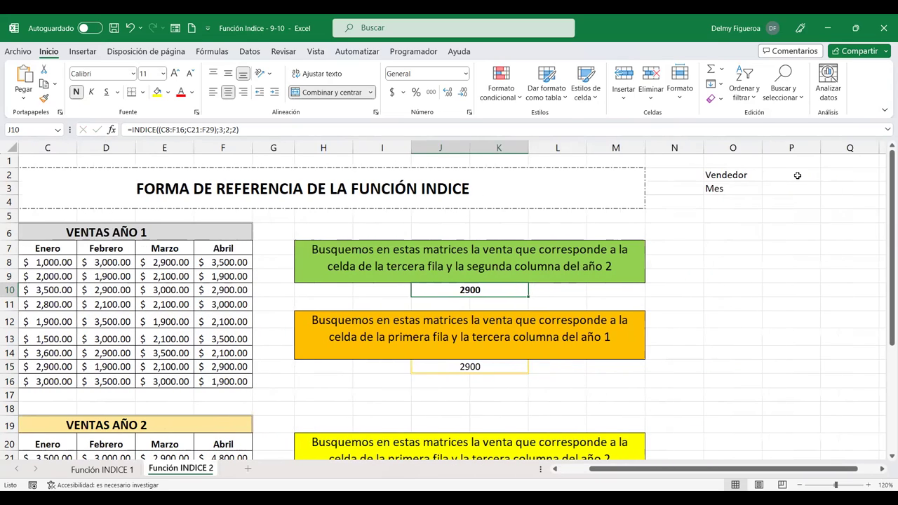
left_click(800, 173)
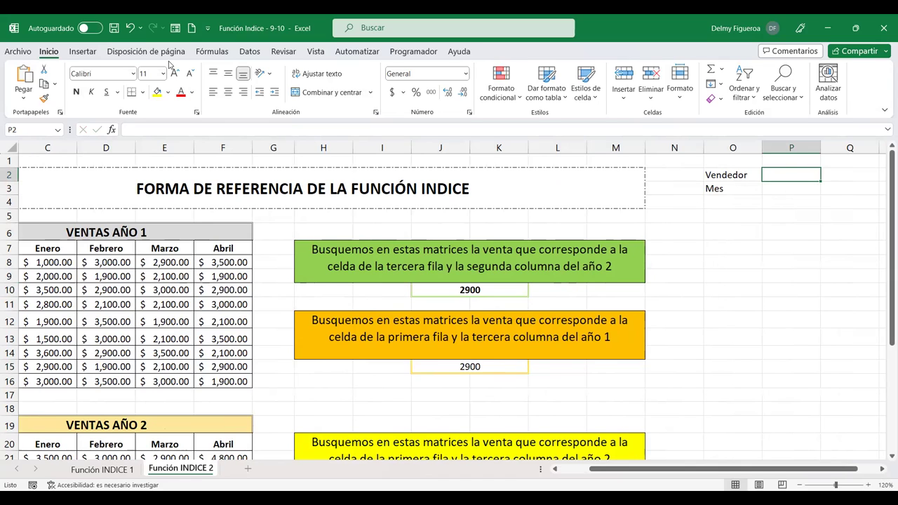
- Add a List data validation to P2 with source =$B$8:$B$16
left_click(249, 52)
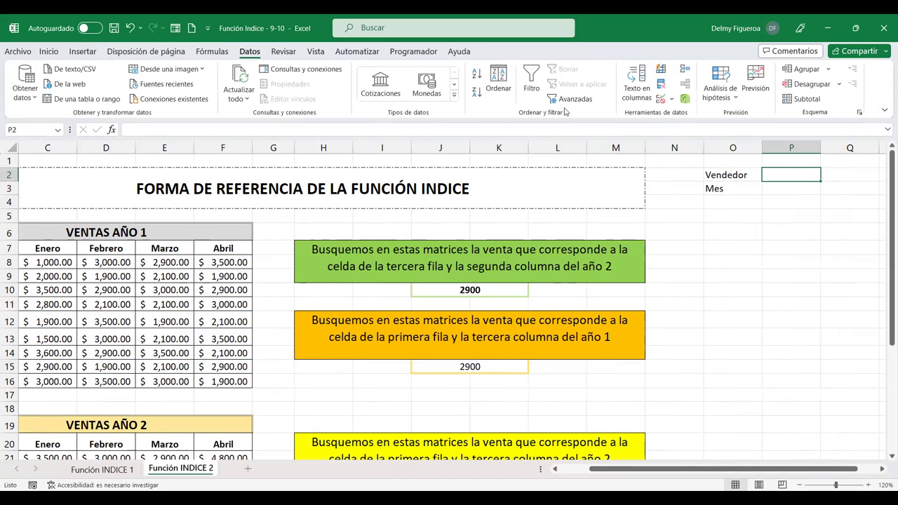
left_click(662, 101)
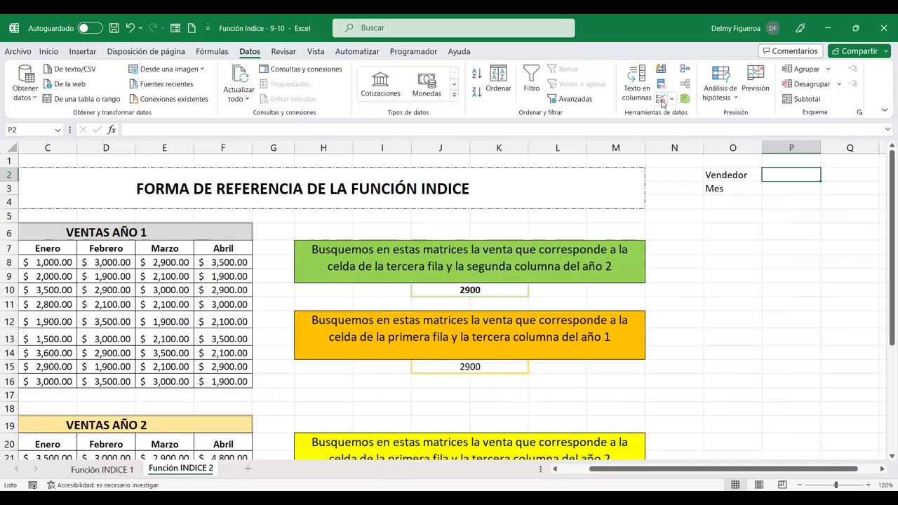
left_click(393, 161)
left_click(375, 198)
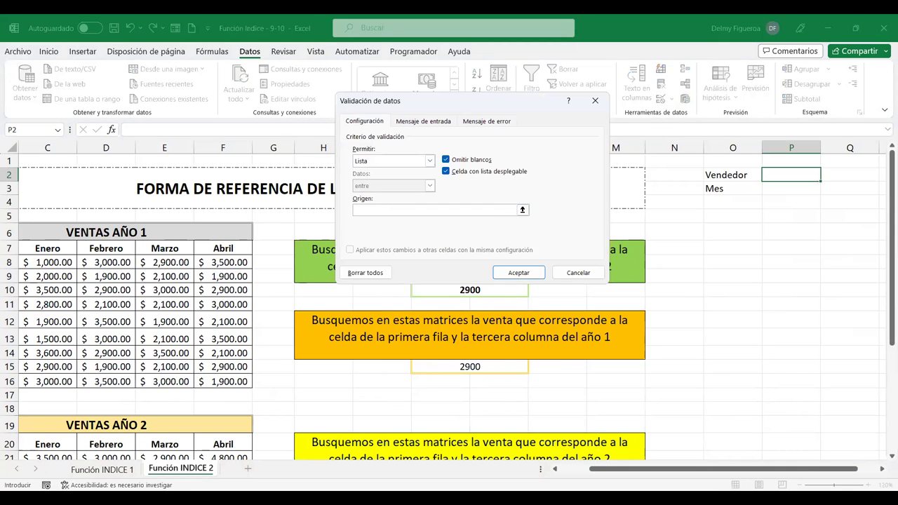
scroll(463, 441, "left", 2)
left_click(95, 266)
left_click(90, 381, "shift")
left_click(516, 272)
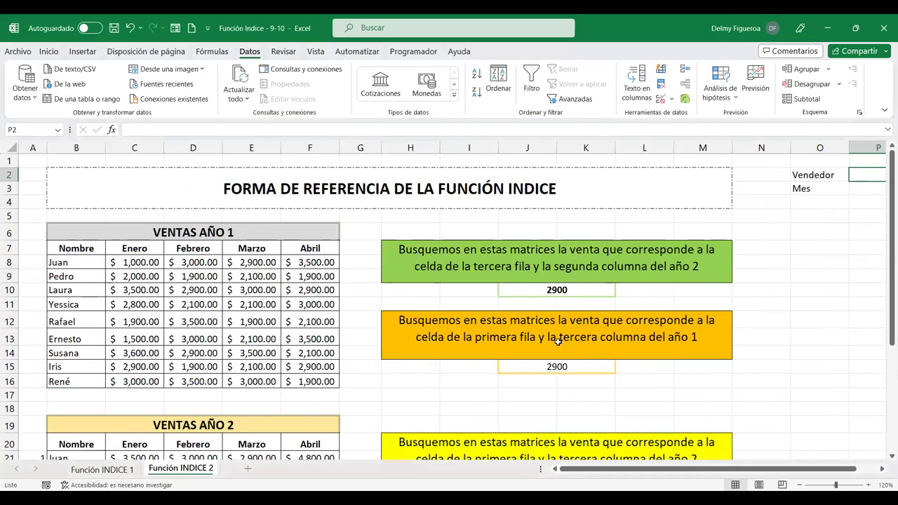
scroll(554, 321, "down", 3)
scroll(555, 322, "down", 2)
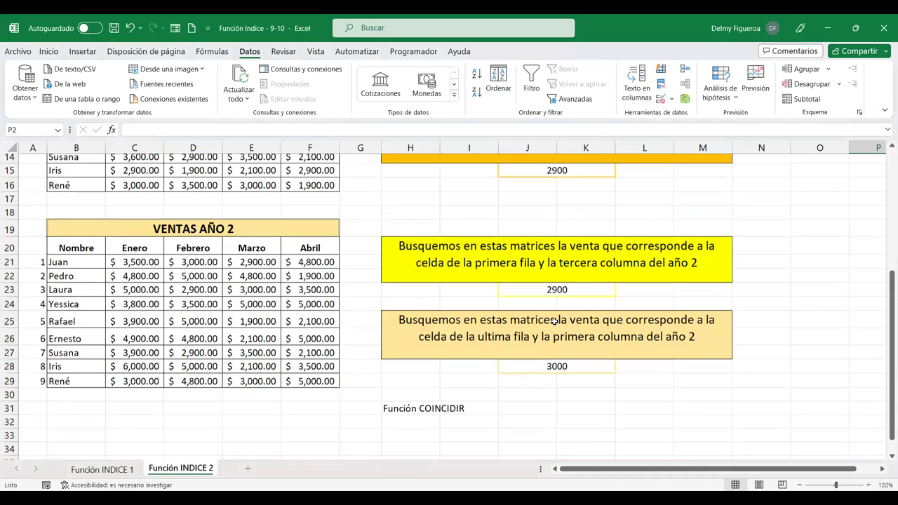
scroll(554, 321, "up", 5)
left_click(883, 470)
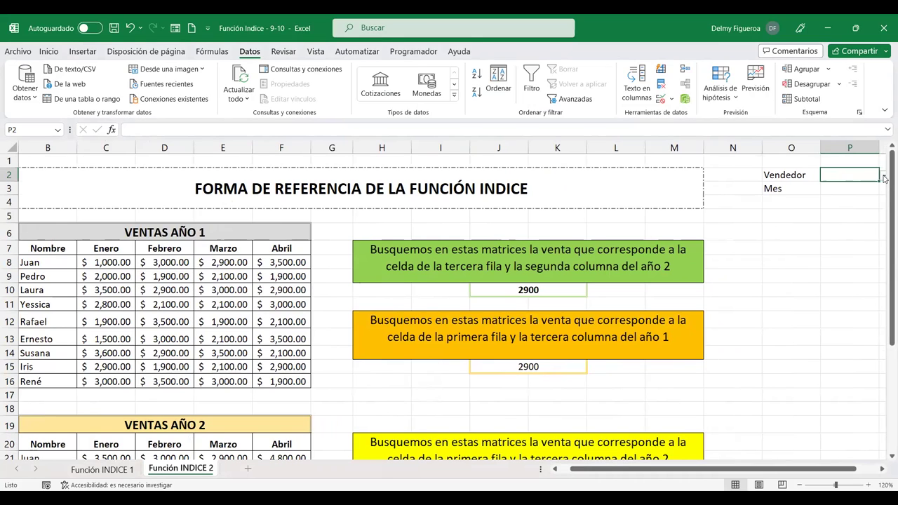
- Pick Laura from P2's seller dropdown, then select P3
left_click(884, 179)
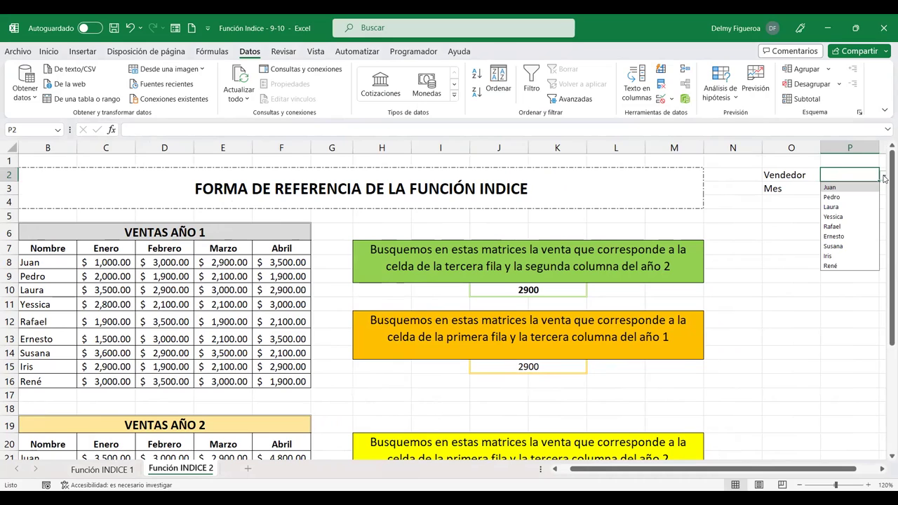
left_click(855, 208)
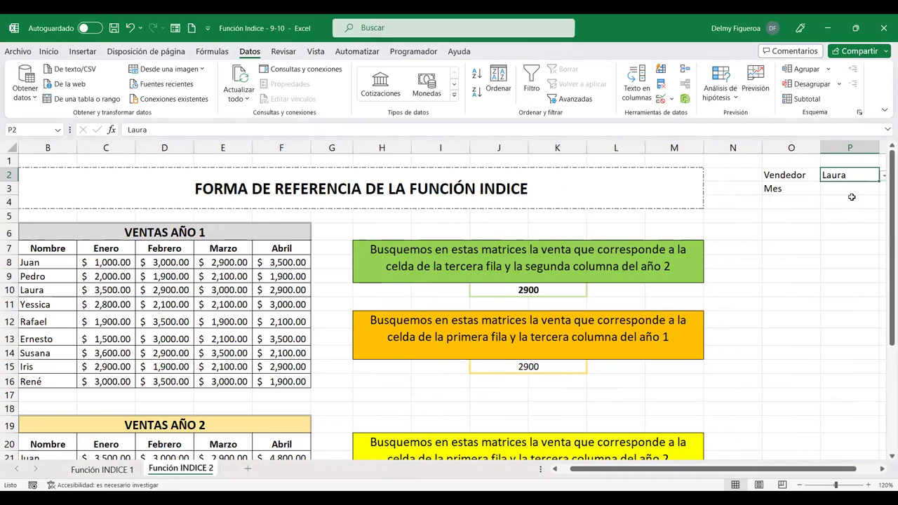
left_click(851, 192)
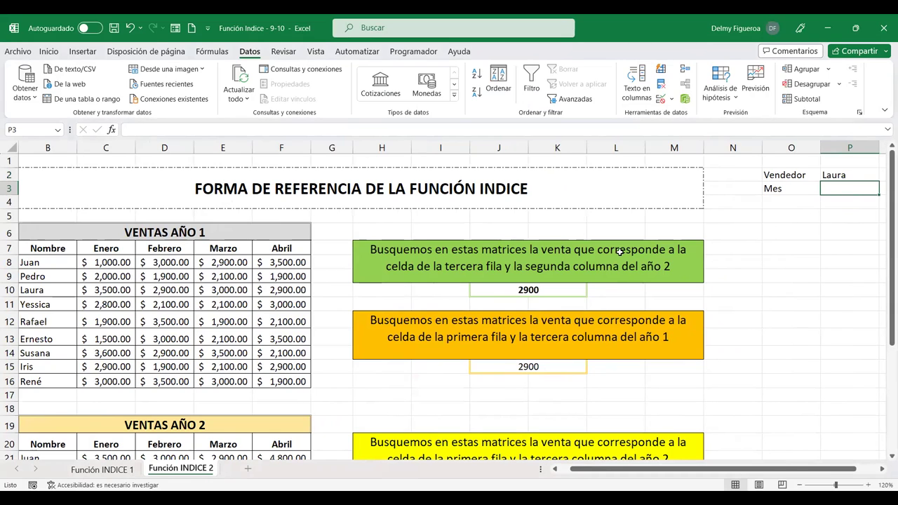
- Add a List data validation to P3 sourced from the month headers C7:F7
left_click(661, 98)
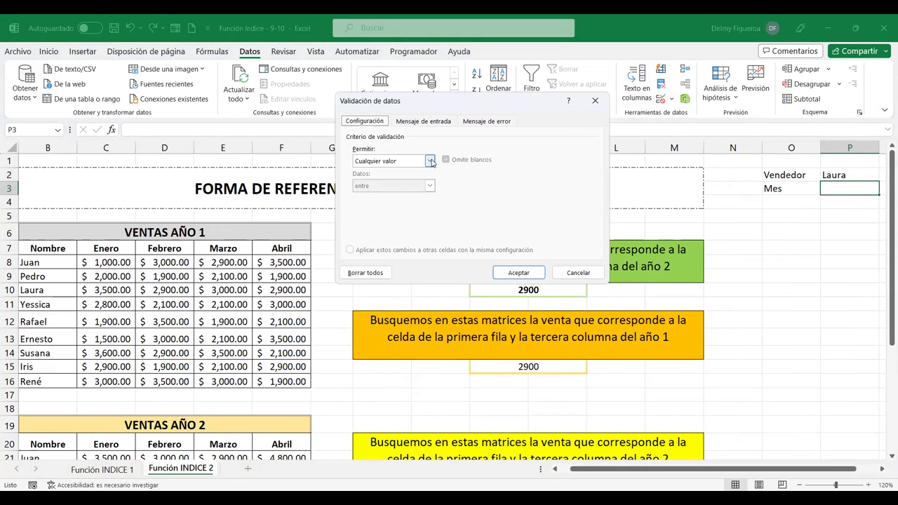
left_click(430, 160)
left_click(368, 196)
left_click(369, 210)
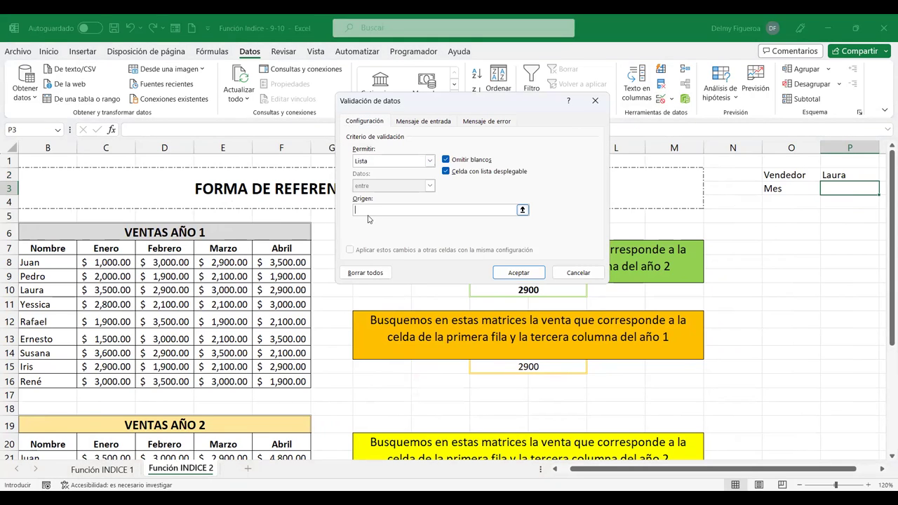
left_click_drag(105, 244, 275, 248)
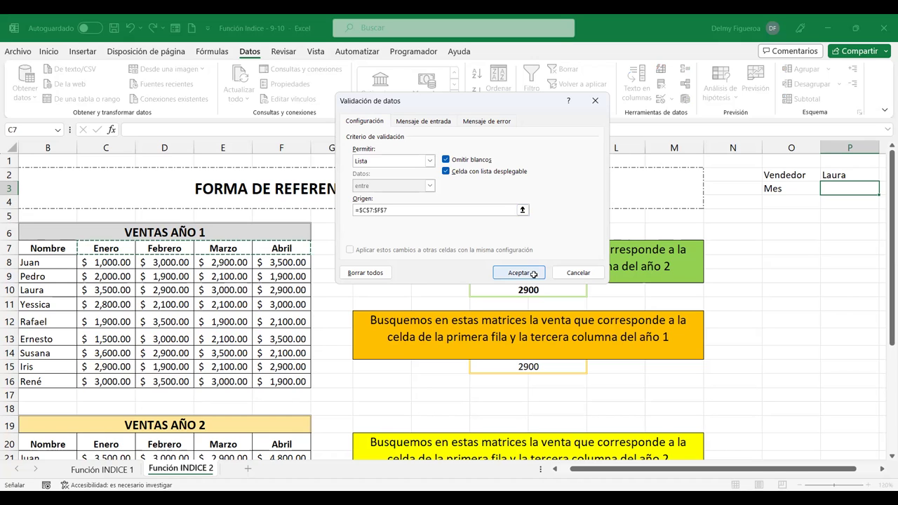
left_click(533, 274)
left_click(883, 469)
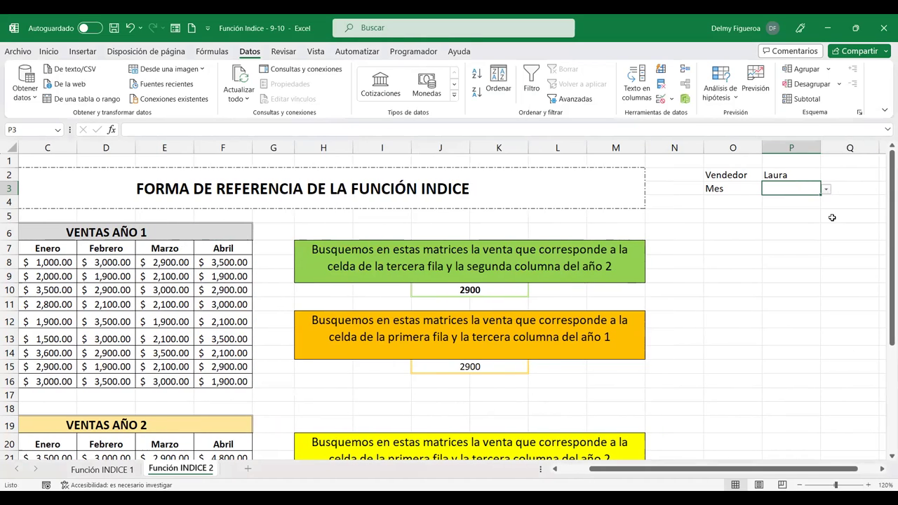
- Choose Febrero from P3's month dropdown
left_click(828, 184)
left_click(808, 186)
left_click(826, 189)
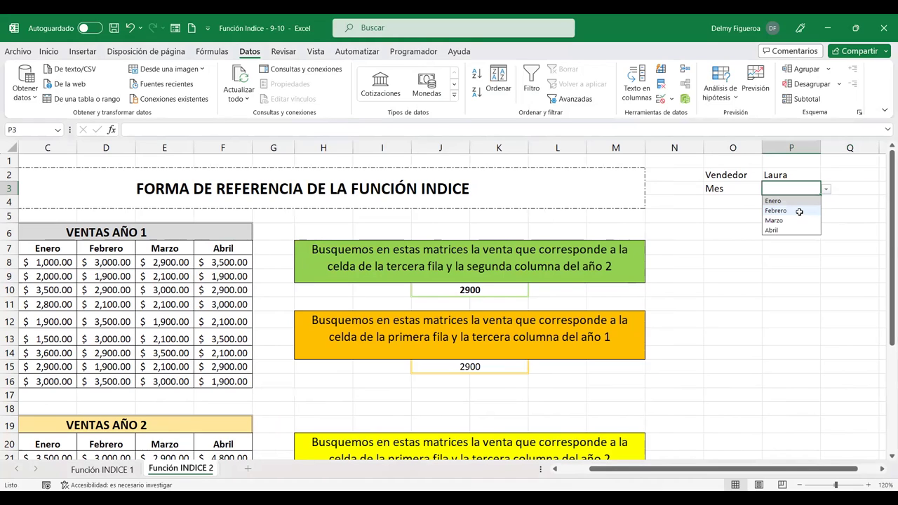
left_click(799, 212)
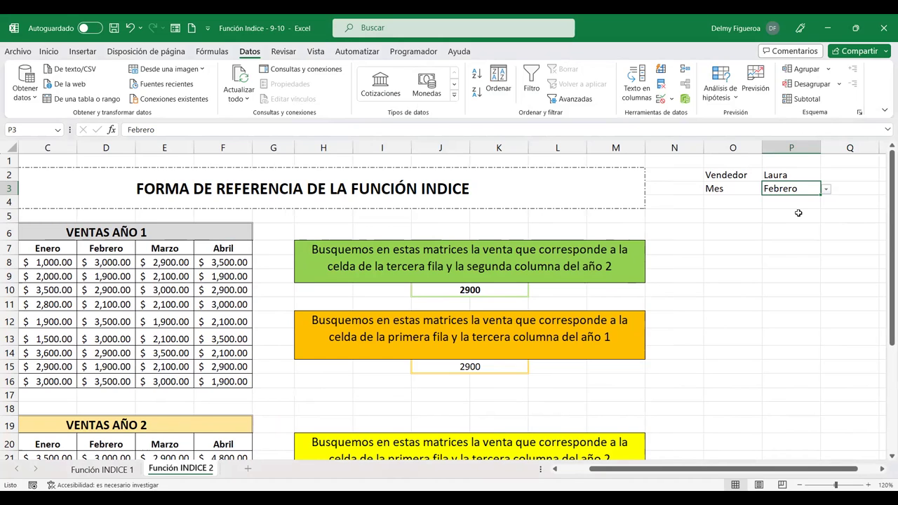
- Enter =COINCIDIR(P2;B8:B16;0) with exact match in N10, returning 3
left_click(677, 291)
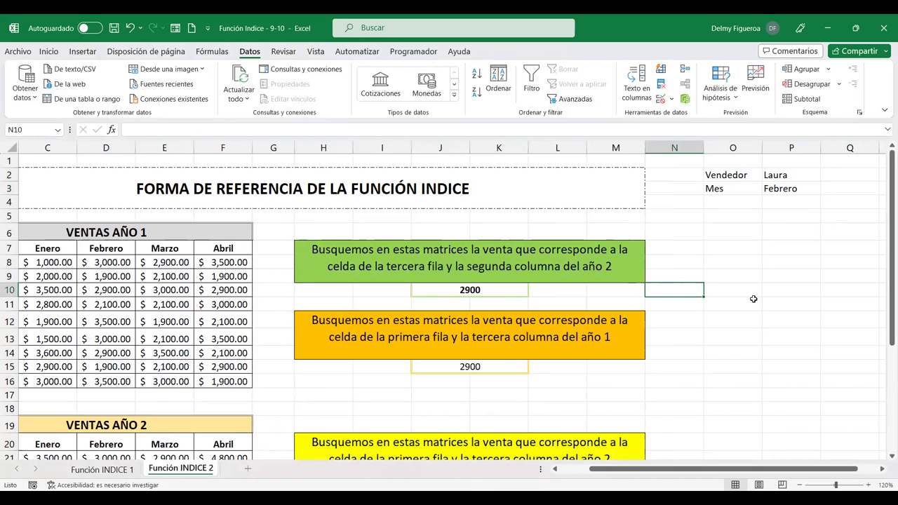
type("+c")
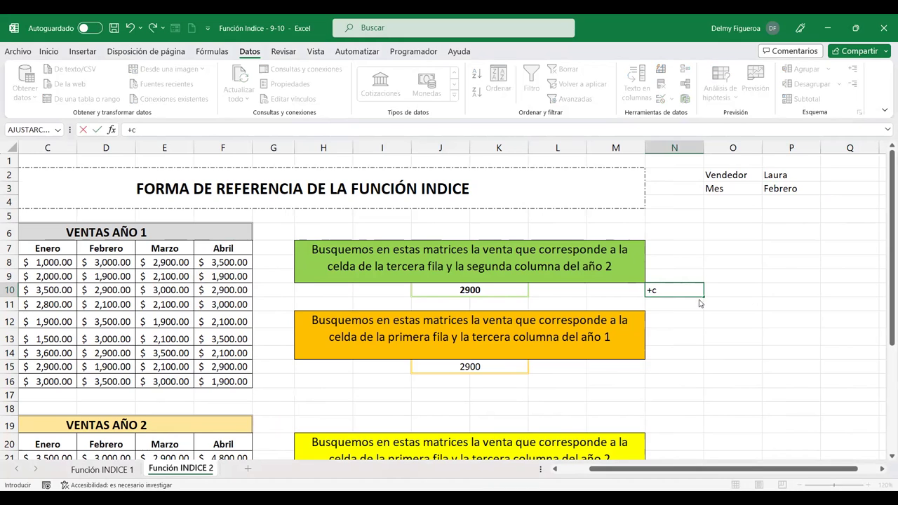
type("oin")
key("Tab")
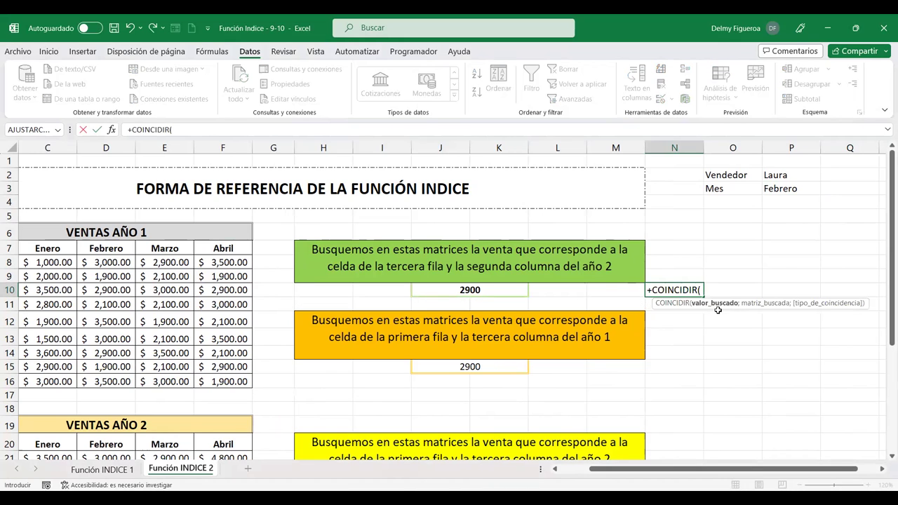
left_click(791, 174)
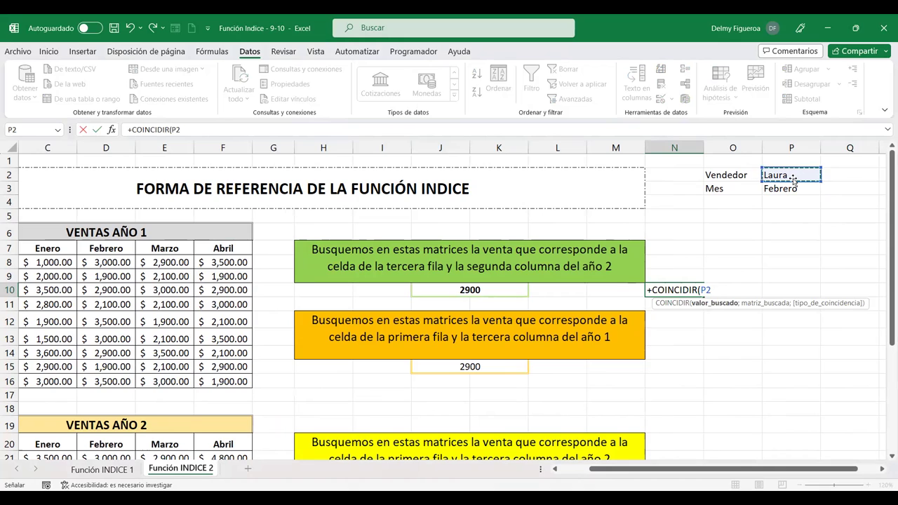
type(";")
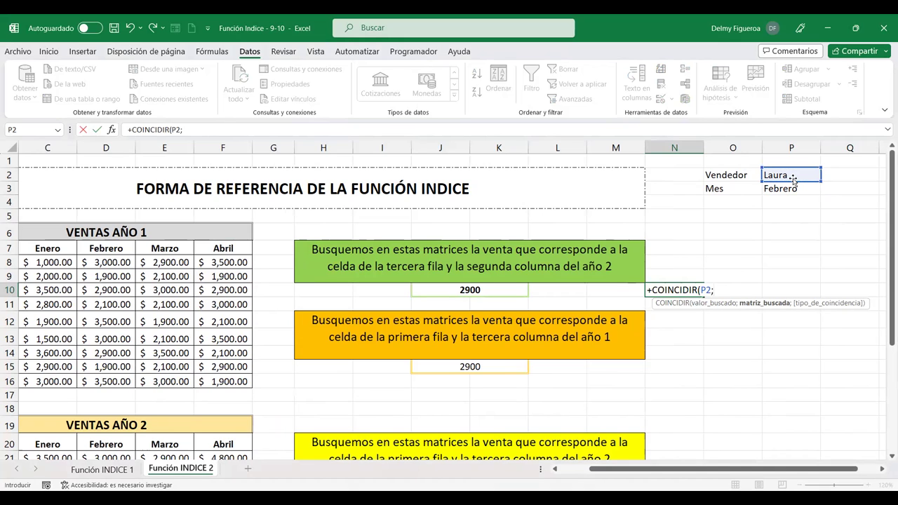
left_click(556, 469)
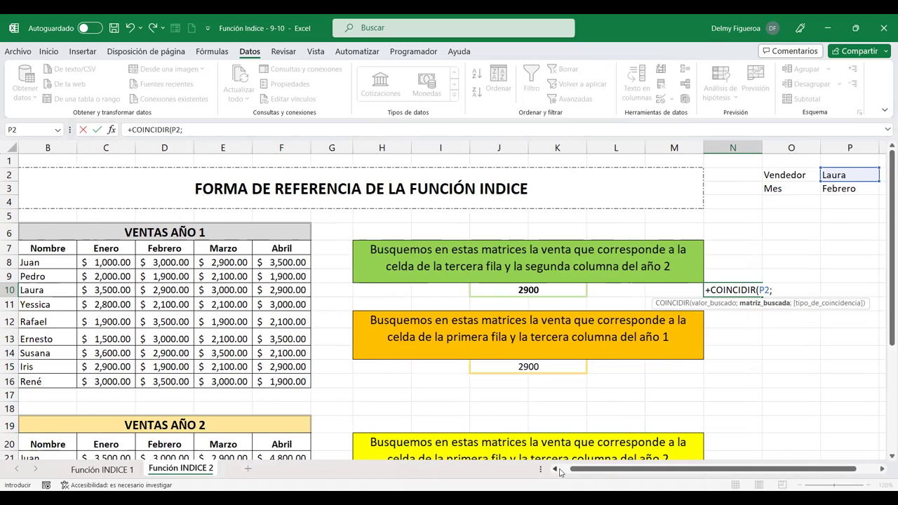
left_click(557, 470)
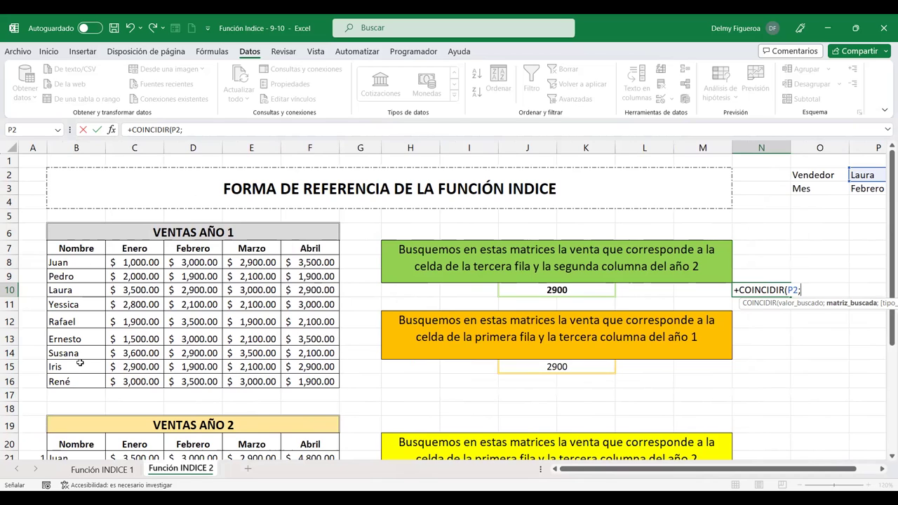
left_click_drag(80, 376, 73, 263)
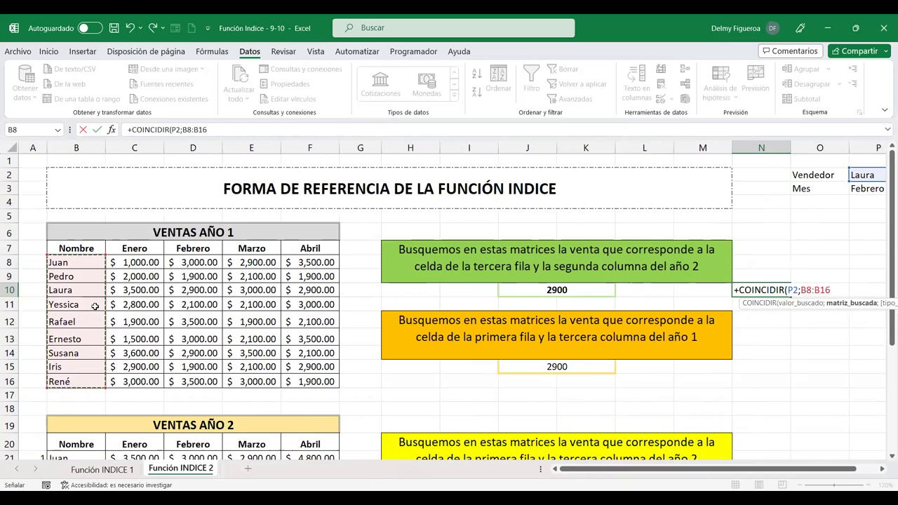
type(";")
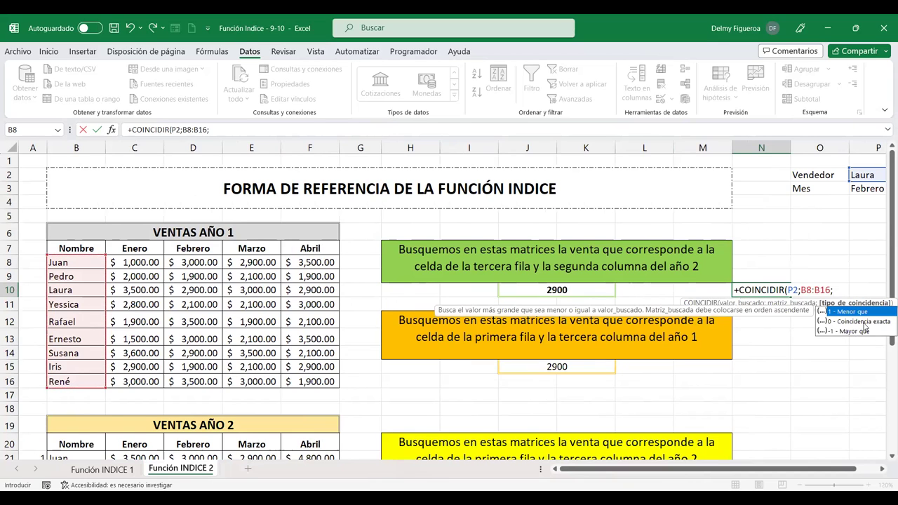
double_click(865, 321)
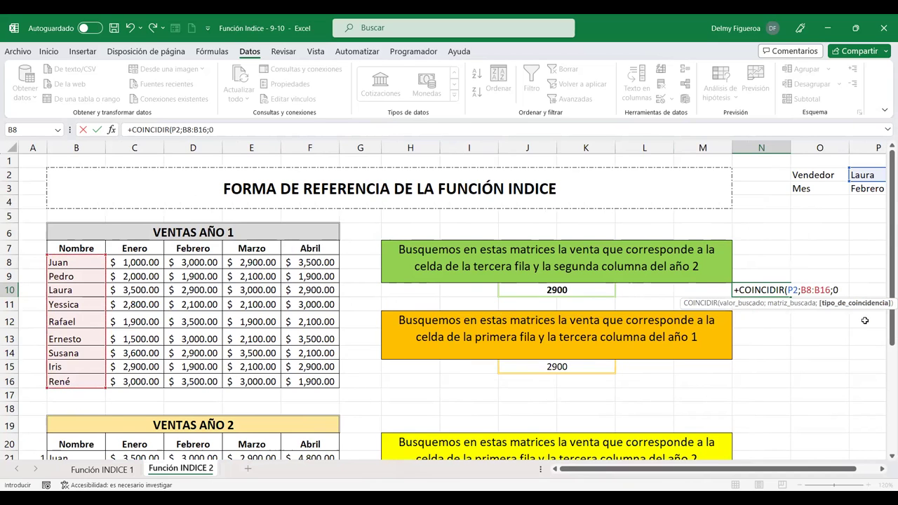
key("Return")
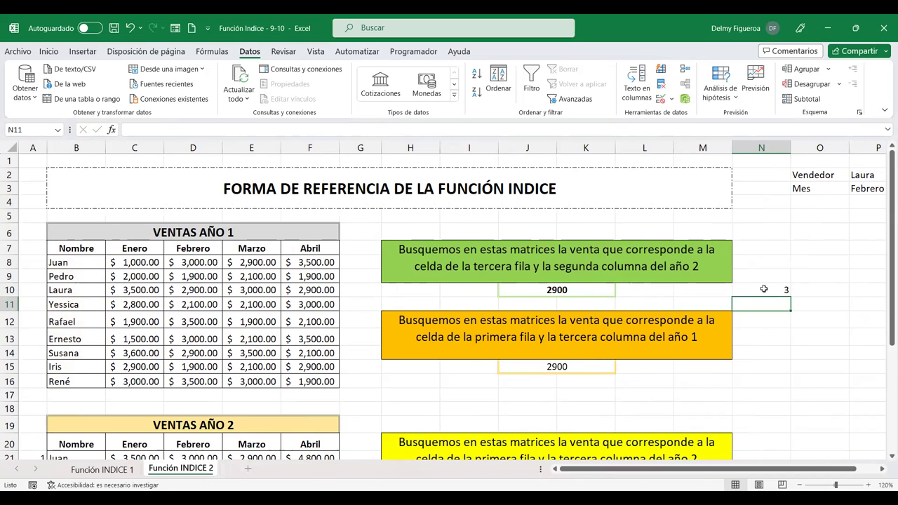
- Recheck N10's formula and move to N9 for a label
left_click(764, 289)
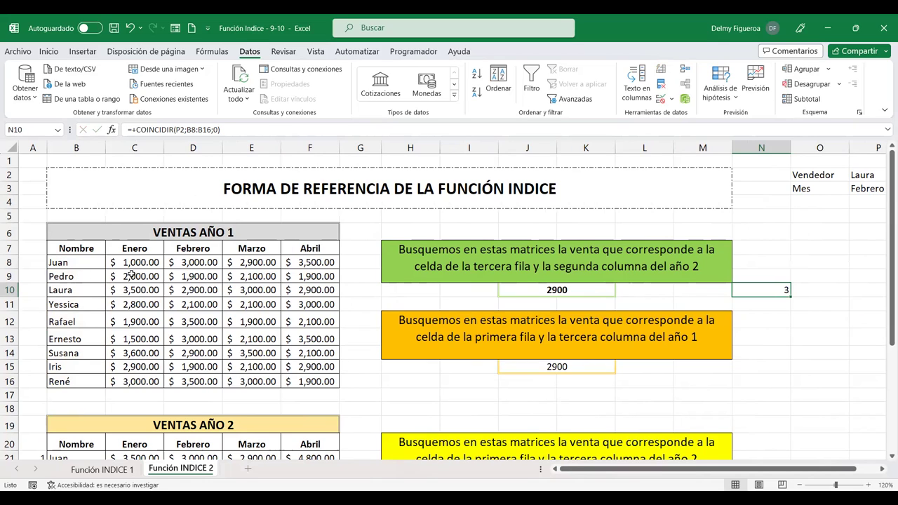
left_click(809, 289)
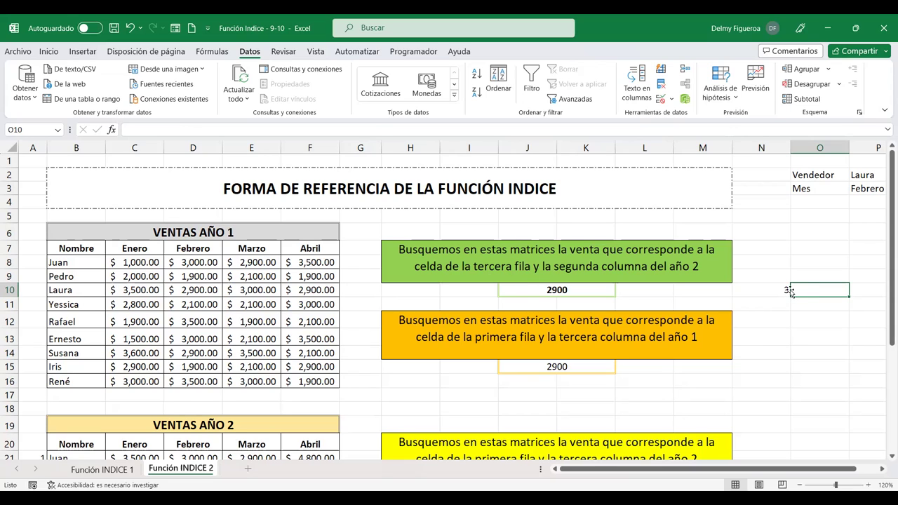
key("Left")
key("Up")
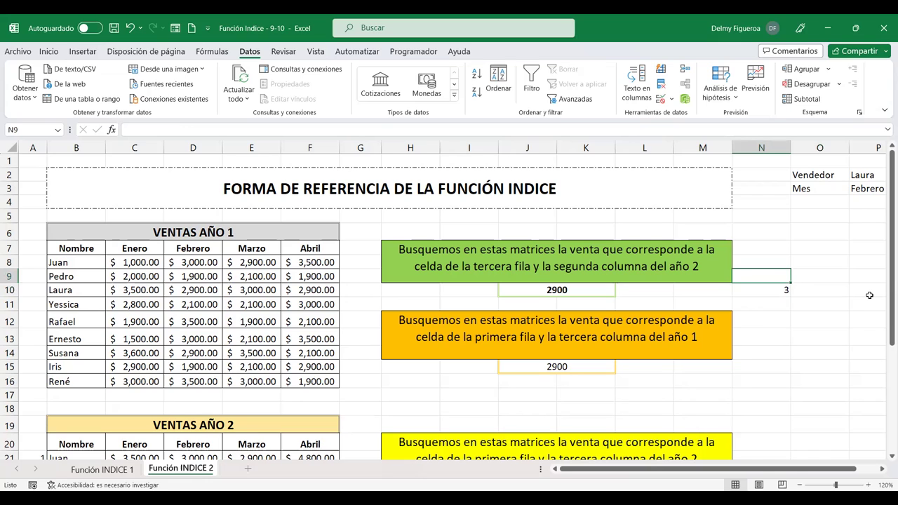
- Enter the labels Fila in N9 and Columna in O9
type("Fila")
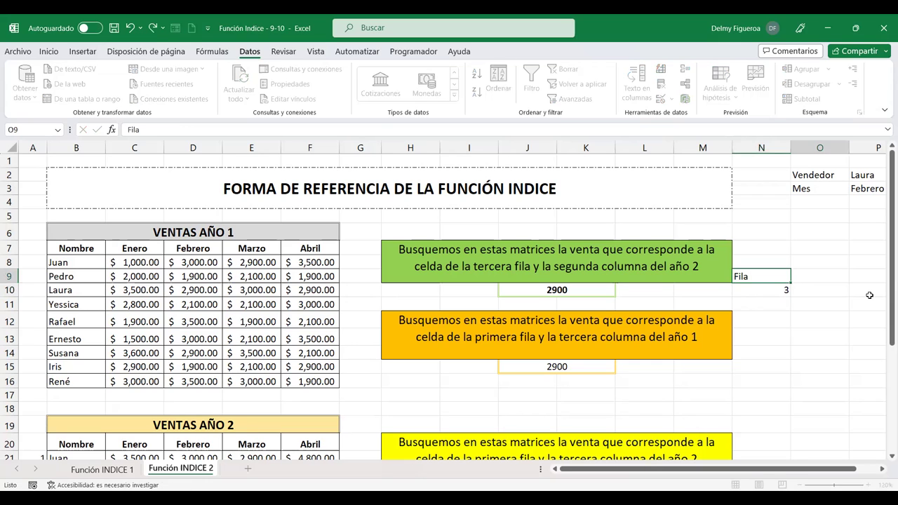
key("Tab")
type("Columna")
key("Return")
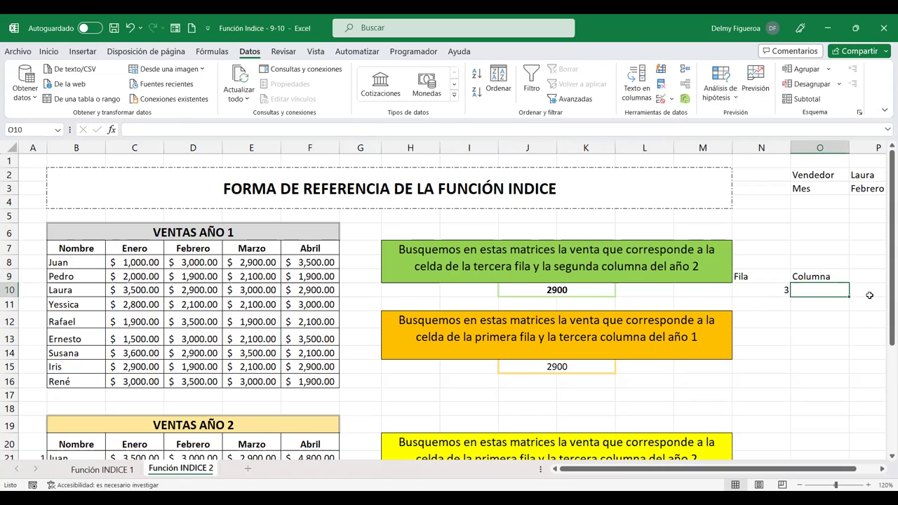
- Enter =COINCIDIR(P3;C7:F7;0) in O10 to find Febrero's month position, 2
type("+")
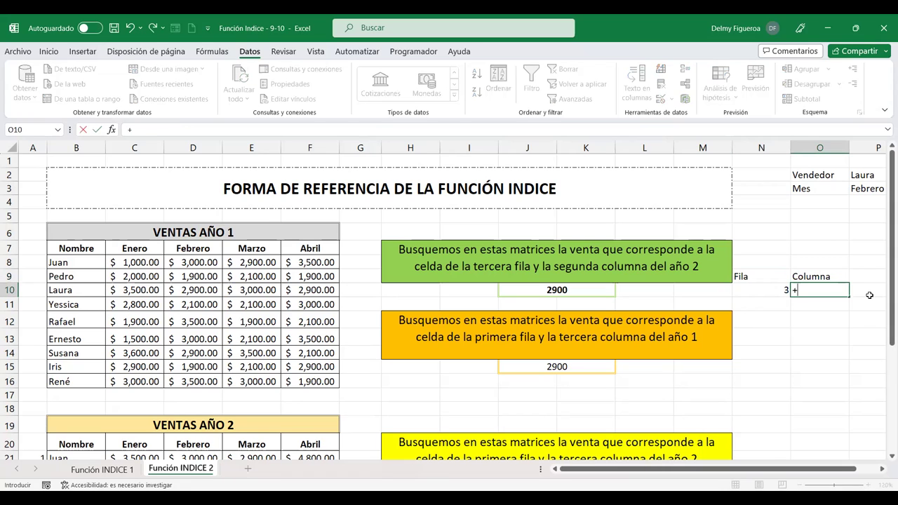
type("coin")
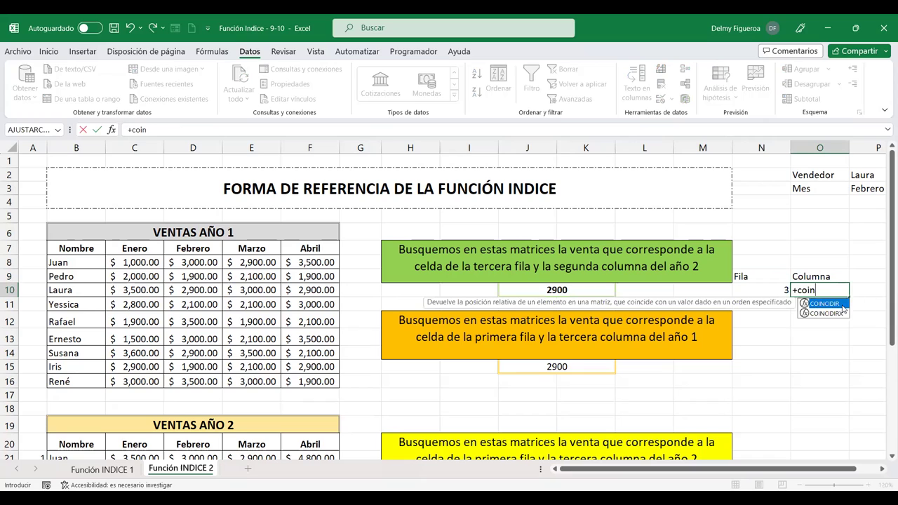
key("Tab")
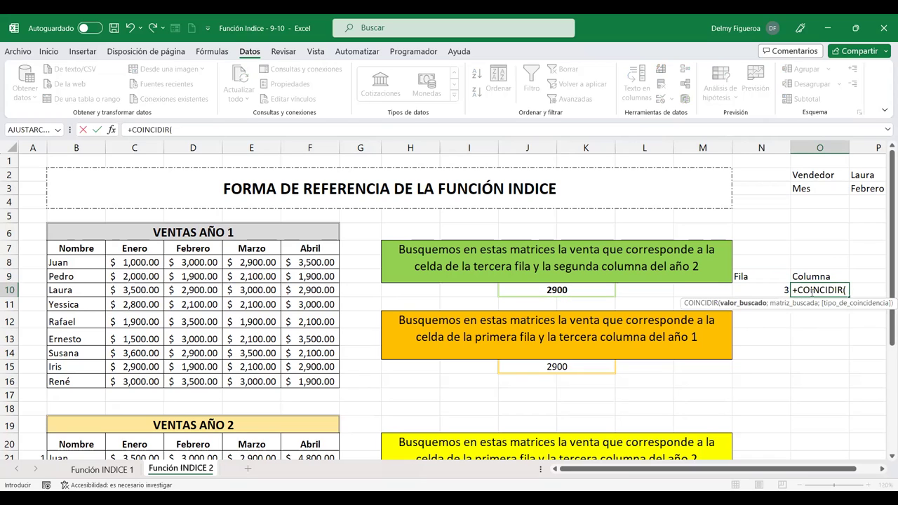
left_click(870, 187)
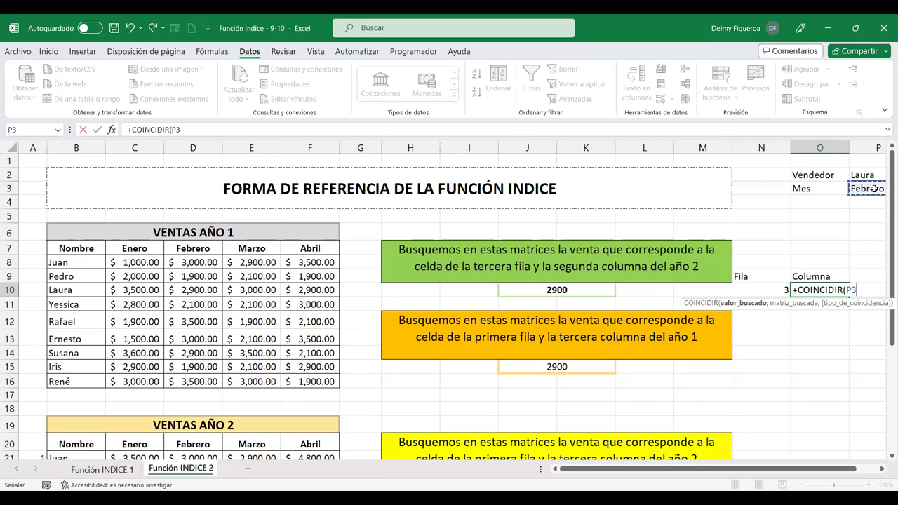
type(";")
left_click(133, 249)
left_click(290, 248, "shift")
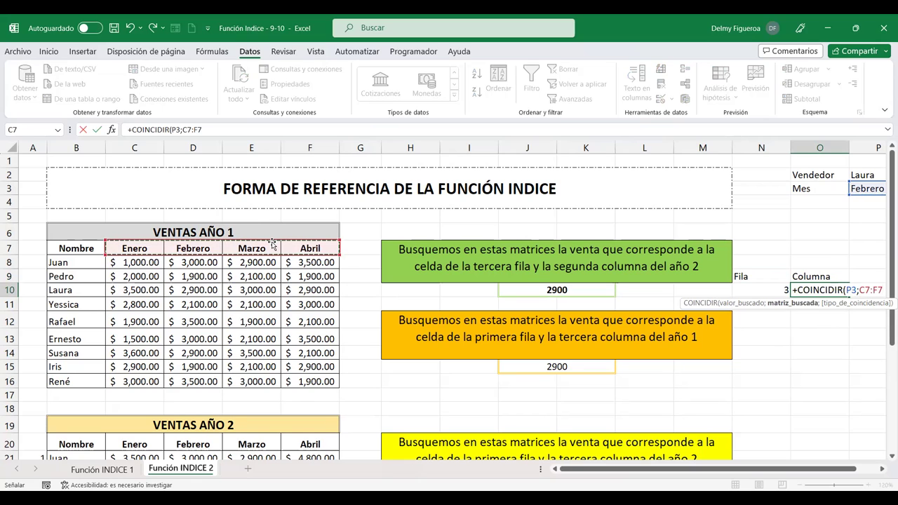
type(";")
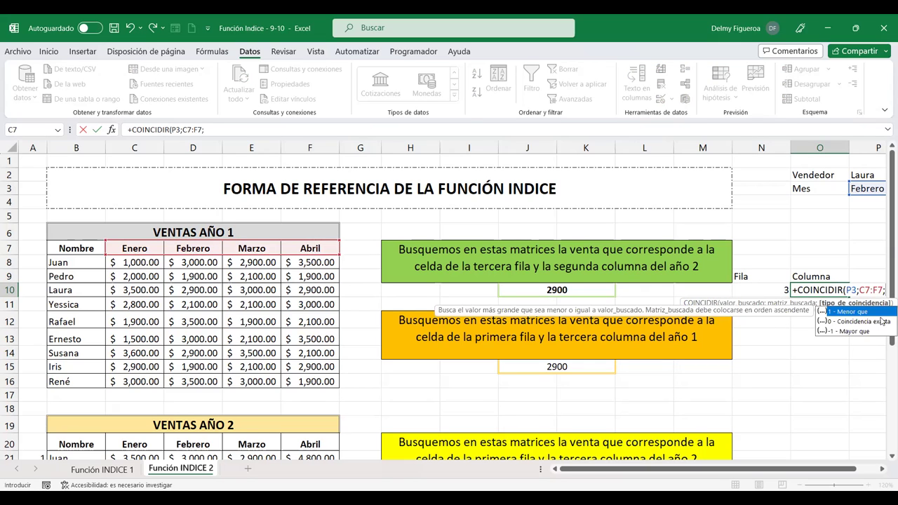
double_click(880, 322)
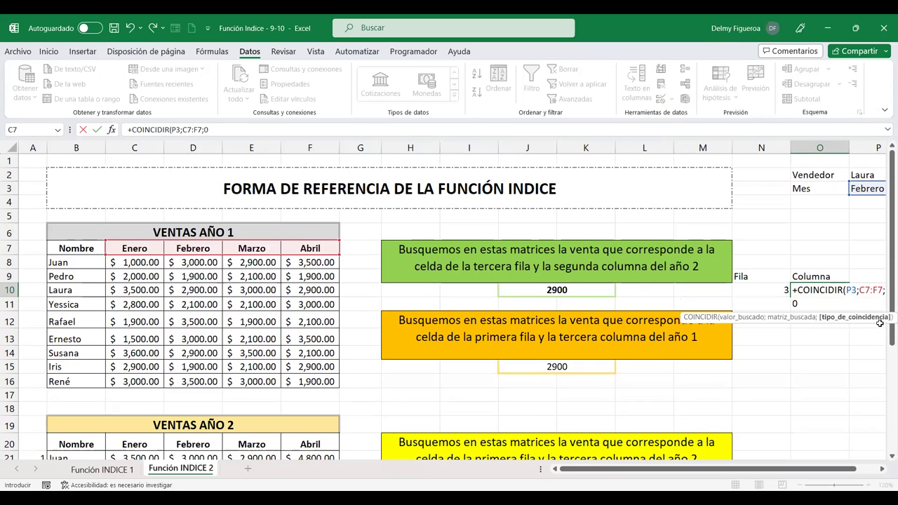
key("Return")
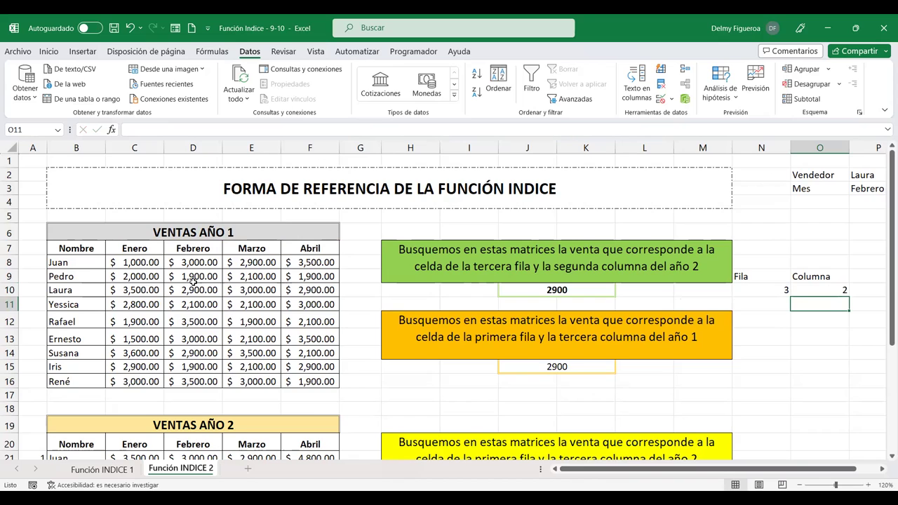
- Choose René from the Vendedor dropdown in P2
scroll(193, 280, "down", 2)
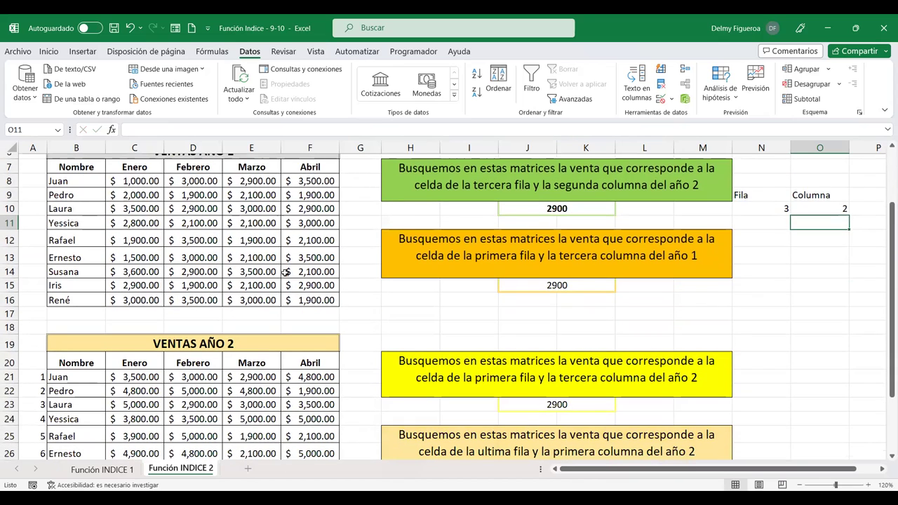
scroll(289, 295, "up", 2)
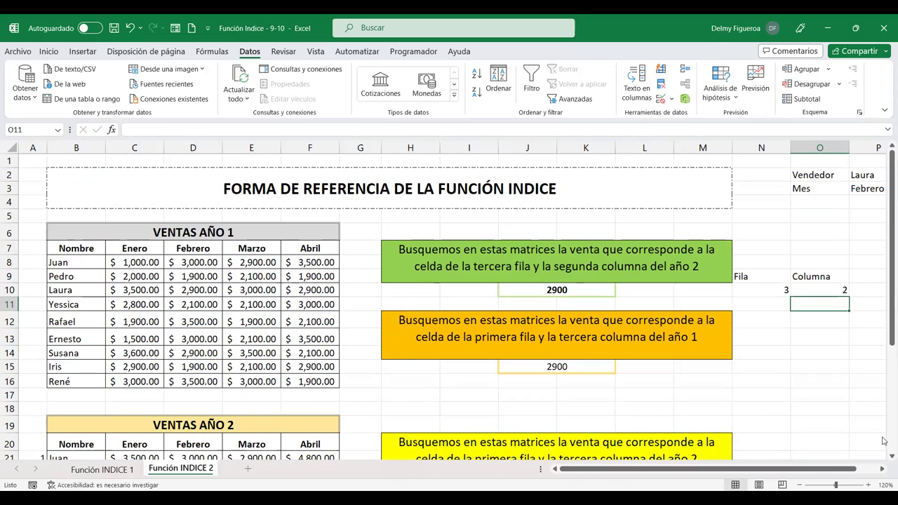
left_click(883, 469)
left_click(883, 469)
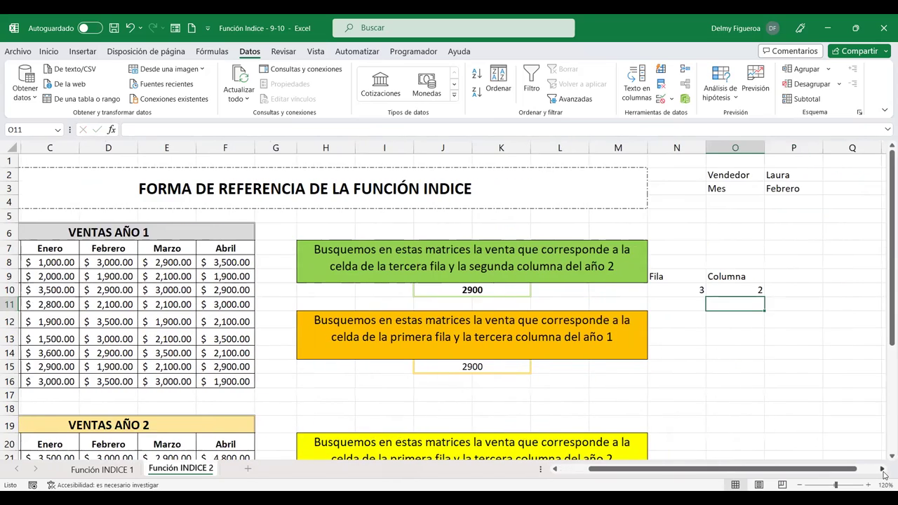
left_click(882, 469)
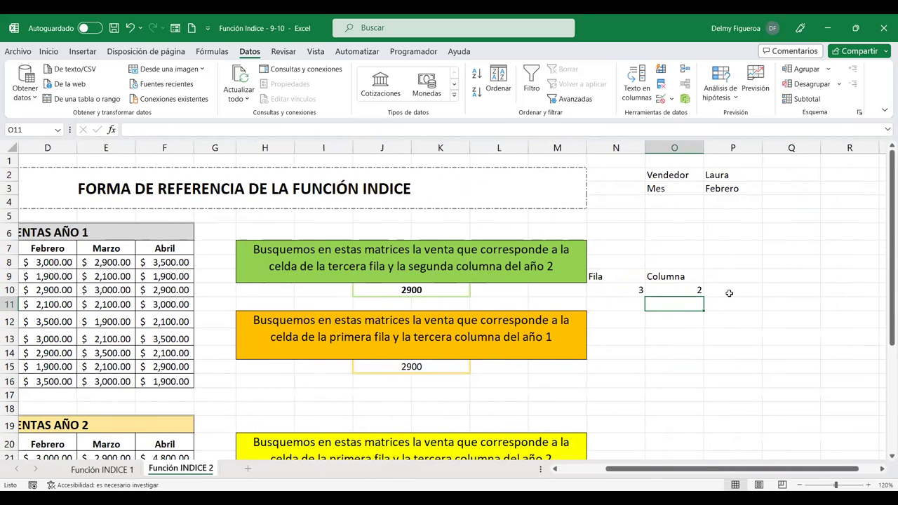
left_click(748, 174)
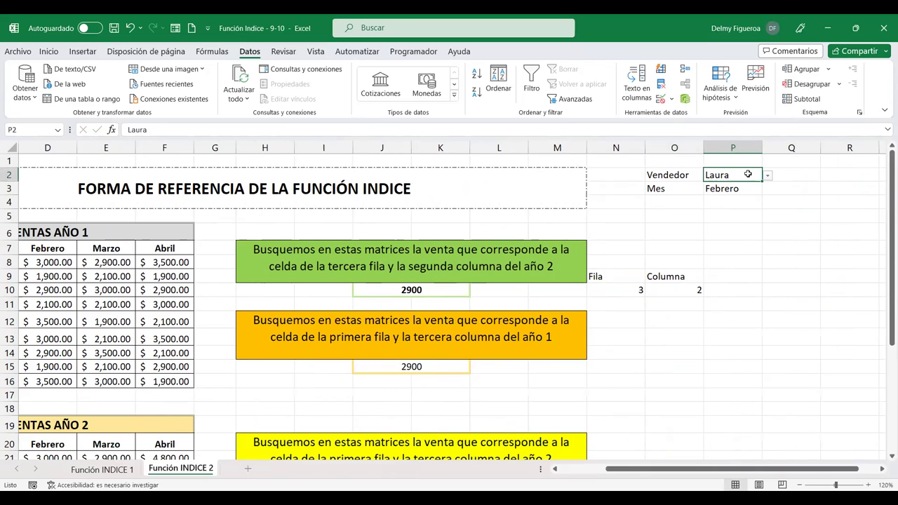
left_click(767, 178)
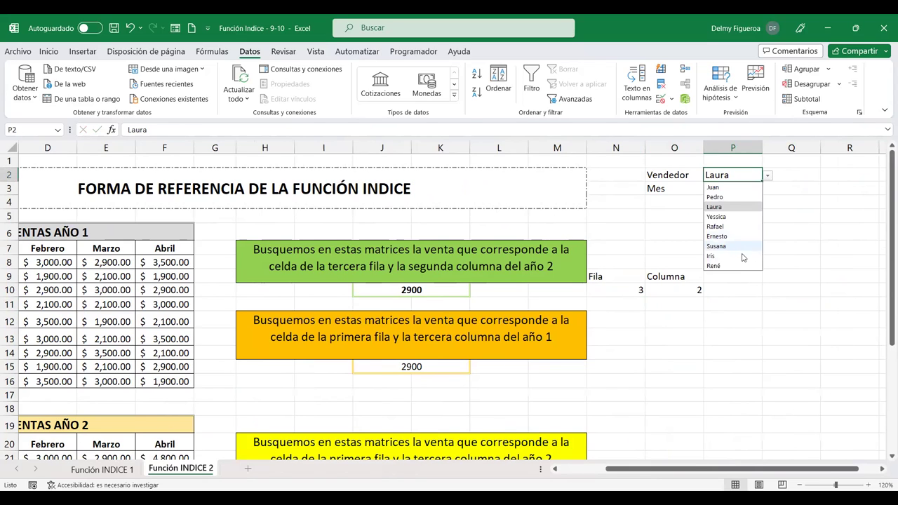
left_click(738, 266)
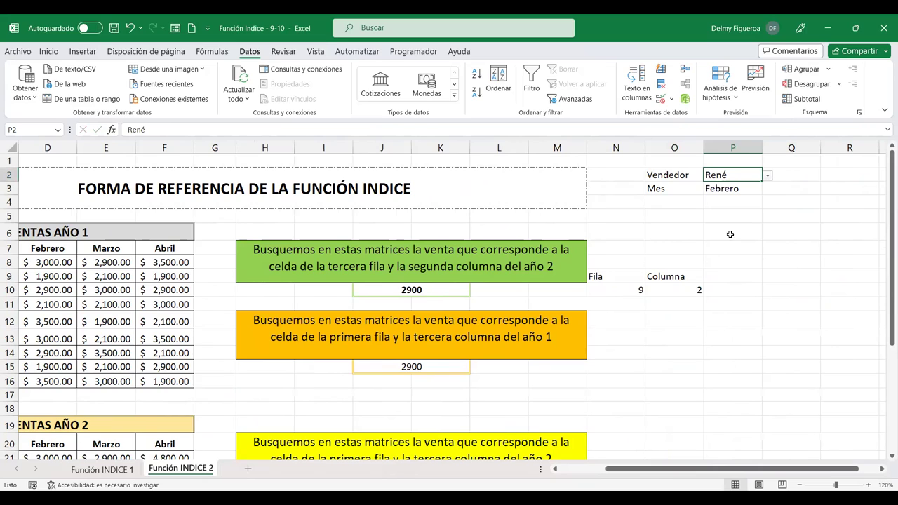
- Choose Abril from the Mes dropdown in P3, giving Fila 9 and Columna 4
left_click(748, 188)
left_click(768, 190)
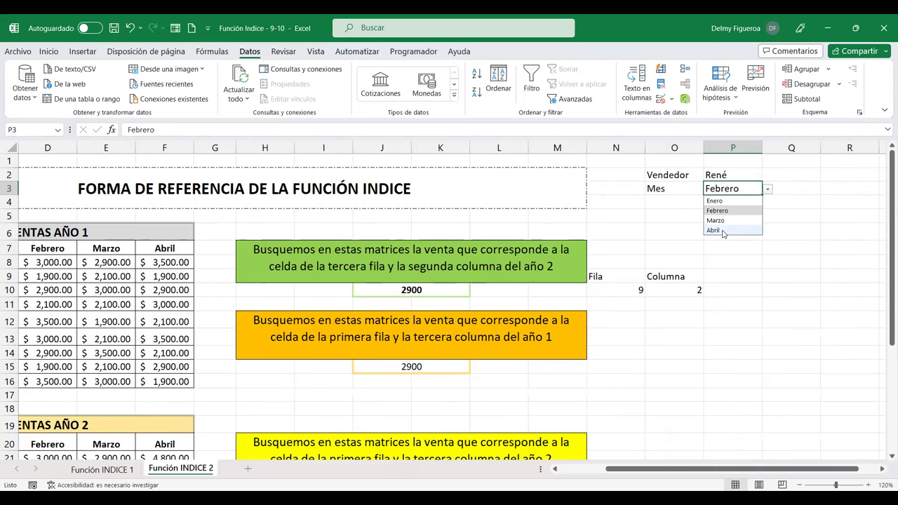
key("Return")
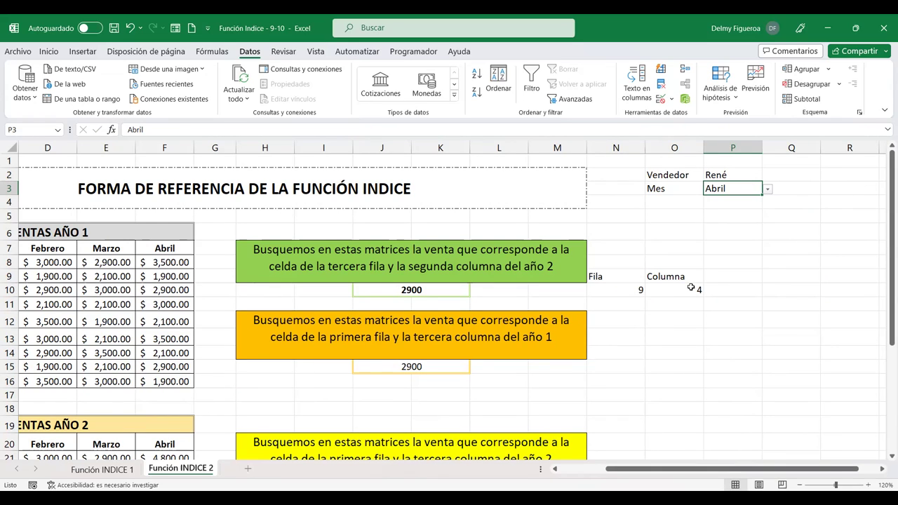
left_click(678, 201)
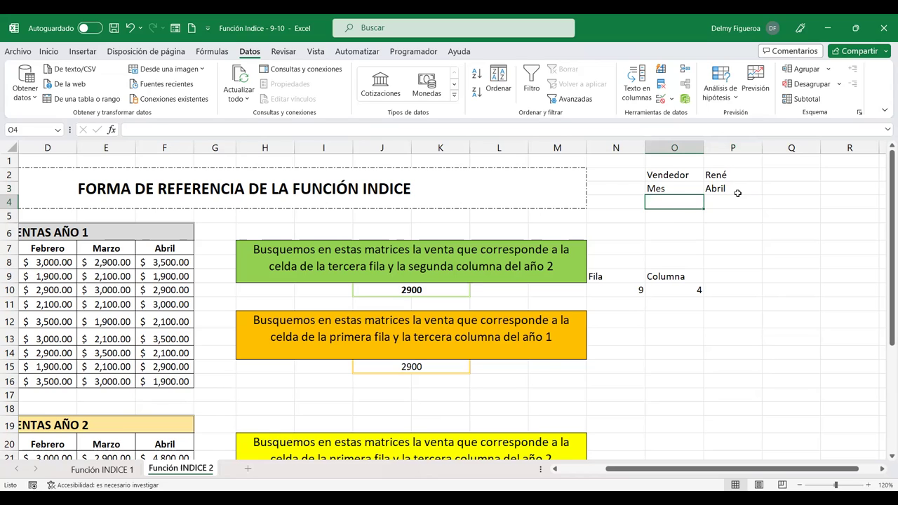
- Label O4 'Venta' and begin an INDICE formula in P4
type("Venta")
key("Return")
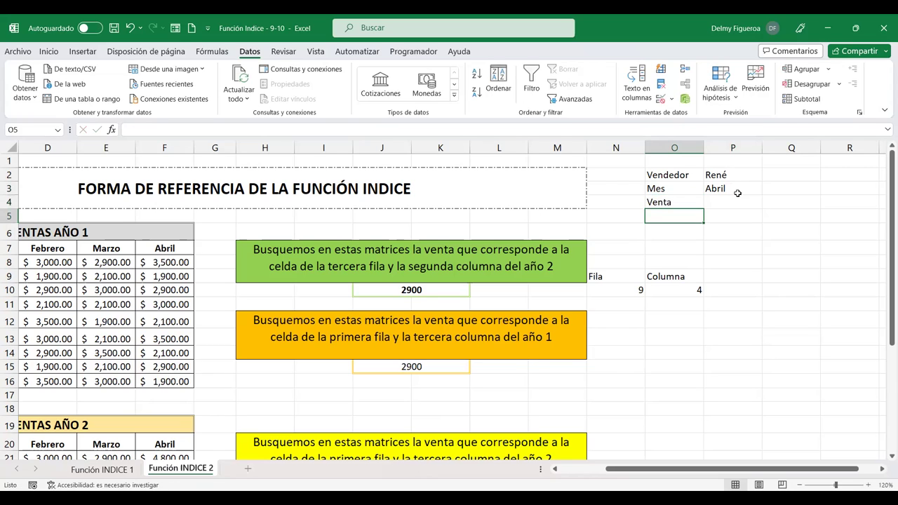
left_click(724, 202)
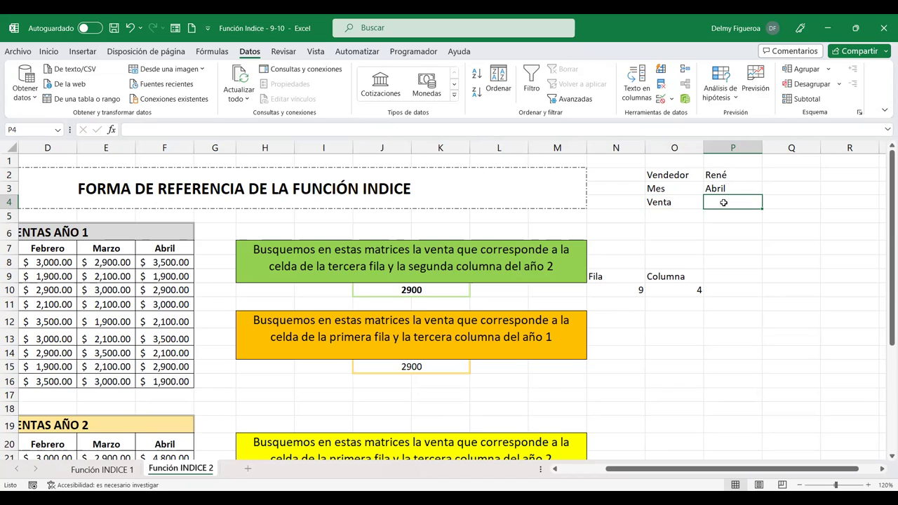
type("+indi")
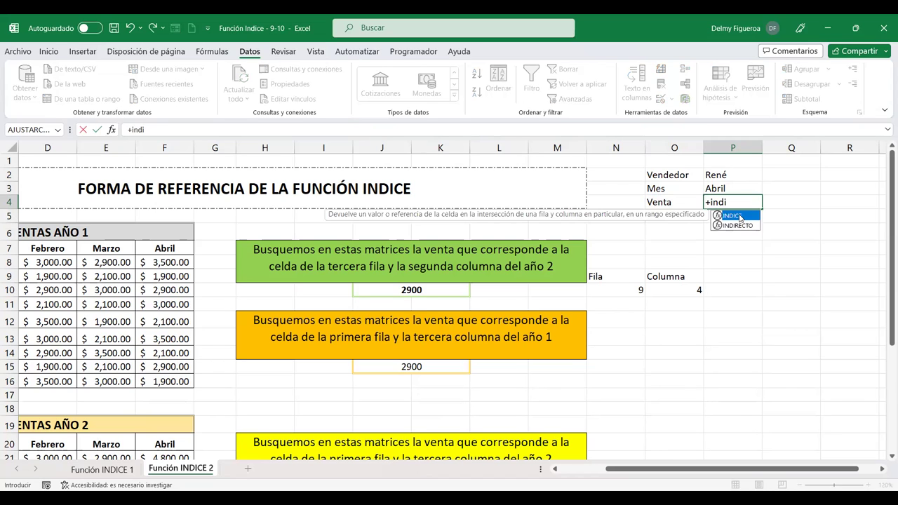
key("Tab")
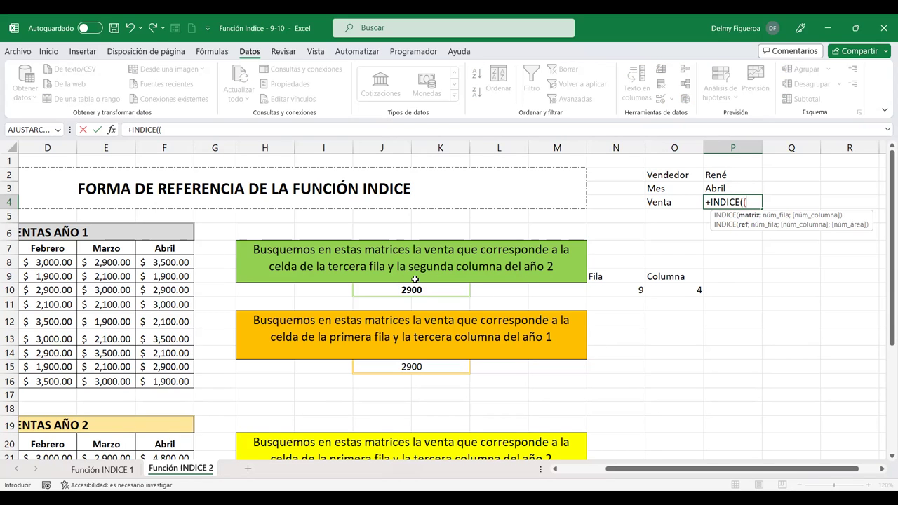
- Give the INDICE formula both sales ranges, C8:F16 and C21:F29
left_click(570, 471)
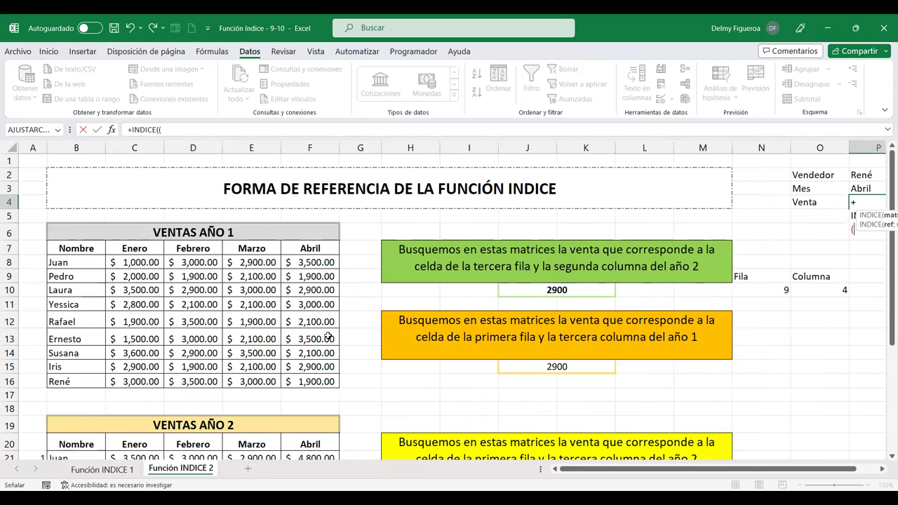
left_click_drag(320, 379, 133, 261)
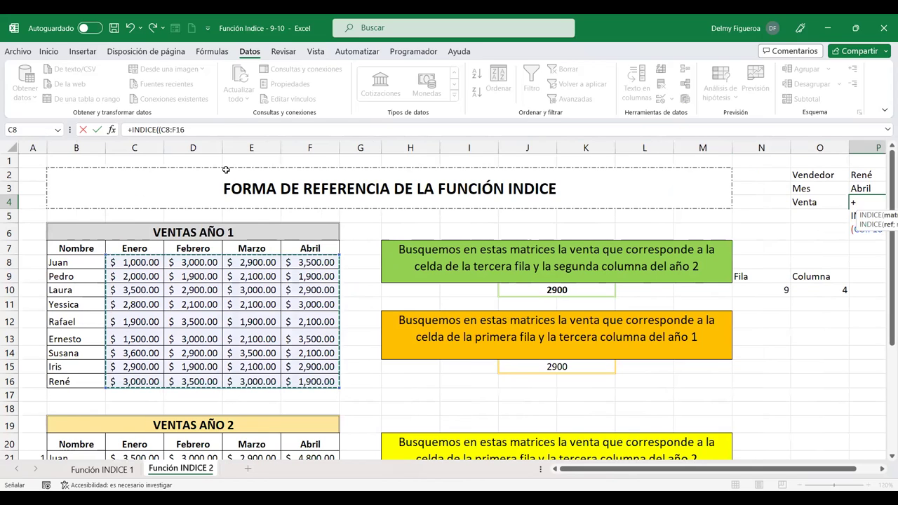
left_click(188, 130)
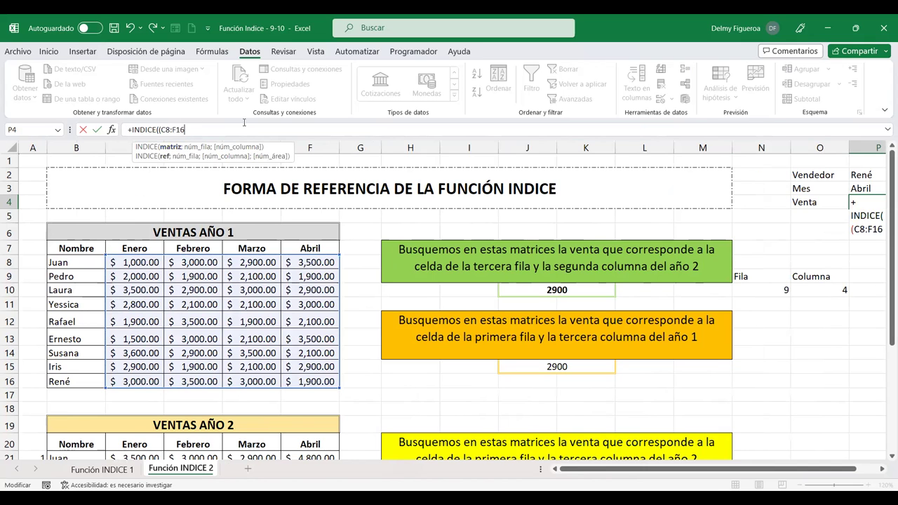
type(";")
scroll(298, 353, "down", 3)
scroll(149, 335, "down", 1)
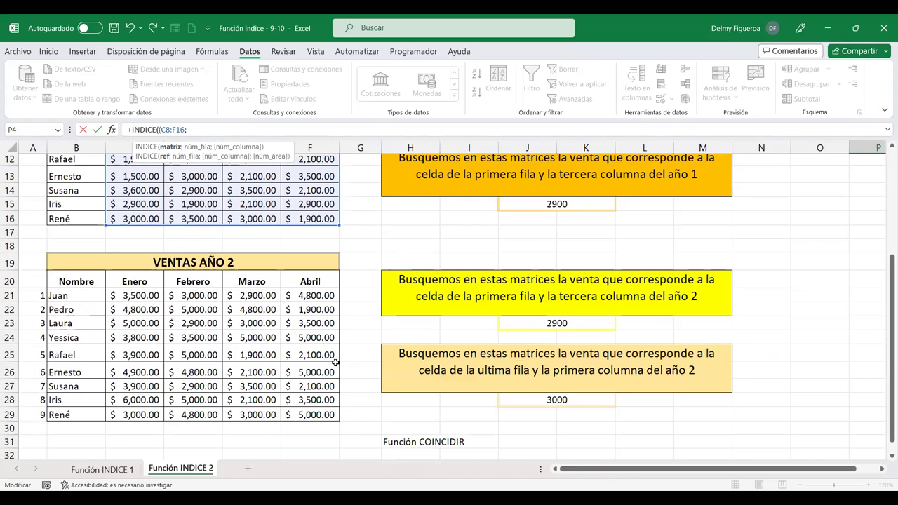
type("C21:F29")
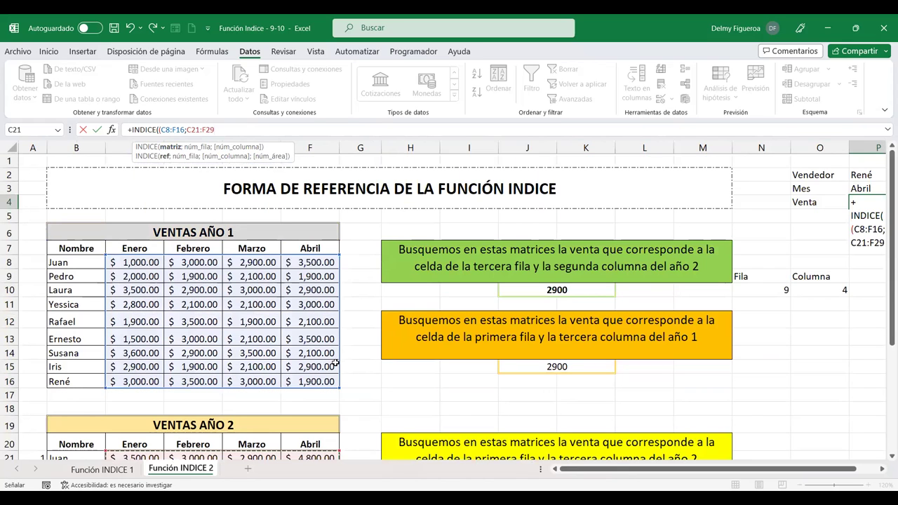
type(")")
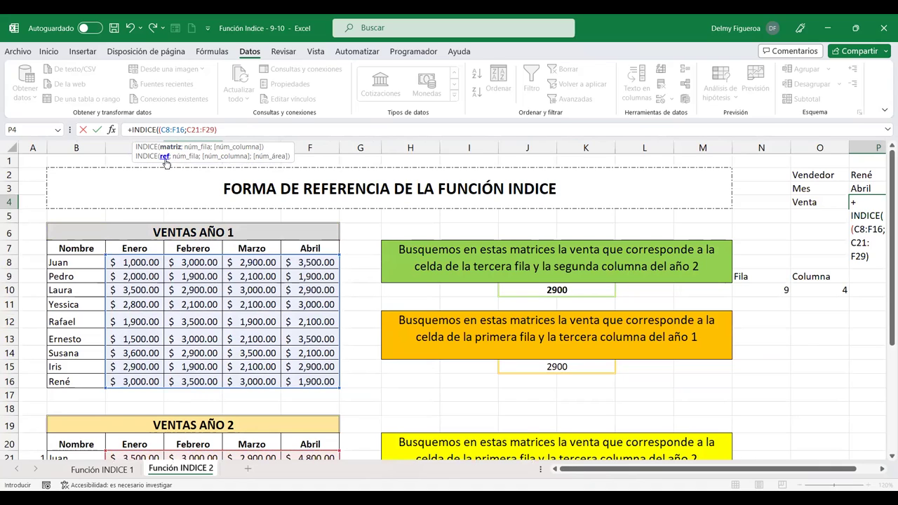
type(";")
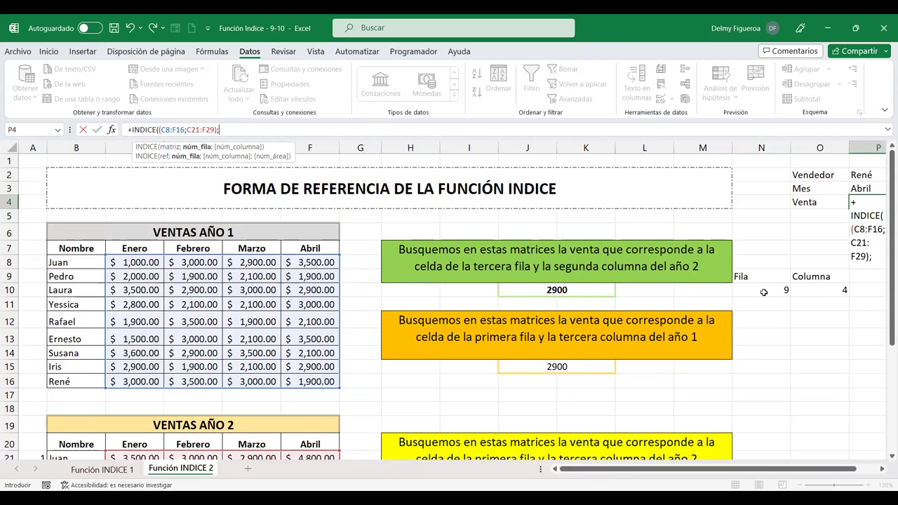
- Use N10 as the row and O10 as the column in the INDICE formula
left_click(763, 290)
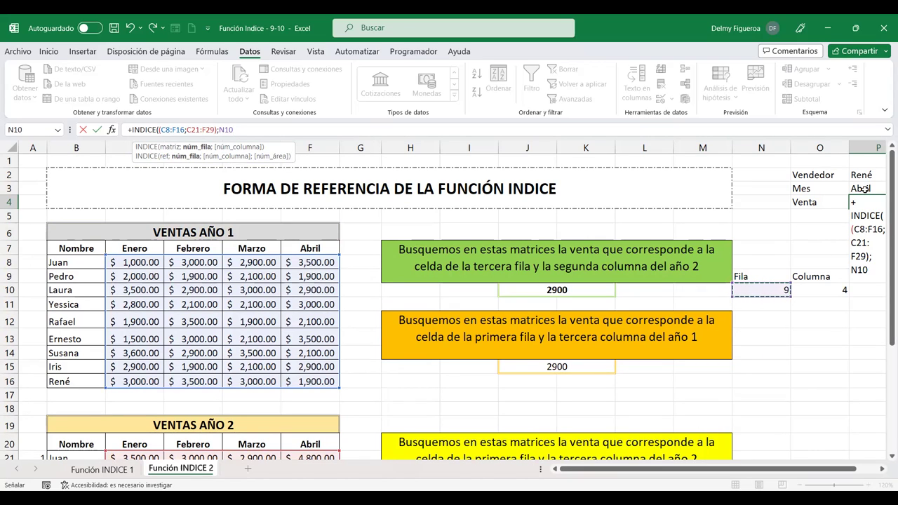
type(";")
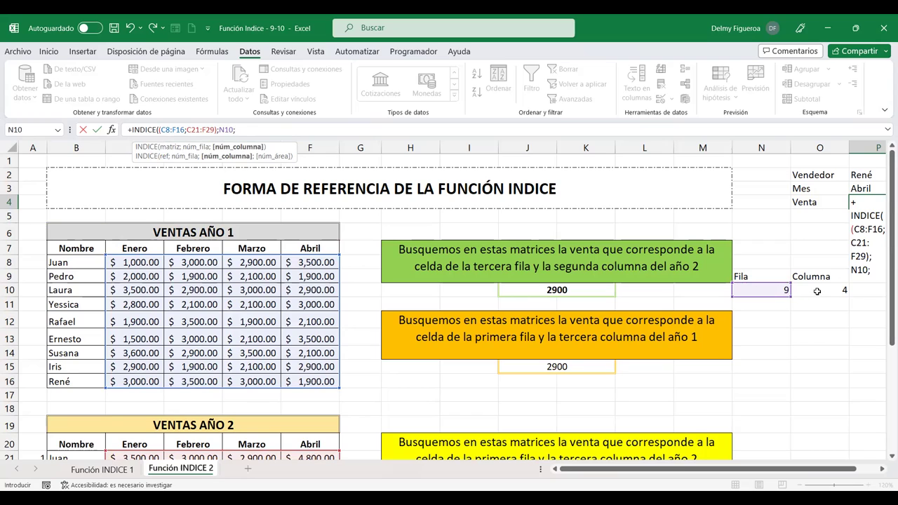
left_click(817, 291)
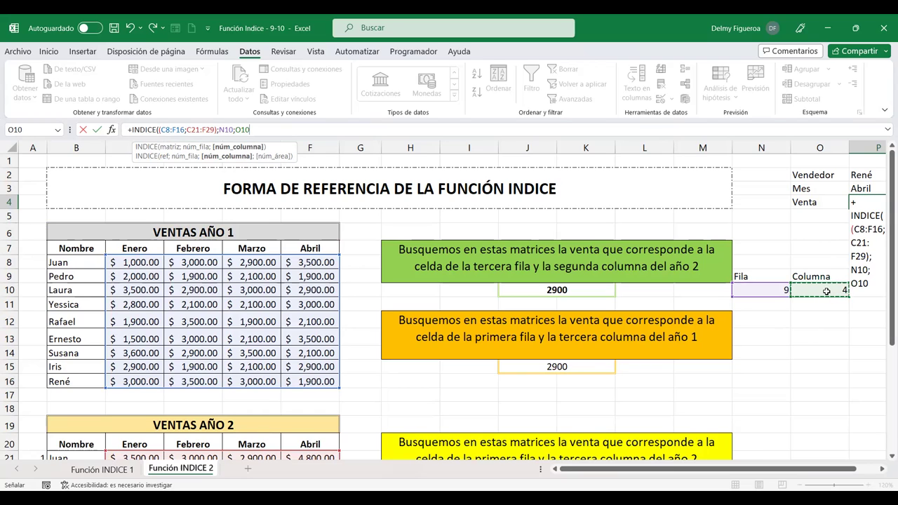
type(";2")
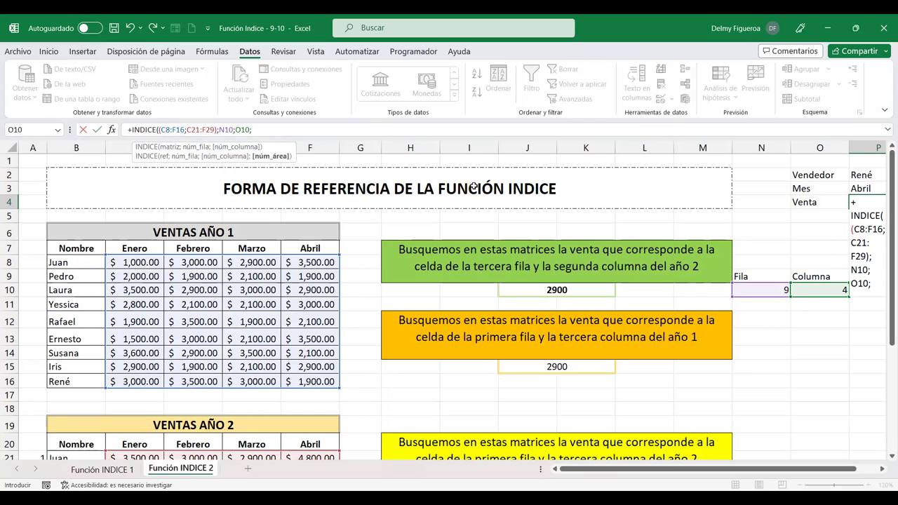
- Finish the Venta INDICE formula with area 2 so it returns 5000, then review the VENTAS AÑO 2 table
type("2")
key("Return")
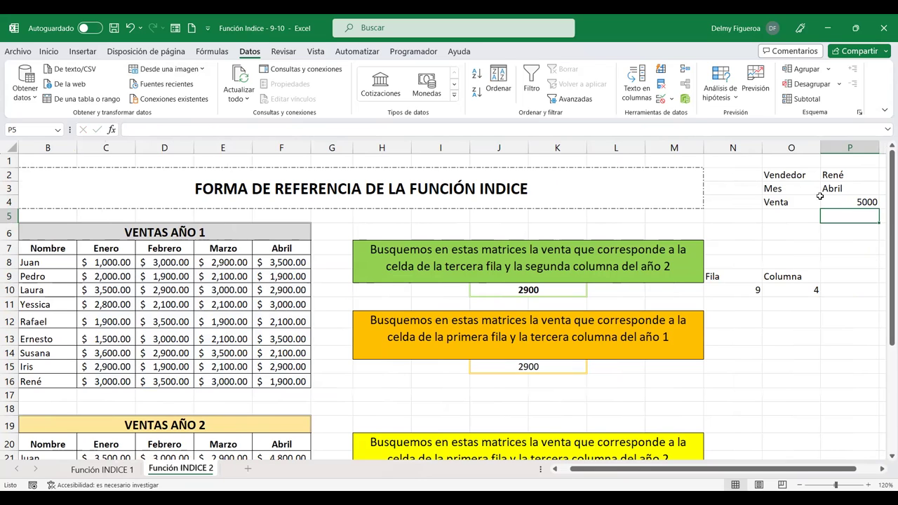
scroll(274, 393, "down", 3)
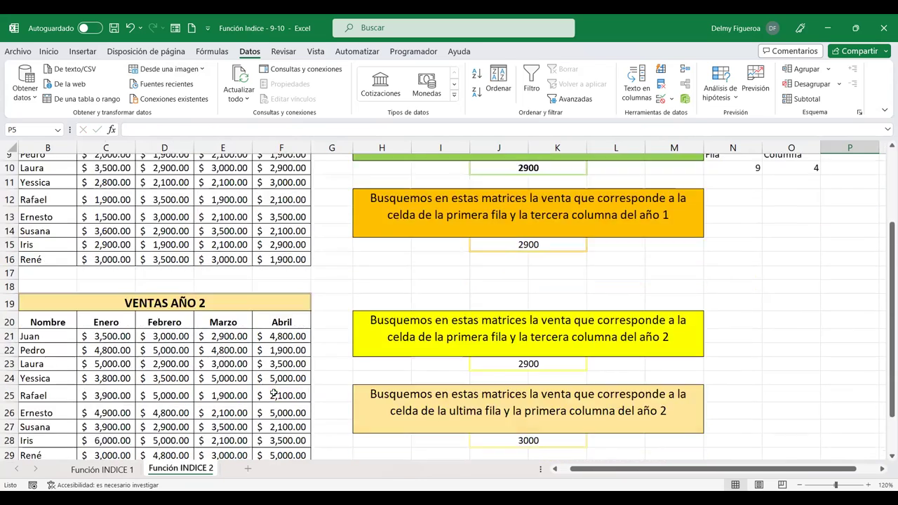
scroll(281, 386, "down", 2)
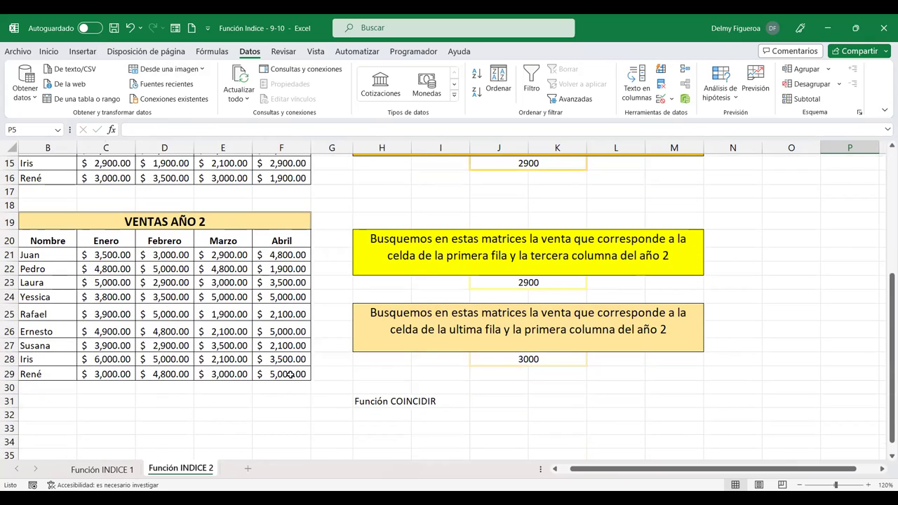
- Type the label Año in cell R2
scroll(851, 312, "up", 5)
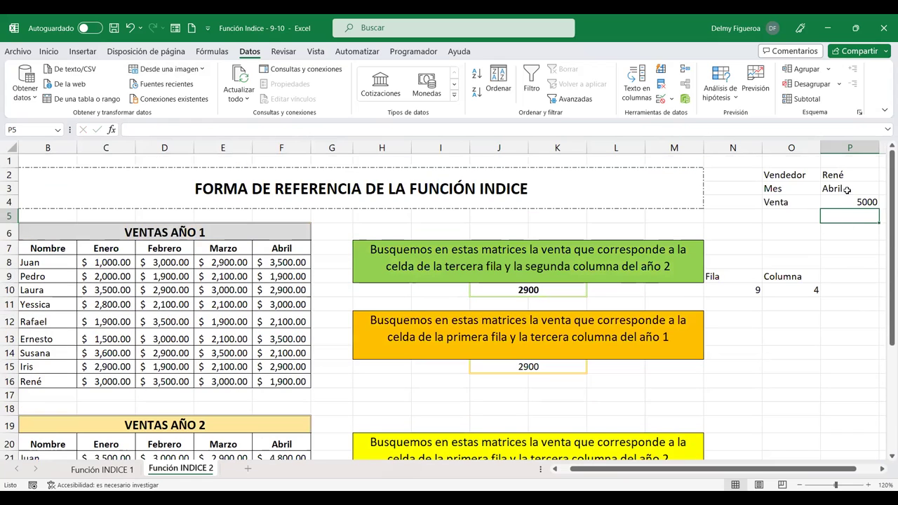
left_click(882, 469)
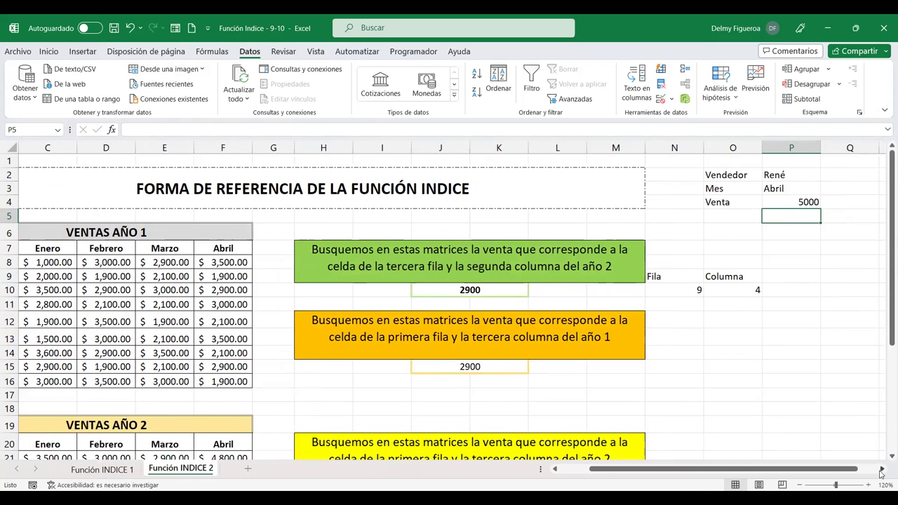
left_click(881, 469)
left_click(881, 469)
left_click(881, 469)
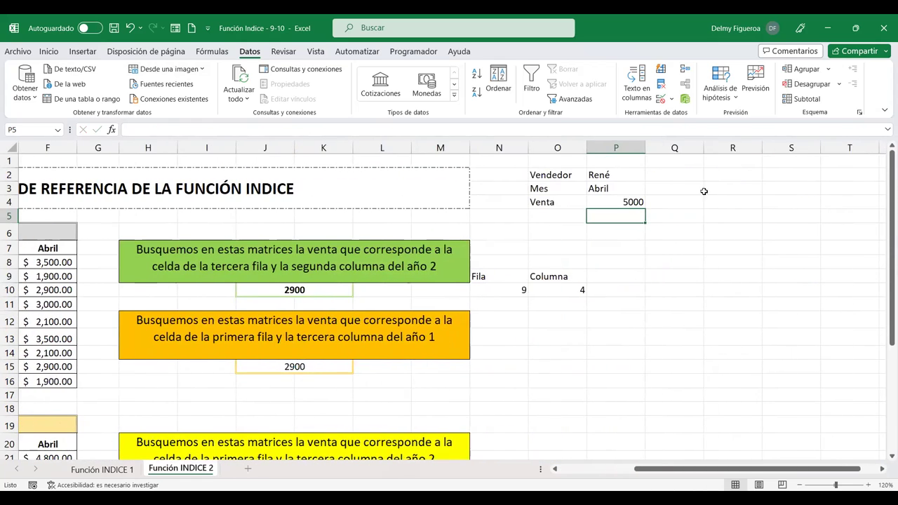
left_click(717, 179)
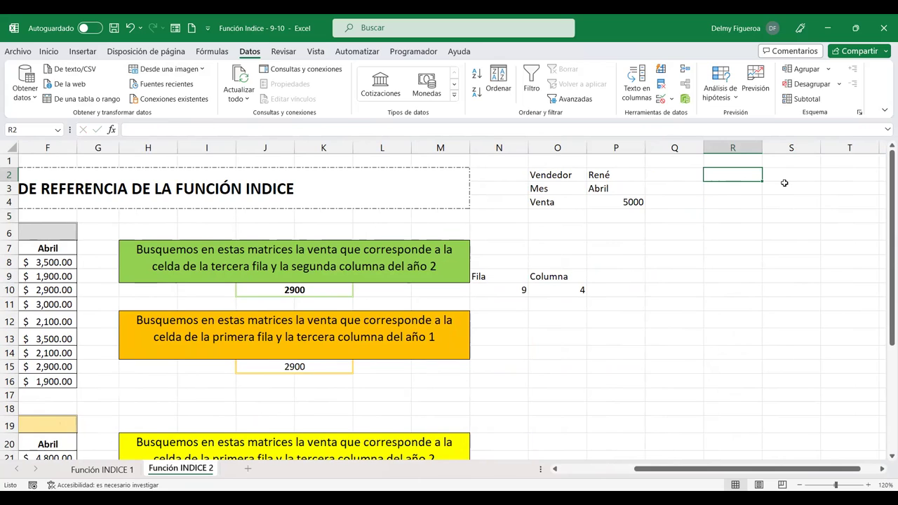
type("Año")
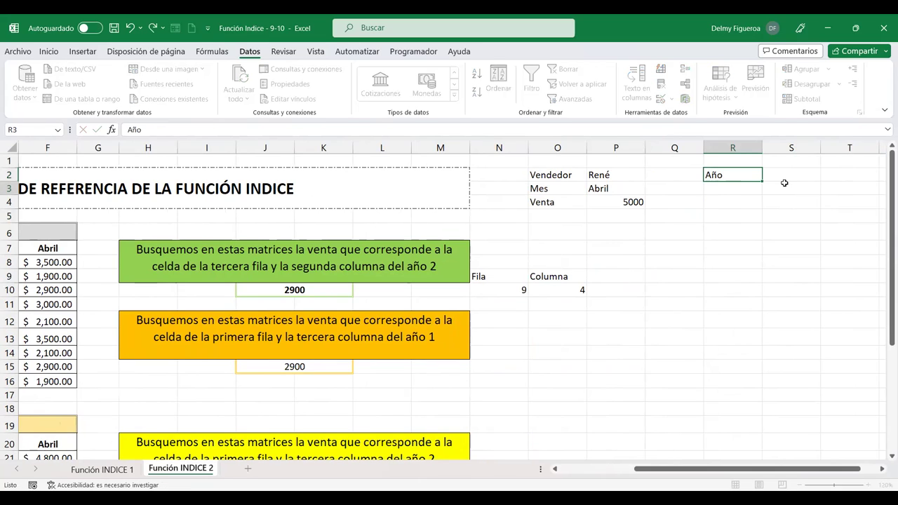
left_click(785, 183)
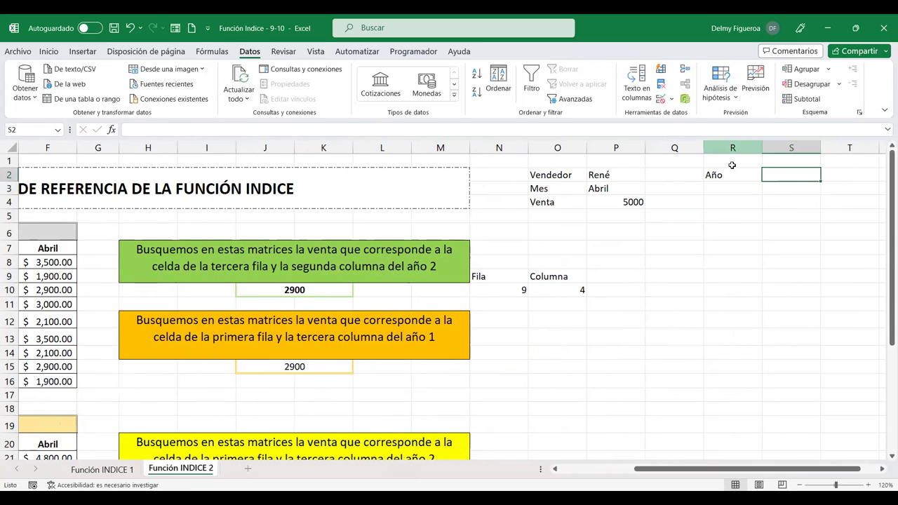
- Give P2:P3 and S2 a yellow fill, all borders and a thick outer border
left_click_drag(608, 175, 602, 188)
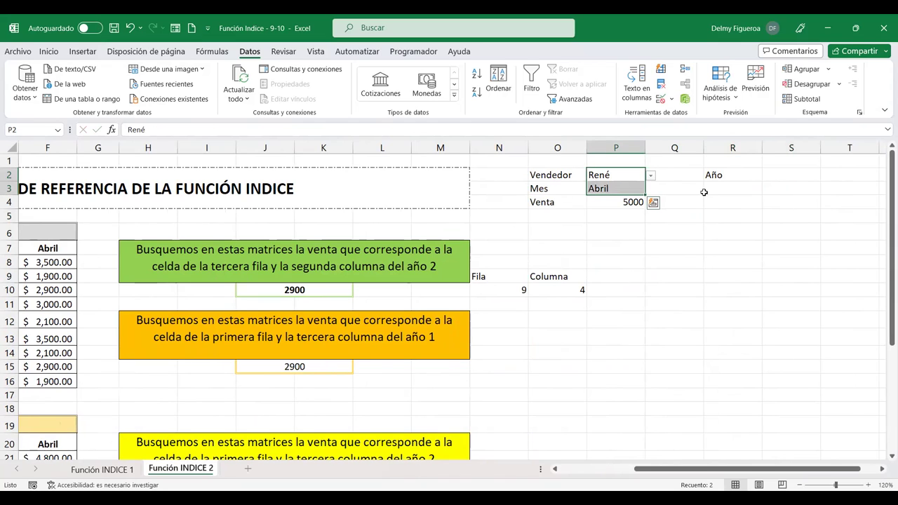
left_click(797, 175, "ctrl")
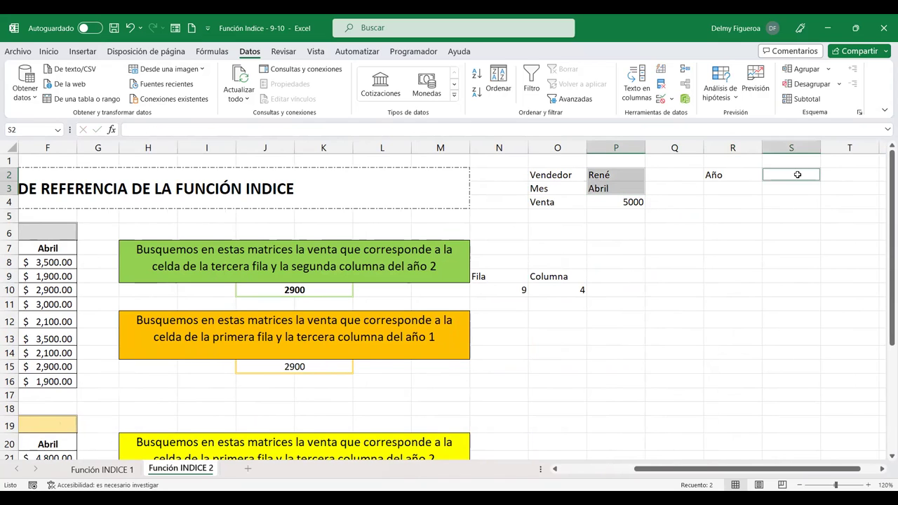
left_click(48, 51)
left_click(157, 92)
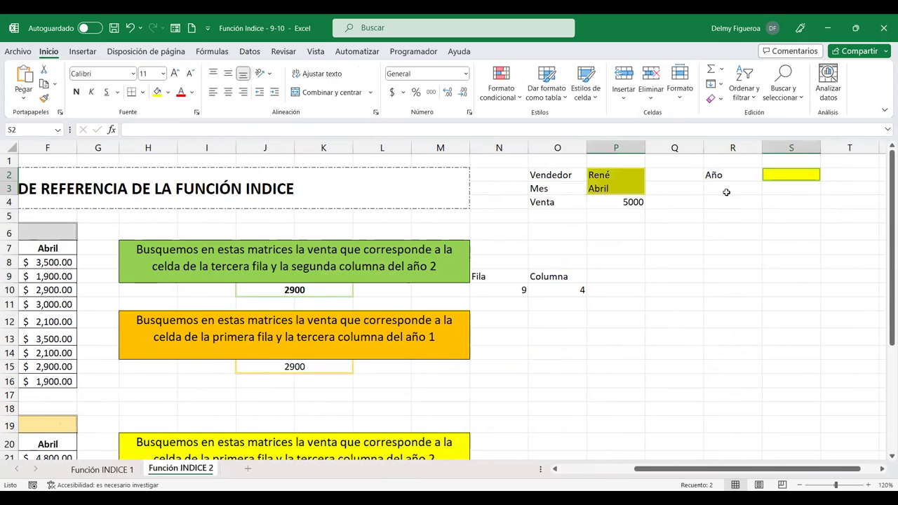
left_click(143, 93)
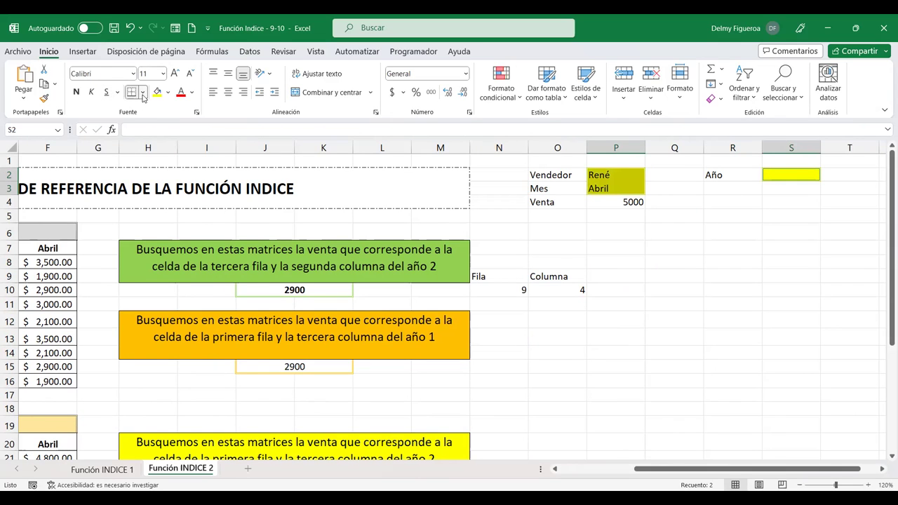
left_click(163, 211)
left_click(143, 93)
left_click(162, 245)
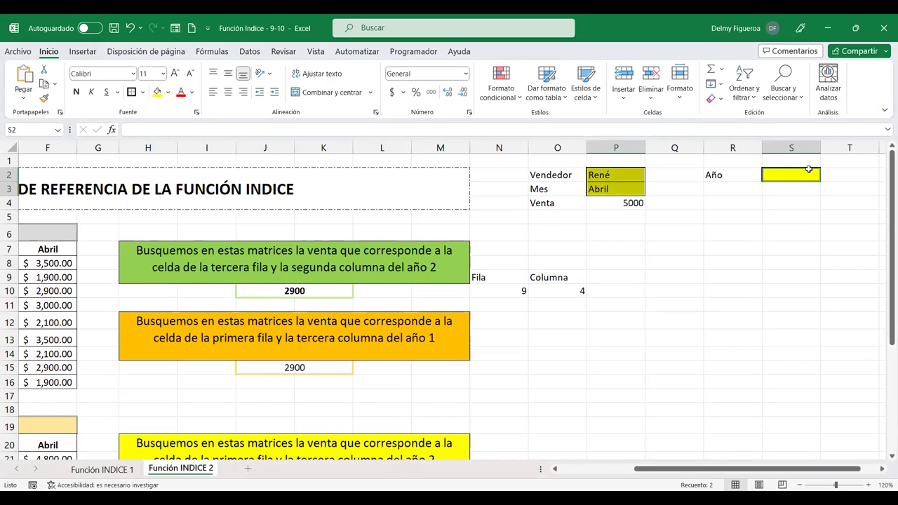
left_click(797, 174)
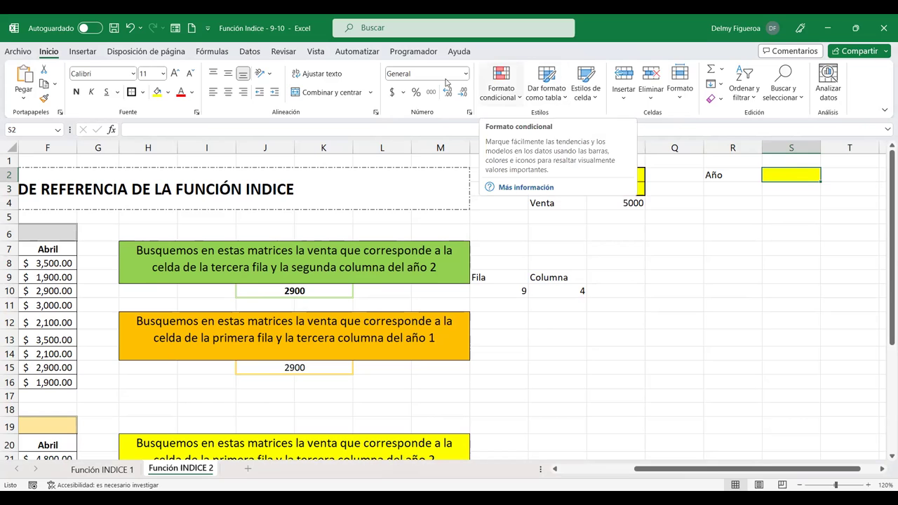
- Add list validation with source 1;2 to S2, then choose 2 from its dropdown
left_click(250, 52)
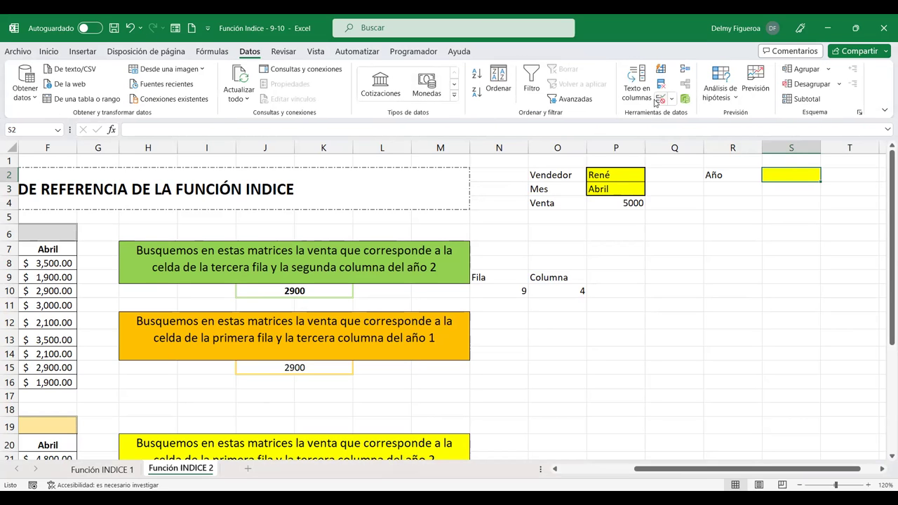
left_click(658, 100)
left_click(411, 161)
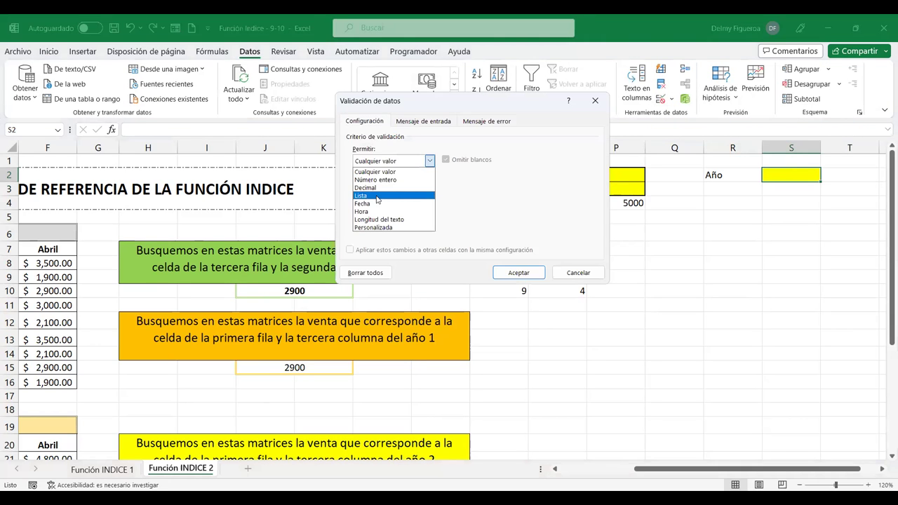
left_click(377, 197)
type("1;2")
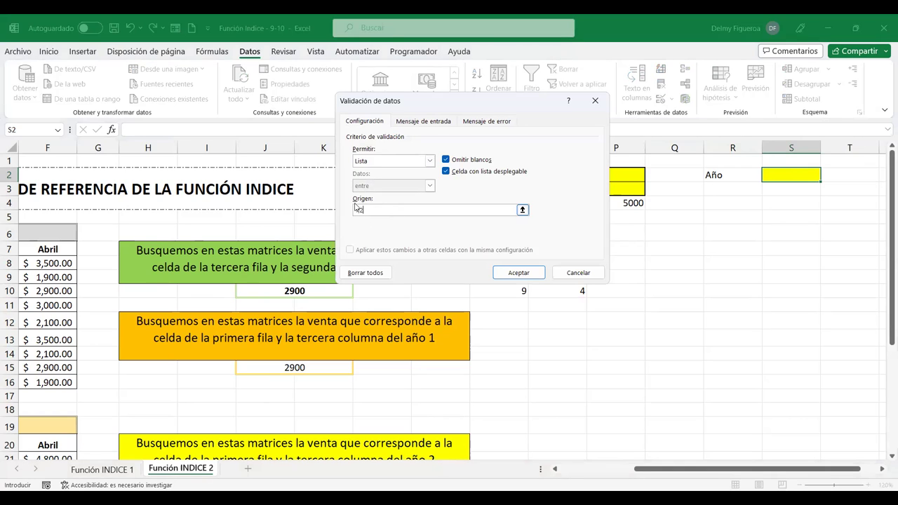
left_click(531, 274)
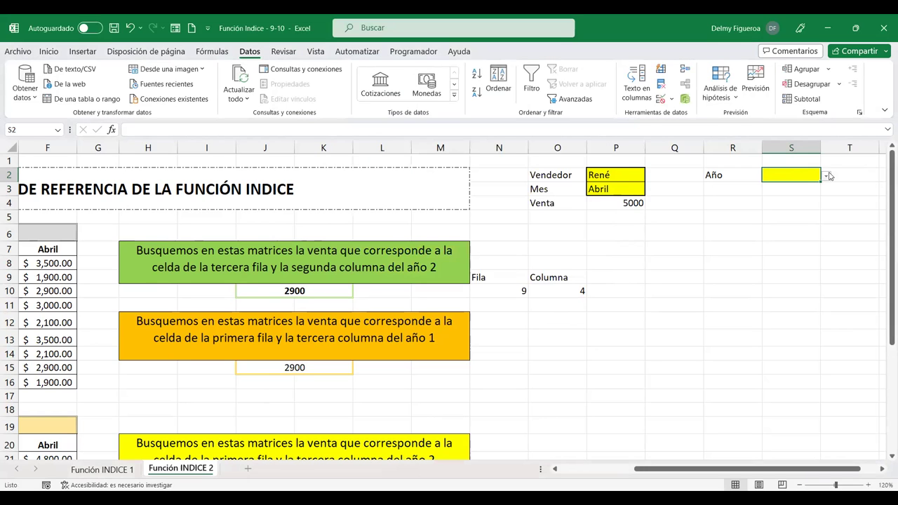
left_click(827, 176)
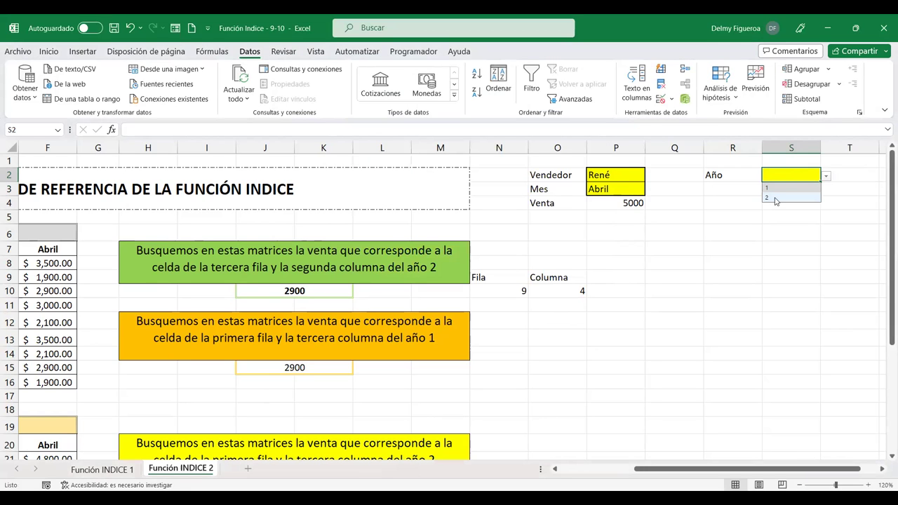
left_click(774, 198)
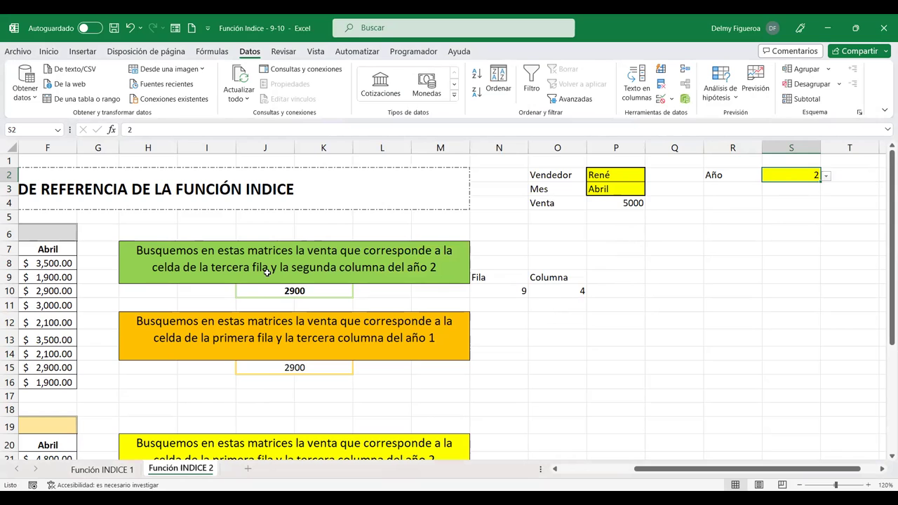
- Format the Venta cell P4 with a yellow fill, currency format, bold text and font size 12
left_click(614, 205)
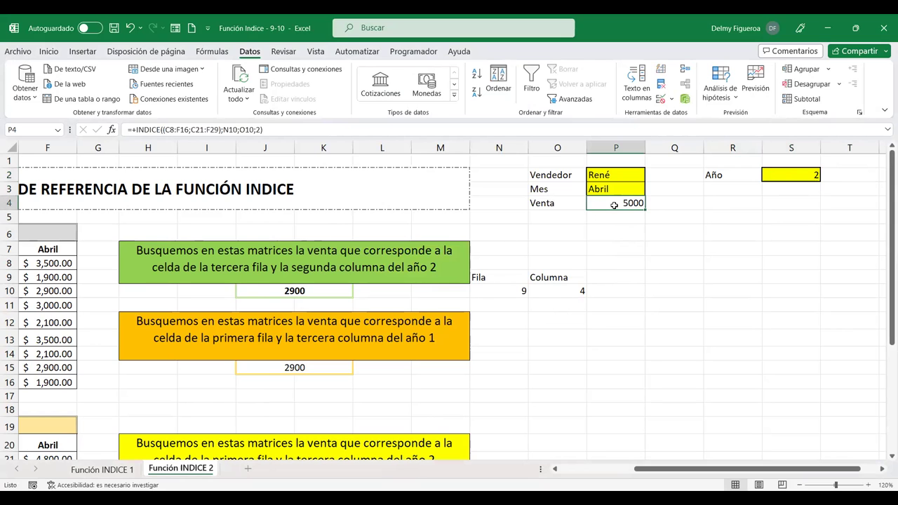
left_click(49, 54)
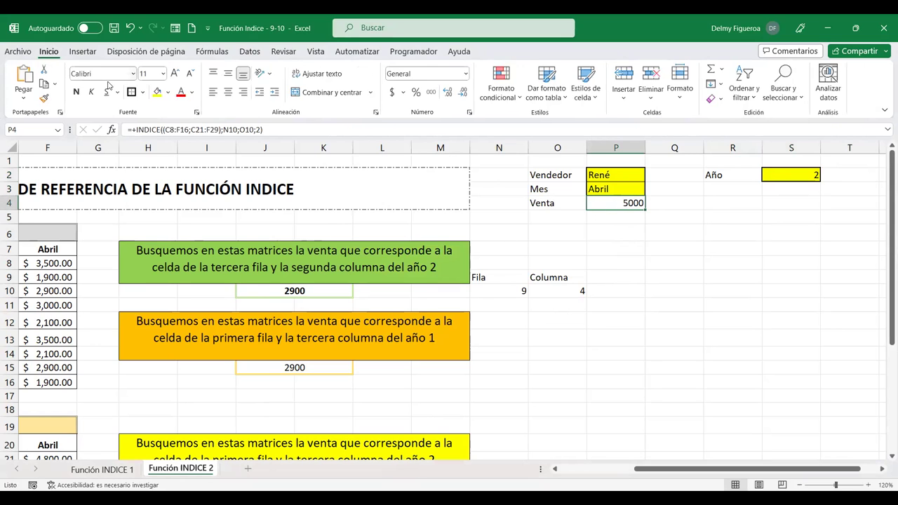
left_click(158, 92)
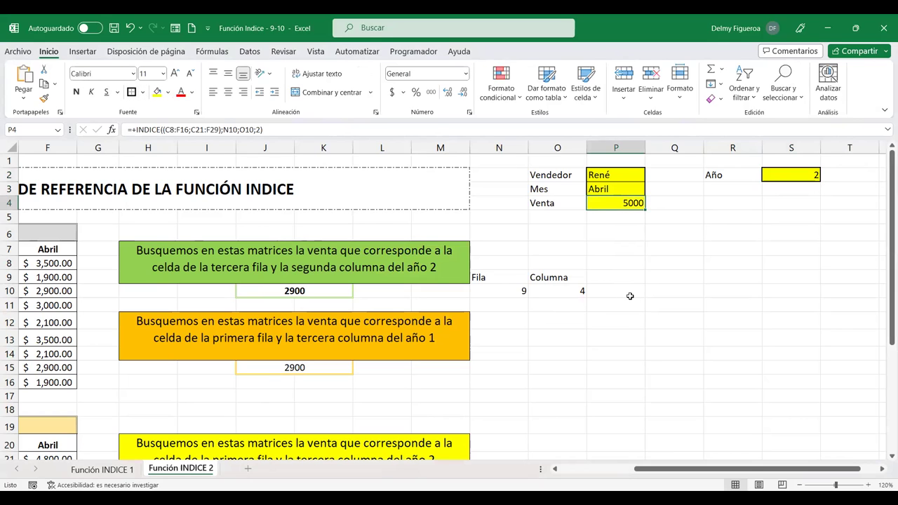
left_click(392, 92)
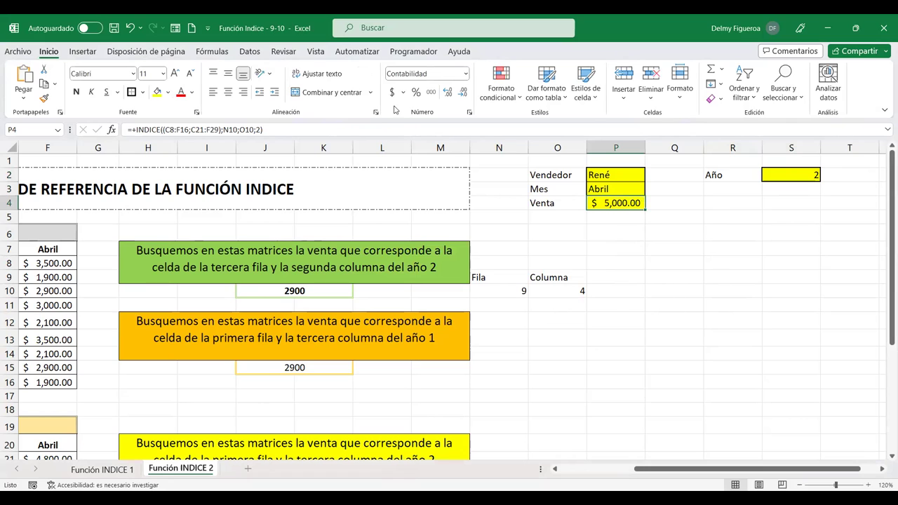
left_click(77, 92)
left_click(175, 72)
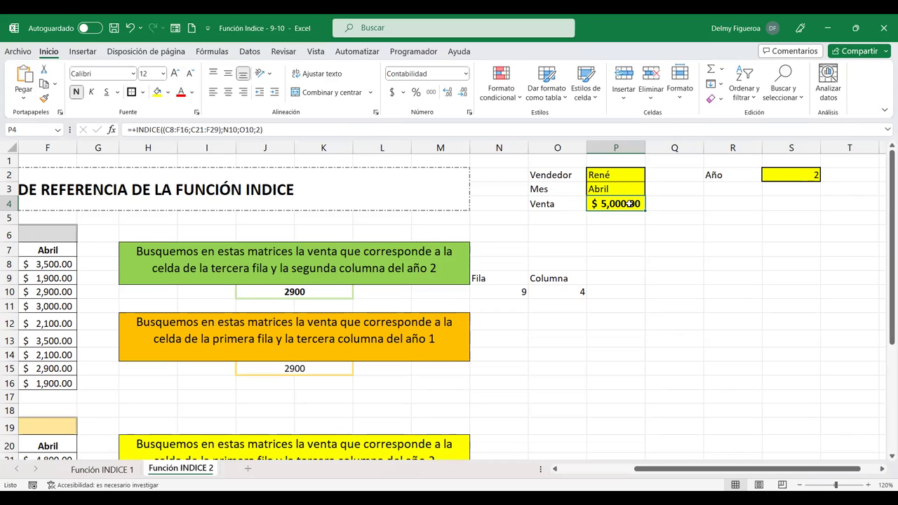
- Choose the first seller and Marzo as the month, then inspect the Venta formula
left_click(618, 178)
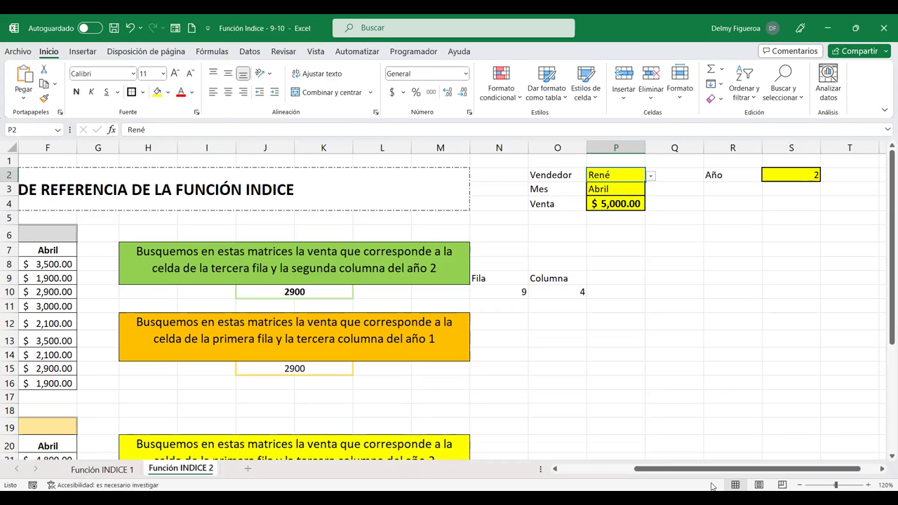
left_click(651, 176)
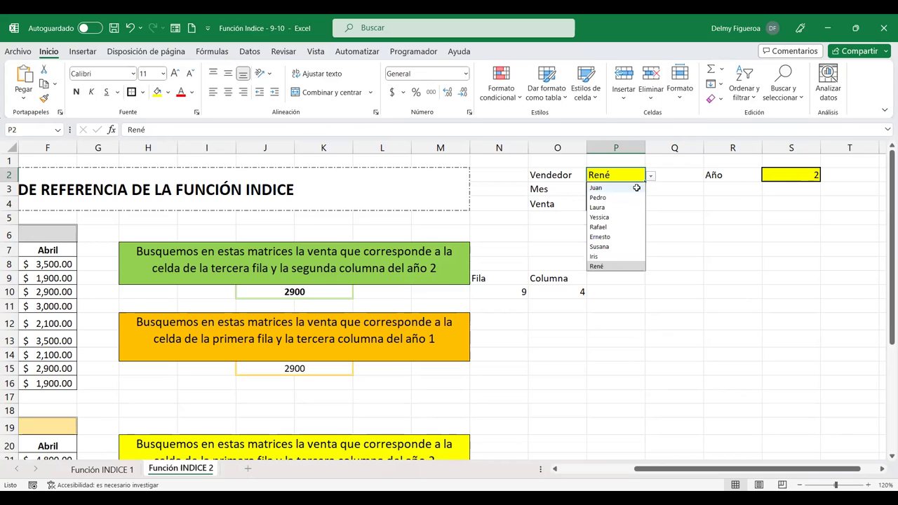
left_click(632, 188)
left_click(631, 187)
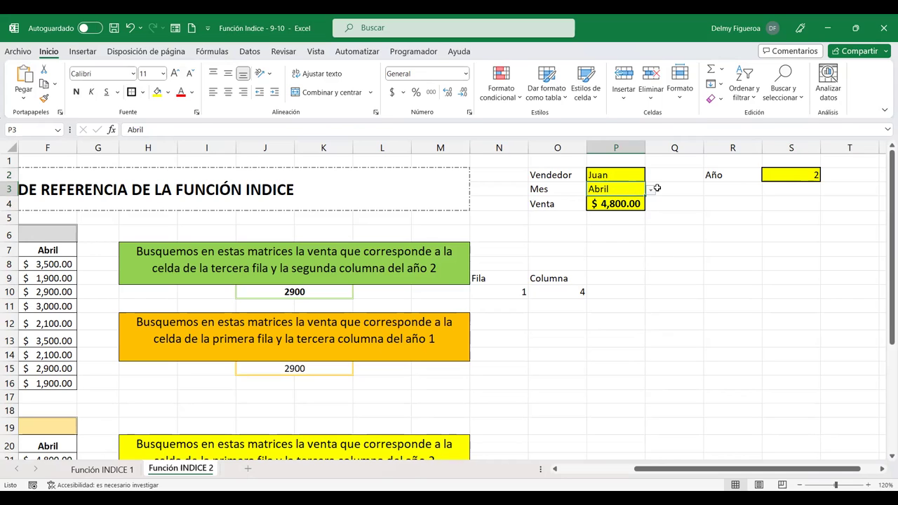
key("alt+Down")
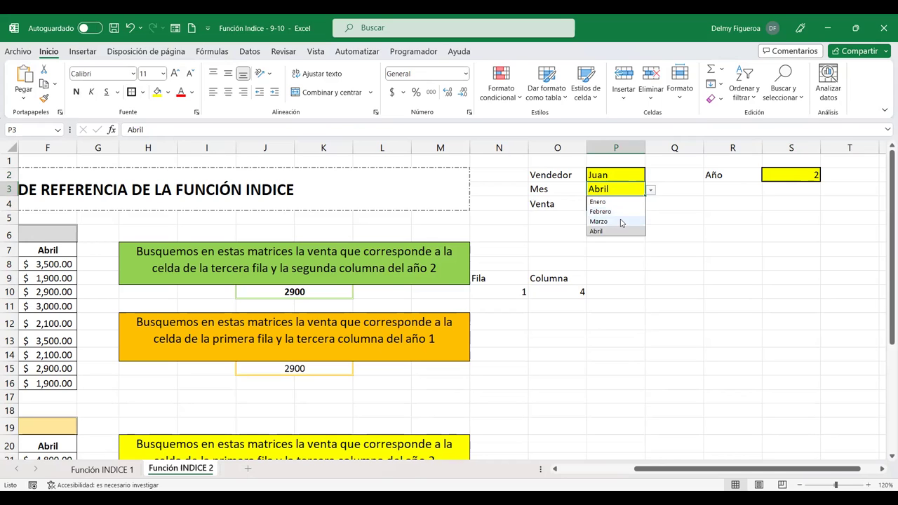
left_click(621, 221)
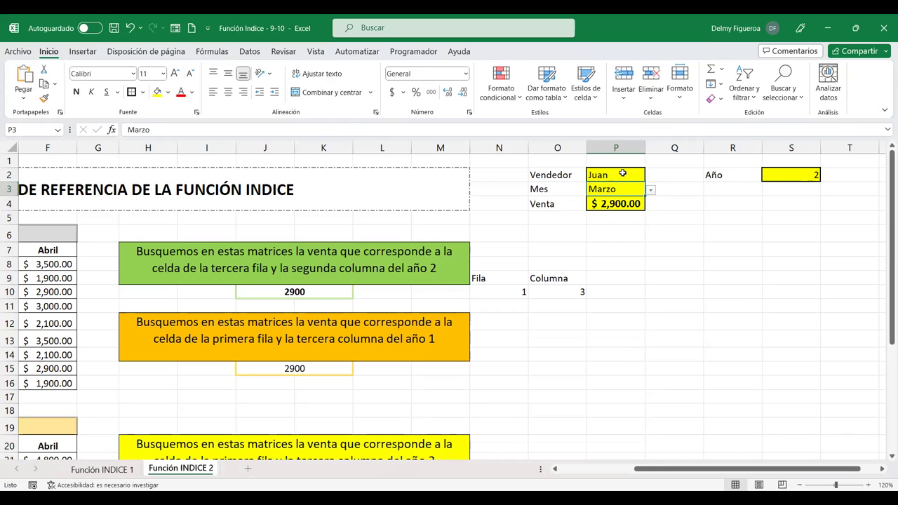
left_click(623, 201)
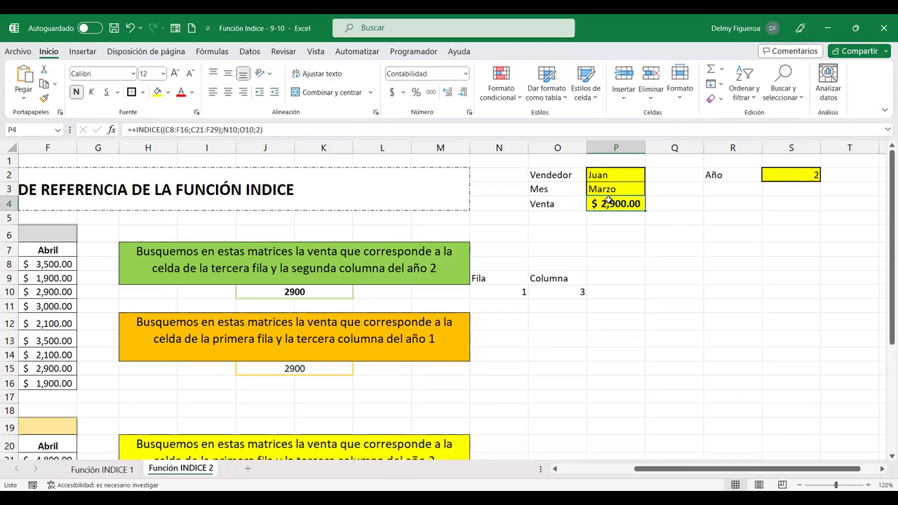
left_click(572, 470)
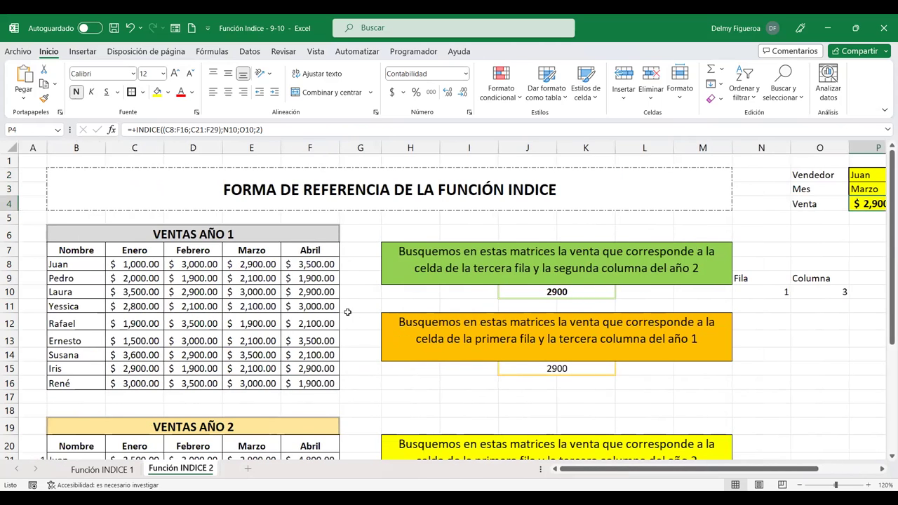
scroll(348, 311, "down", 2)
scroll(347, 311, "down", 2)
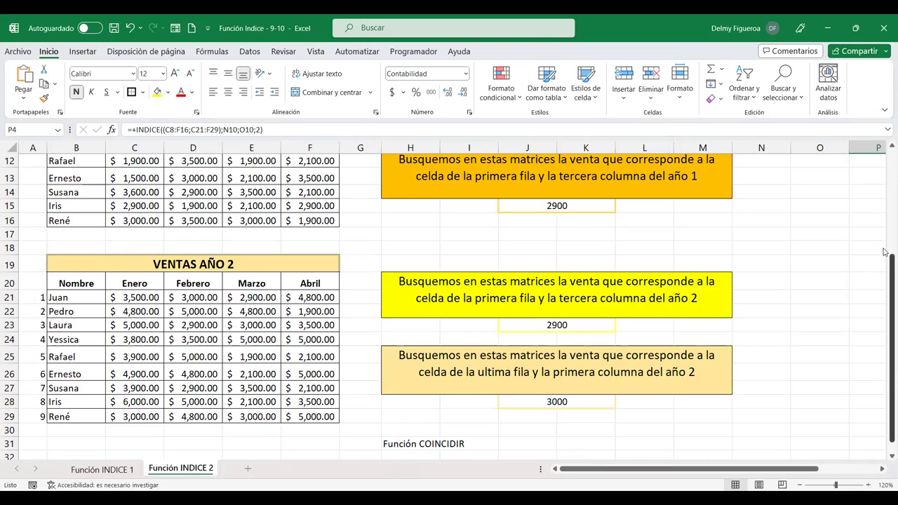
scroll(830, 480, "up", 4)
left_click(884, 473)
left_click(883, 472)
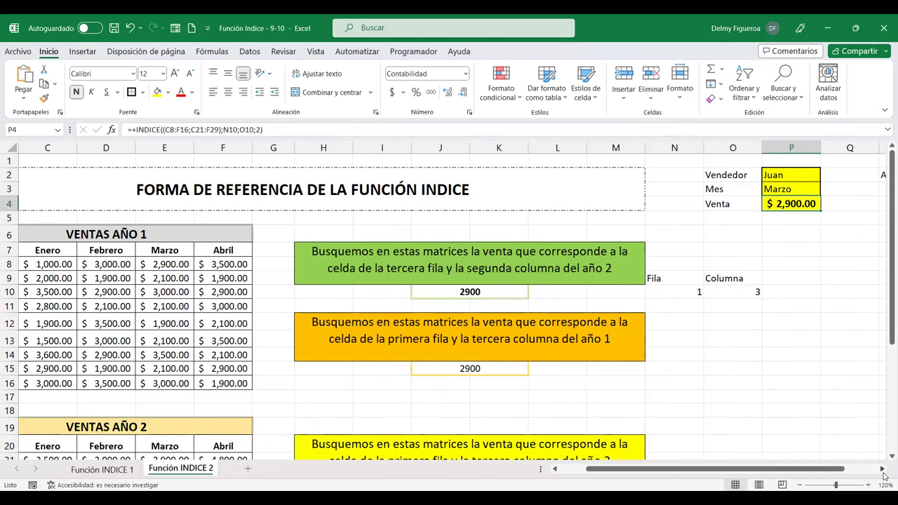
left_click(884, 472)
left_click(883, 472)
left_click(883, 473)
left_click(884, 472)
left_click(883, 472)
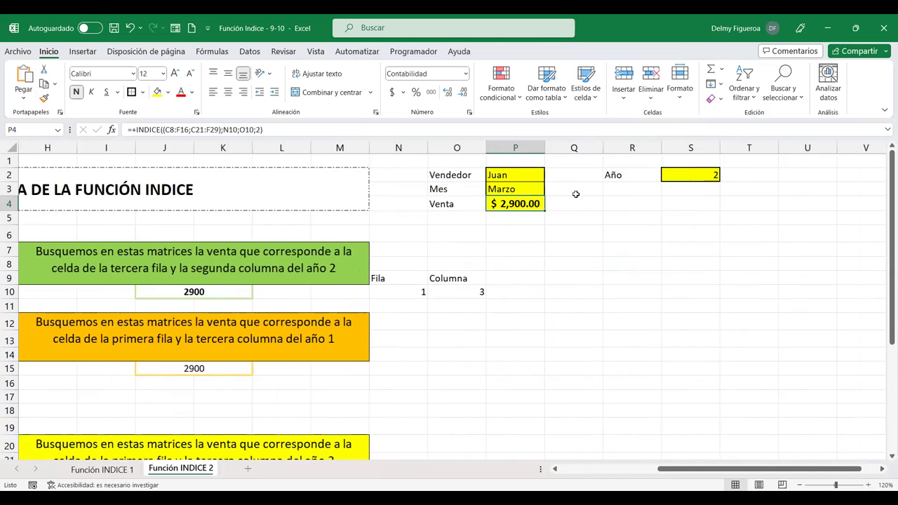
- Replace the fixed area number 2 in the Venta formula with a reference to S2
double_click(526, 203)
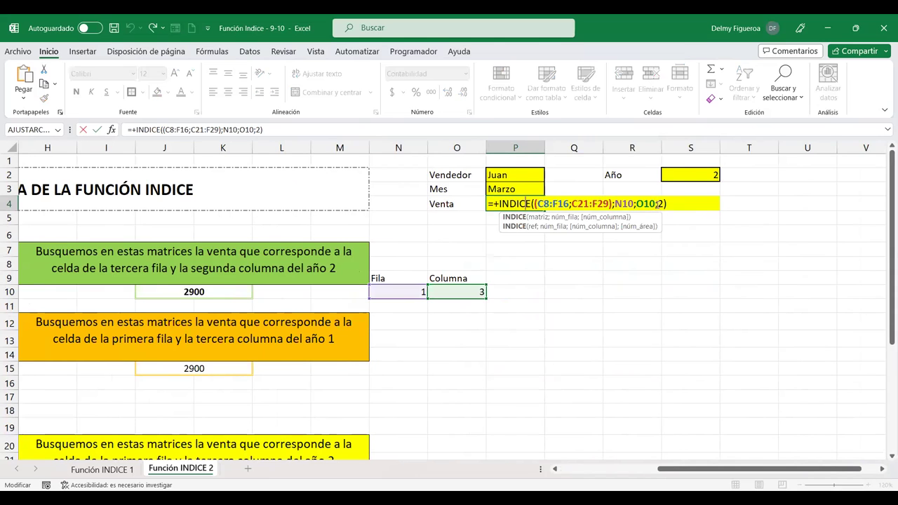
left_click(658, 204)
key("Delete")
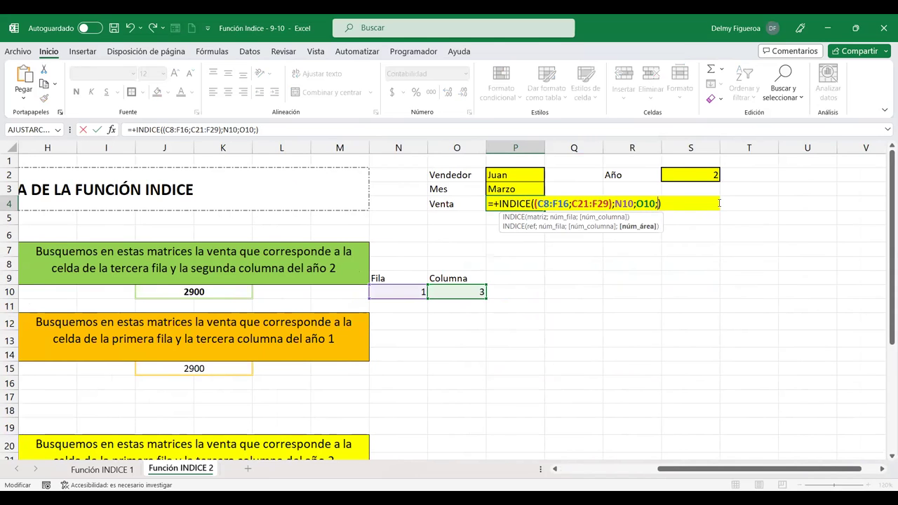
left_click(698, 176)
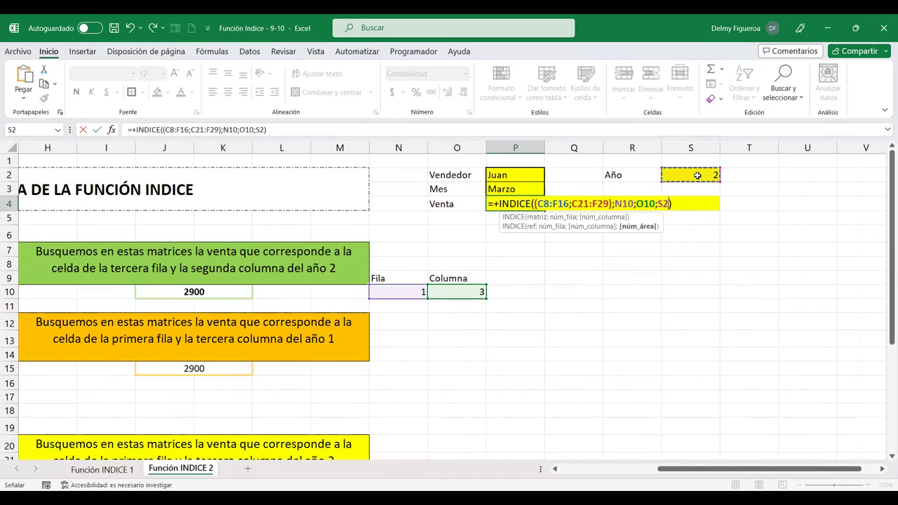
key("Return")
- Test the formula with the seventh seller, Febrero and year 1
left_click(541, 177)
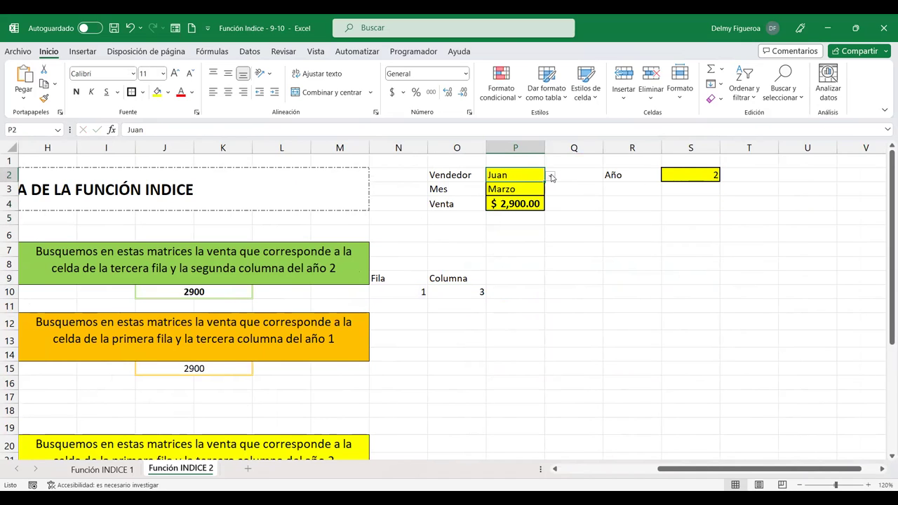
left_click(550, 176)
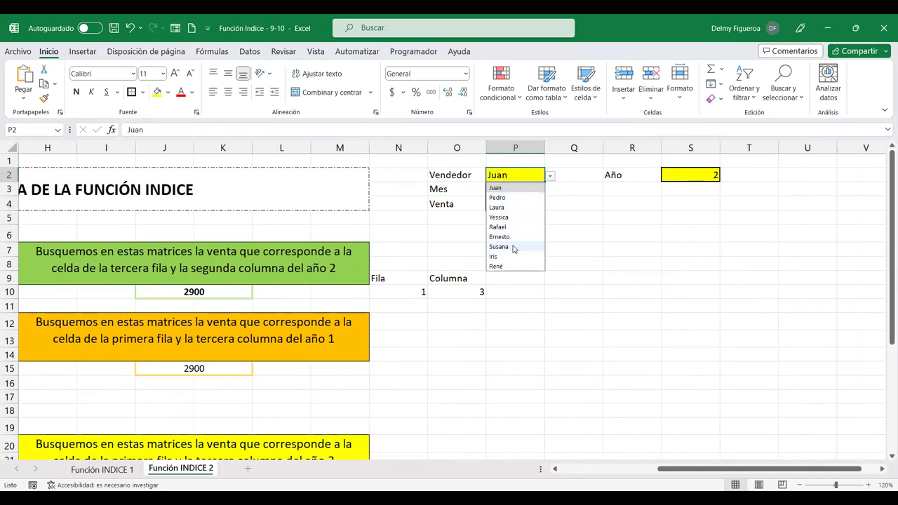
left_click(513, 247)
left_click(520, 188)
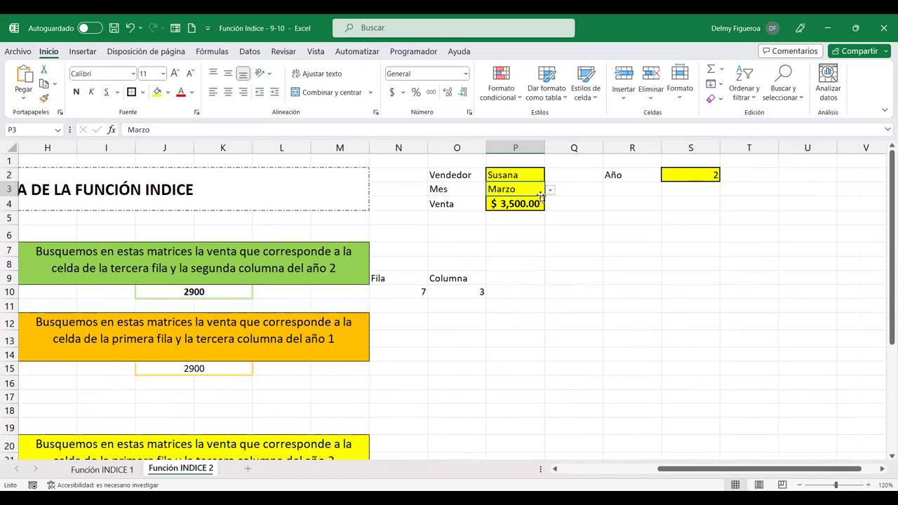
left_click(552, 191)
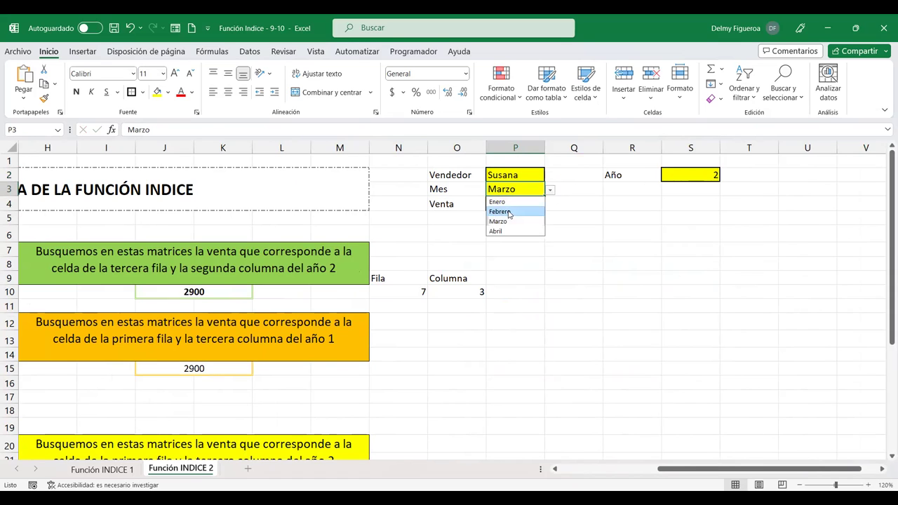
key("Return")
left_click(697, 175)
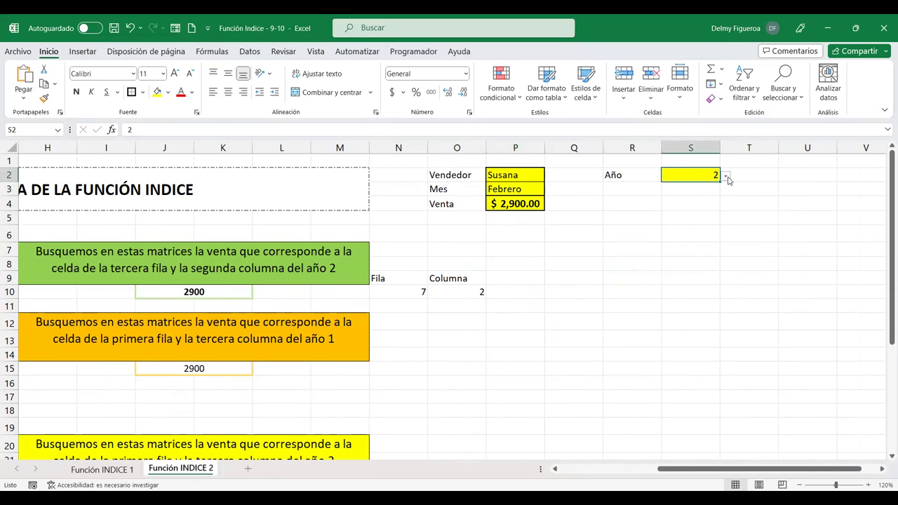
left_click(727, 178)
left_click(710, 189)
- Check the matching sale in the VENTAS AÑO 1 table
left_click(589, 471)
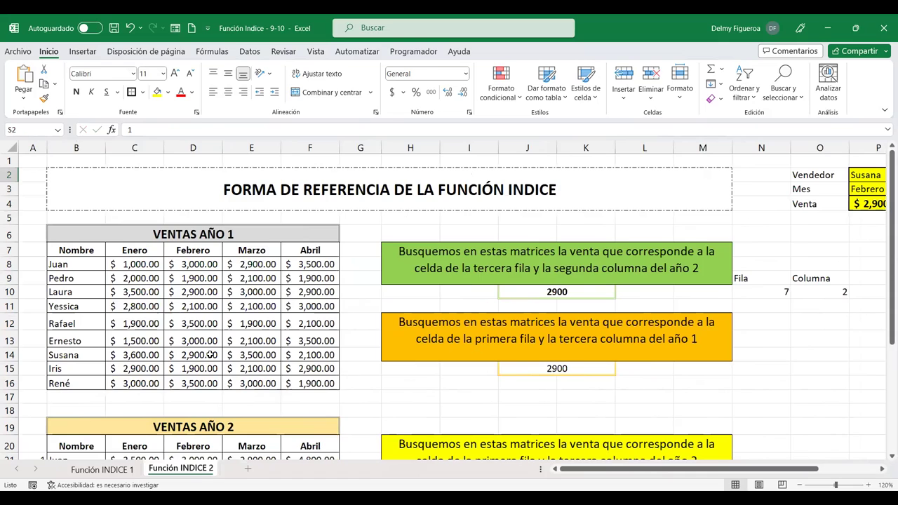
left_click(190, 353)
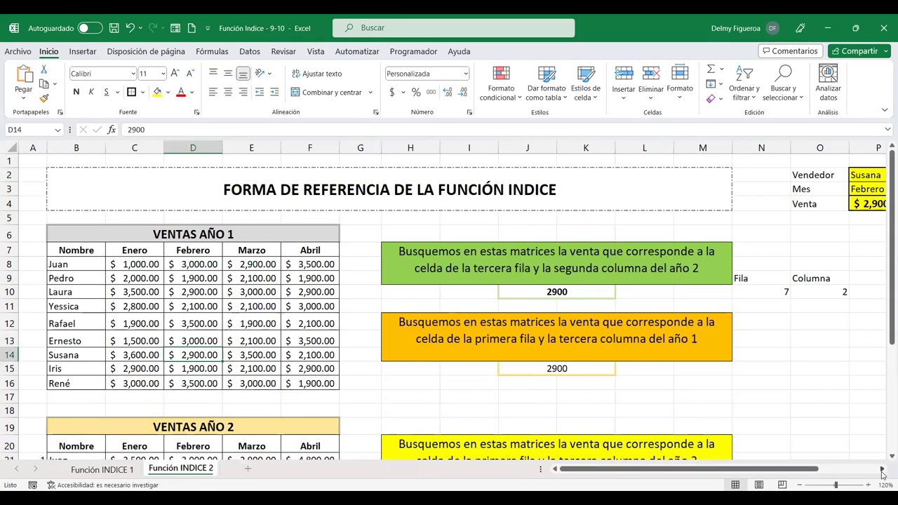
left_click(882, 468)
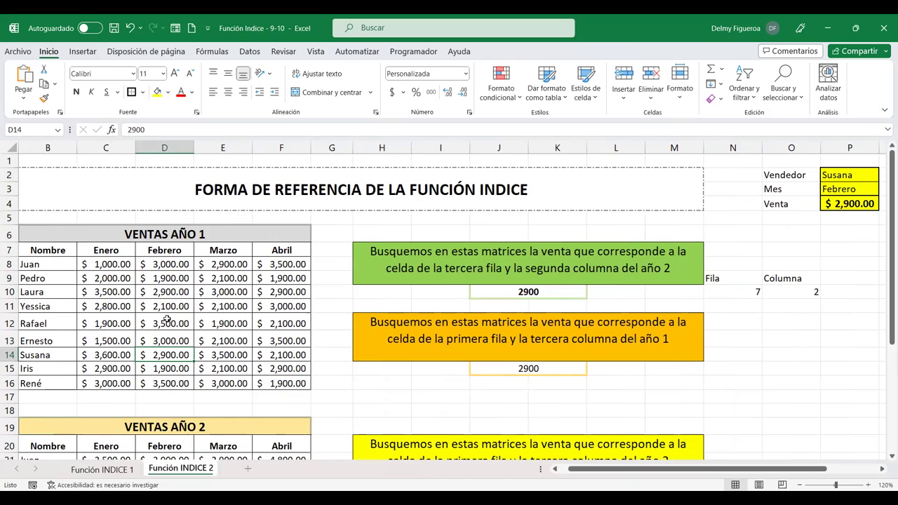
left_click_drag(819, 475, 866, 476)
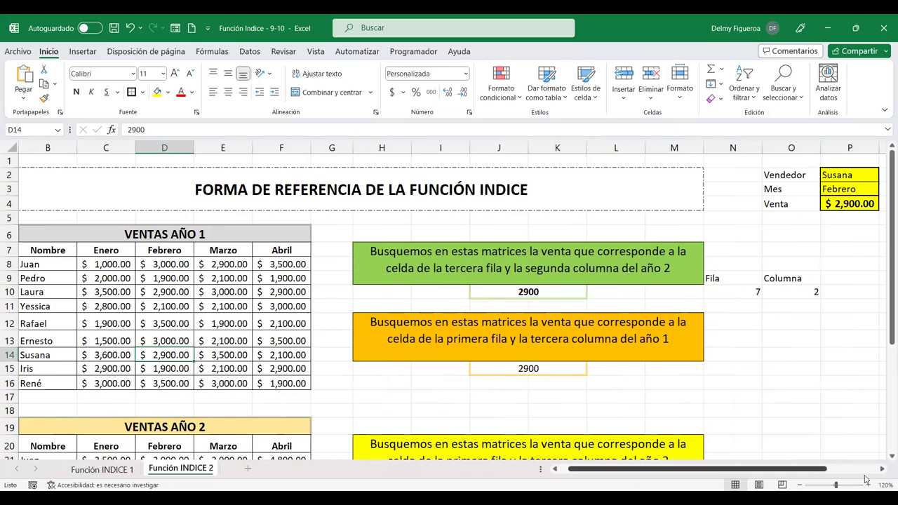
left_click(708, 174)
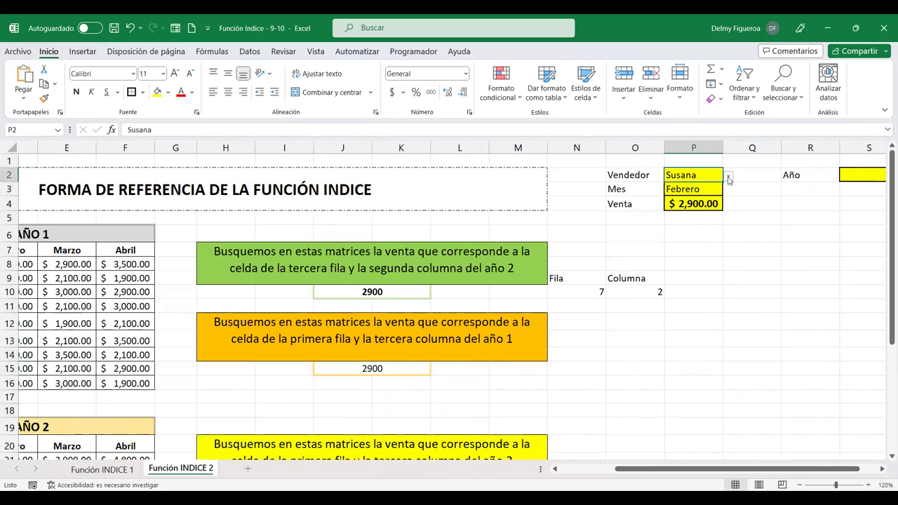
- Choose the eighth seller and Enero as the month
left_click(729, 177)
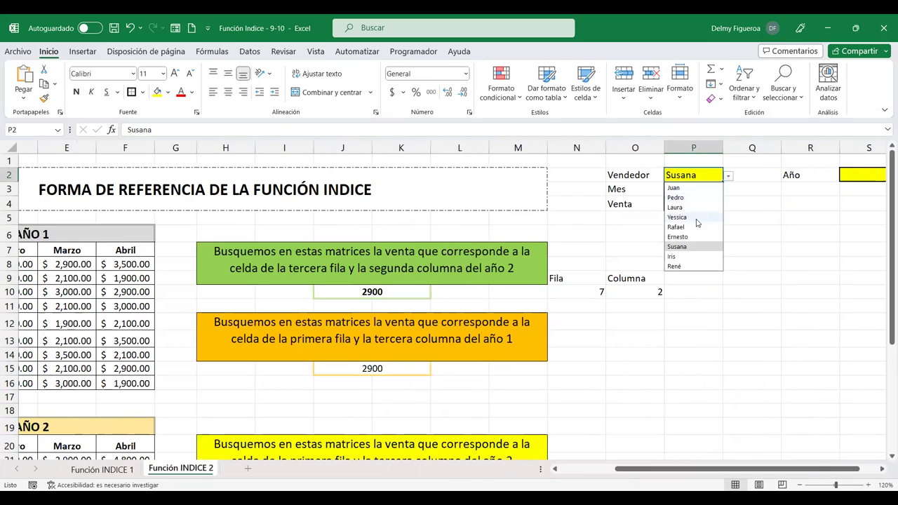
left_click(690, 258)
left_click(703, 189)
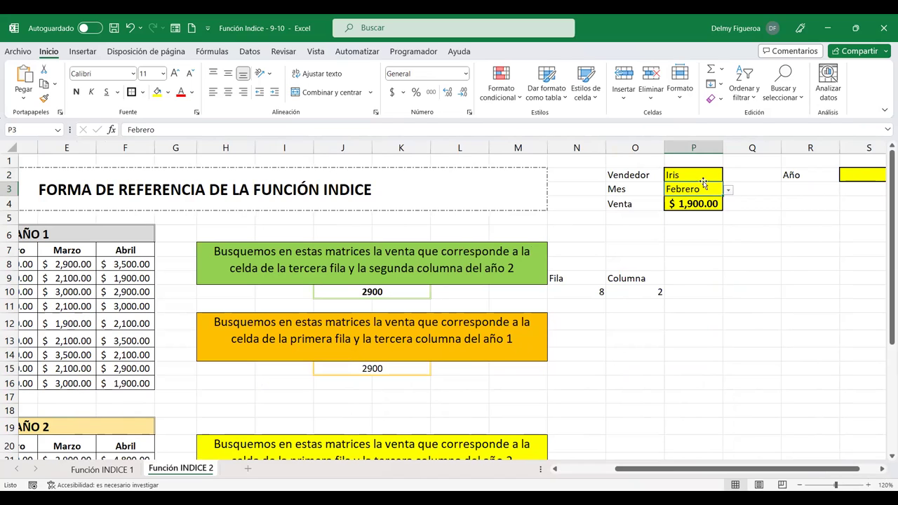
left_click(730, 196)
left_click(713, 189)
left_click(729, 189)
left_click(713, 189)
left_click(728, 191)
key("Return")
- Set the Año cell S2 to year 2
scroll(632, 364, "right", 5)
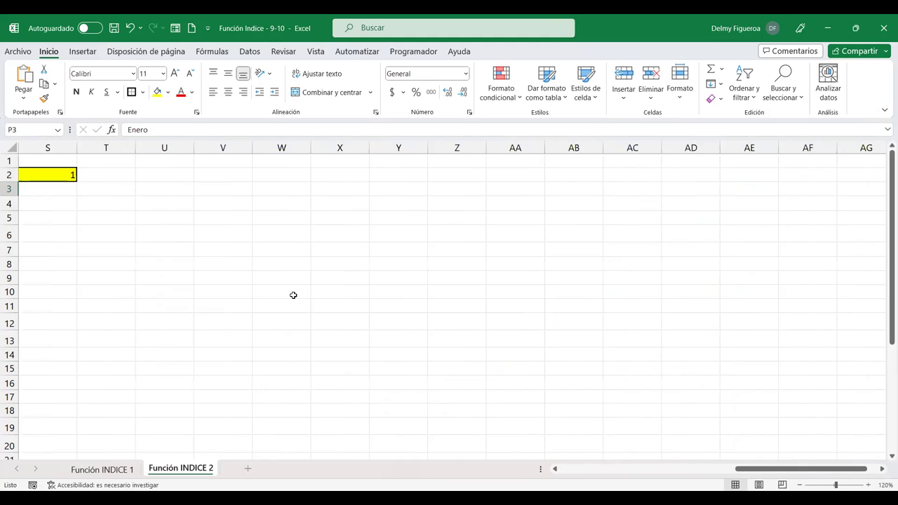
key("ctrl+Home")
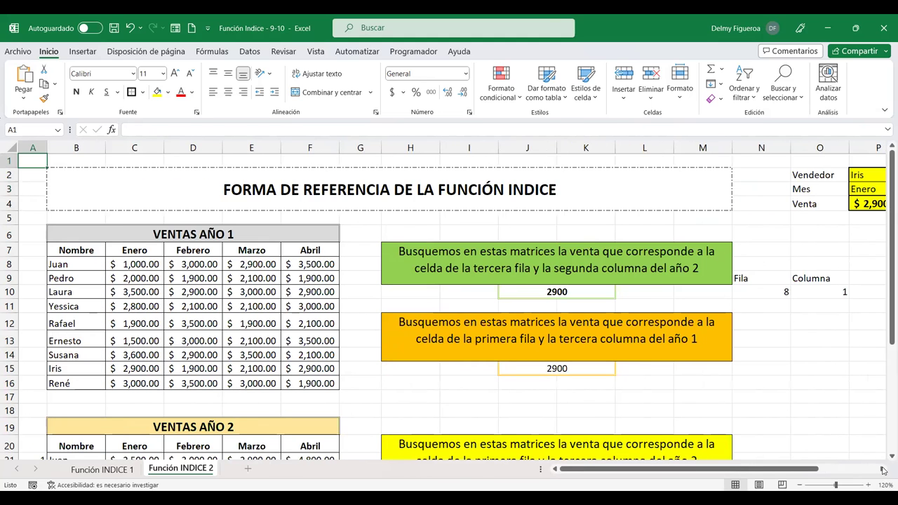
left_click(882, 468)
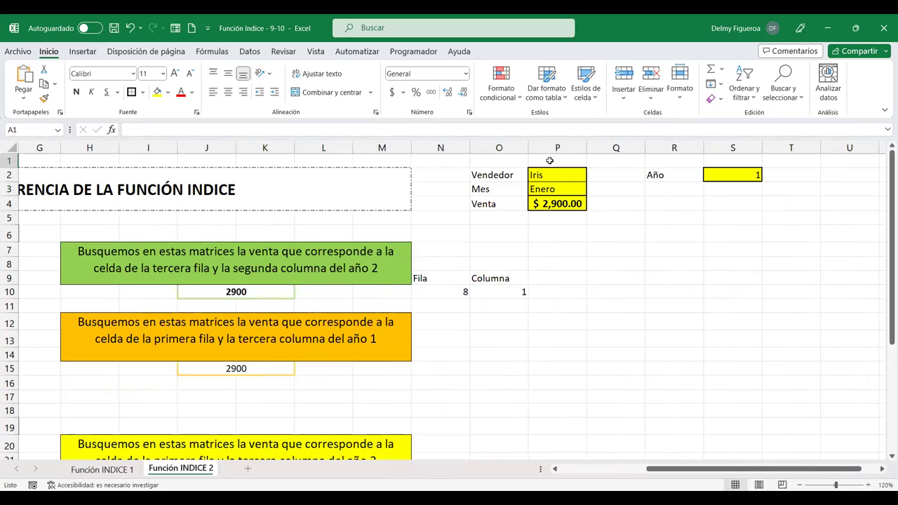
left_click(729, 177)
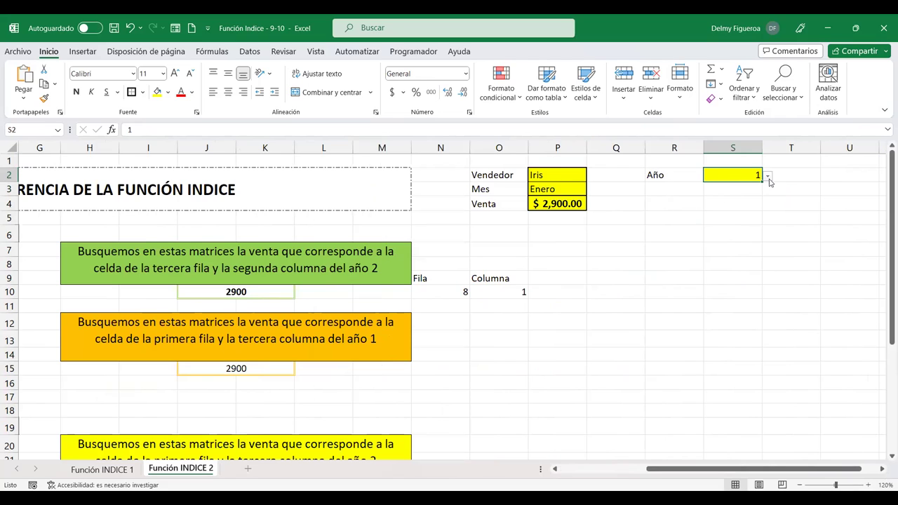
left_click(769, 176)
key("Down")
key("Return")
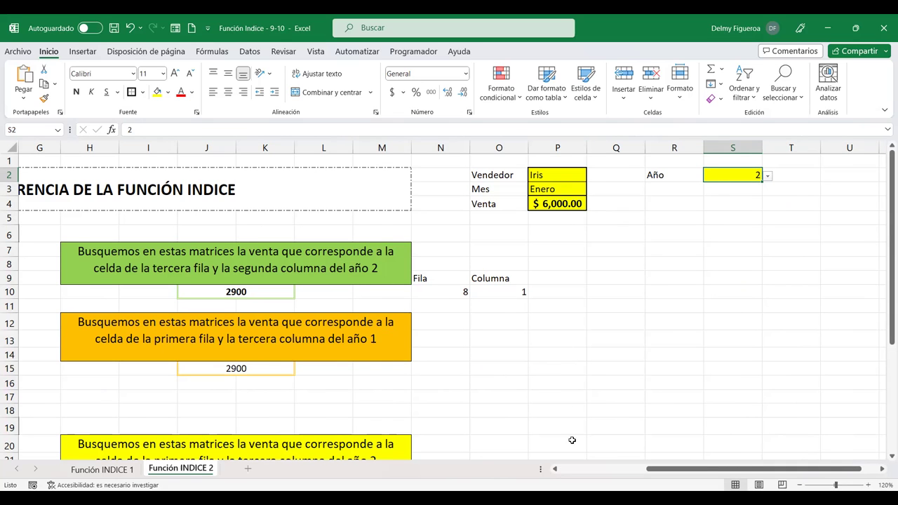
- Review the VENTAS AÑO 2 table and inspect the COINCIDIR Fila formula in N10
left_click(573, 470)
scroll(122, 341, "down", 3)
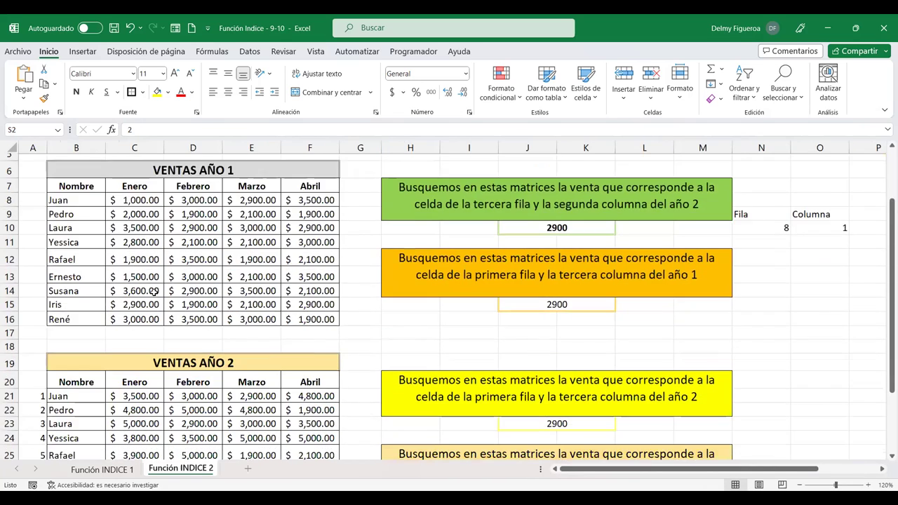
scroll(122, 340, "down", 1)
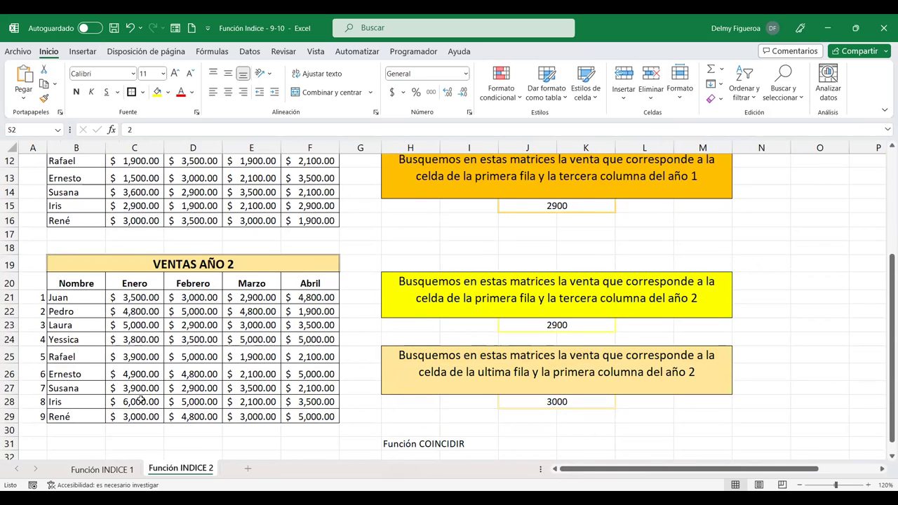
scroll(762, 194, "up", 4)
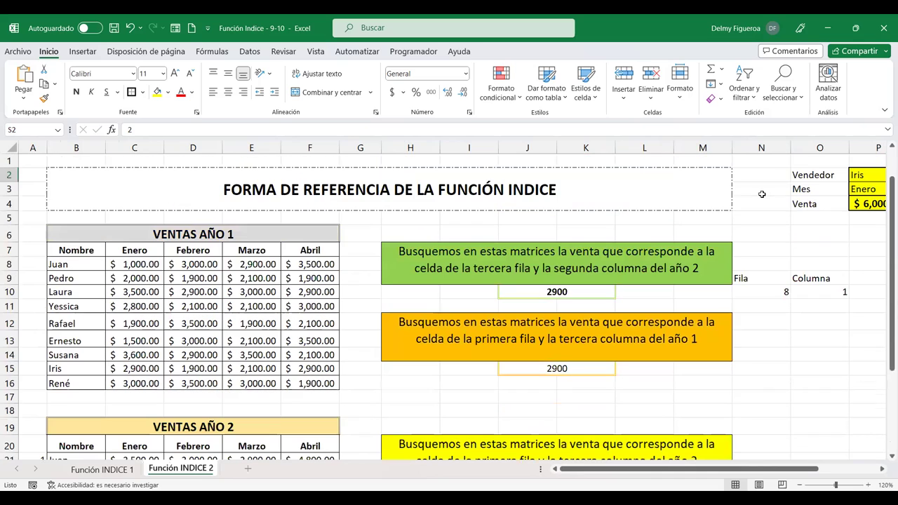
left_click(882, 474)
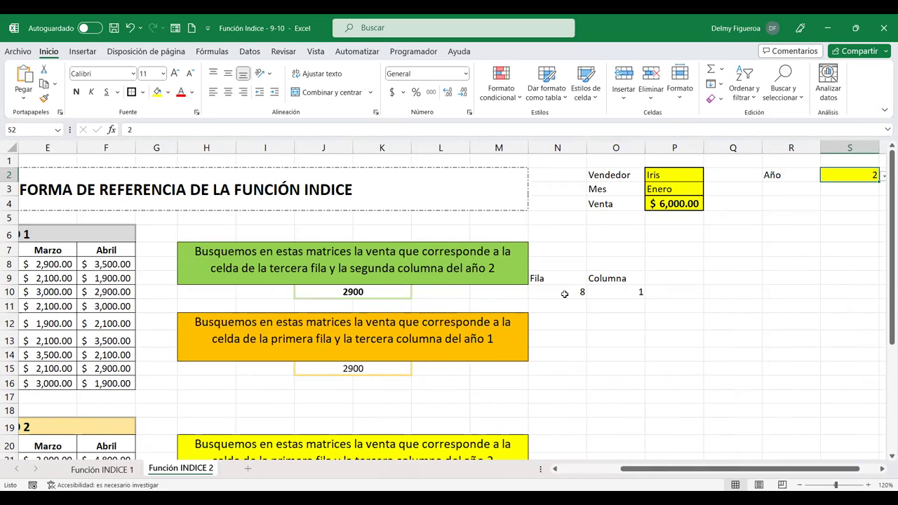
left_click(564, 294)
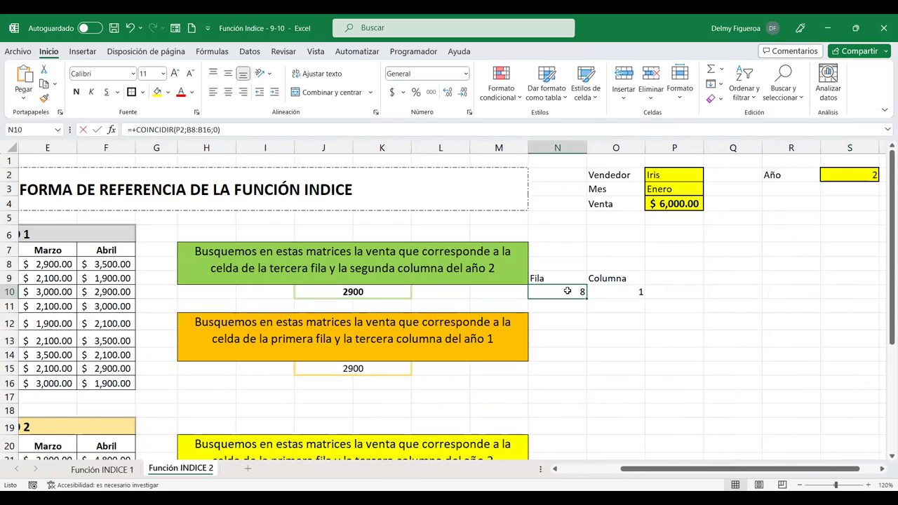
double_click(567, 290)
left_click(614, 290)
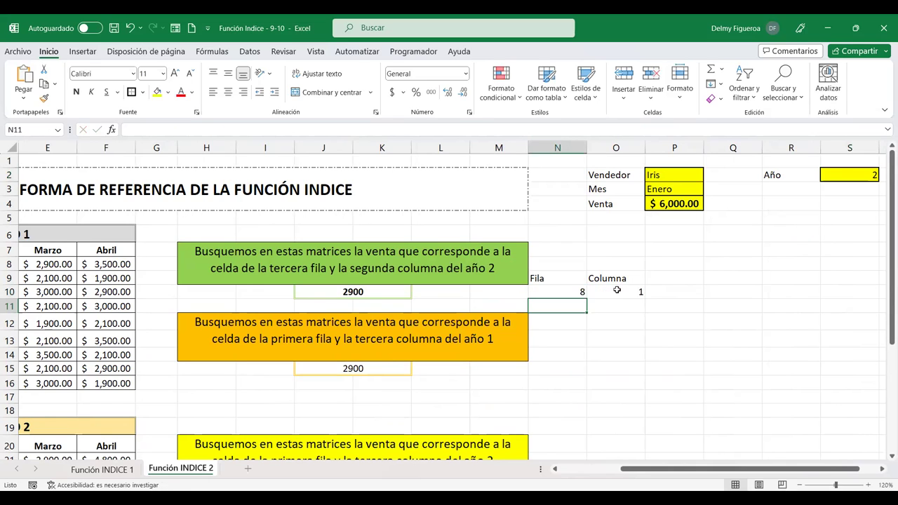
double_click(617, 291)
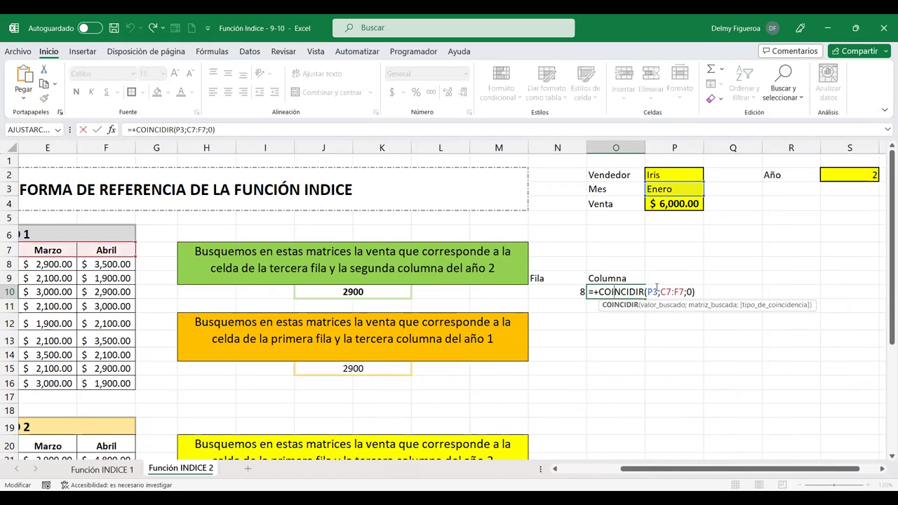
key("Escape")
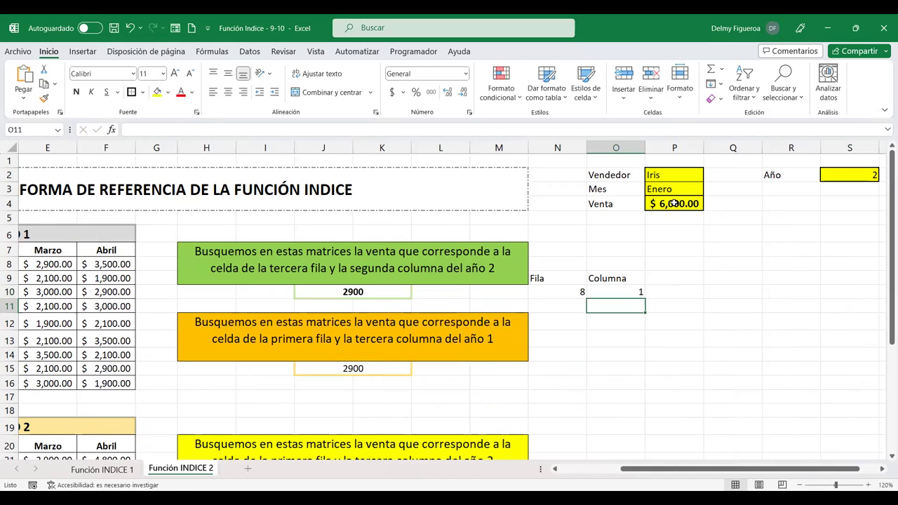
left_click(670, 203)
key("F2")
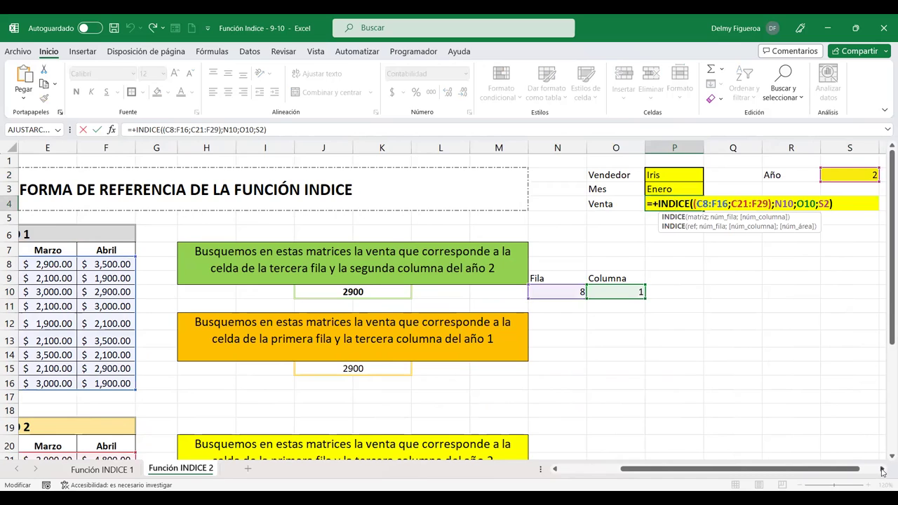
left_click(882, 469)
left_click(882, 469)
left_click(882, 469)
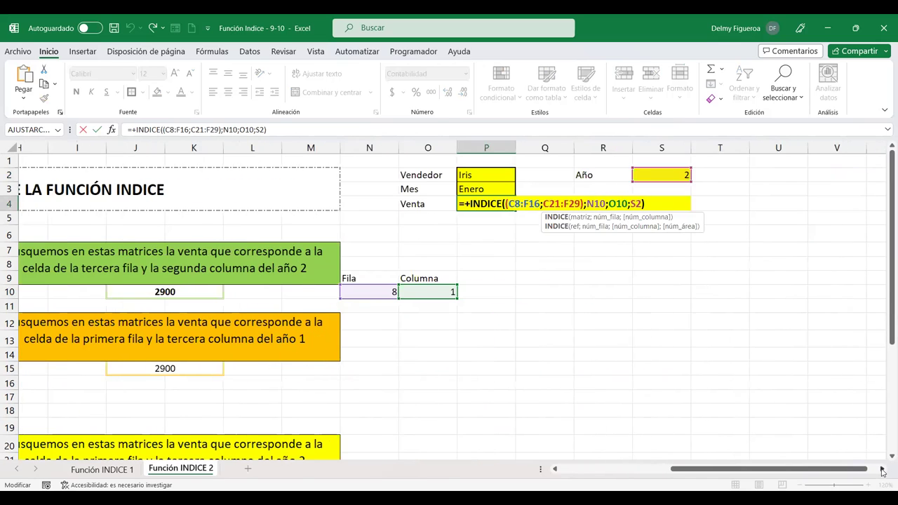
scroll(513, 219, "right", 1)
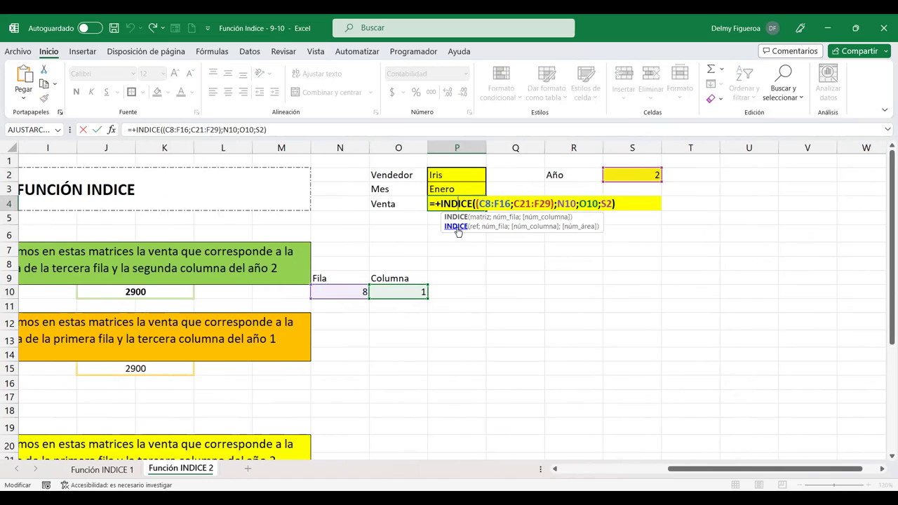
left_click(501, 203)
left_click(535, 204)
left_click(572, 203)
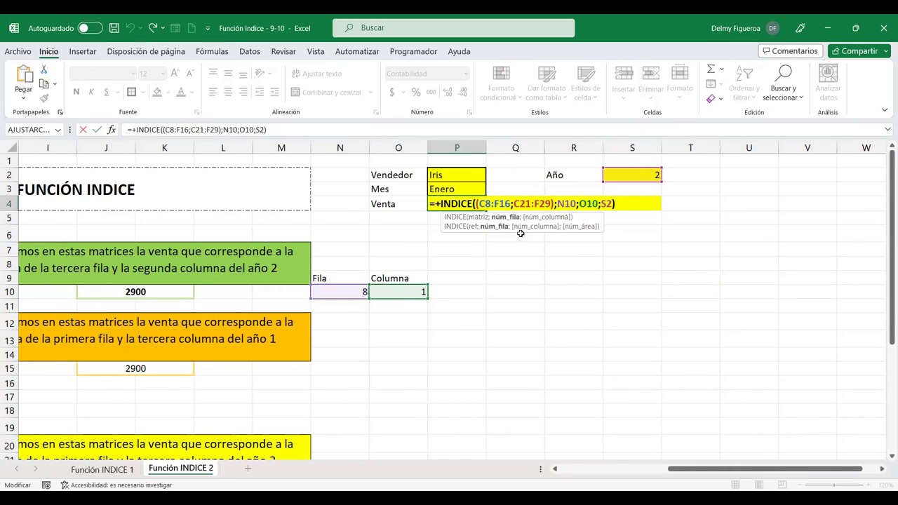
left_click(591, 203)
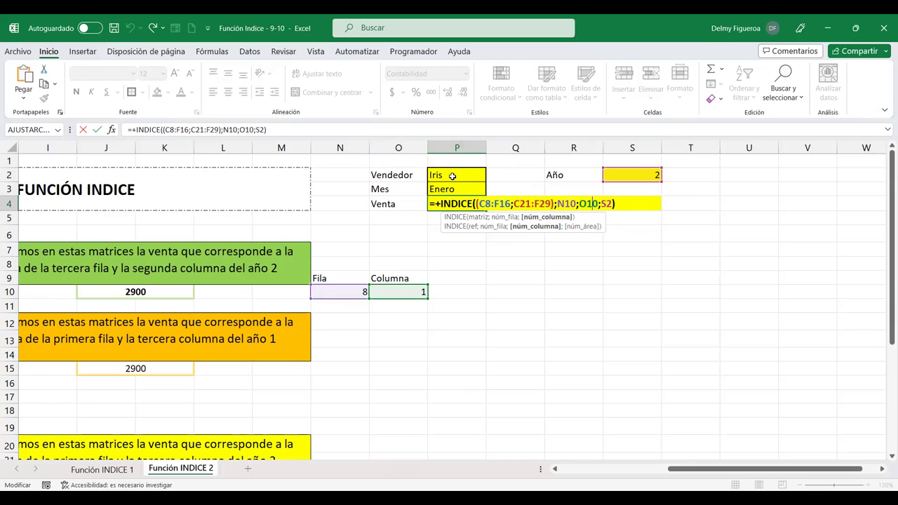
left_click(607, 204)
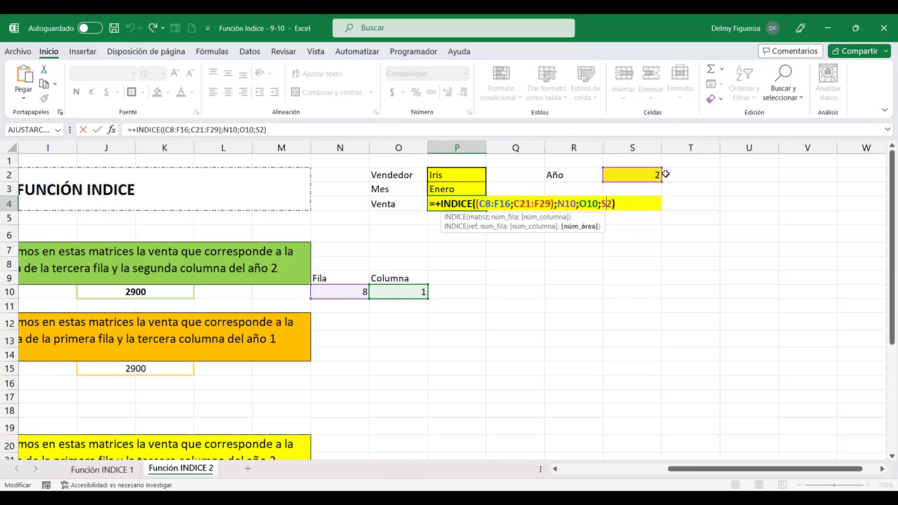
key("Return")
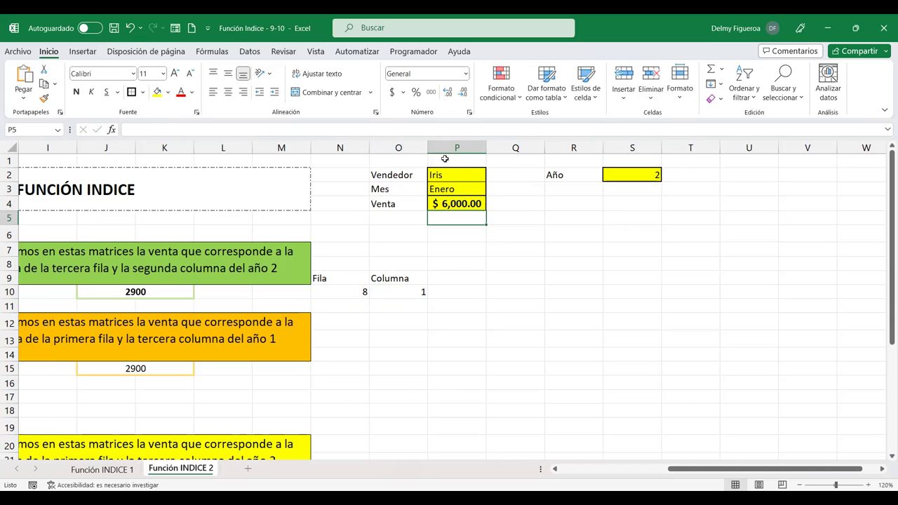
left_click(459, 176)
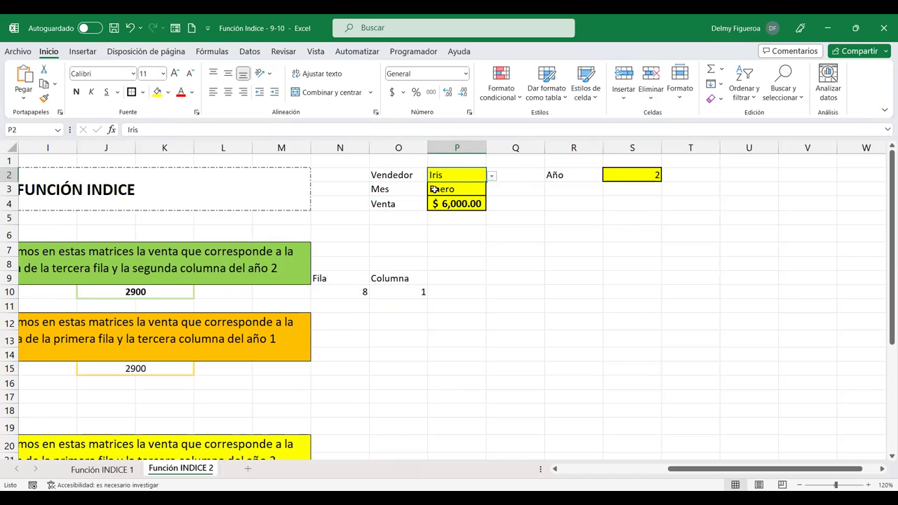
double_click(468, 203)
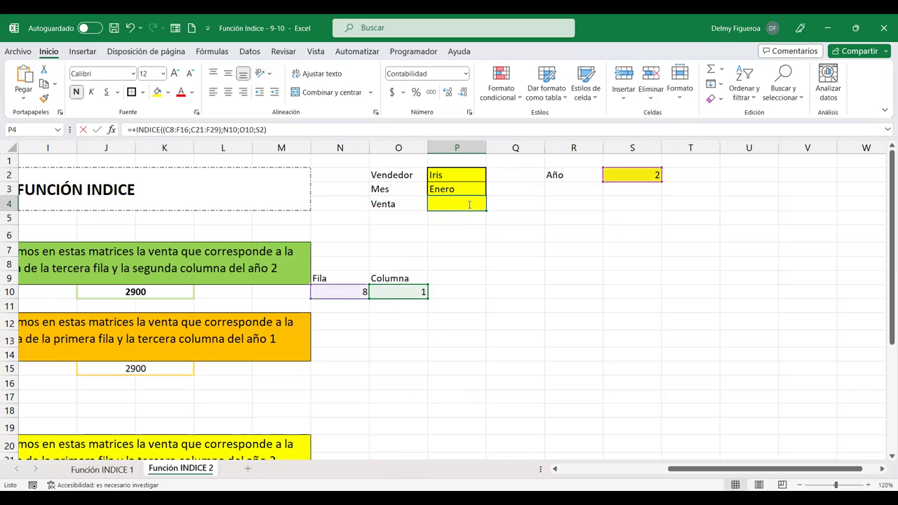
double_click(468, 203)
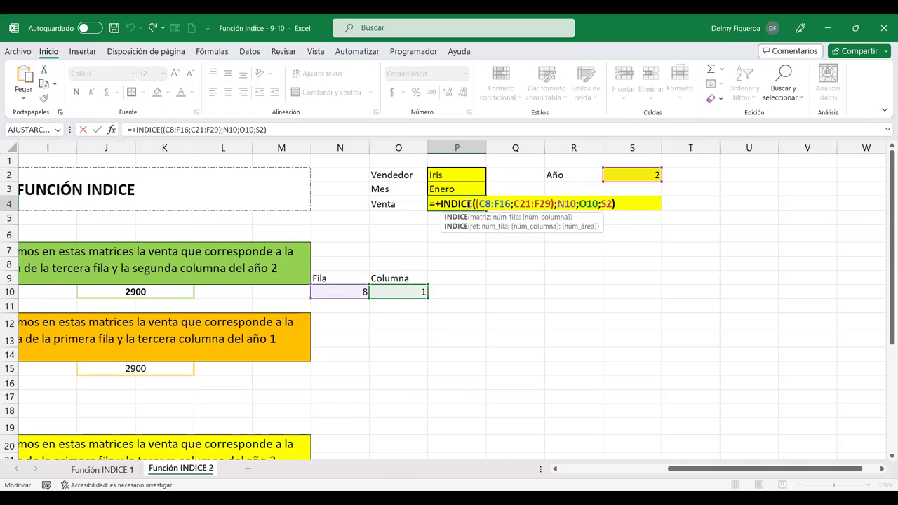
key("Return")
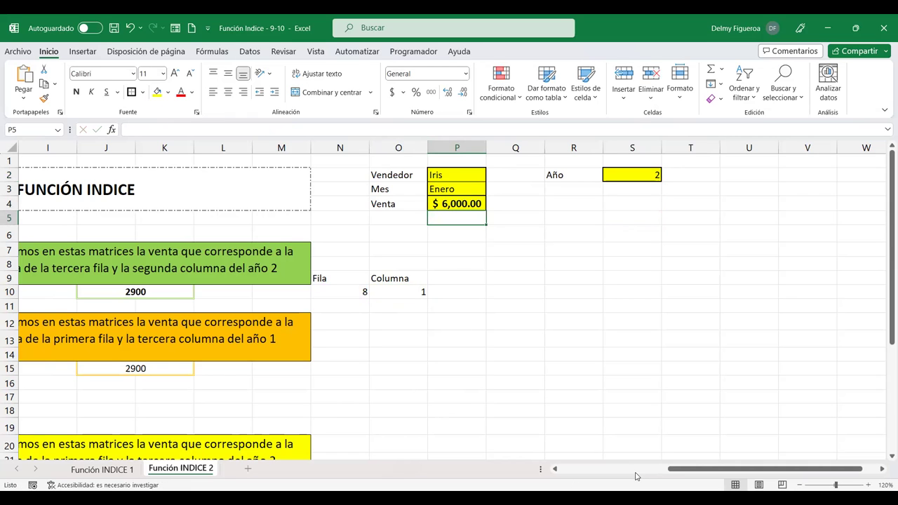
left_click(637, 476)
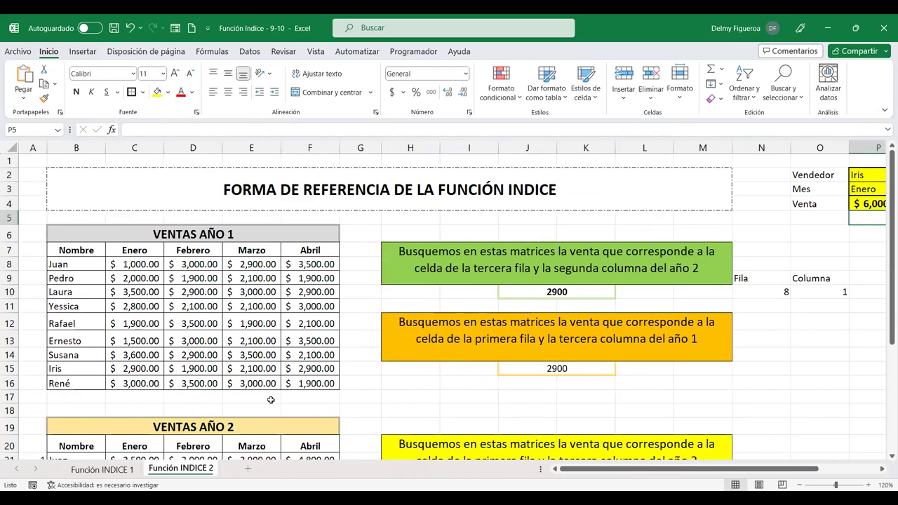
scroll(258, 340, "down", 3)
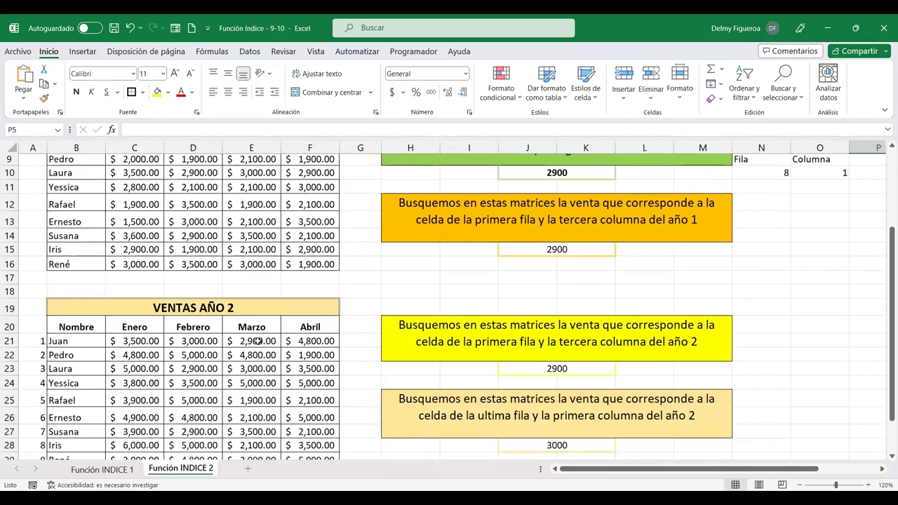
scroll(257, 337, "down", 3)
scroll(232, 391, "down", 1)
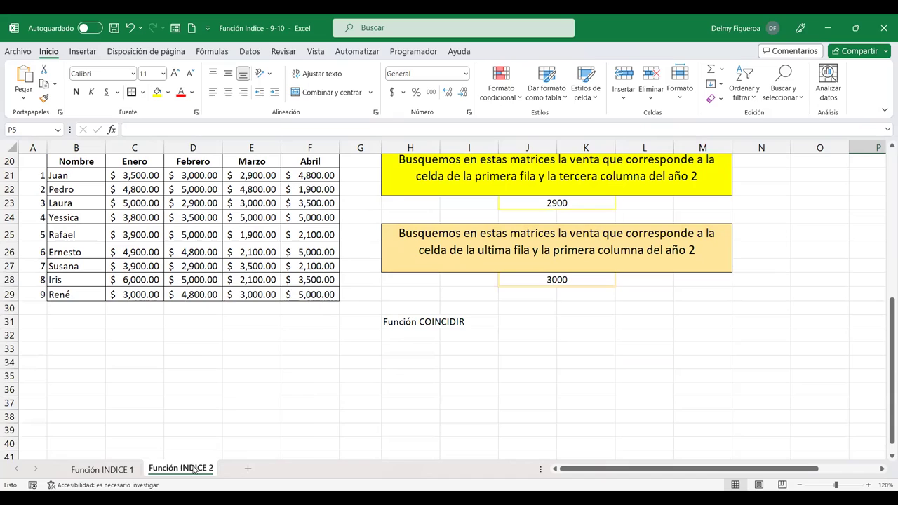
- Copy the Función INDICE 2 sheet to the end of the workbook as Función INDICE 2 (2)
right_click(194, 470)
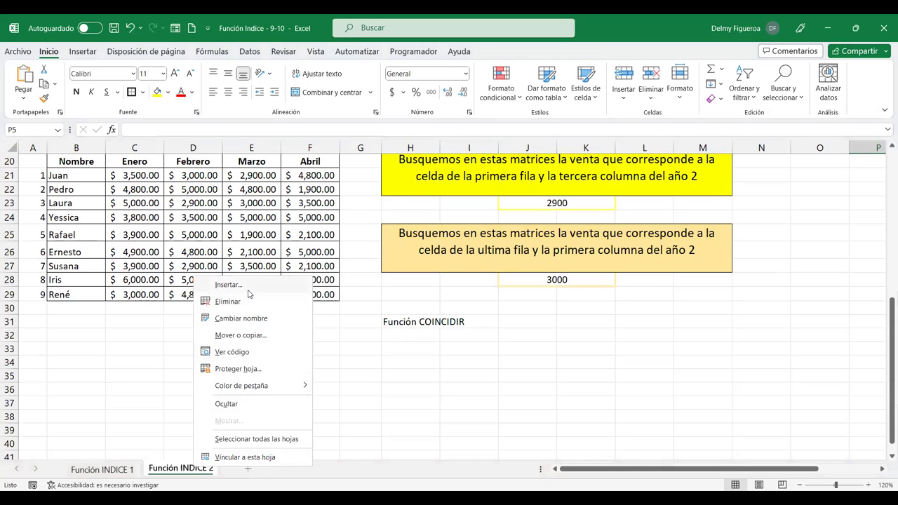
left_click(247, 337)
left_click(166, 404)
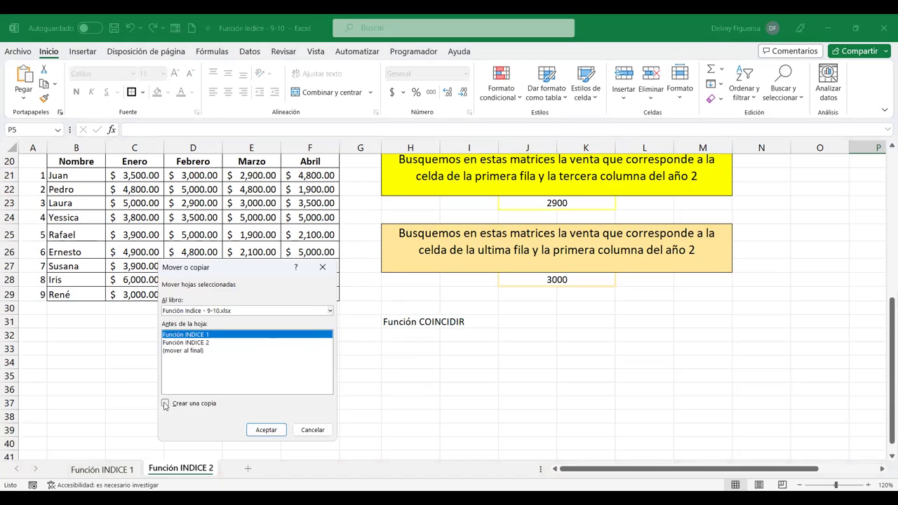
left_click(190, 350)
left_click(266, 430)
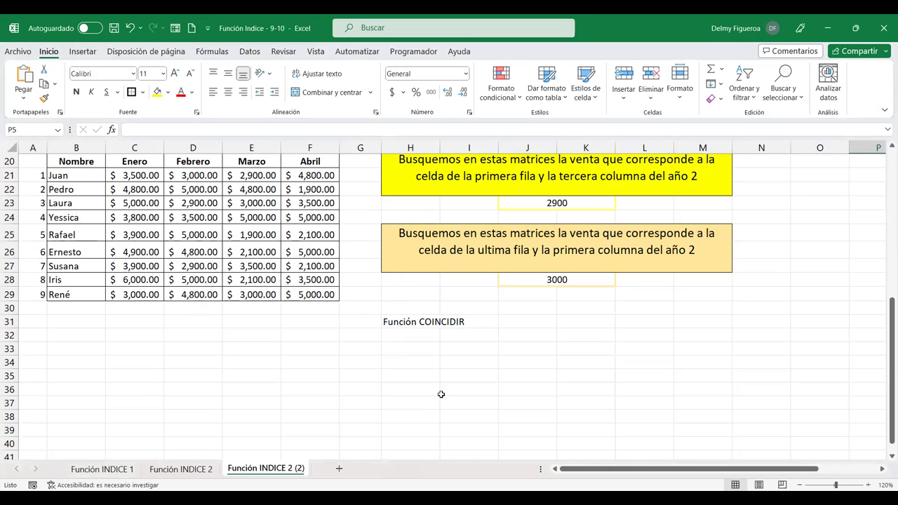
scroll(441, 395, "up", 6)
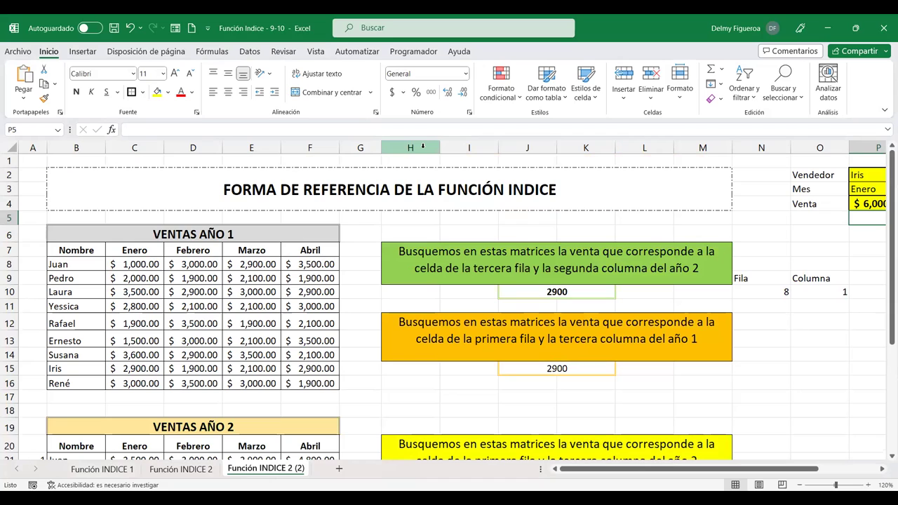
- Delete columns H through M from the copied sheet
left_click(423, 146)
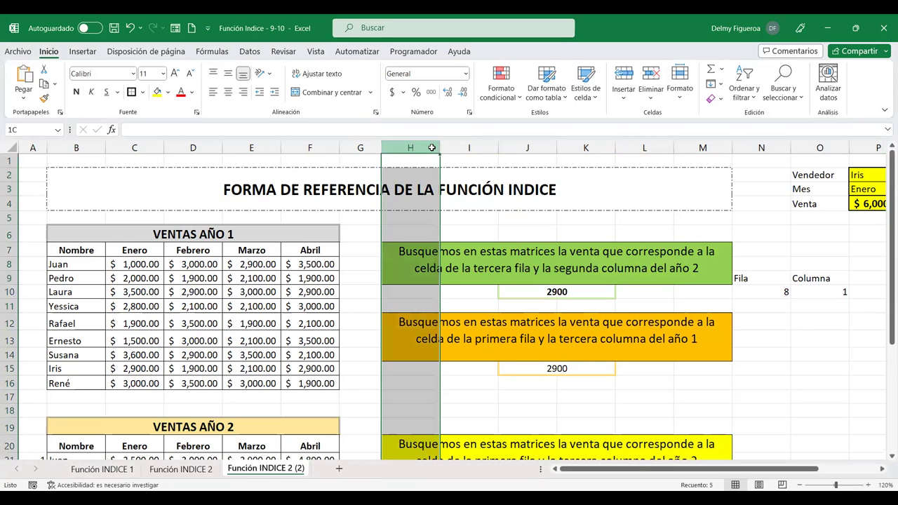
left_click_drag(704, 184, 709, 184)
right_click(644, 312)
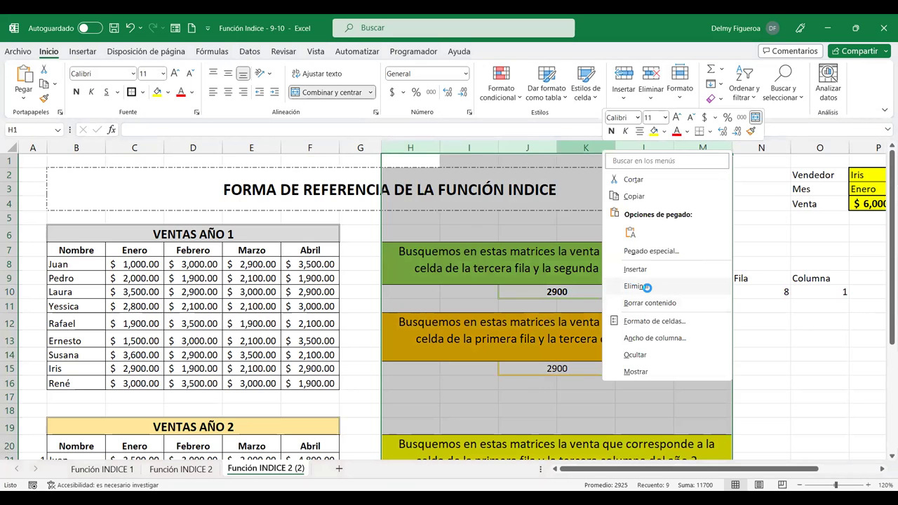
left_click(633, 286)
left_click(537, 360)
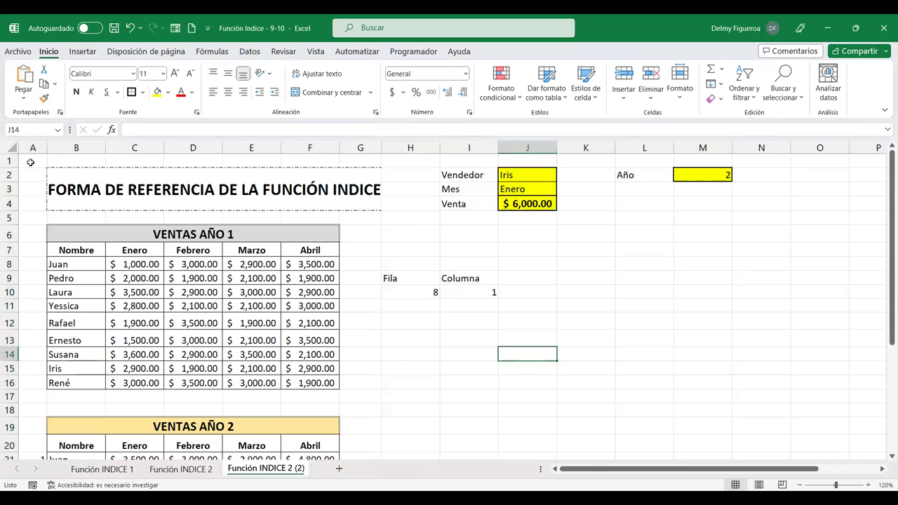
- Delete rows 2 to 4 holding the title and Vendedor/Venta area
left_click_drag(22, 173, 761, 175)
left_click_drag(9, 173, 7, 202)
right_click(7, 202)
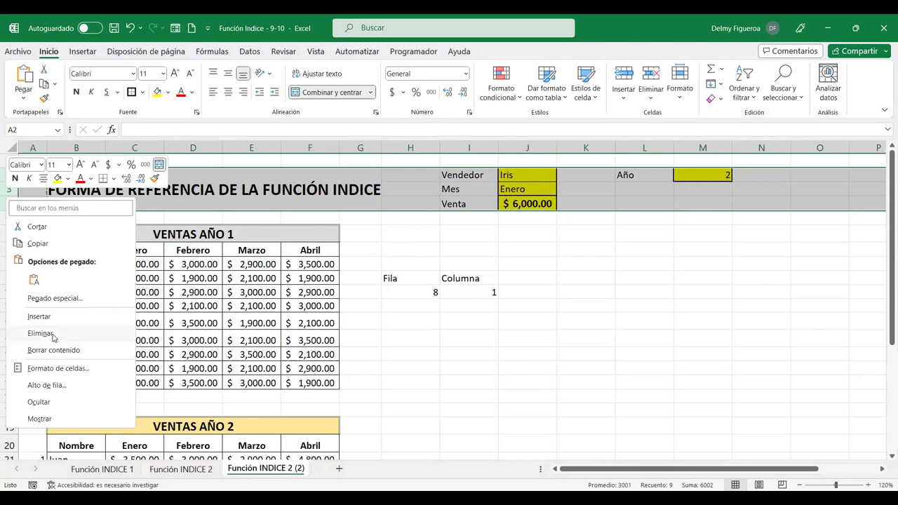
left_click(40, 333)
- Clear the leftover #¡REF! Fila/Columna cells in H3:K13
left_click_drag(431, 223, 509, 271)
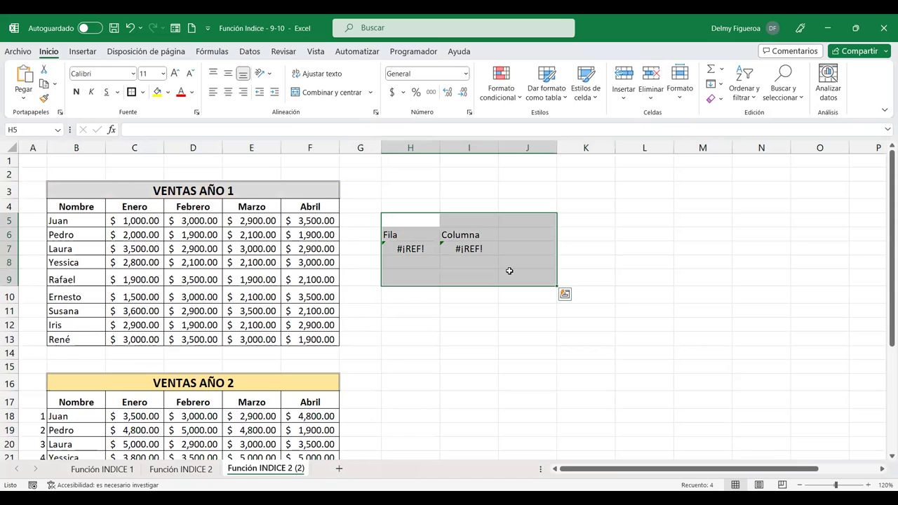
left_click(419, 249)
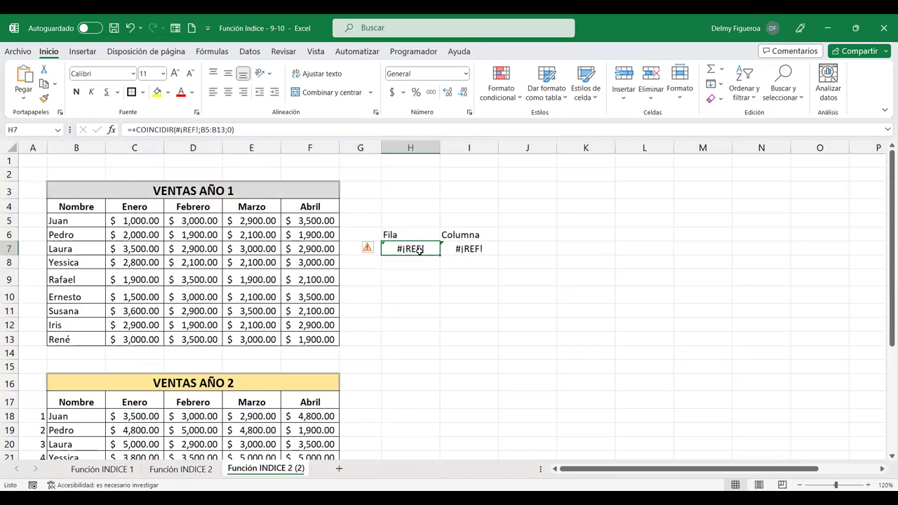
double_click(422, 248)
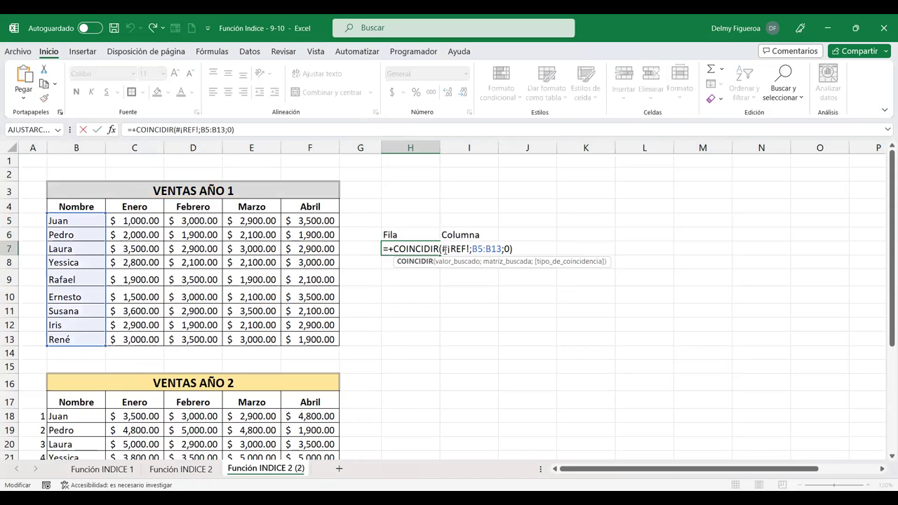
key("Return")
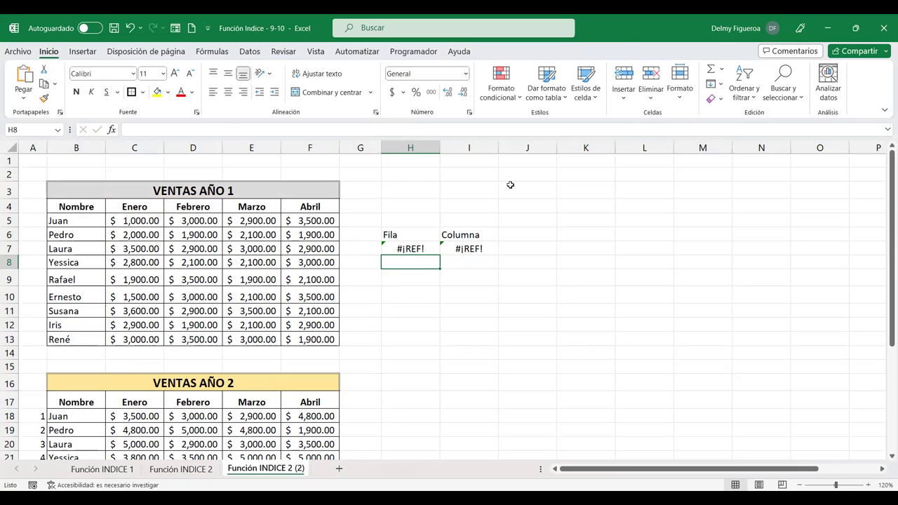
left_click(469, 248)
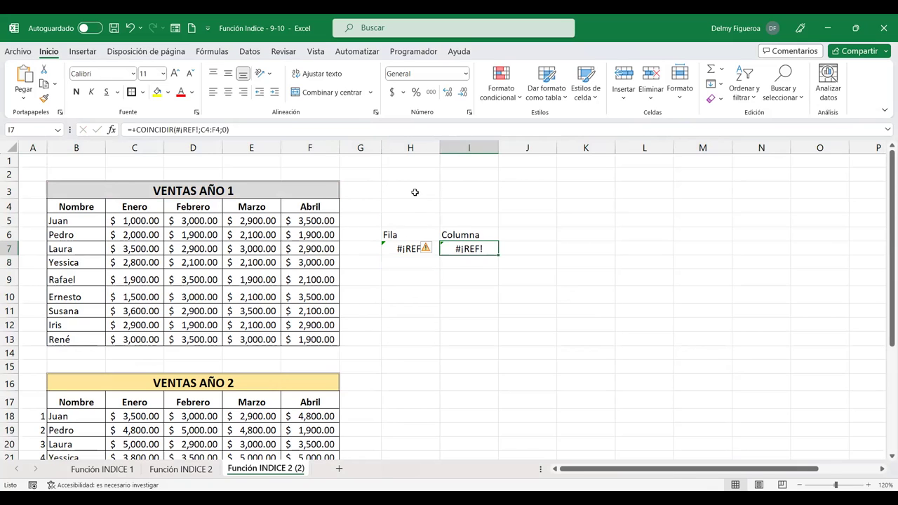
left_click_drag(415, 192, 582, 340)
key("Delete")
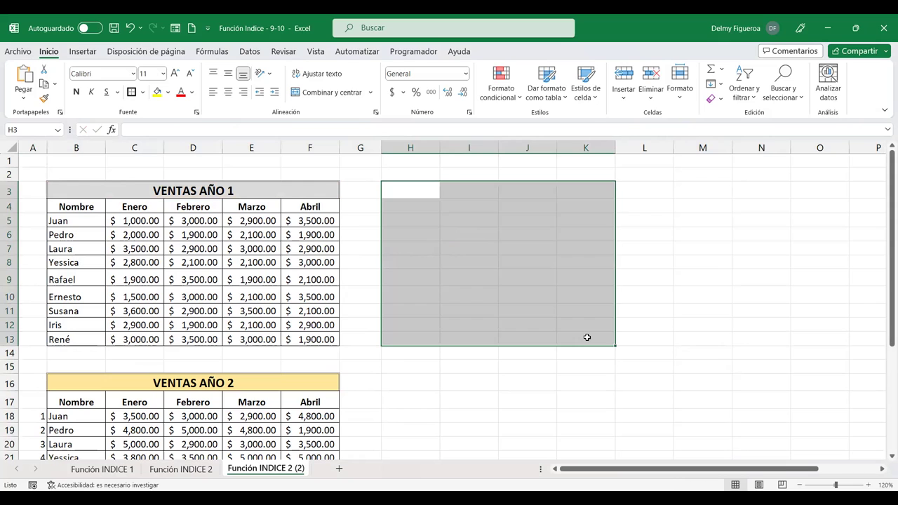
- Insert entire blank rows at A1, repeating with F4 until VENTAS AÑO 1 starts at row 10
key("ctrl+Home")
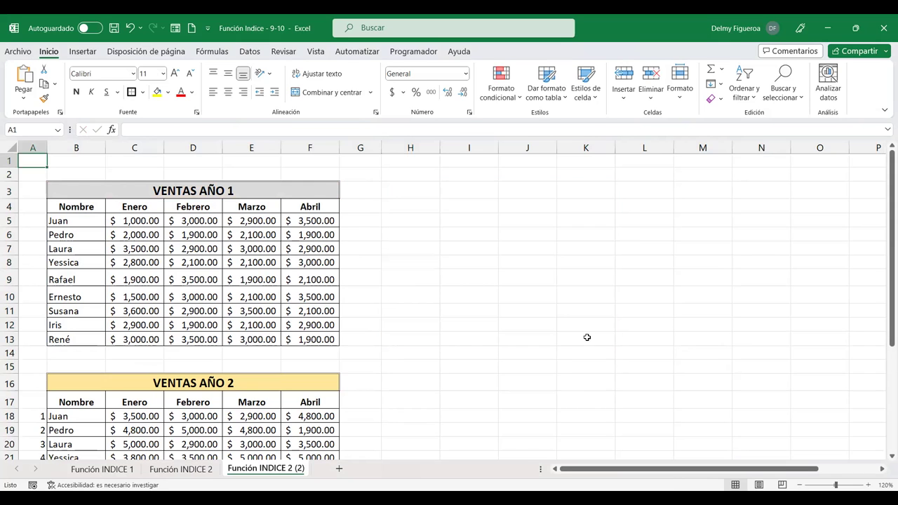
scroll(441, 299, "down", 3)
scroll(440, 299, "up", 3)
key("ctrl+plus")
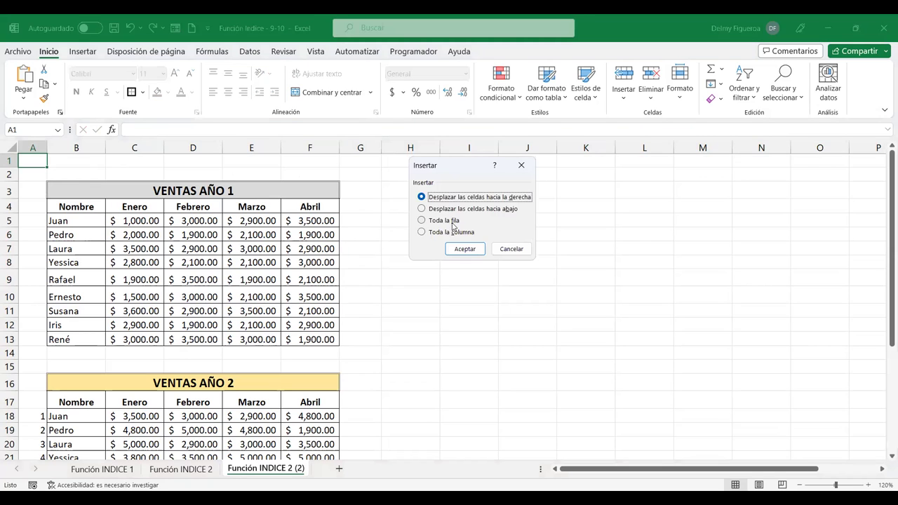
left_click(453, 223)
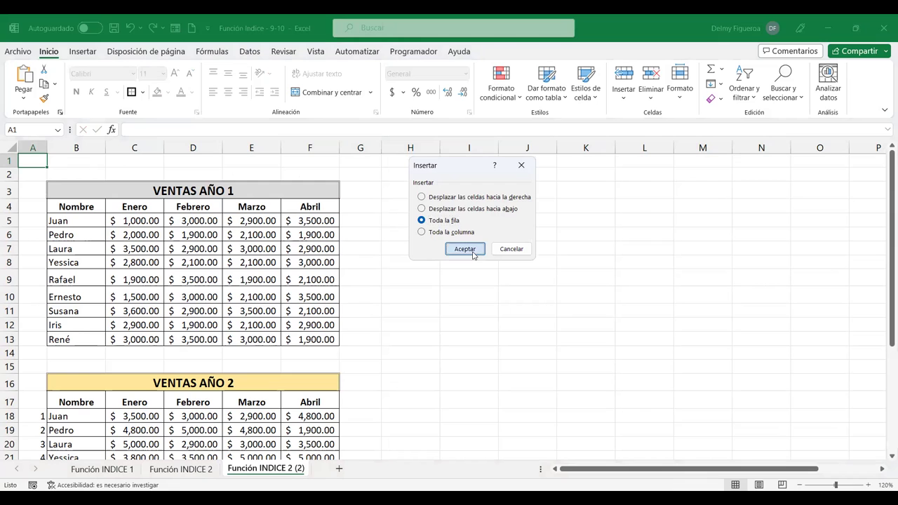
left_click(472, 252)
key("F4")
key("F4")
key("F4")
key("F4")
key("F4")
key("F4")
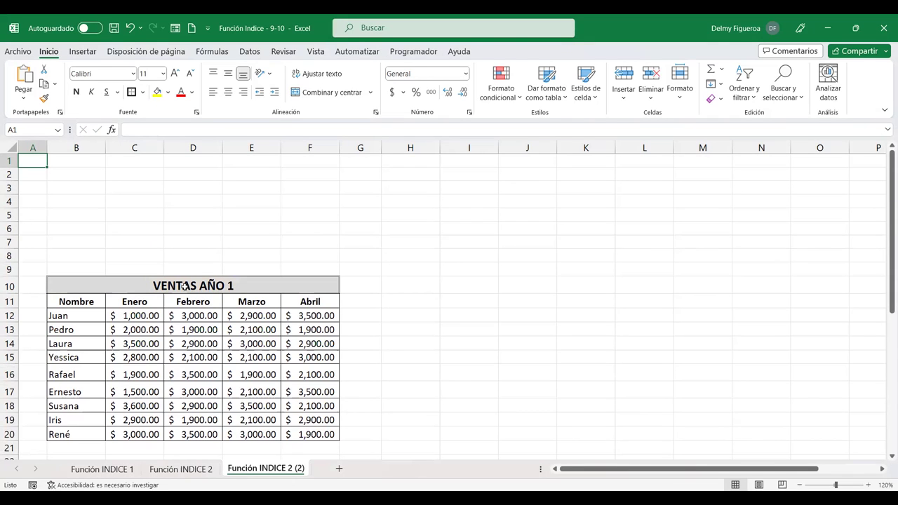
- Copy both sales tables B10:F33 and paste them starting at H10
scroll(184, 286, "down", 1)
left_click_drag(181, 244, 202, 457)
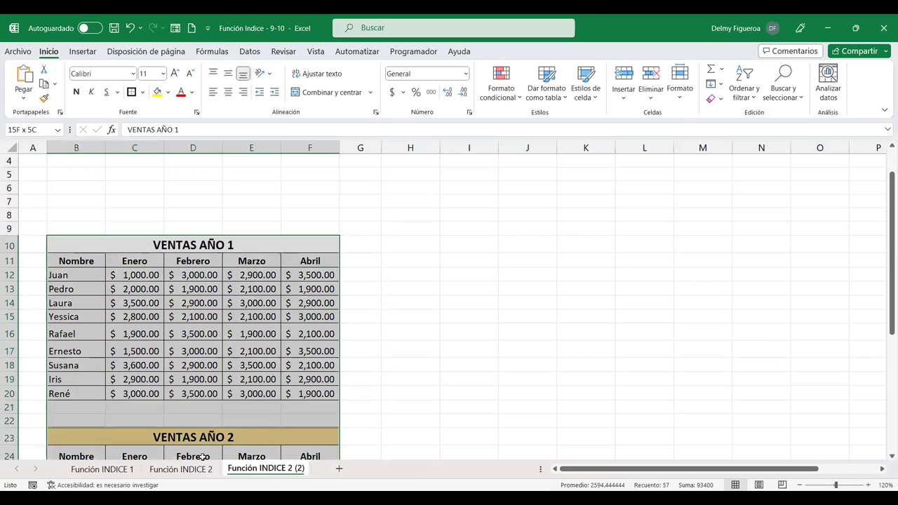
scroll(203, 421, "down", 2)
scroll(245, 384, "down", 3)
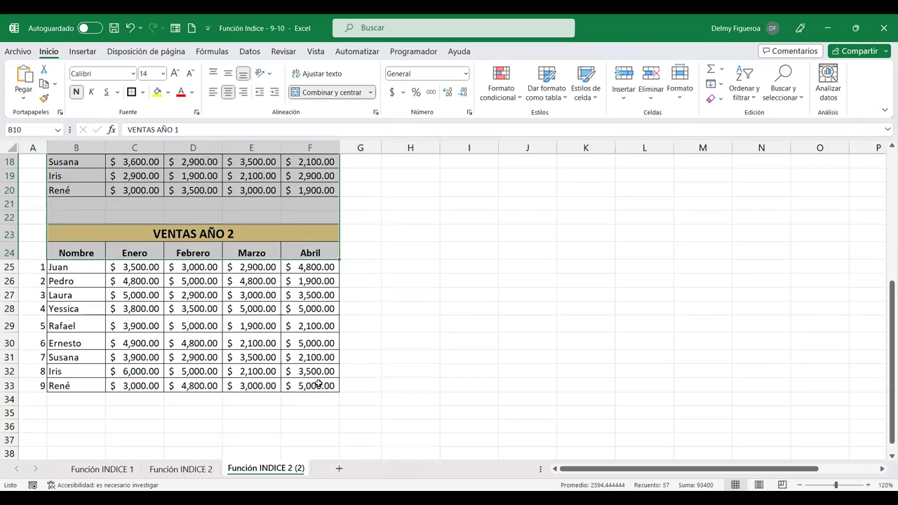
left_click(320, 385, "shift")
key("ctrl+c")
scroll(431, 347, "up", 3)
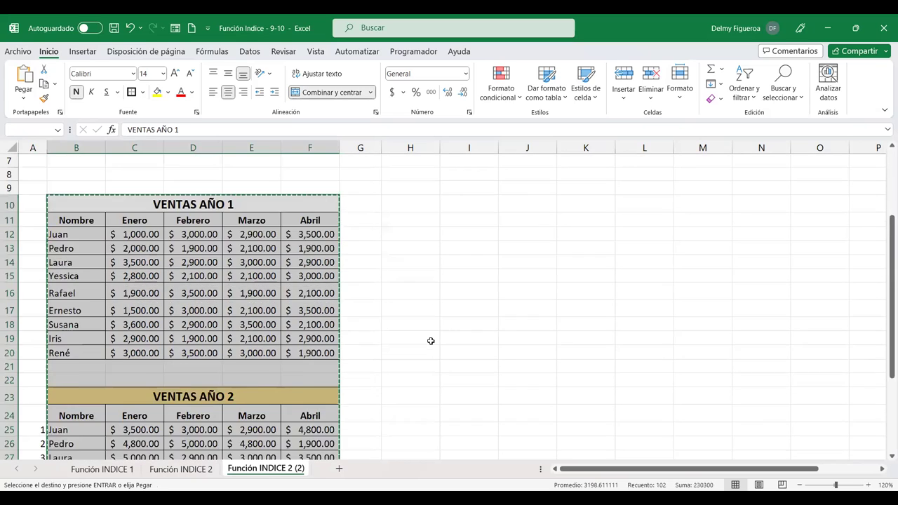
scroll(431, 330, "up", 3)
left_click(425, 286)
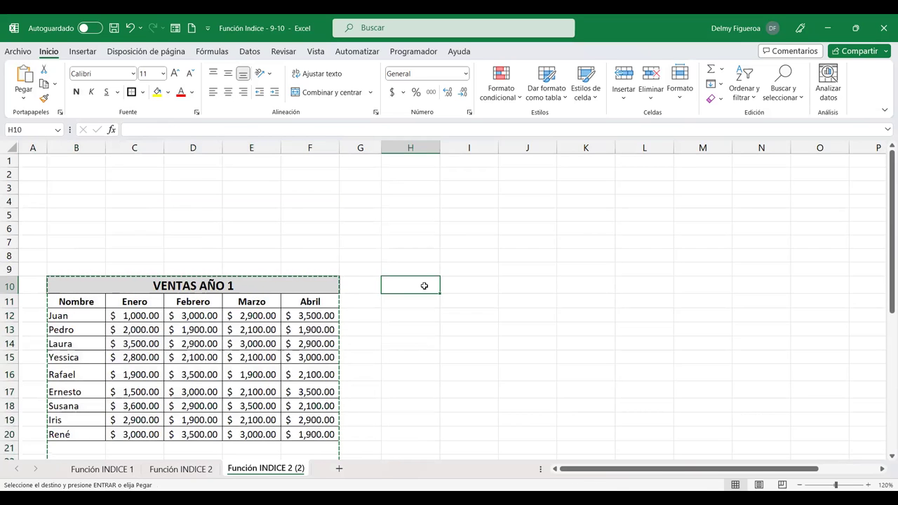
key("ctrl+v")
- Retitle the pasted tables VENTAS AÑO 3 and VENTAS AÑO 4
double_click(572, 289)
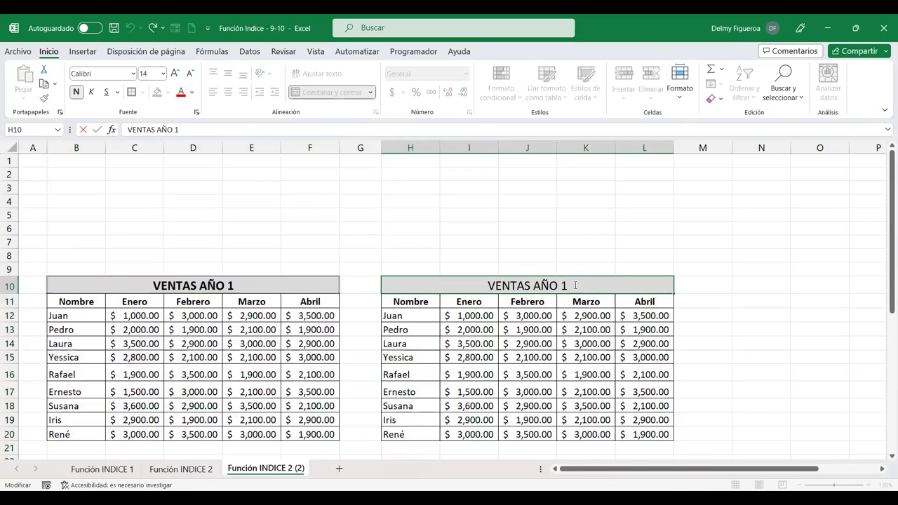
key("BackSpace")
type("3")
key("Return")
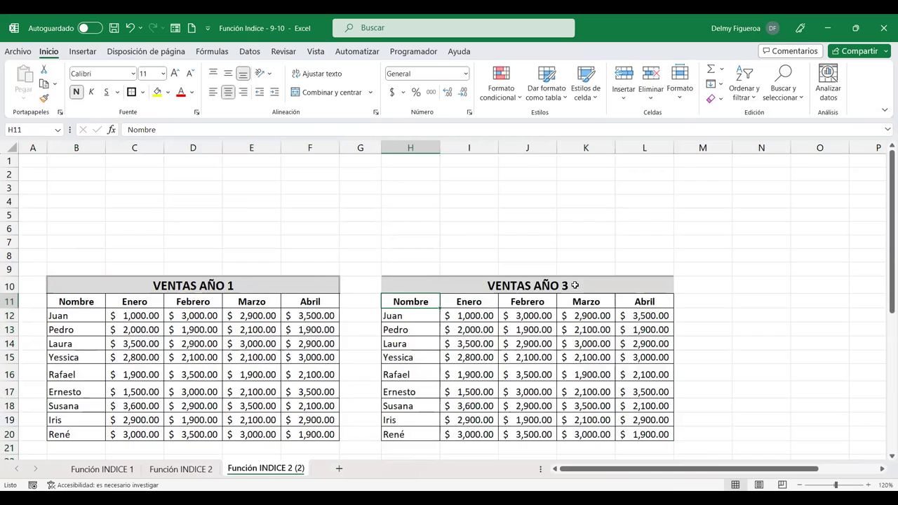
scroll(576, 238, "down", 6)
double_click(578, 234)
key("BackSpace")
type("4")
key("Return")
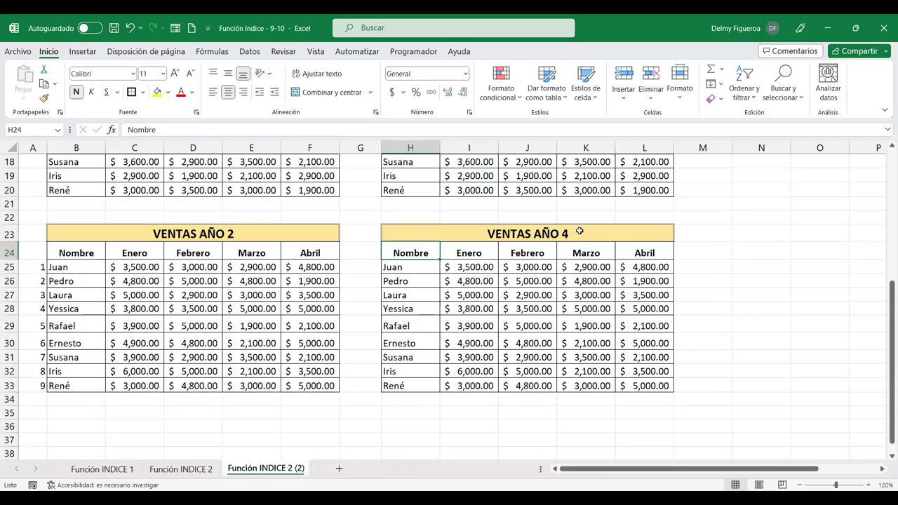
scroll(369, 356, "up", 5)
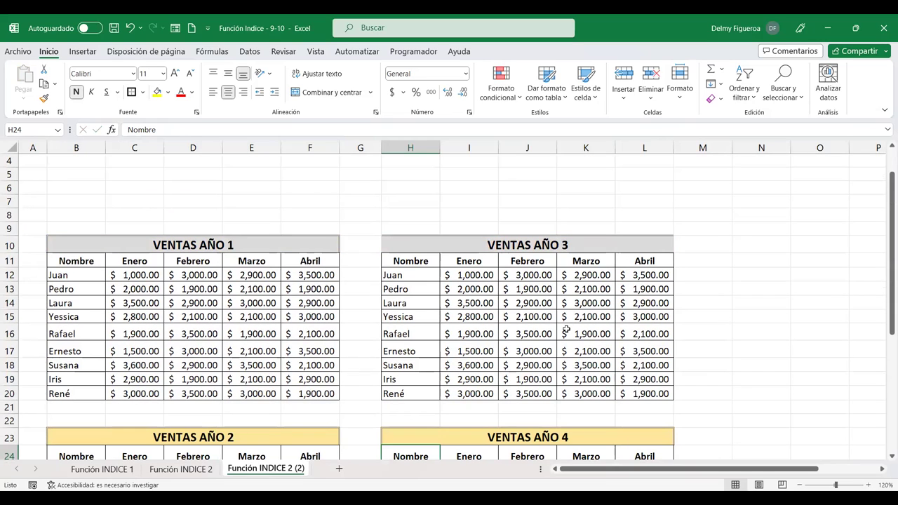
scroll(566, 330, "up", 1)
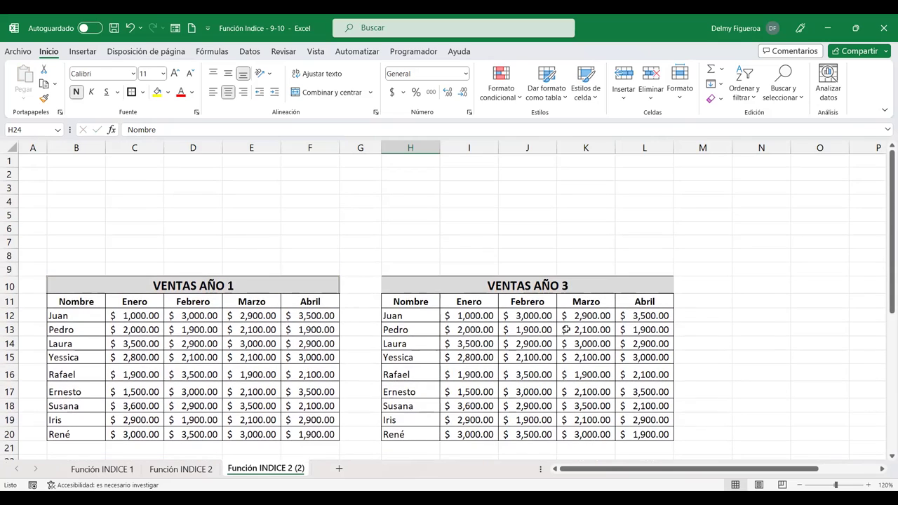
- Enter the labels Vendedor, Mes and Año in B2, B3 and B4
left_click(35, 157)
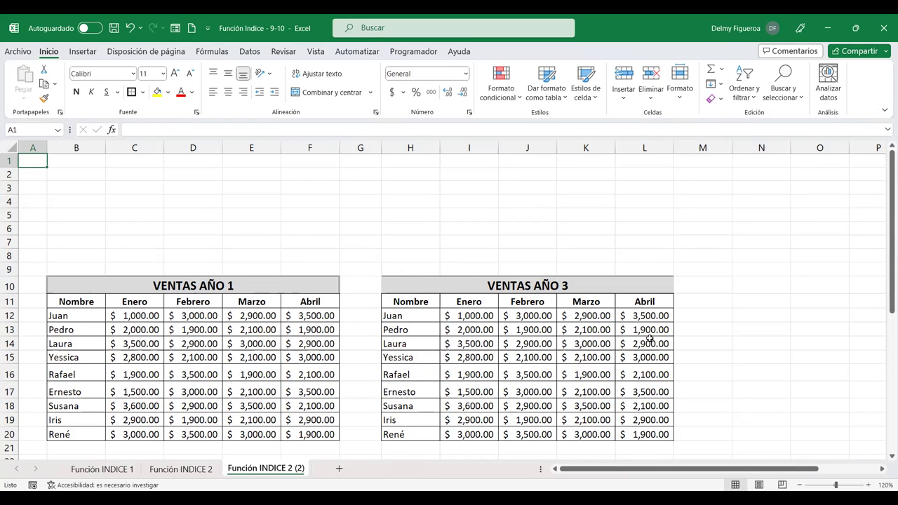
scroll(650, 340, "down", 6)
scroll(595, 328, "up", 6)
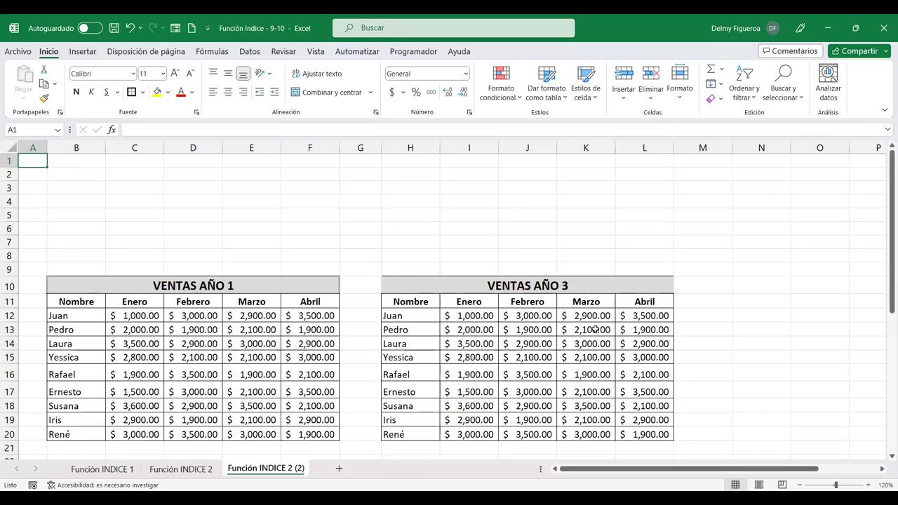
left_click(90, 176)
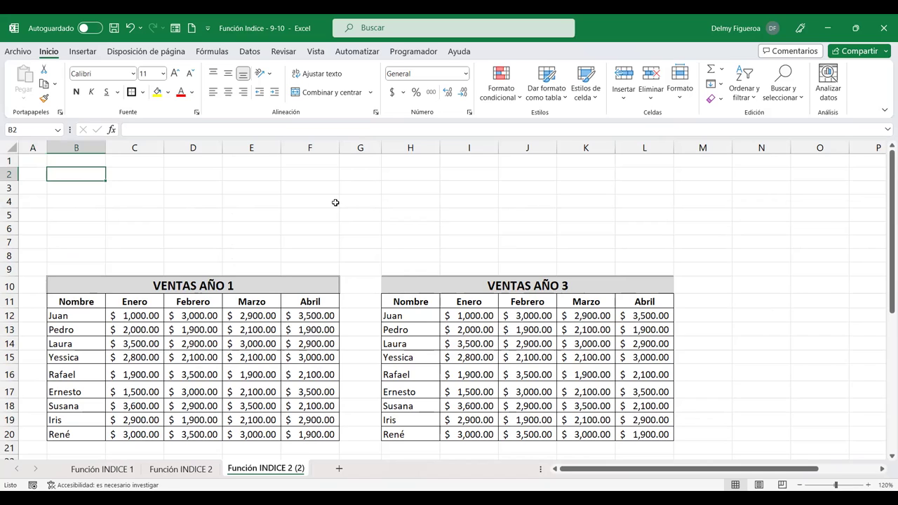
type("Vendedor")
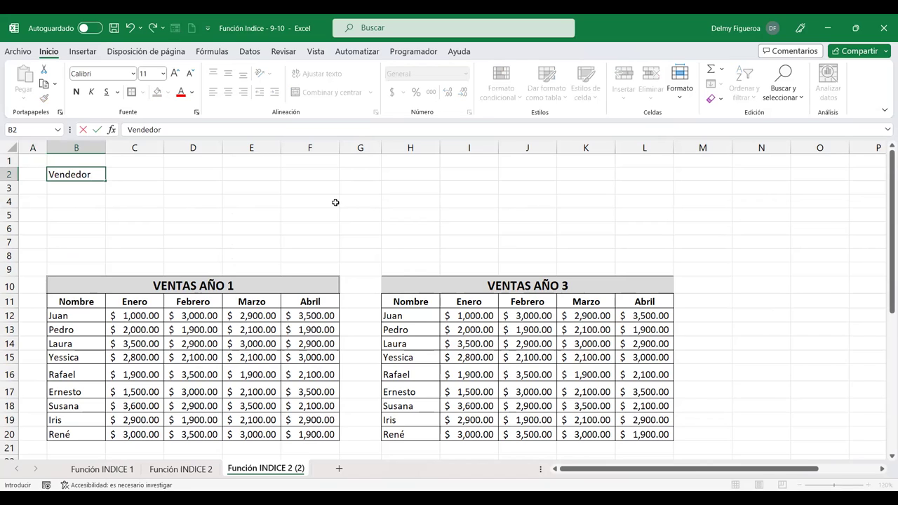
key("Return")
type("Mes")
key("Return")
type("Año")
key("Return")
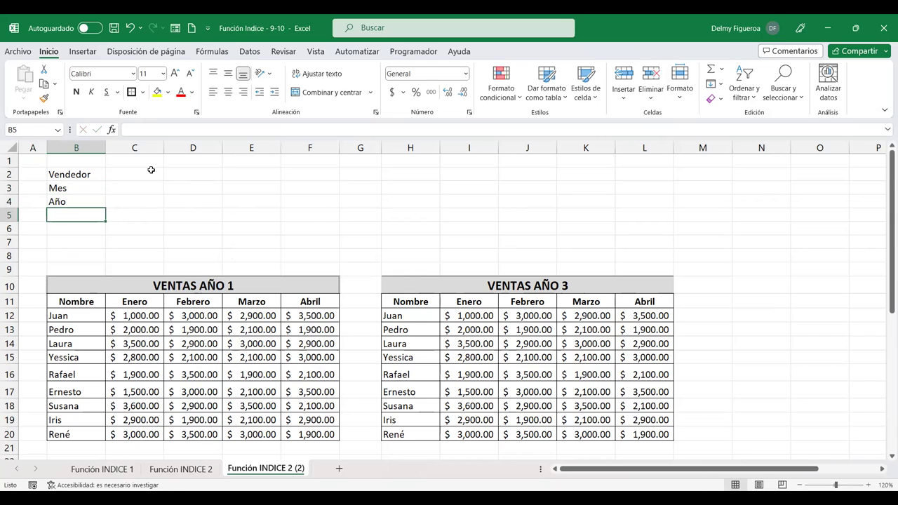
- Fill the input cells C2:C4 with yellow
left_click_drag(151, 170, 146, 203)
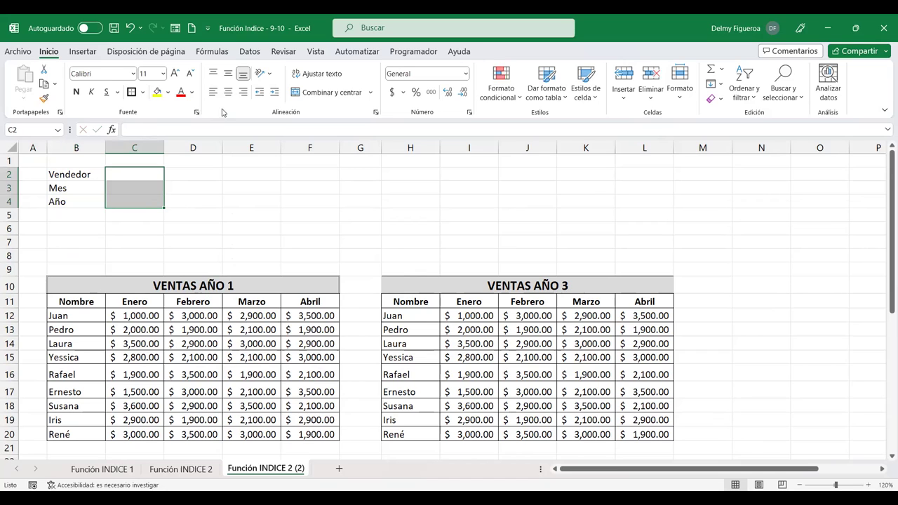
left_click(157, 92)
left_click(140, 172)
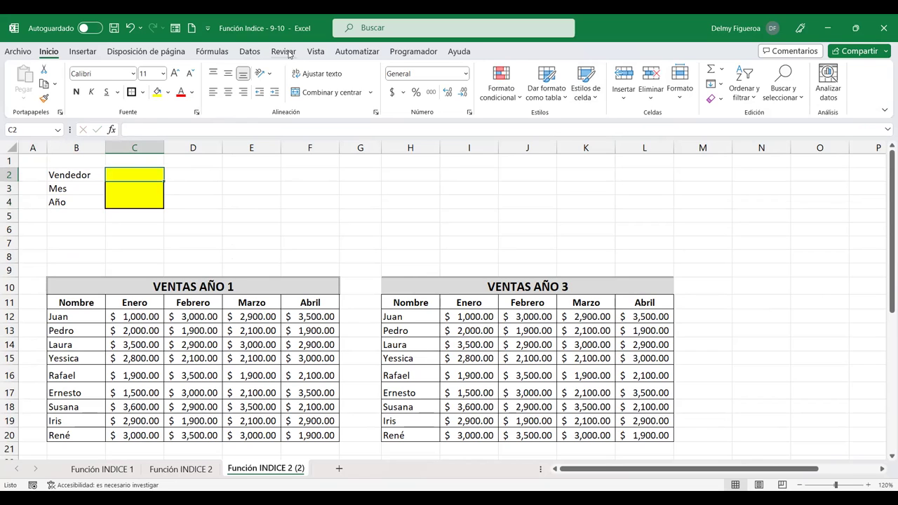
left_click(253, 51)
- Give C2 a list validation sourced from the salesperson names in B12:B20
left_click(660, 99)
left_click(429, 160)
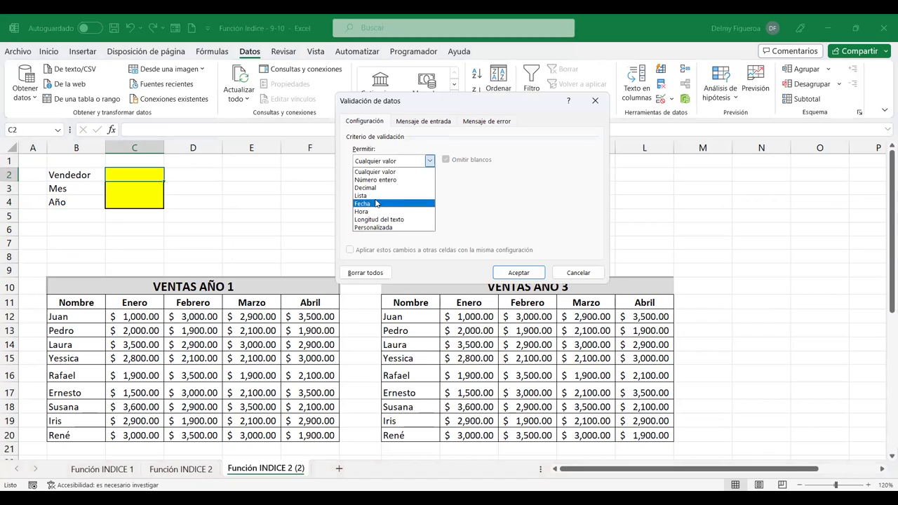
left_click(361, 195)
left_click(435, 210)
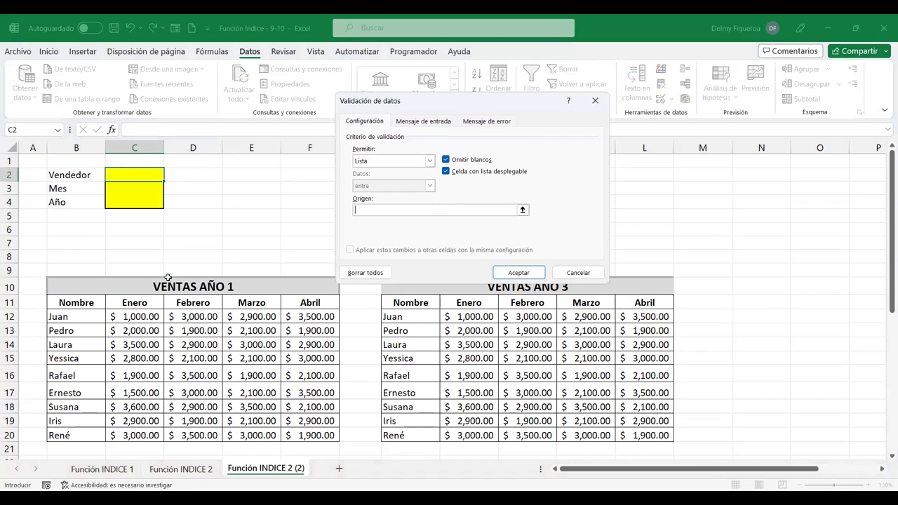
left_click(92, 318)
left_click_drag(93, 347, 95, 430)
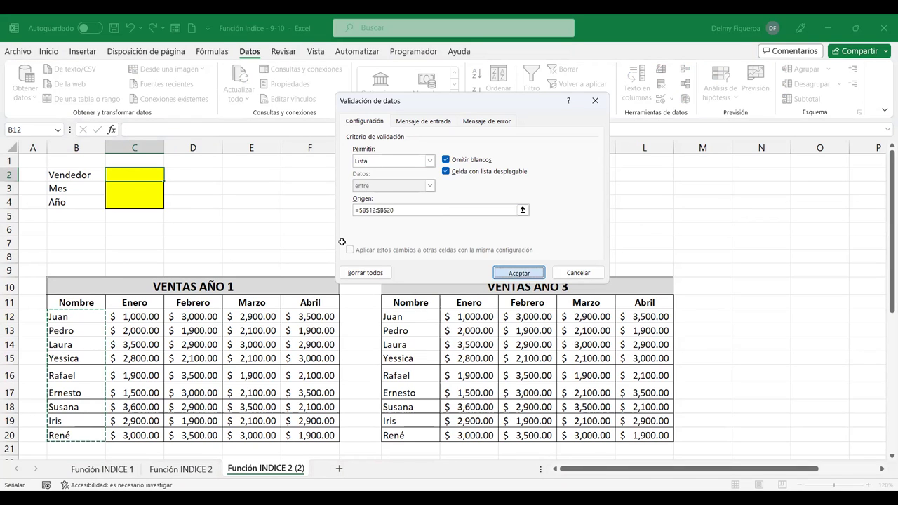
key("Return")
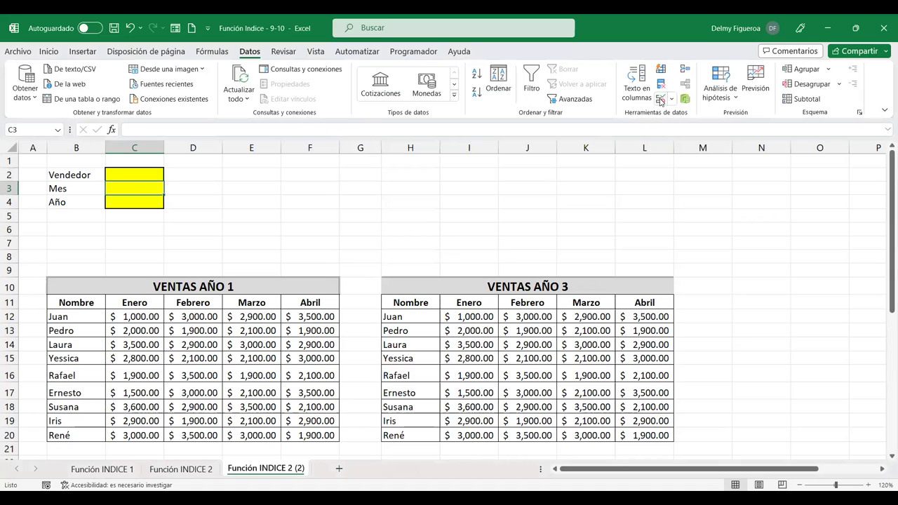
- Give C3 a list validation sourced from the month header C11
left_click(661, 100)
left_click(404, 163)
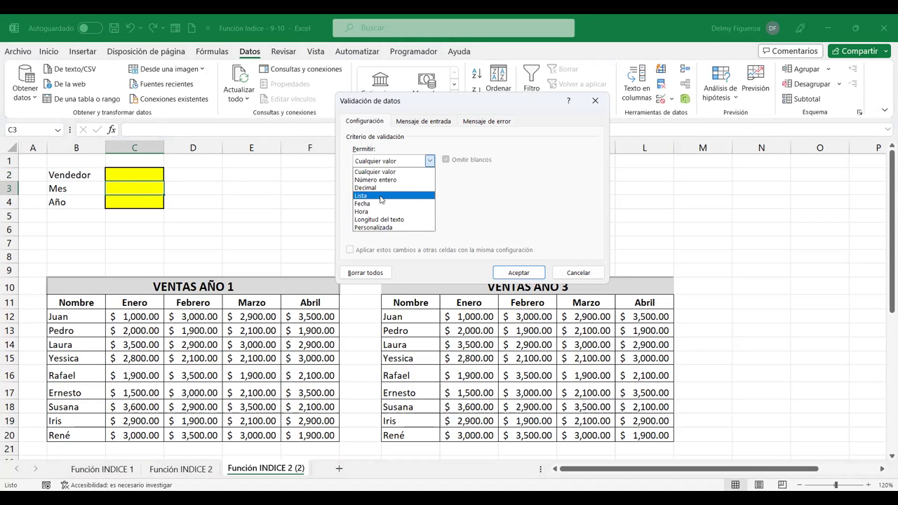
left_click(381, 196)
left_click(381, 210)
left_click(130, 303)
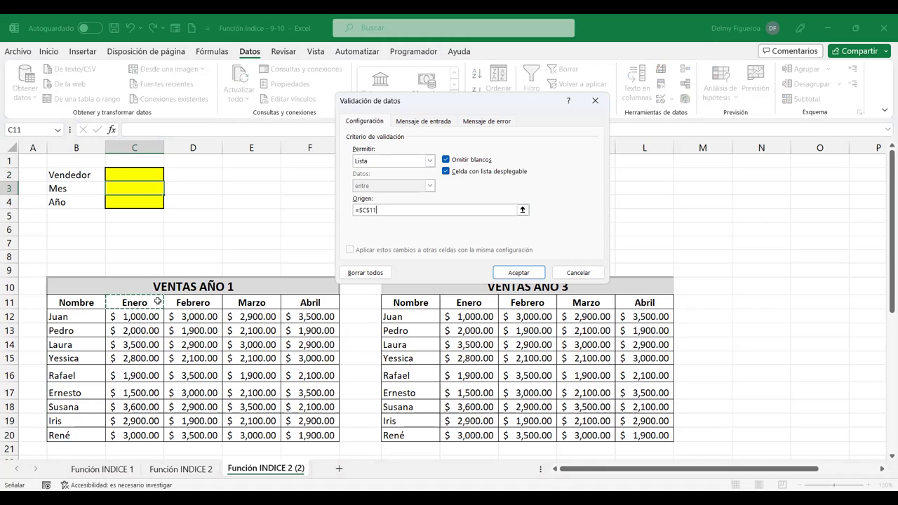
left_click(497, 273)
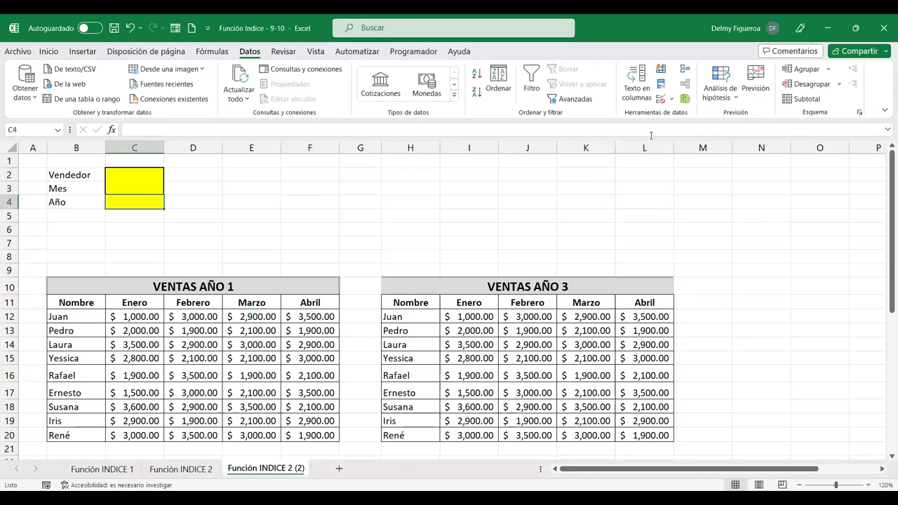
- Enter the year numbers 1 2 3 4 from A5 and give C4 a list validation
left_click(33, 217)
type("1 2 3 4")
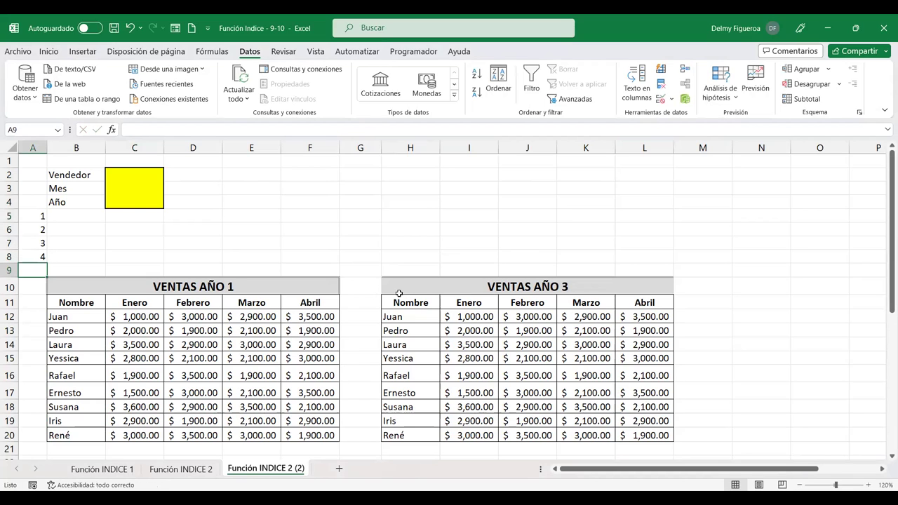
left_click(132, 202)
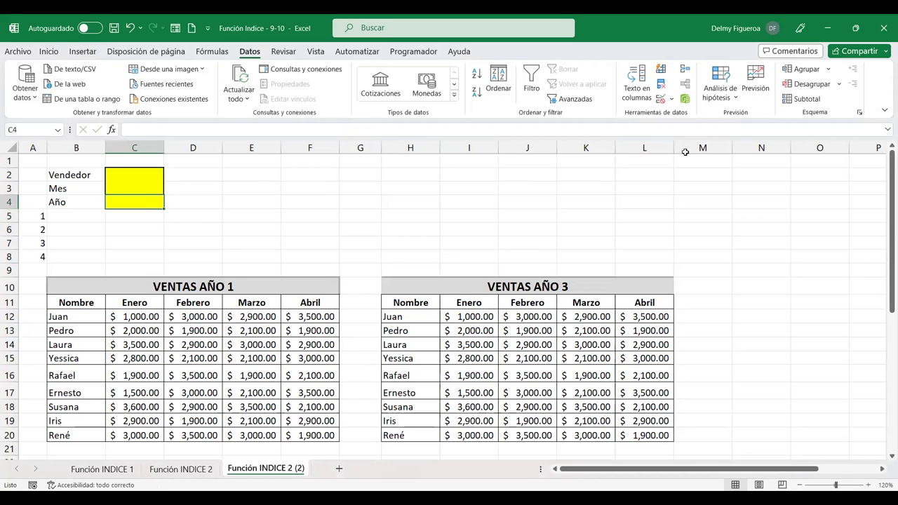
left_click(661, 99)
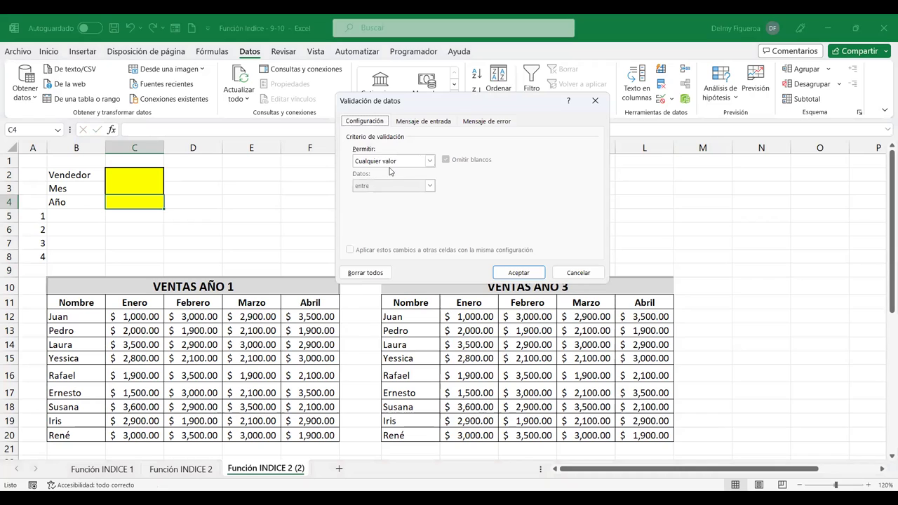
left_click(391, 162)
left_click(379, 198)
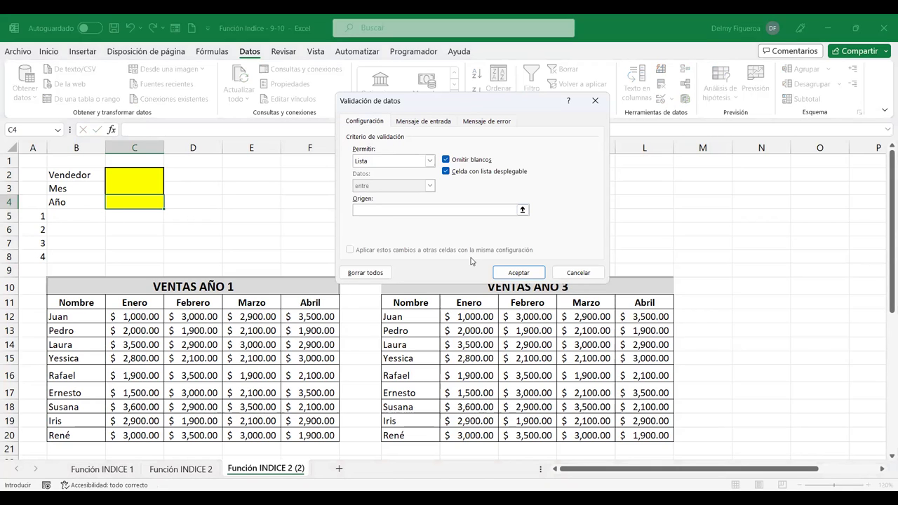
left_click(526, 271)
- Pick Pedro in C2, Marzo in C3 and 3 in C4 from their dropdowns
left_click(147, 175)
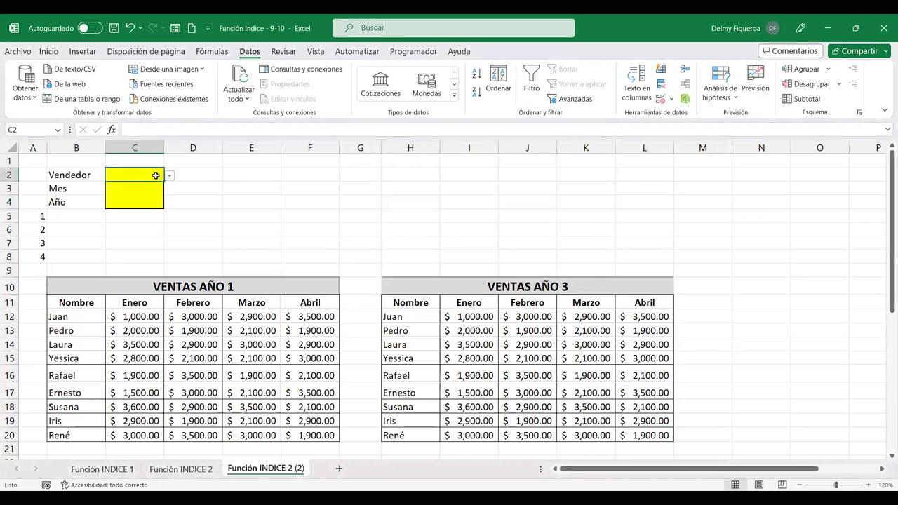
left_click(169, 175)
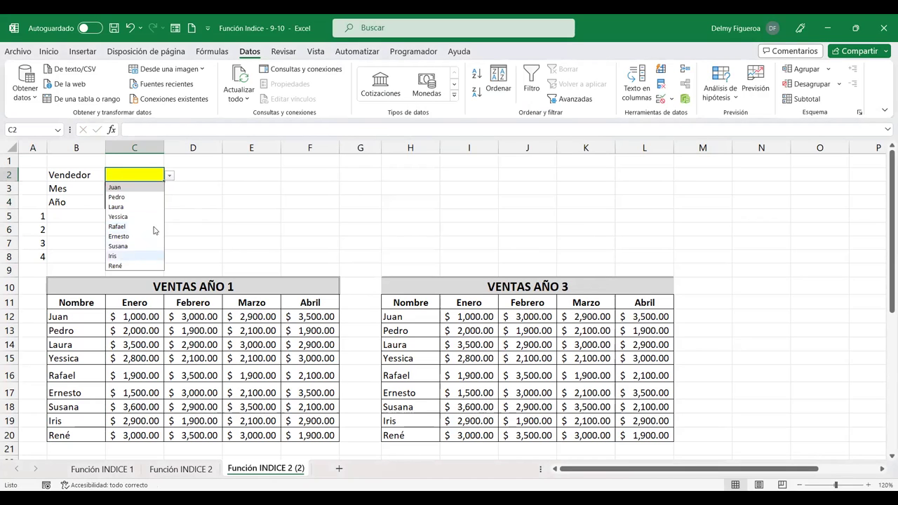
left_click(118, 197)
left_click(141, 188)
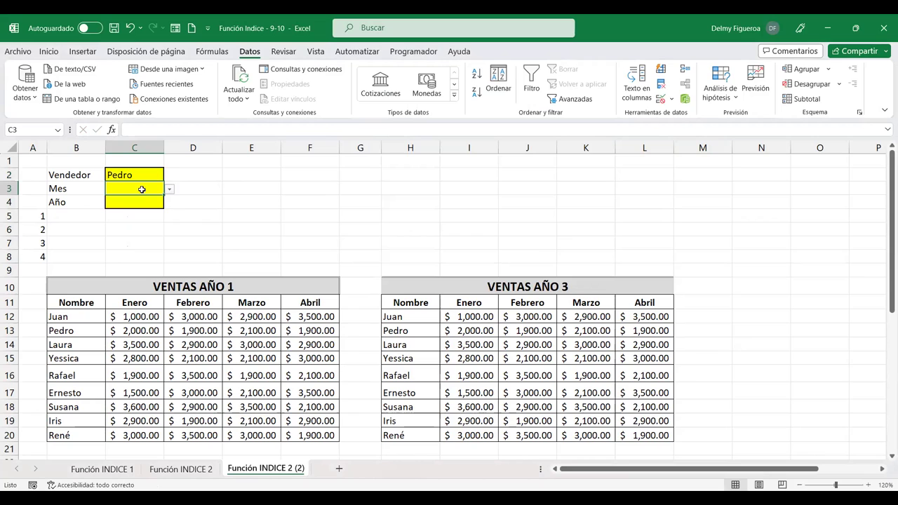
left_click(170, 189)
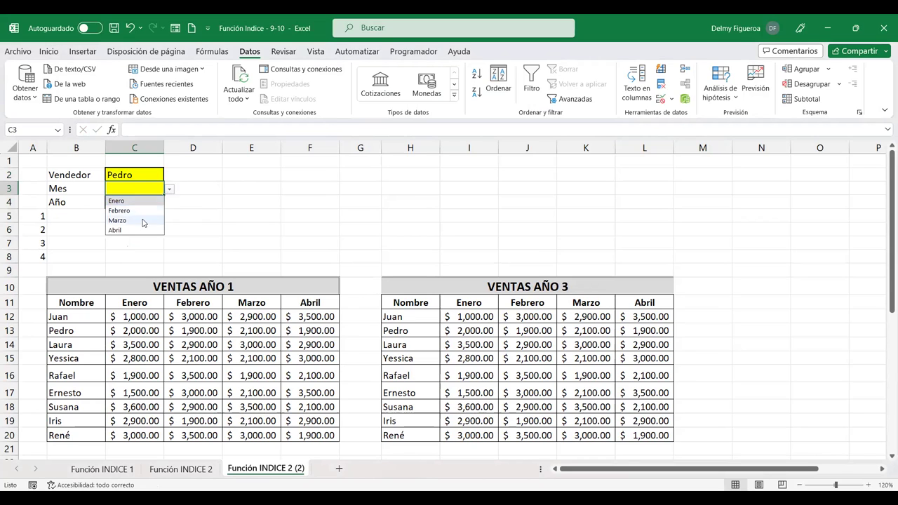
left_click(143, 221)
left_click(163, 205)
left_click(170, 204)
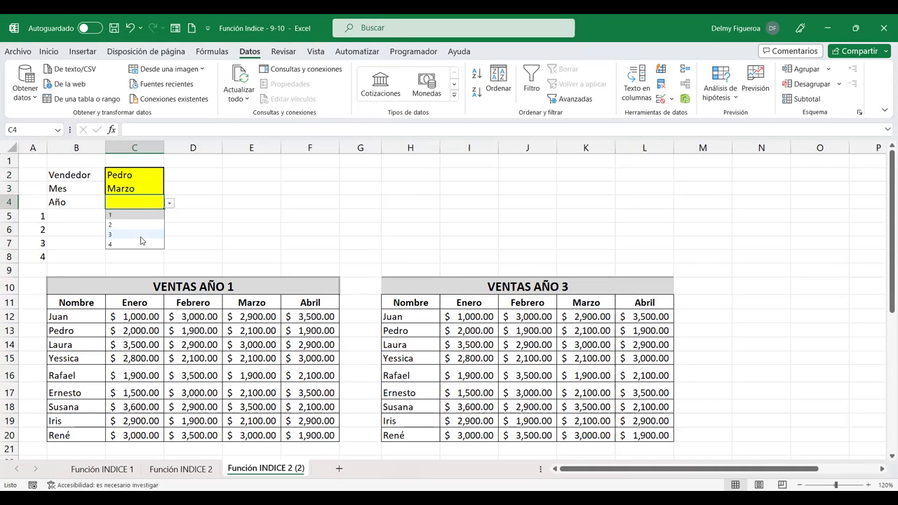
left_click(140, 241)
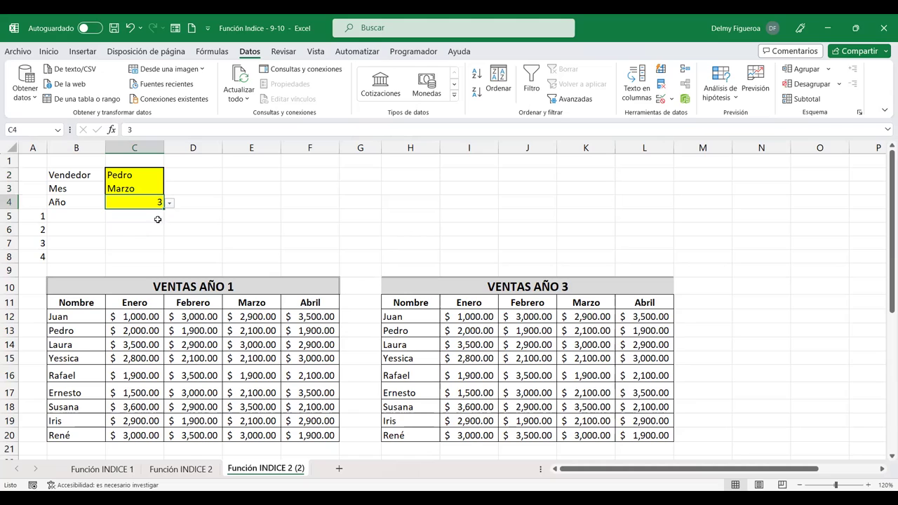
- Type 'Venta' in E2 and give F2 yellow fill, Contabilidad format and size 12
left_click(261, 174)
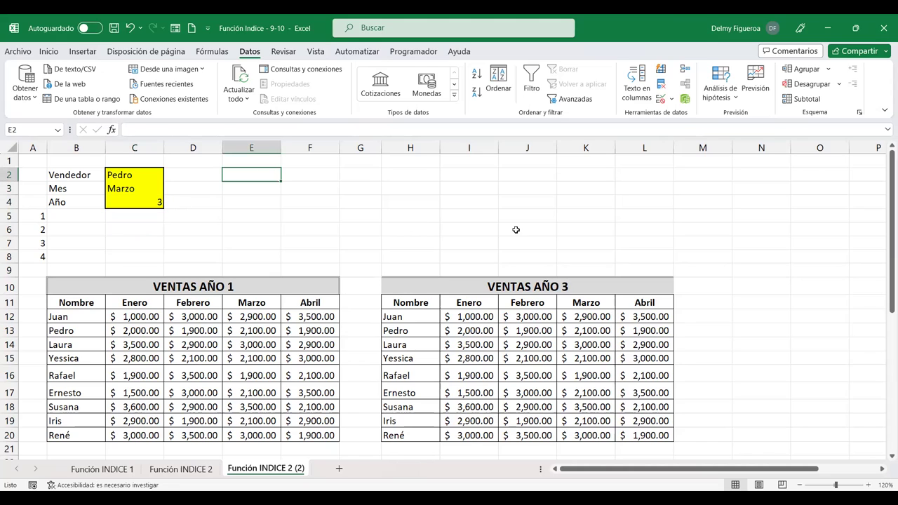
type("Venta")
key("ctrl+Return")
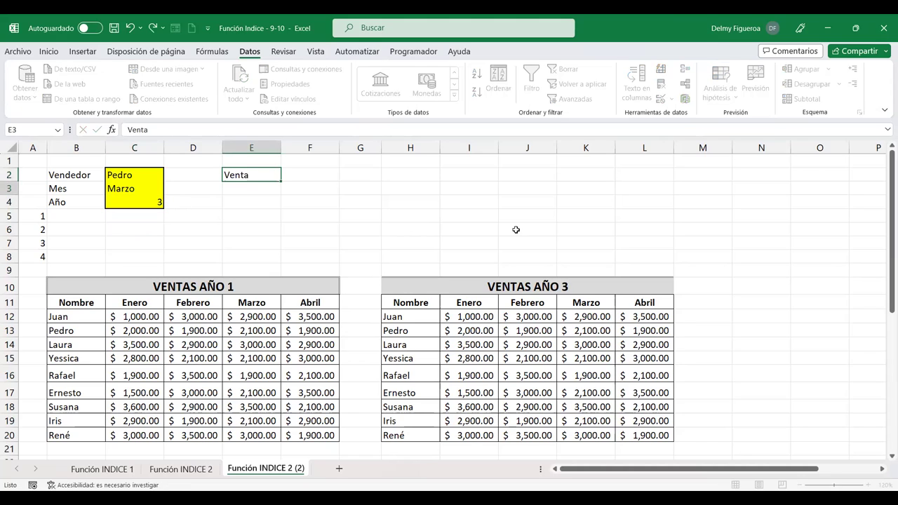
key("Right")
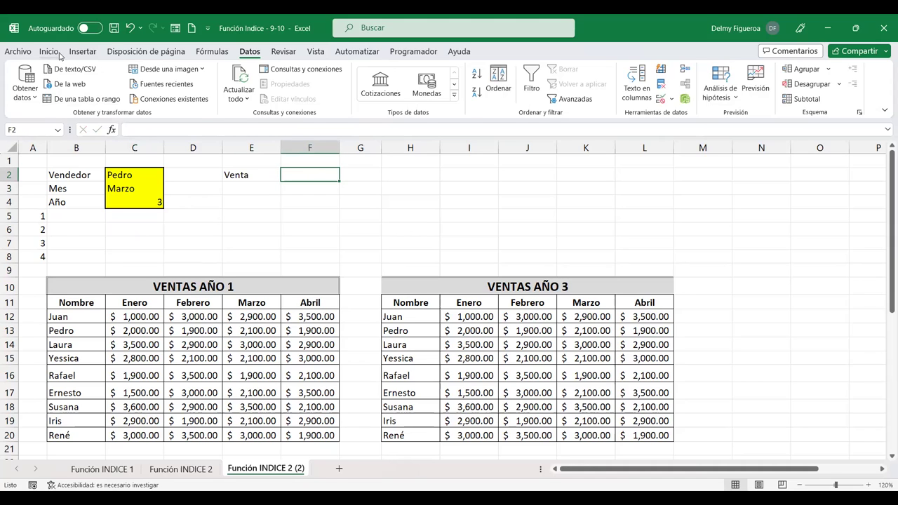
left_click(60, 55)
left_click(157, 92)
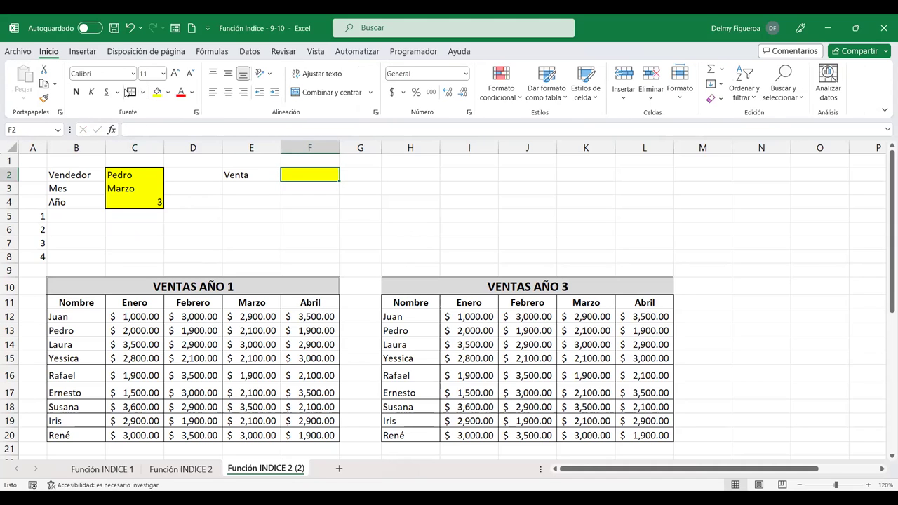
left_click(391, 93)
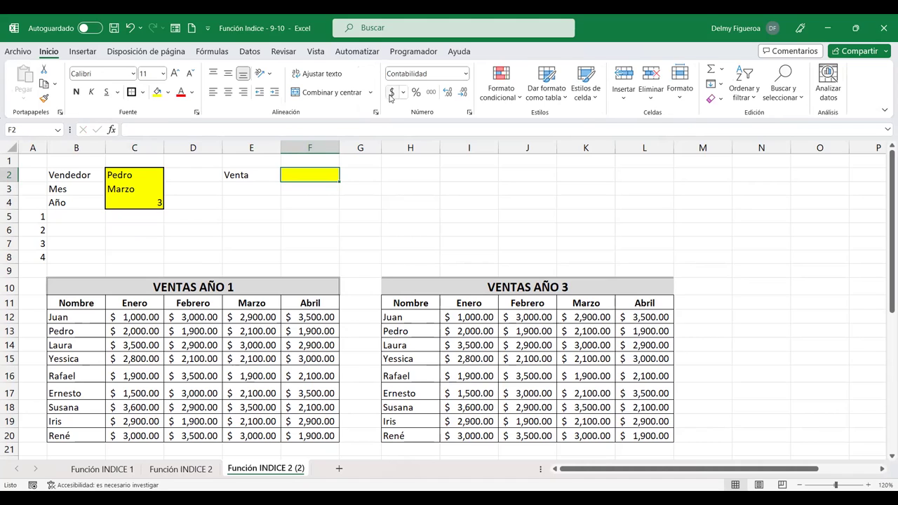
left_click(176, 74)
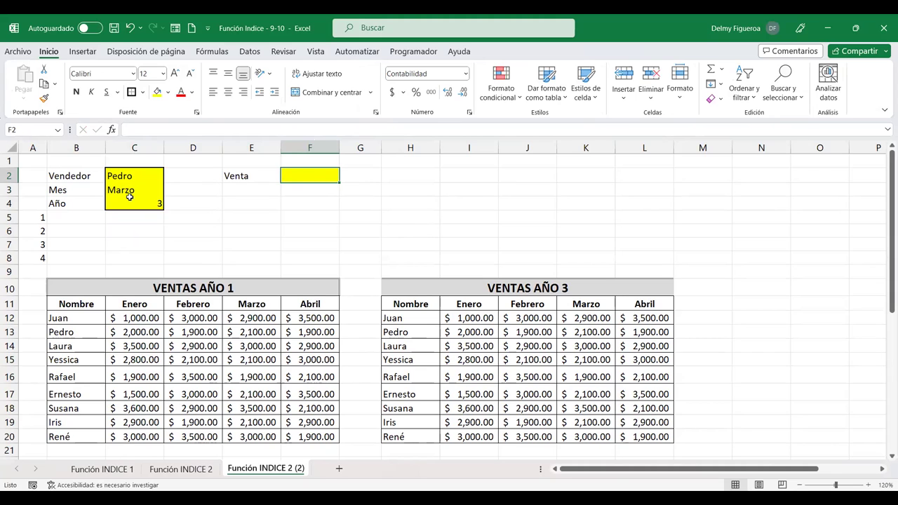
type("+")
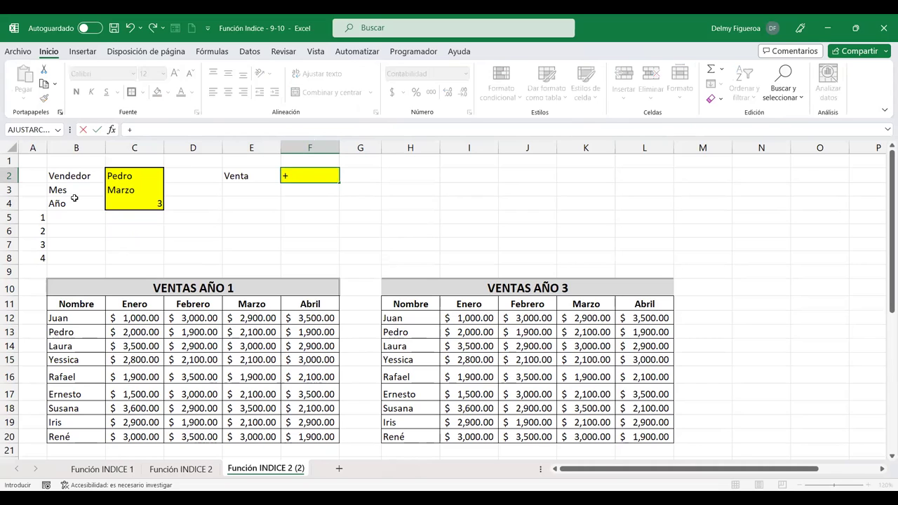
type("indi")
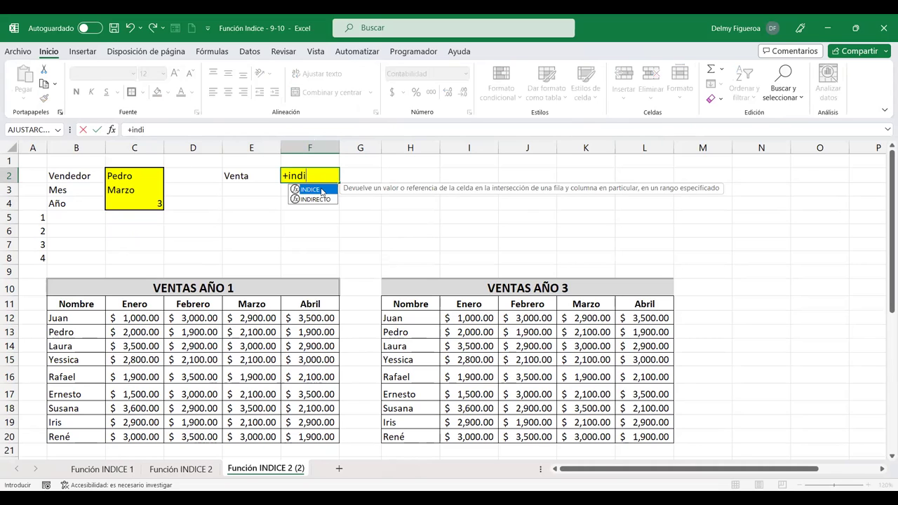
double_click(323, 191)
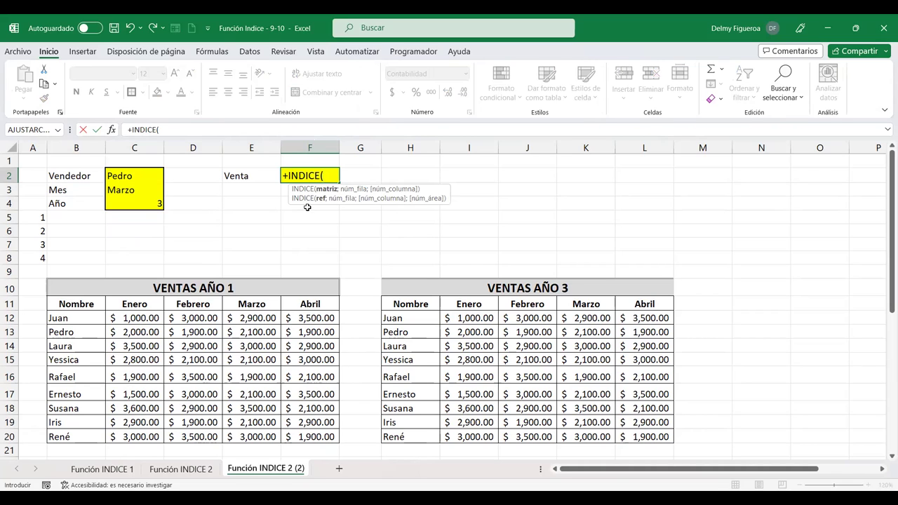
key("Escape")
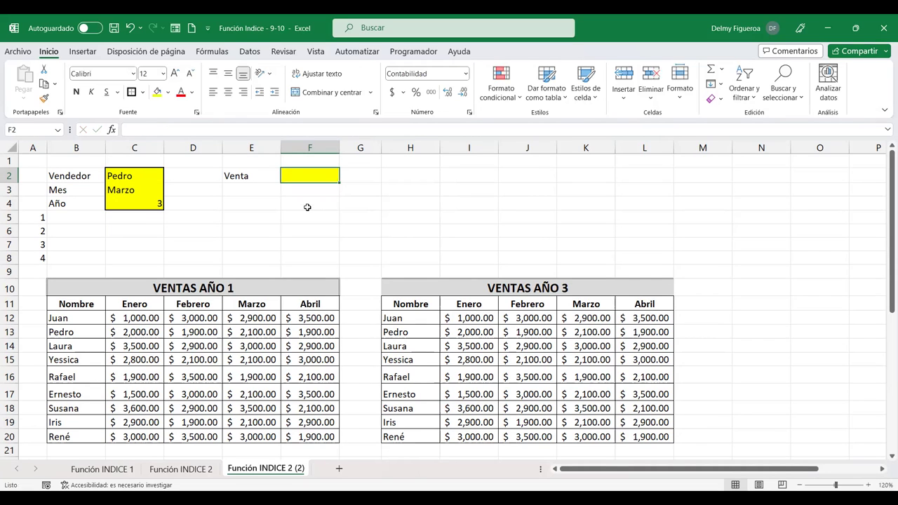
scroll(437, 317, "down", 2)
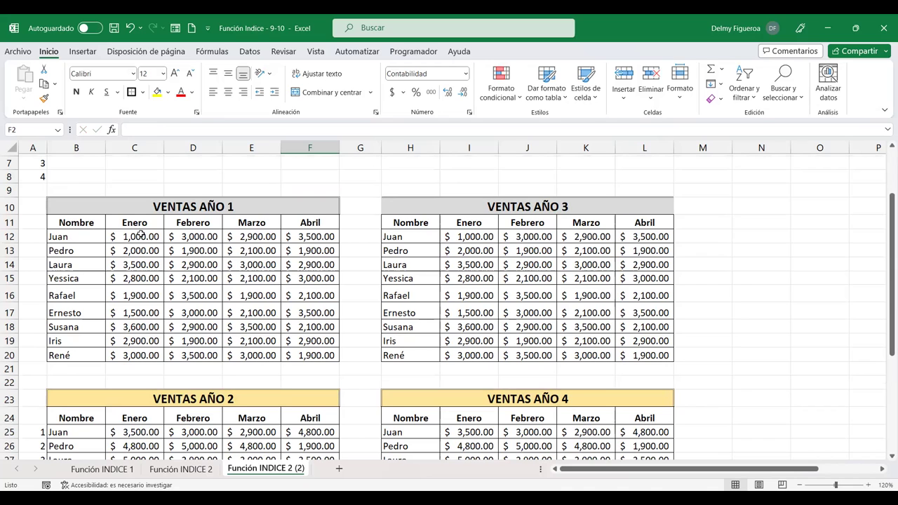
left_click_drag(140, 238, 317, 359)
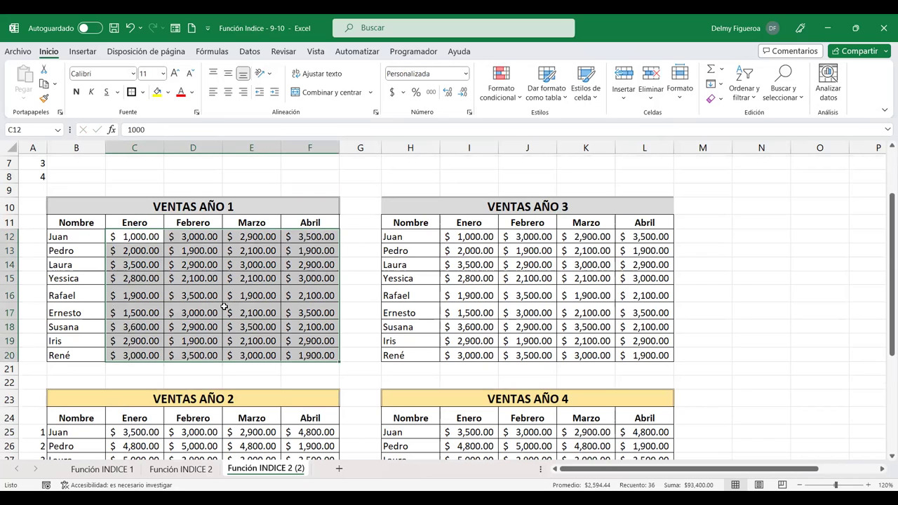
left_click(24, 129)
type("anio1")
key("Return")
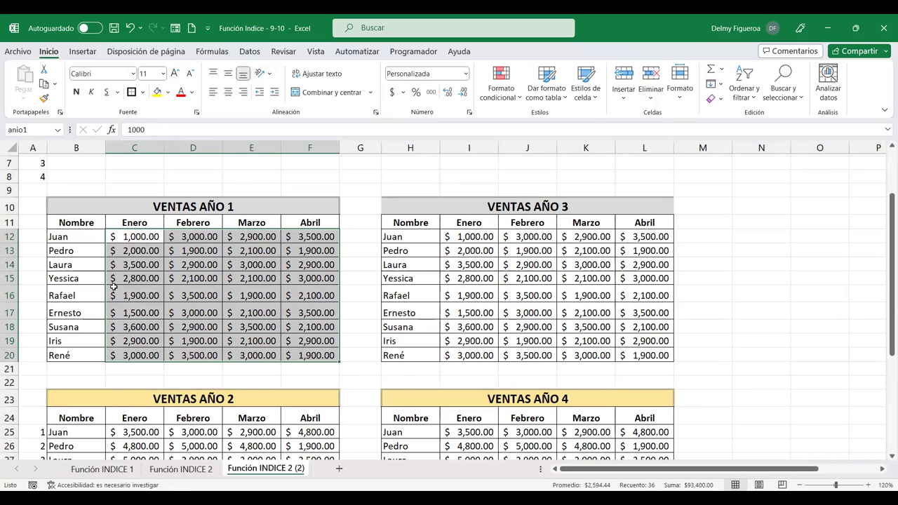
scroll(113, 287, "down", 4)
left_click_drag(141, 269, 315, 388)
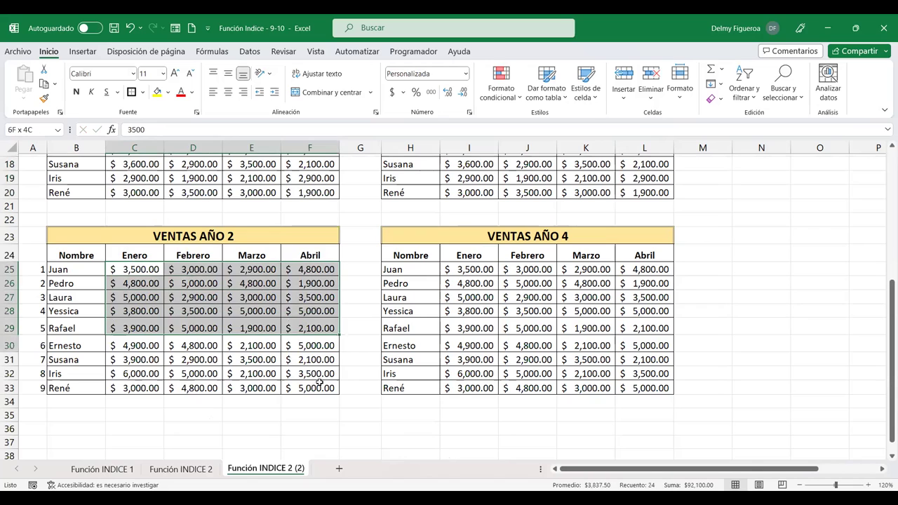
left_click(40, 130)
type("anio2")
key("Return")
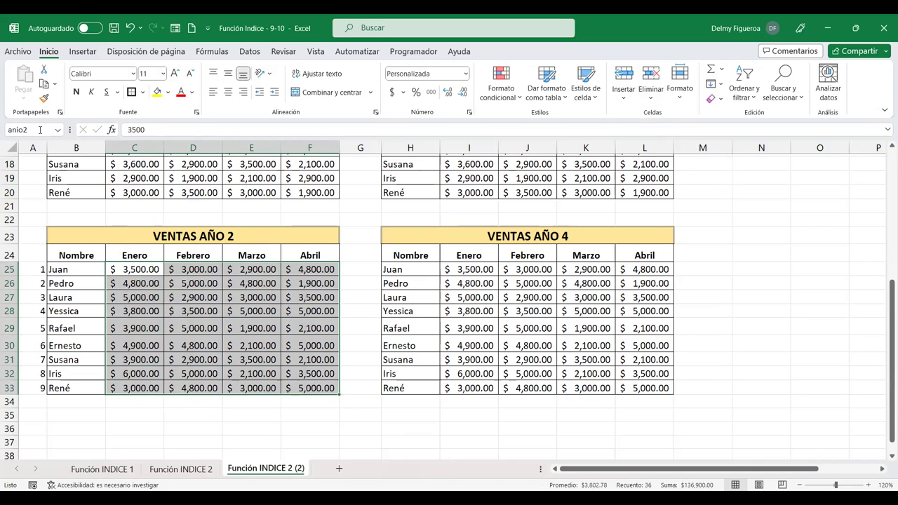
scroll(400, 235, "up", 3)
scroll(533, 372, "up", 3)
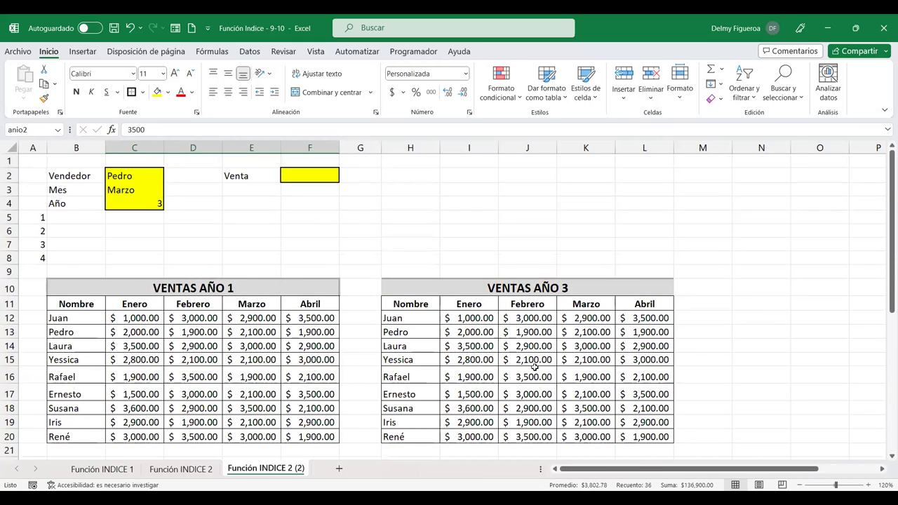
scroll(477, 242, "down", 2)
left_click_drag(478, 243, 648, 358)
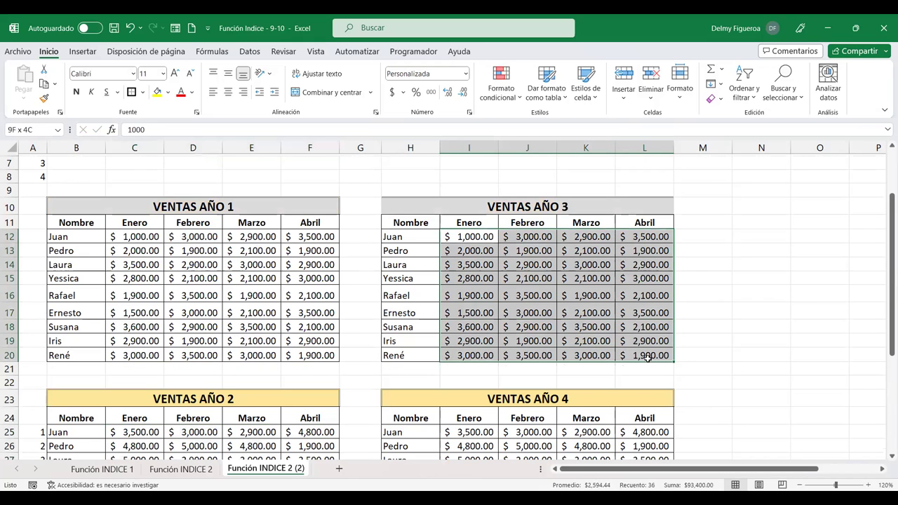
left_click(34, 130)
type("anio3")
key("Return")
scroll(285, 247, "down", 2)
left_click_drag(481, 268, 652, 386)
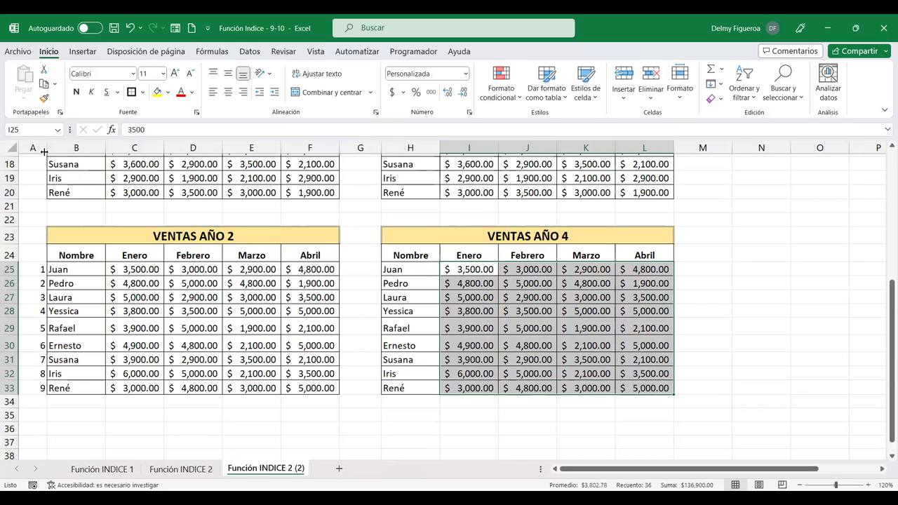
left_click(40, 127)
type("anio")
type("4")
key("Return")
scroll(181, 206, "up", 3)
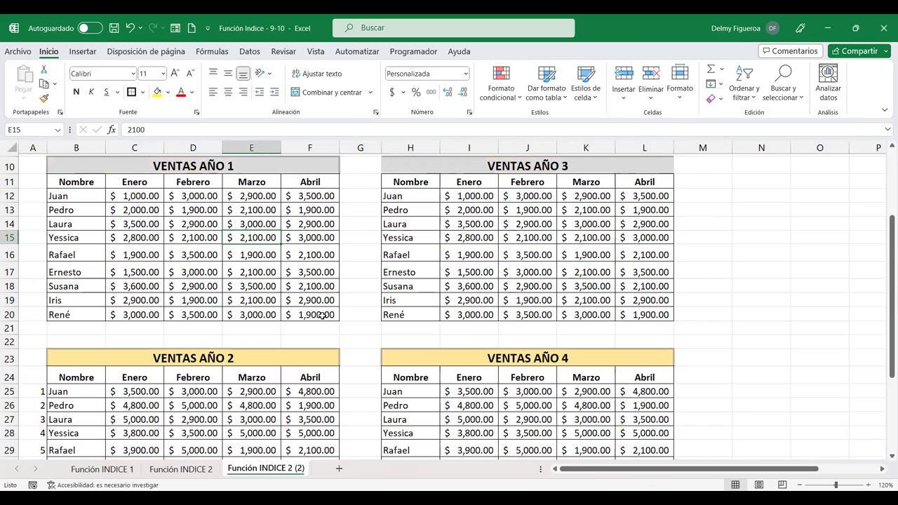
scroll(316, 301, "down", 3)
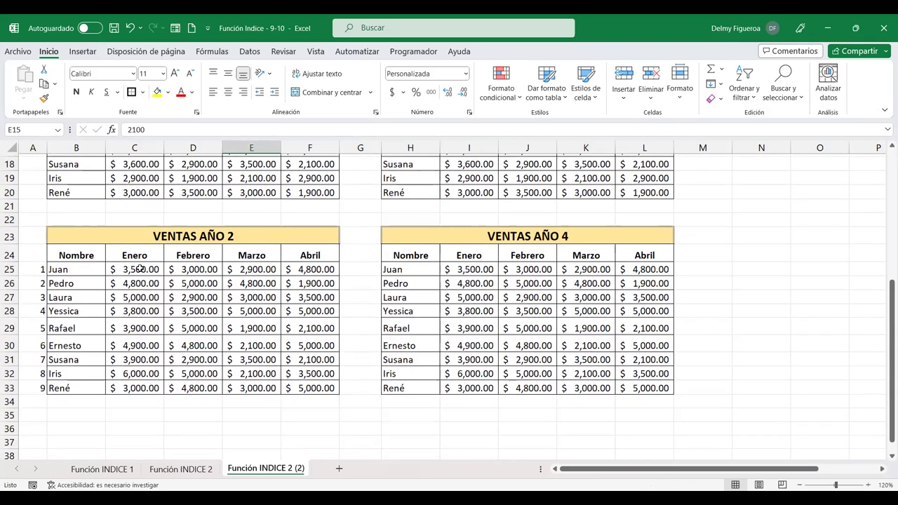
left_click(140, 269)
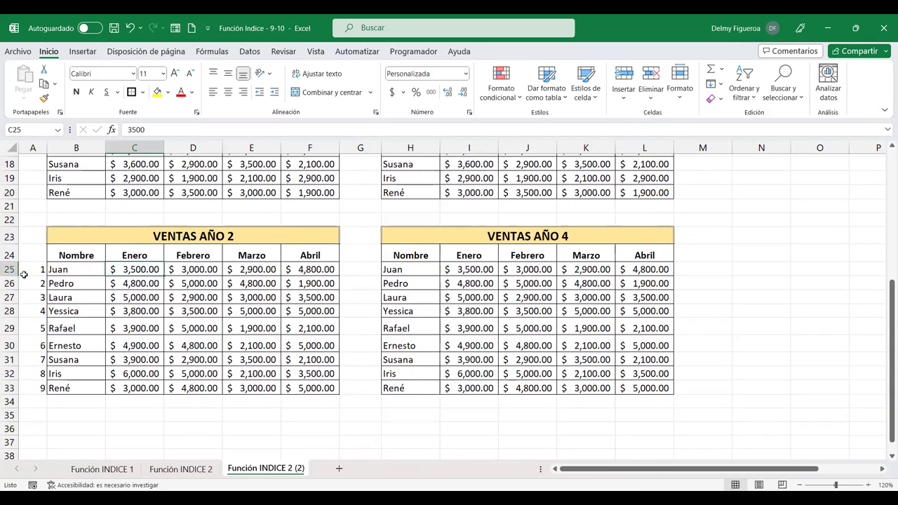
left_click(319, 388)
scroll(344, 384, "up", 3)
scroll(371, 381, "up", 2)
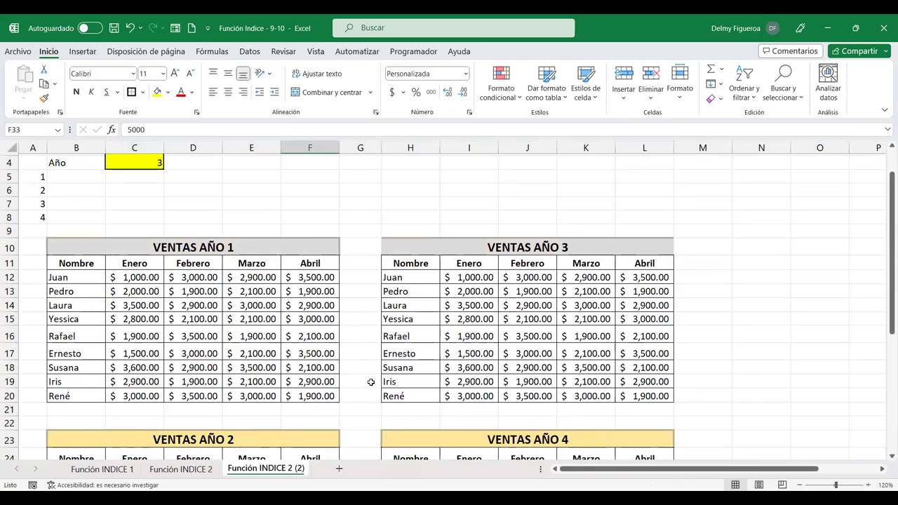
scroll(513, 358, "up", 1)
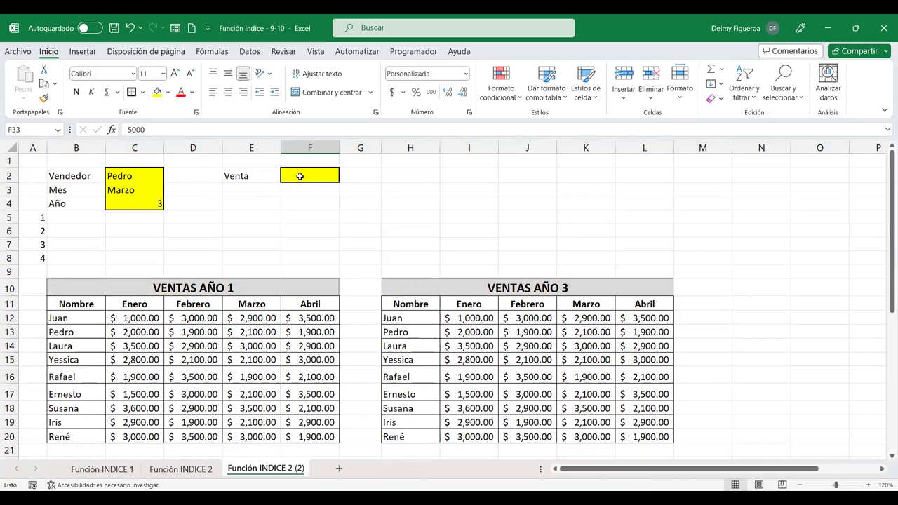
left_click(57, 130)
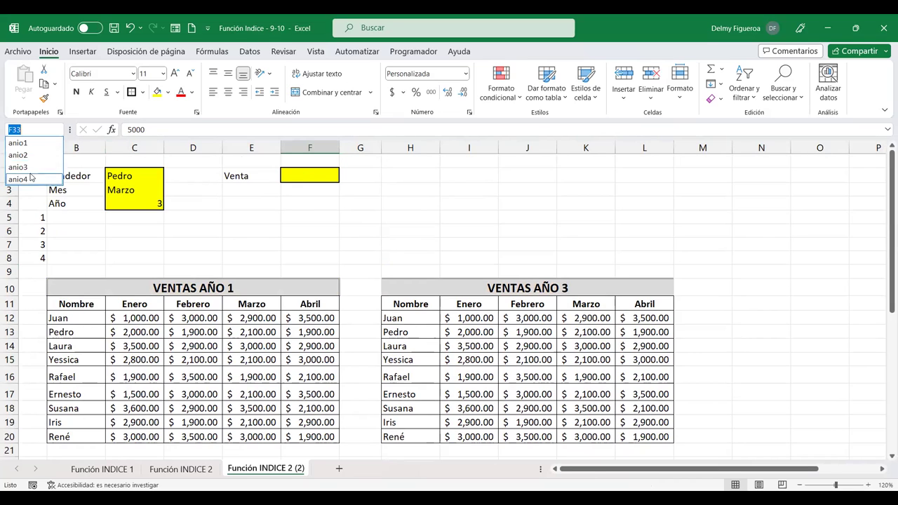
left_click(314, 176)
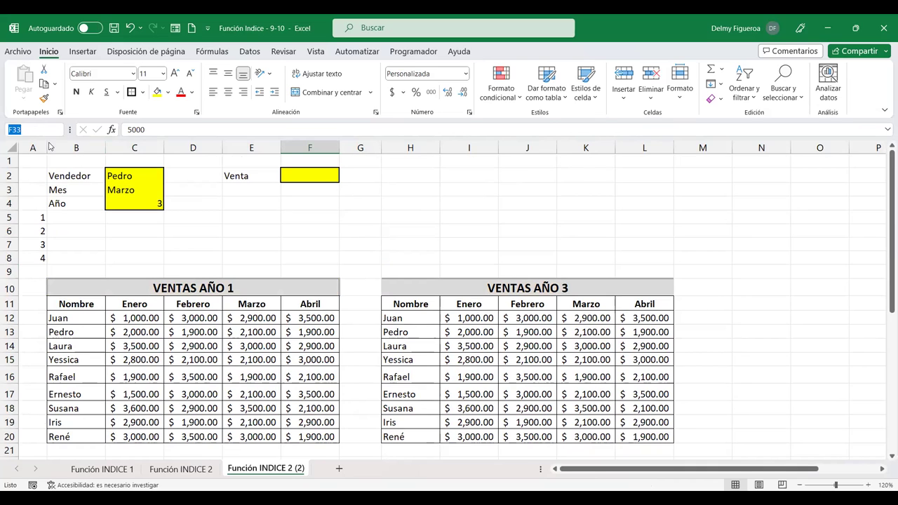
left_click(60, 131)
left_click(42, 142)
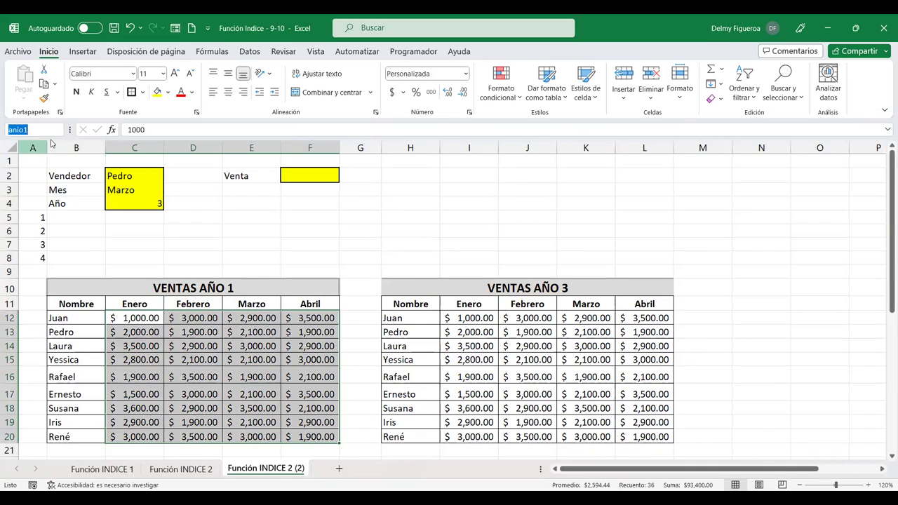
left_click(60, 130)
left_click(44, 156)
left_click(60, 135)
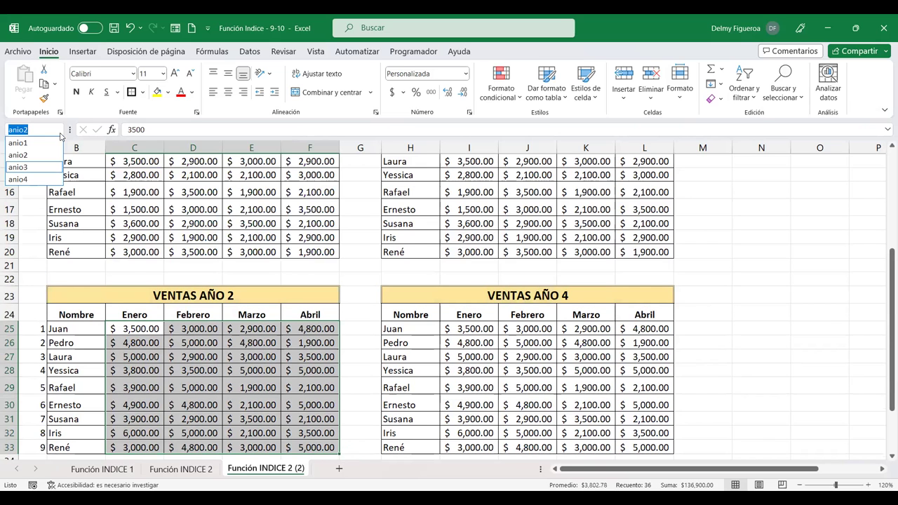
left_click(42, 167)
left_click(60, 130)
left_click(42, 179)
scroll(555, 327, "up", 5)
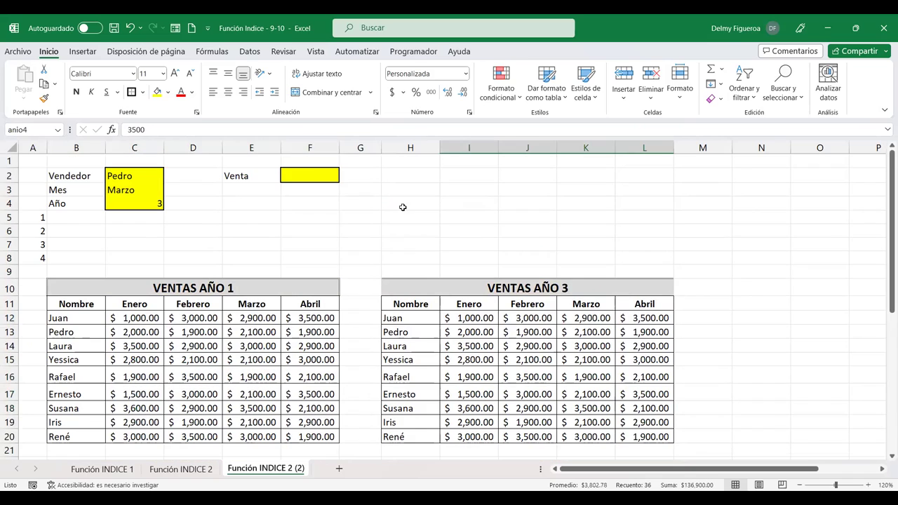
- Start F2 with +INDICE over the reference union (anio1;anio2;anio3;anio4)
left_click(324, 172)
type("+")
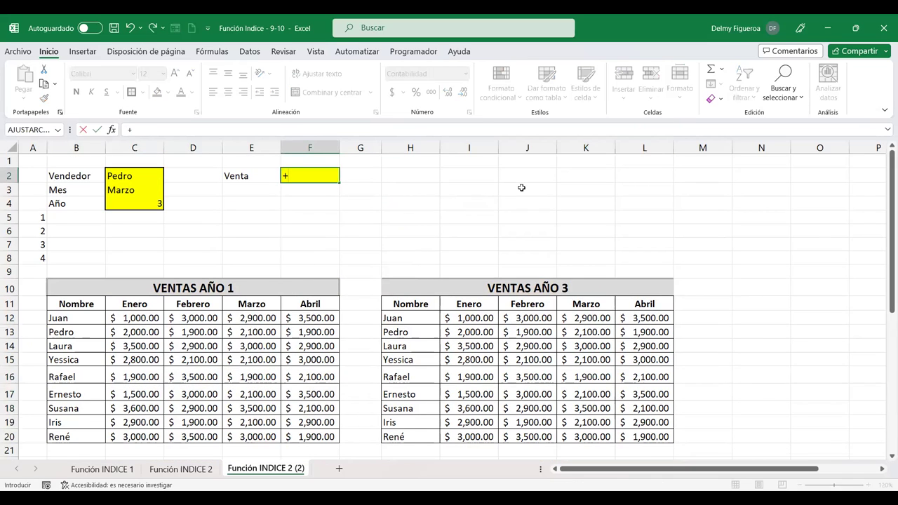
type("in")
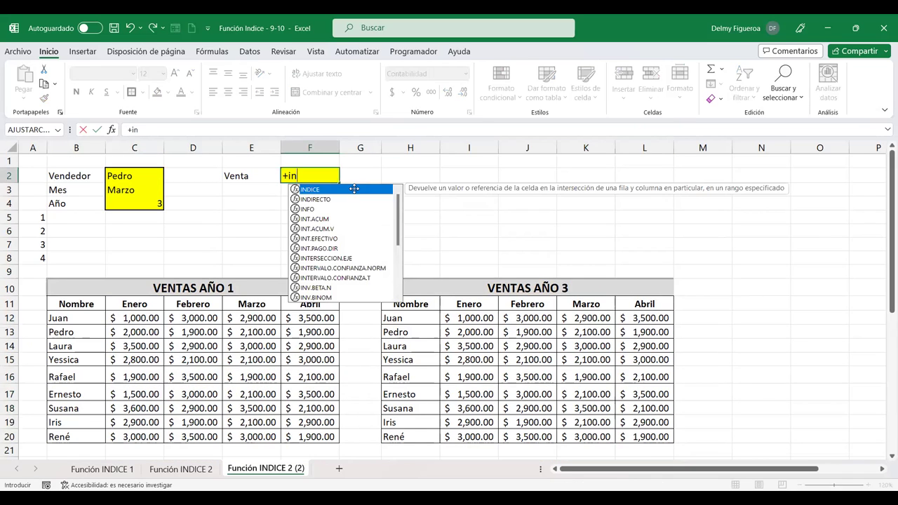
key("Tab")
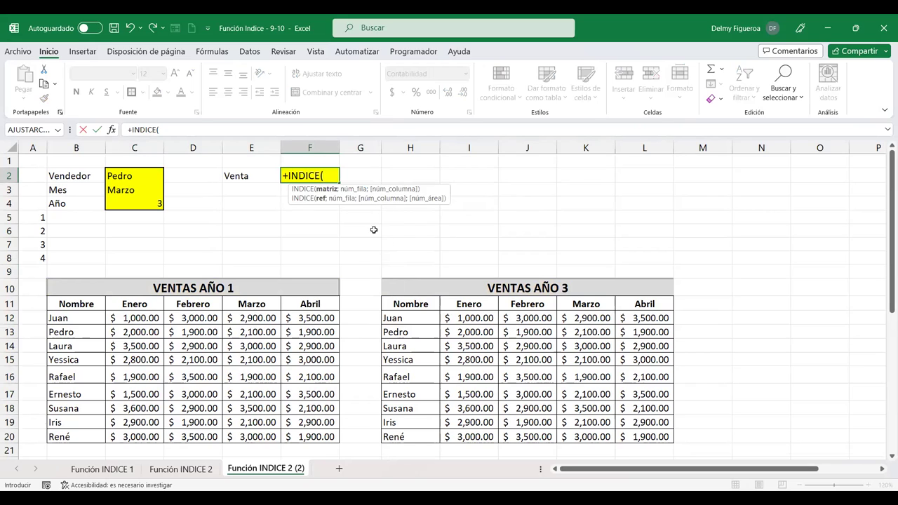
type("(")
type("anio")
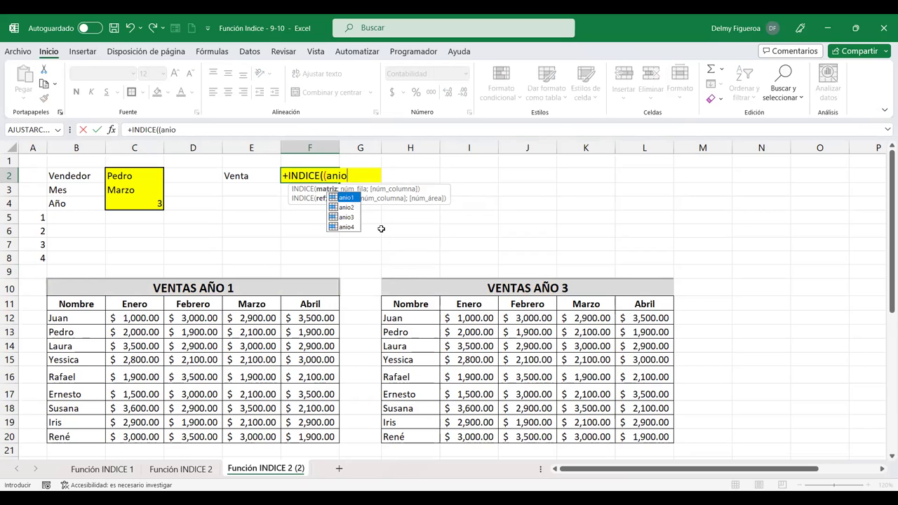
double_click(347, 198)
type(";")
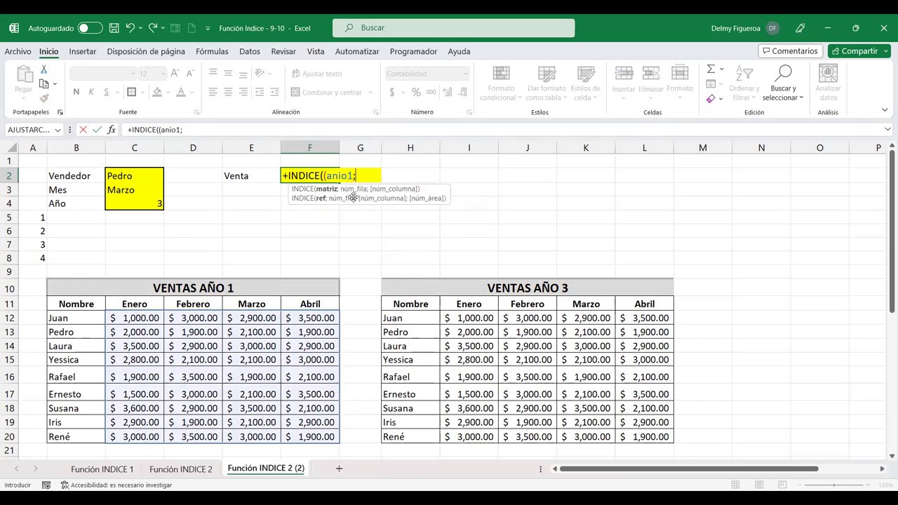
type("an")
double_click(375, 209)
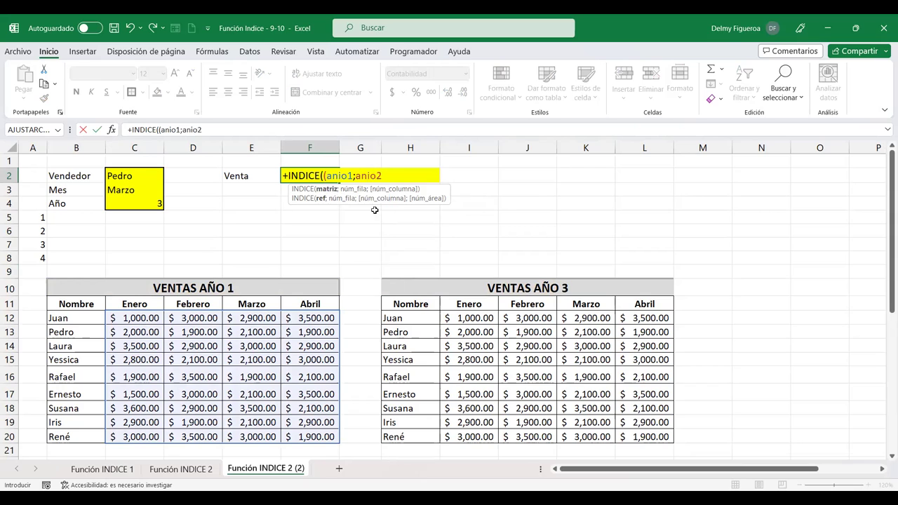
type(";")
type("a")
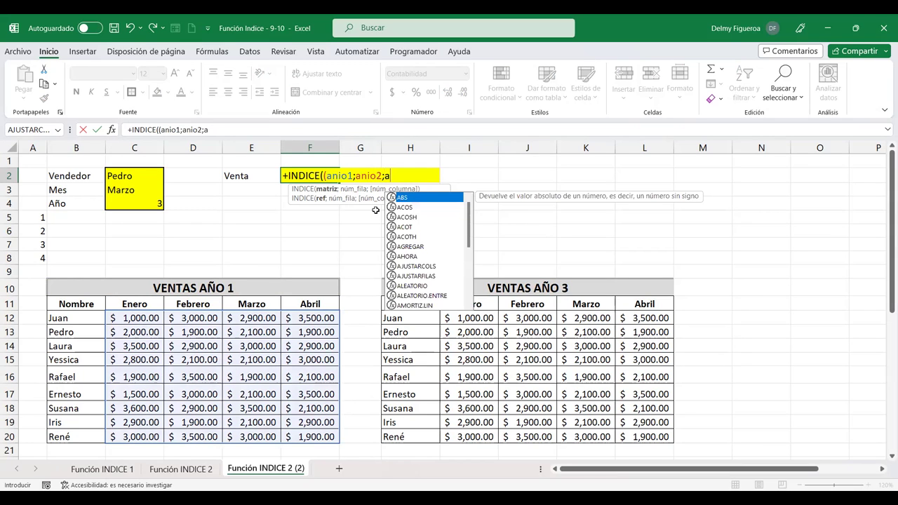
type("ni")
left_click(407, 217)
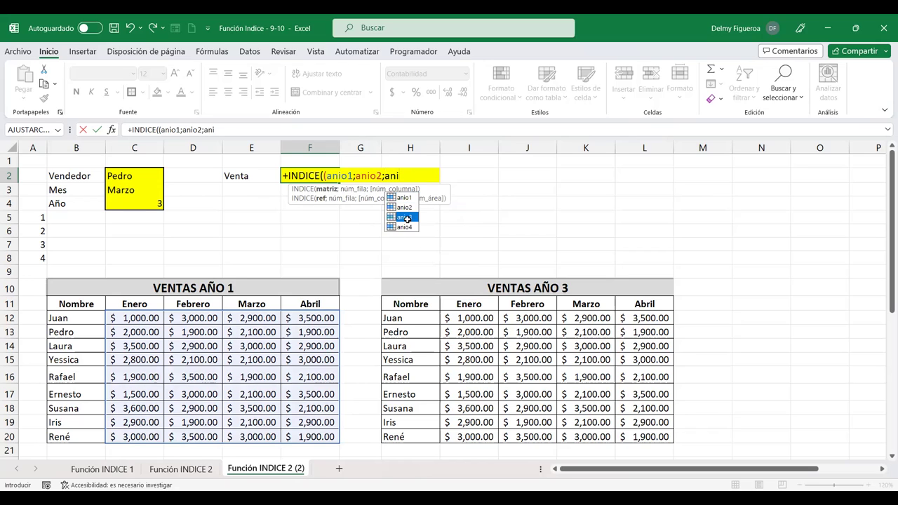
double_click(407, 217)
type(";")
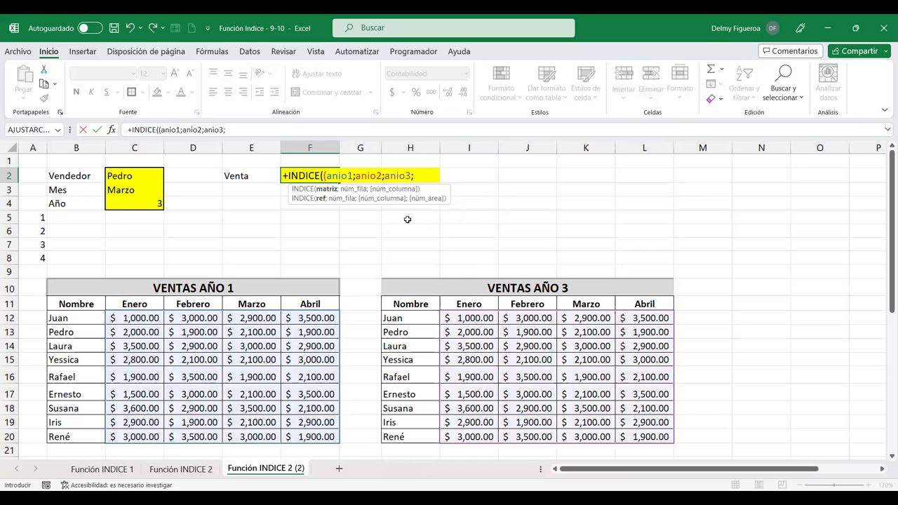
type("ani")
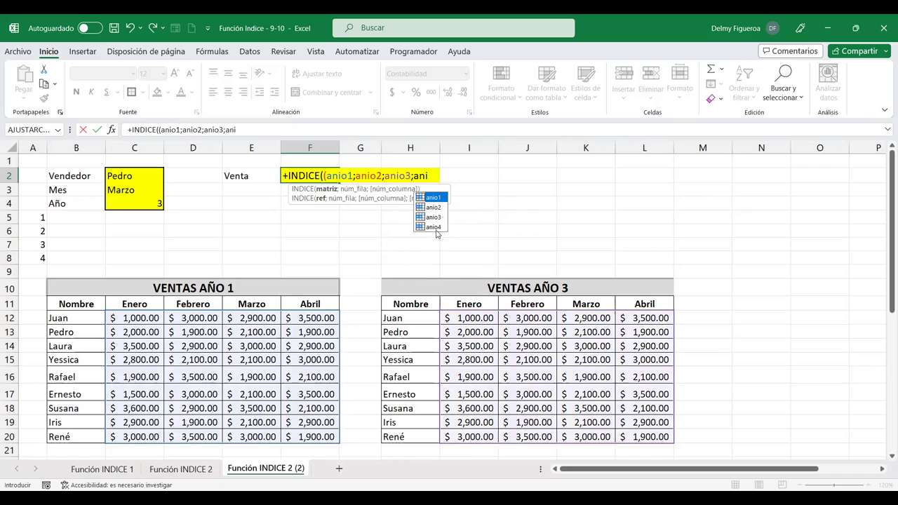
double_click(433, 227)
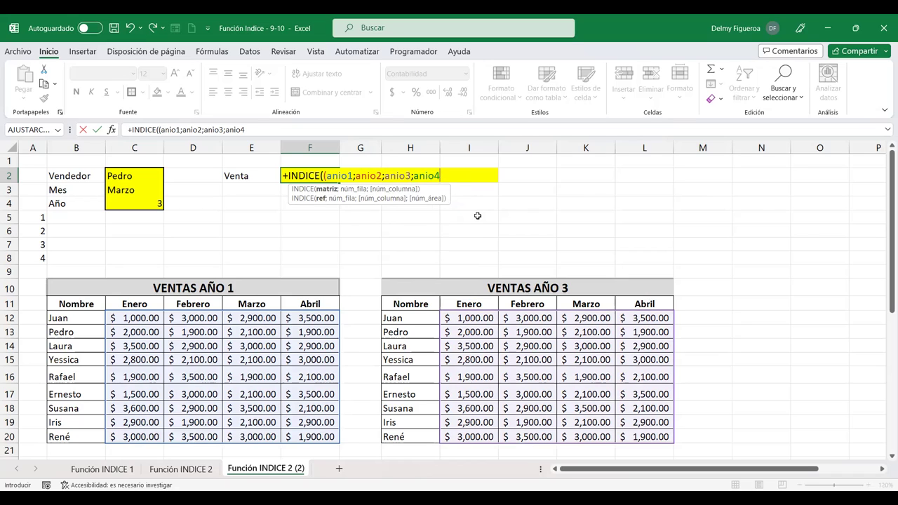
type(")")
type(";")
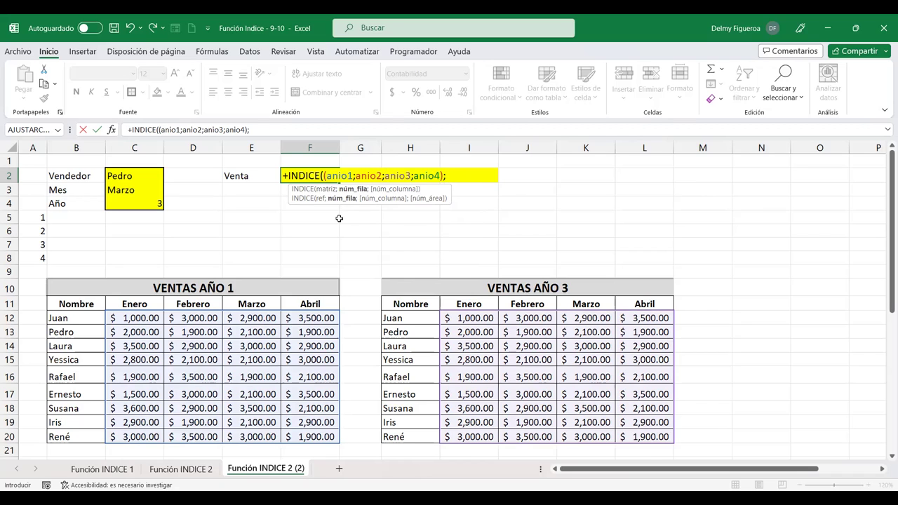
- Add COINCIDIR(C2;B12:B20;0) as INDICE's row argument
type("coin")
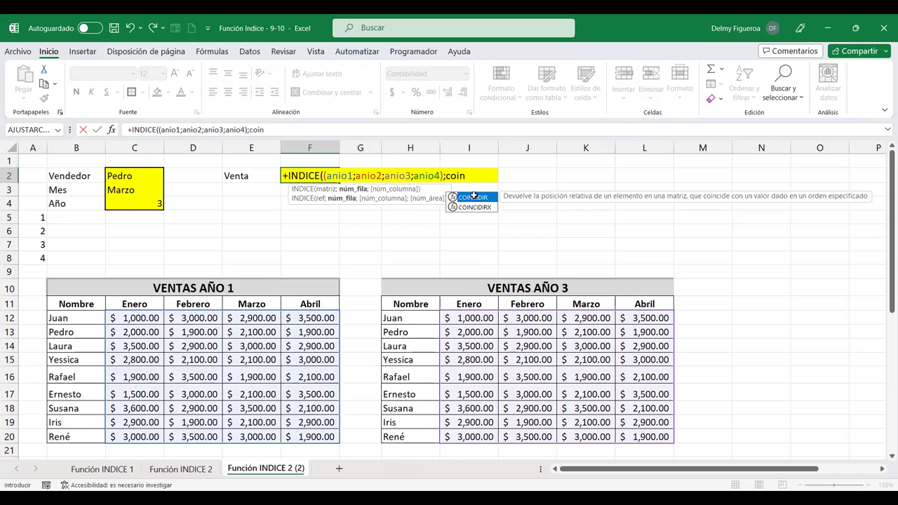
double_click(474, 197)
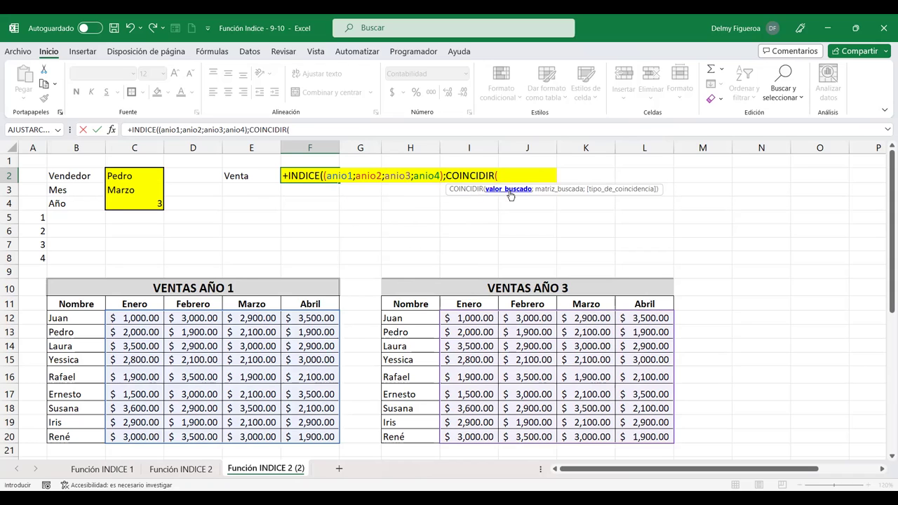
left_click(120, 176)
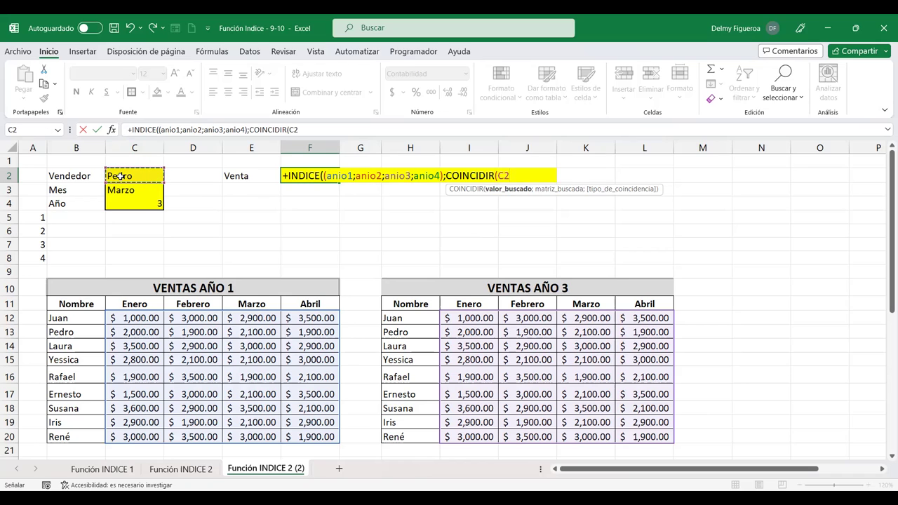
type(";")
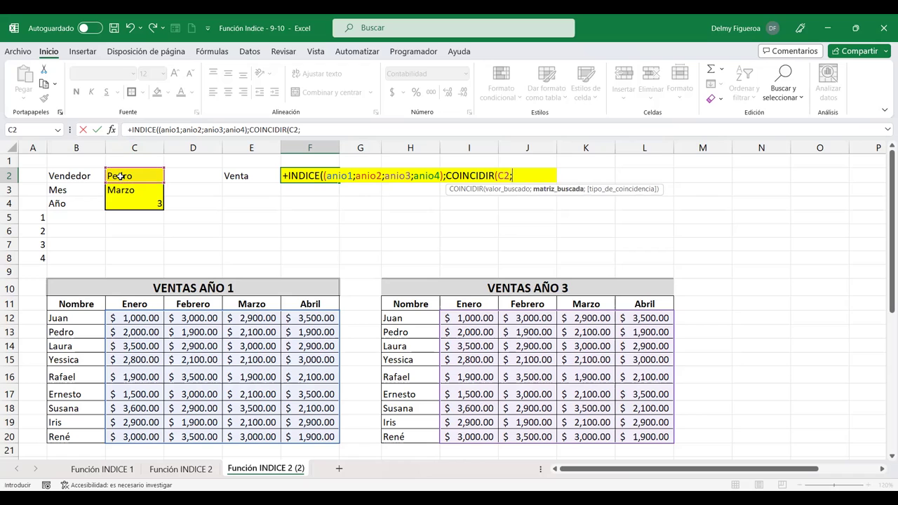
left_click(73, 318)
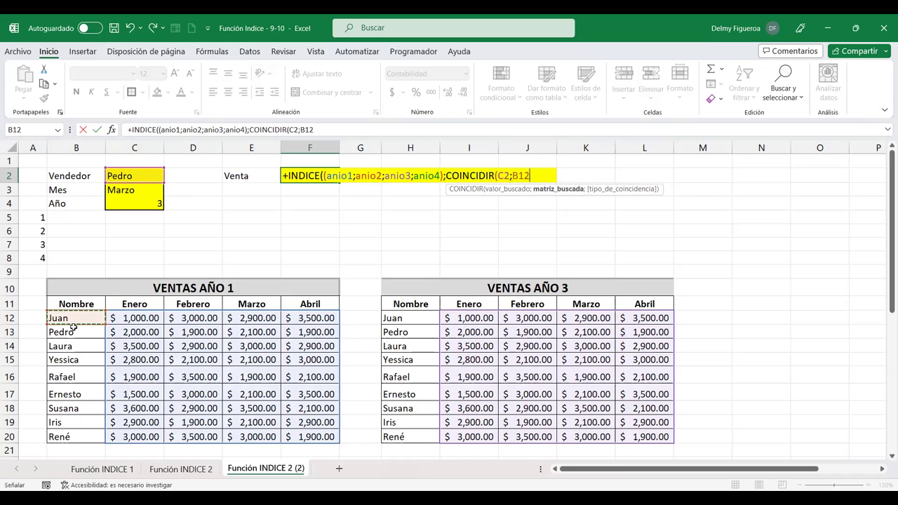
left_click(63, 437, "shift")
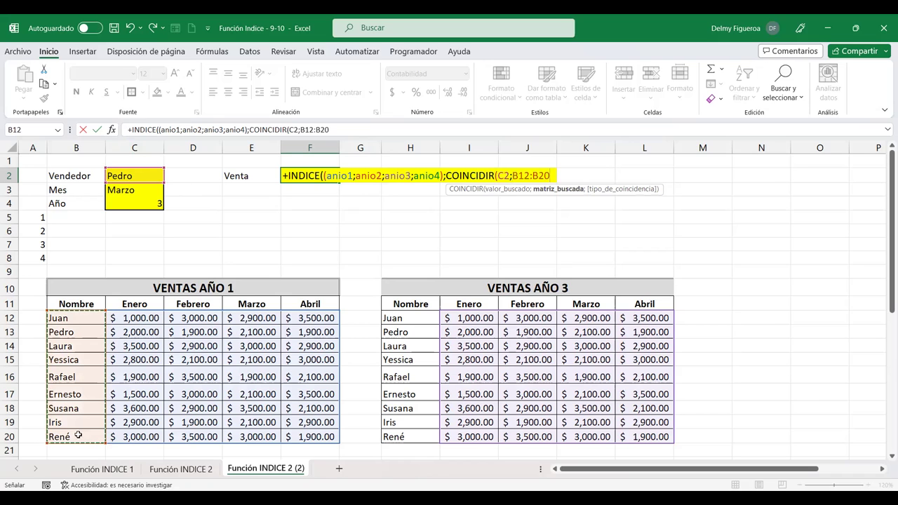
type(";")
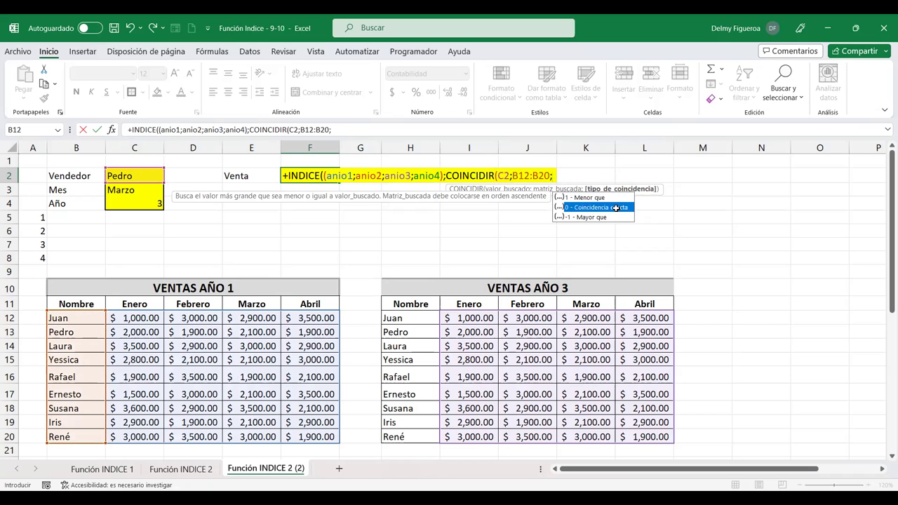
double_click(616, 208)
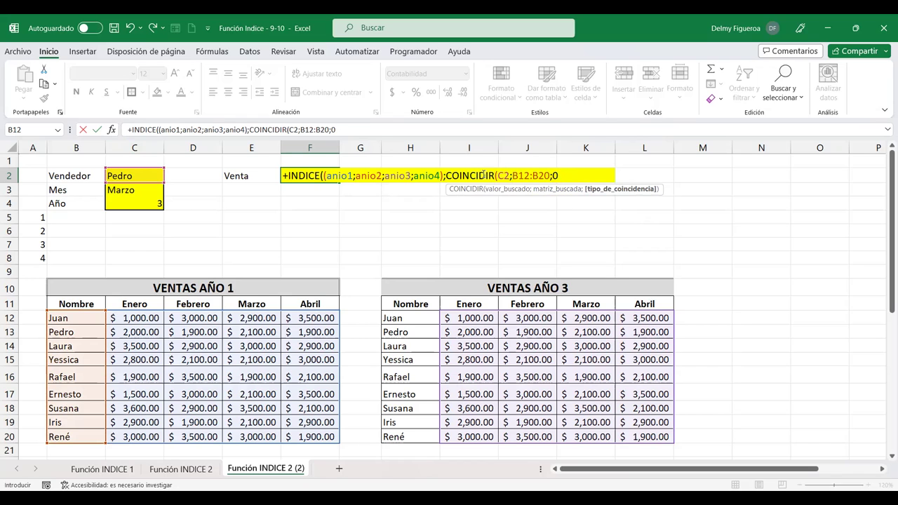
key("Right")
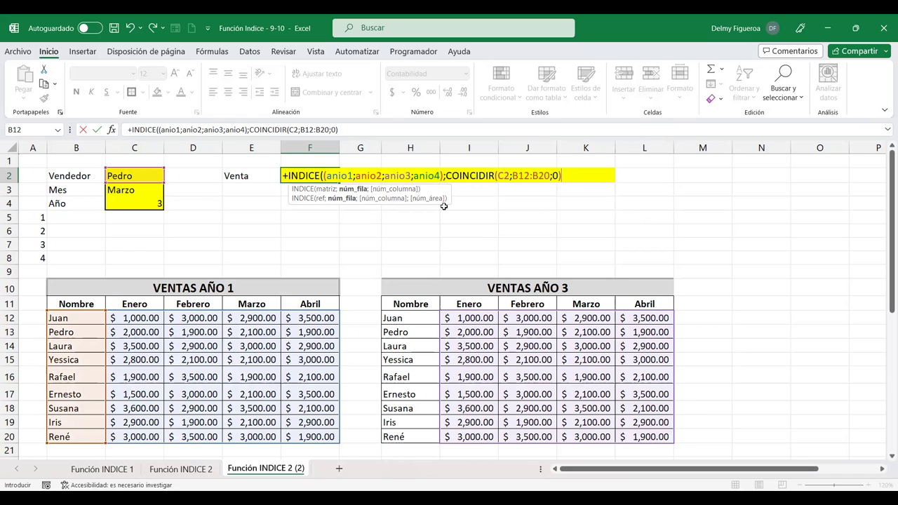
type(";")
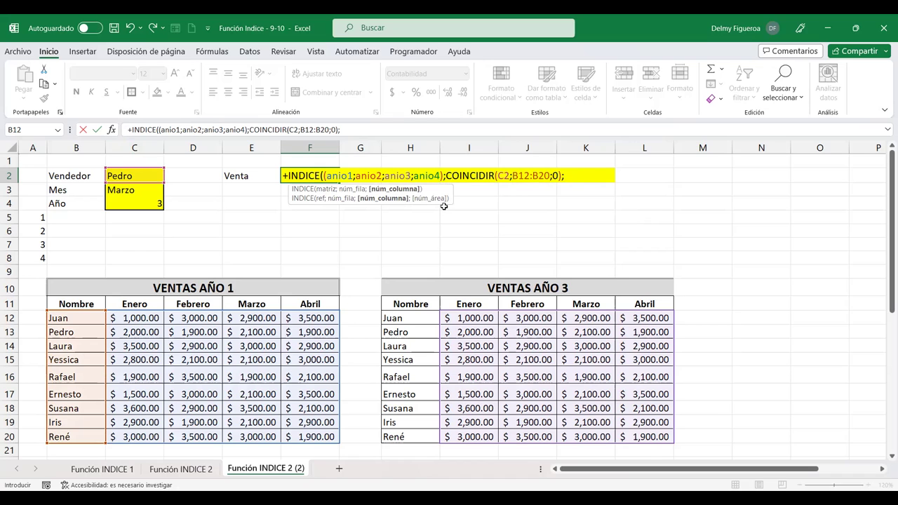
type("coin")
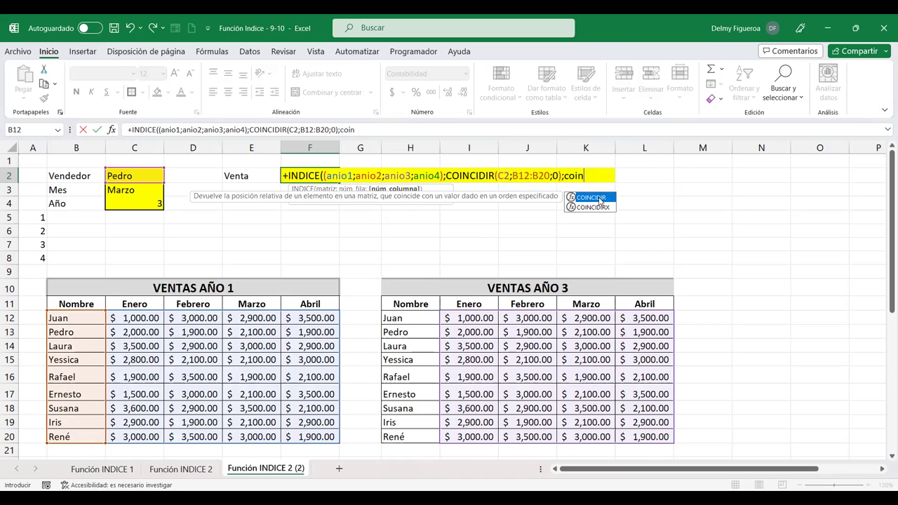
- Add COINCIDIR(C3;C11:F11;0) as the column argument, followed by a separator for the area number
double_click(600, 200)
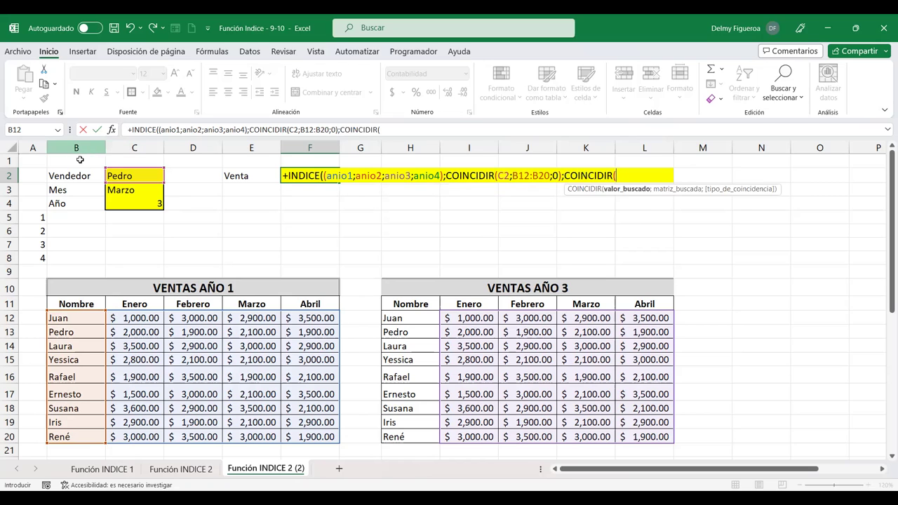
left_click(118, 190)
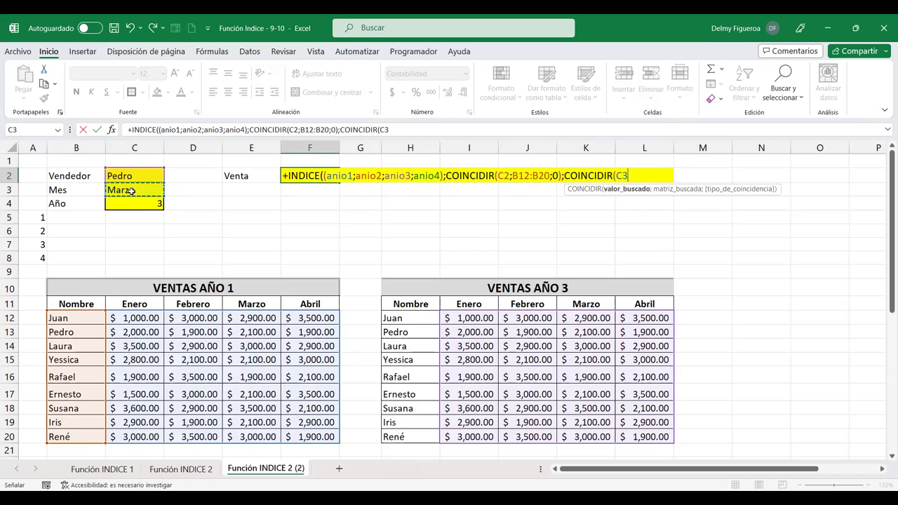
type(";")
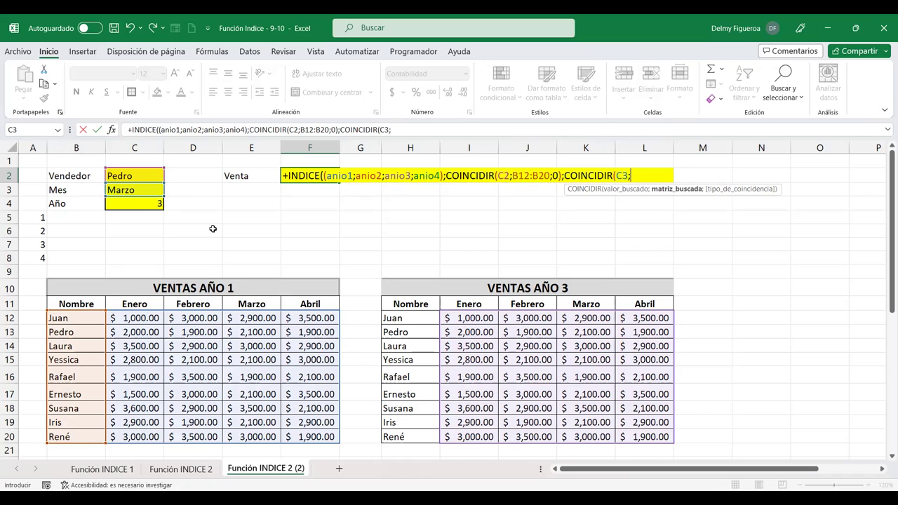
left_click(135, 302)
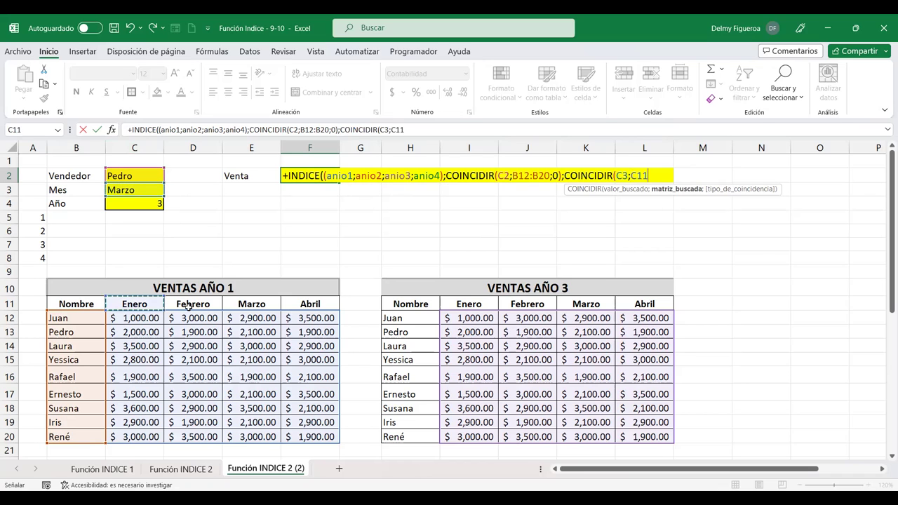
left_click(309, 307, "shift")
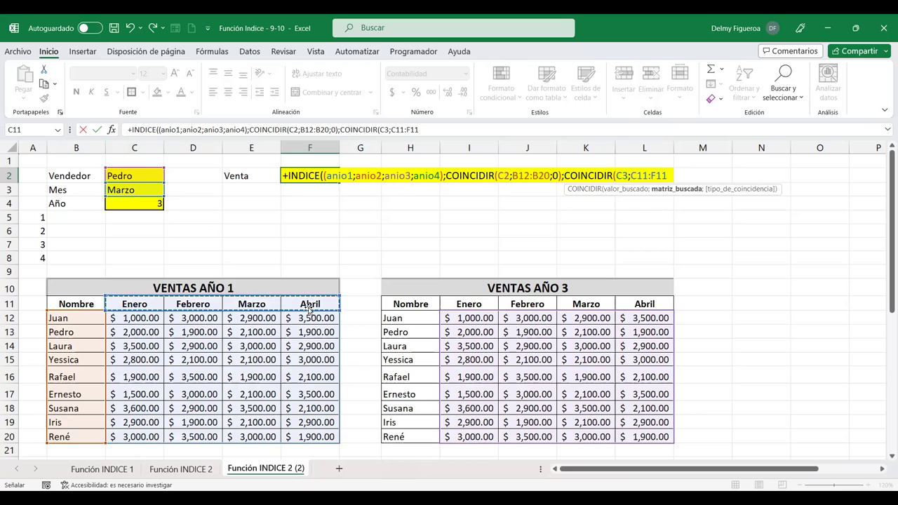
type(";0)")
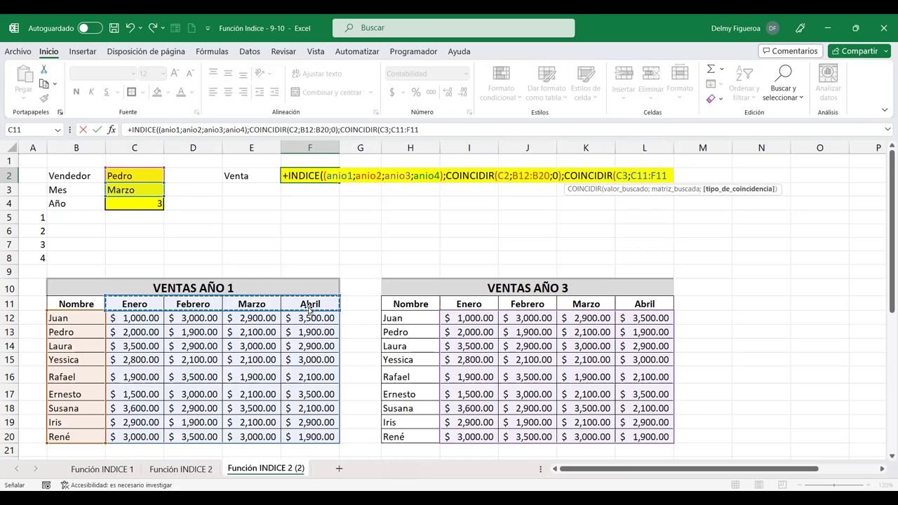
type(";")
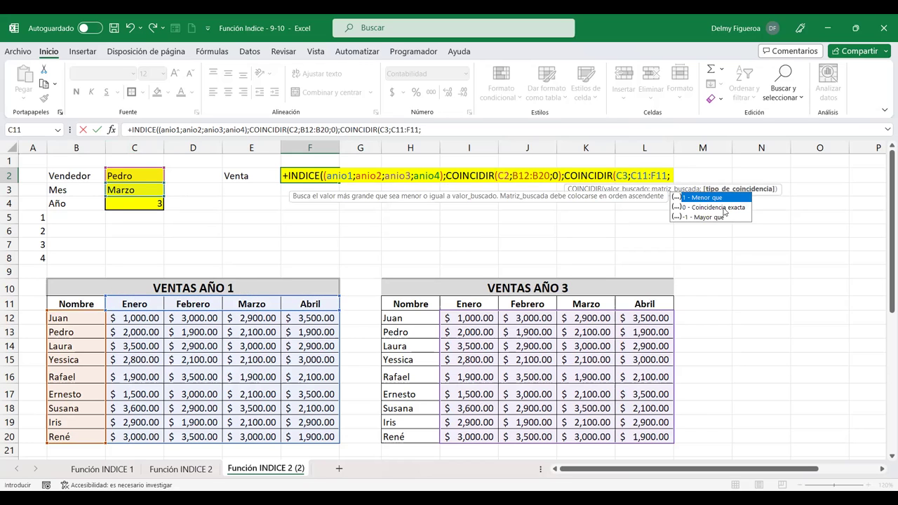
double_click(723, 207)
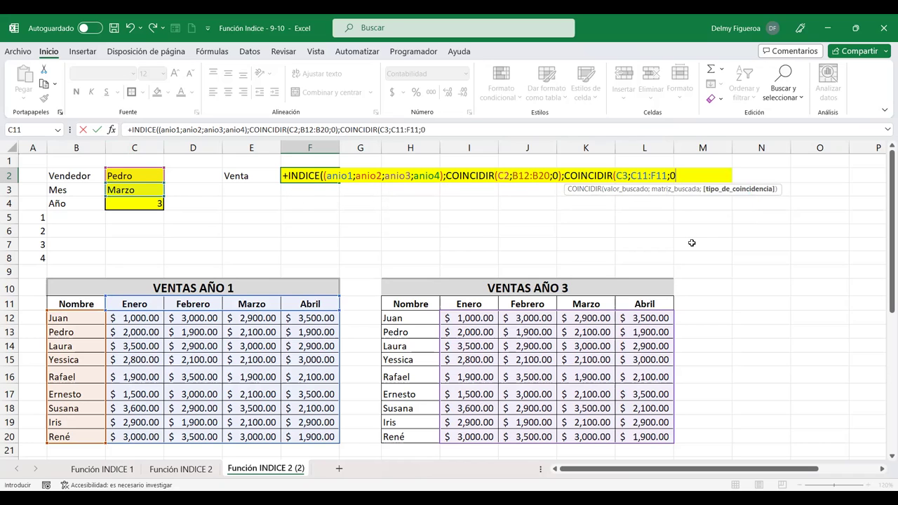
type(")")
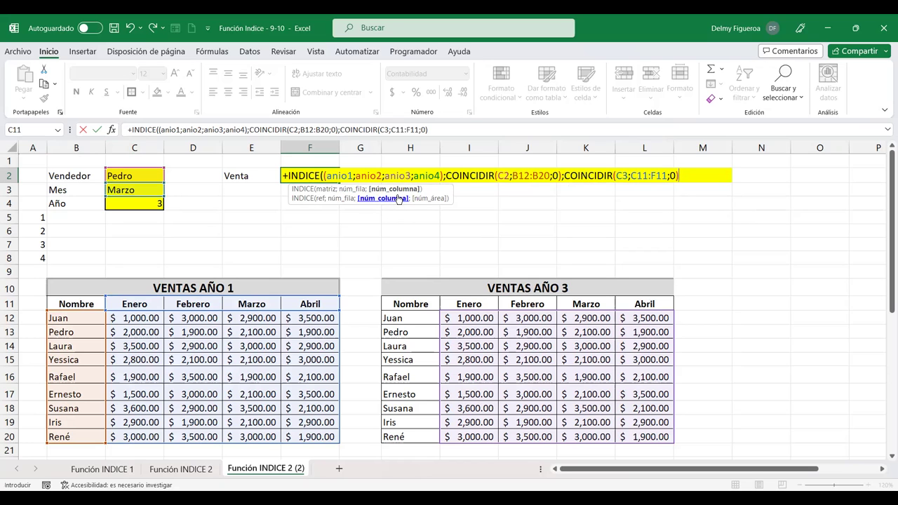
type(";")
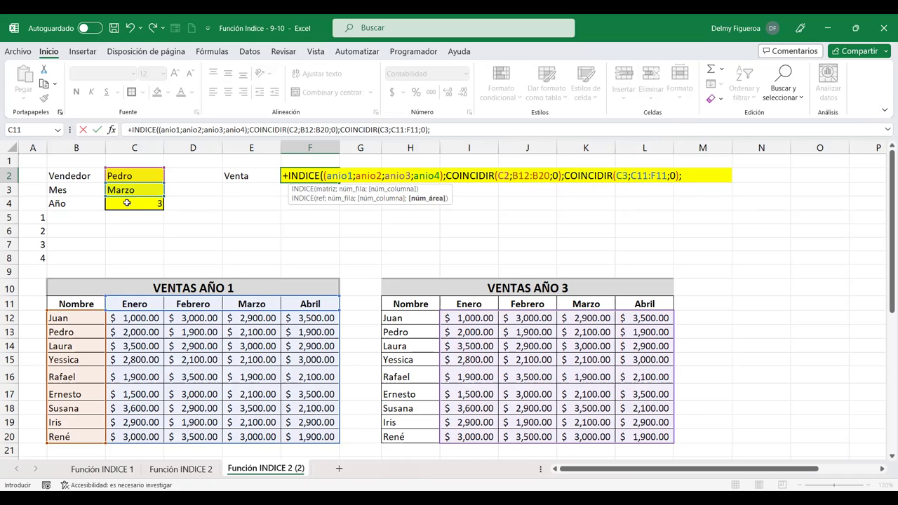
- Use C4 as the area number, close the formula and commit it, showing $ 2,100.00
left_click(127, 203)
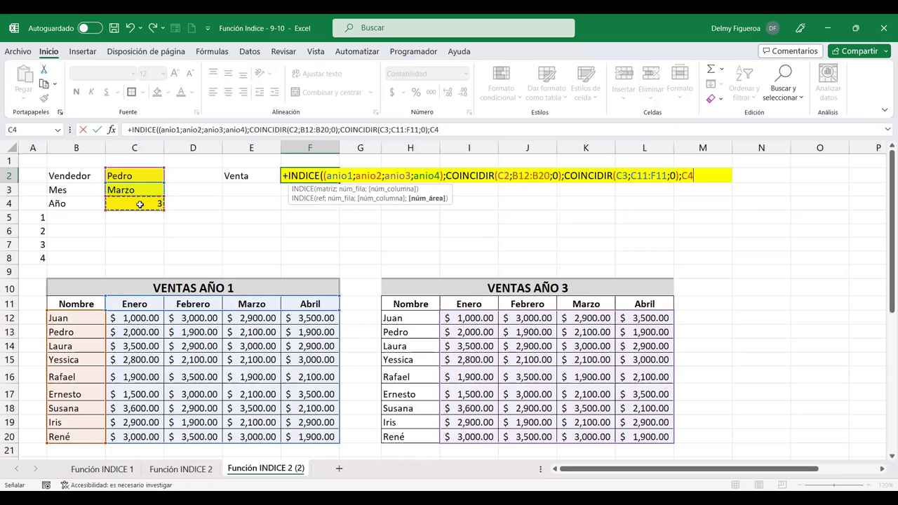
type(")")
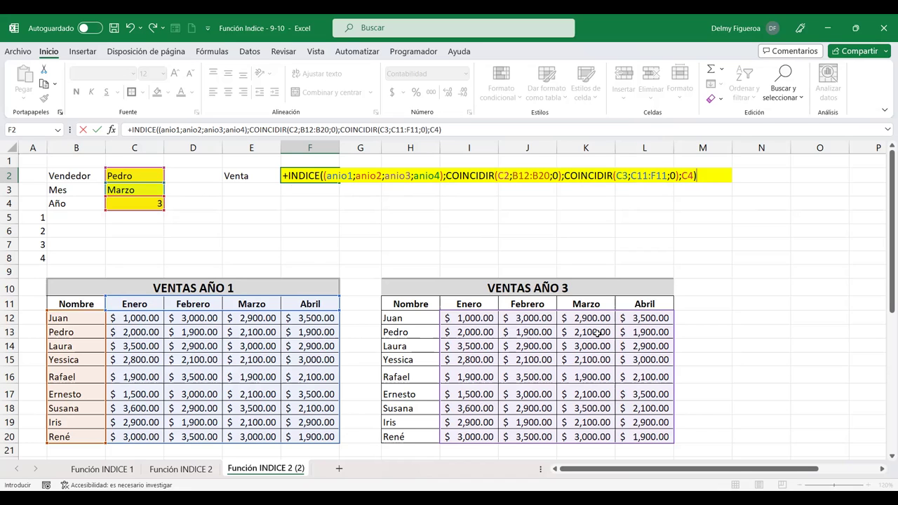
key("Return")
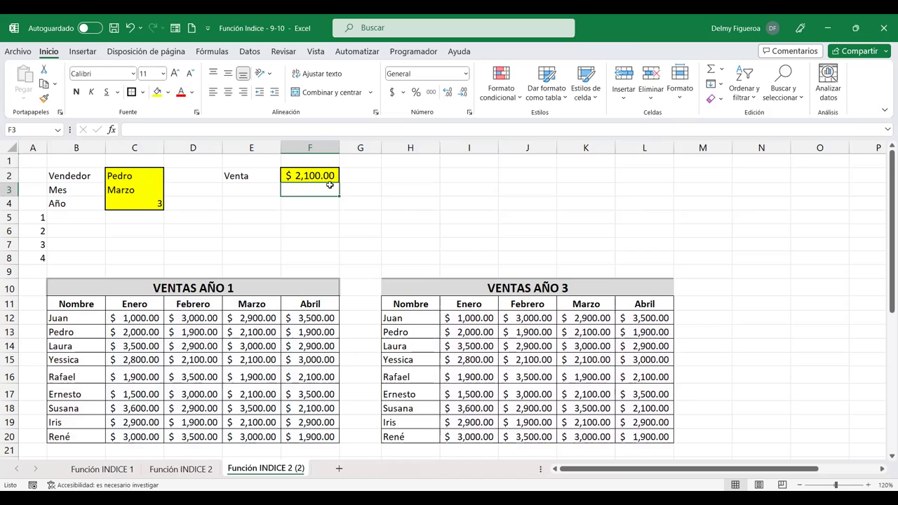
- Switch the inputs to Laura, Abril and 4 so Venta returns $ 3,500.00
left_click(139, 176)
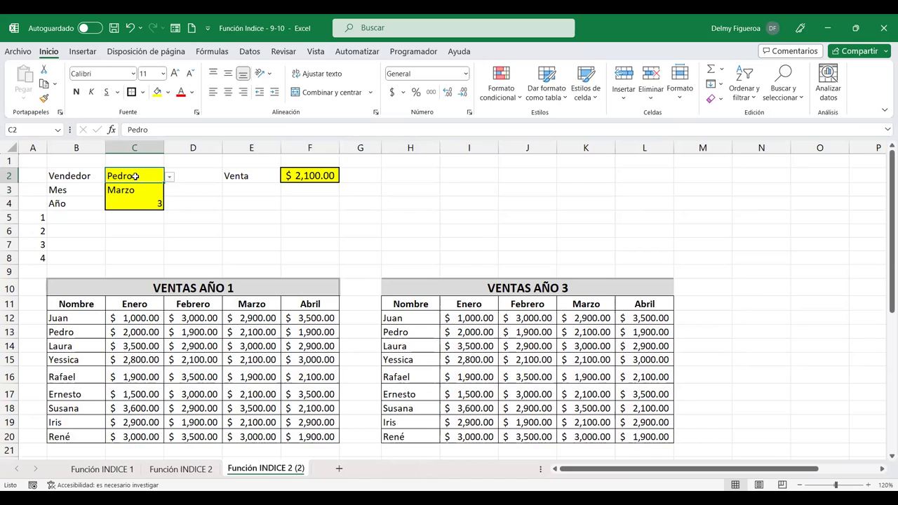
left_click(169, 177)
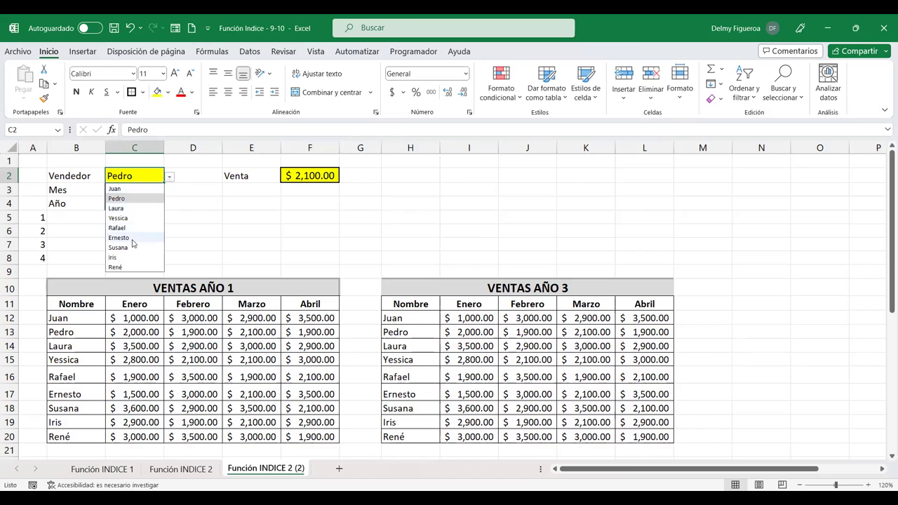
left_click(139, 205)
left_click(140, 192)
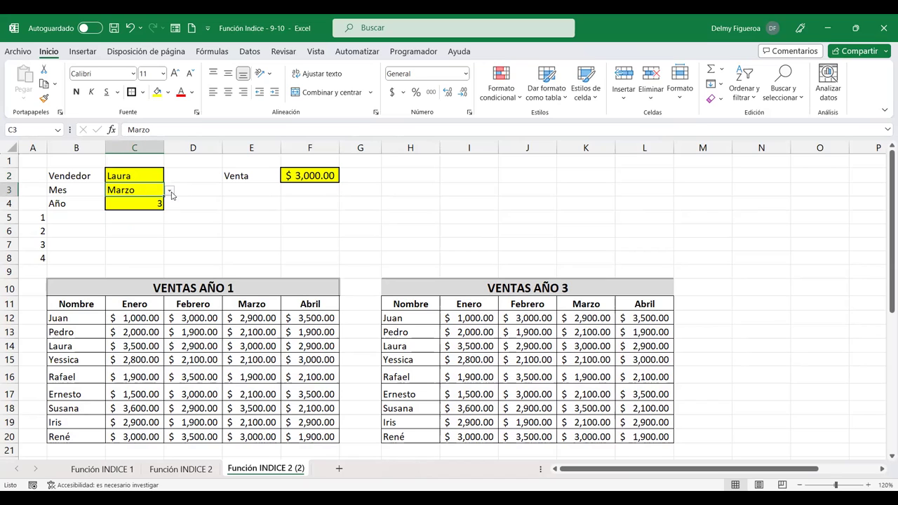
left_click(171, 193)
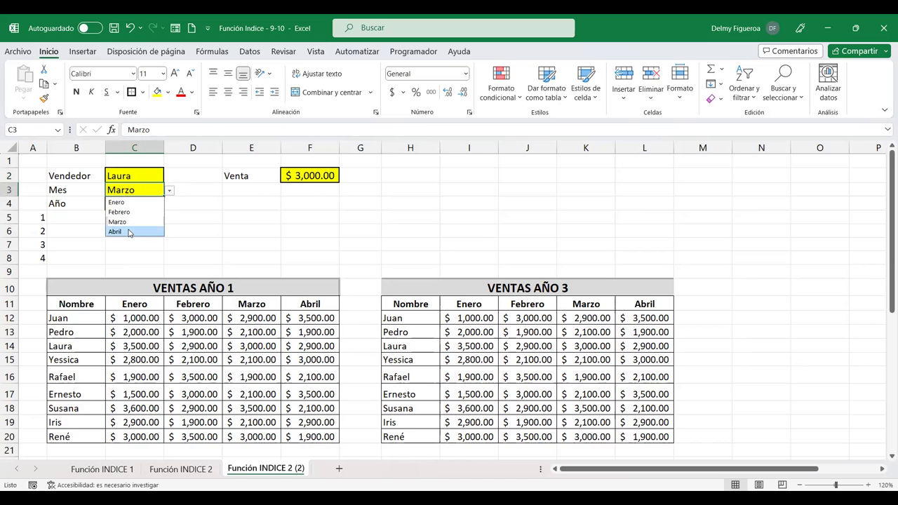
left_click(129, 232)
left_click(151, 204)
left_click(170, 204)
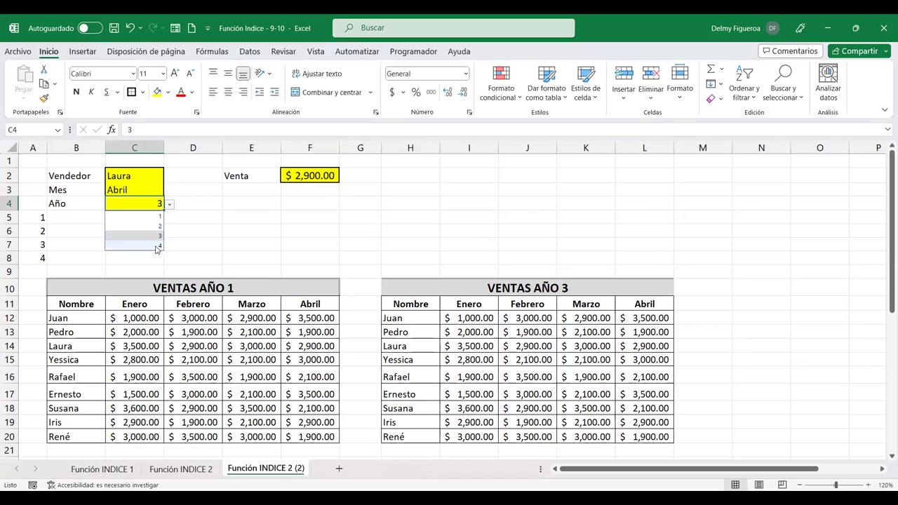
left_click(157, 248)
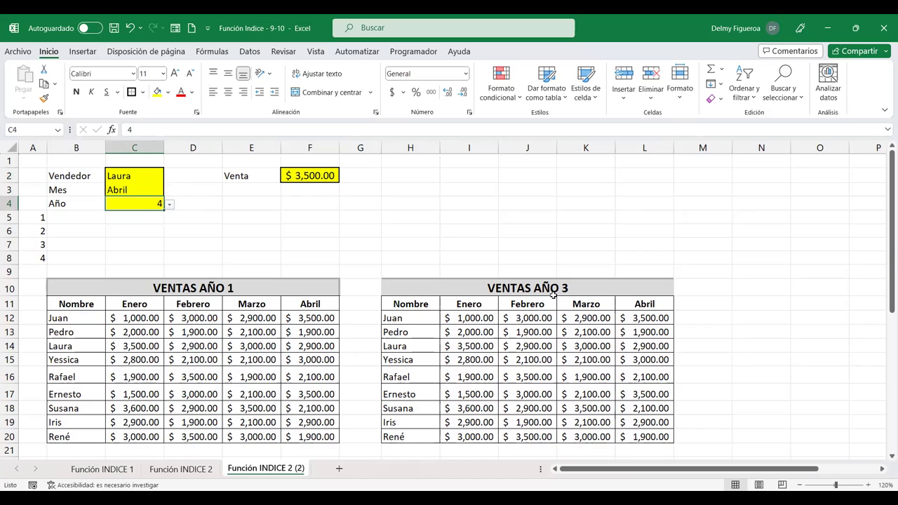
scroll(822, 355, "down", 3)
scroll(757, 310, "down", 2)
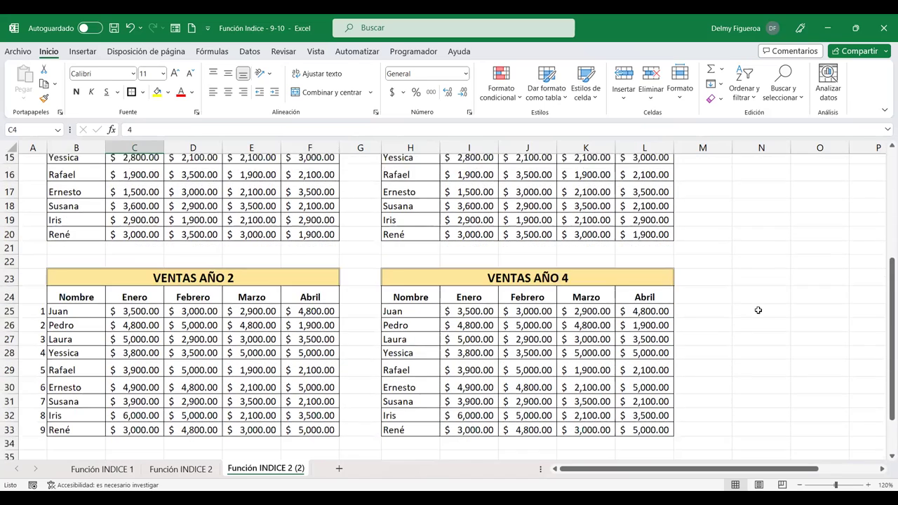
scroll(757, 310, "down", 1)
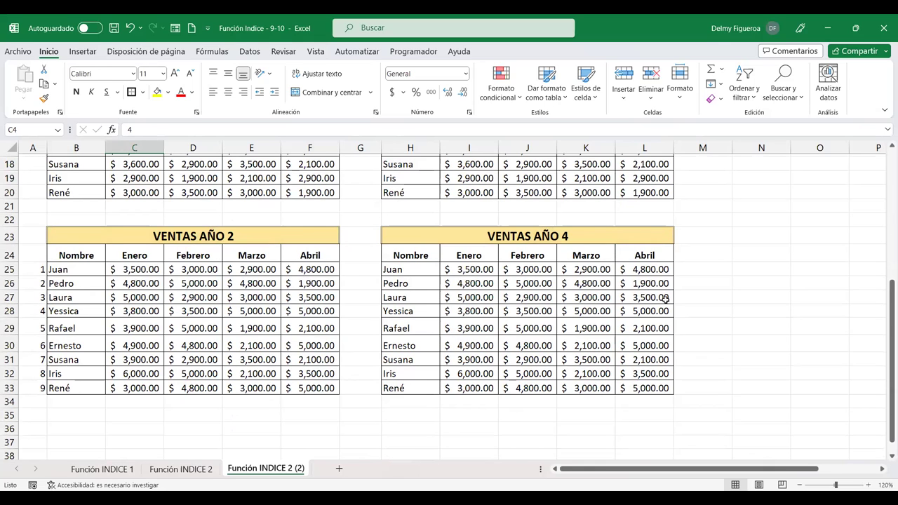
scroll(665, 300, "up", 6)
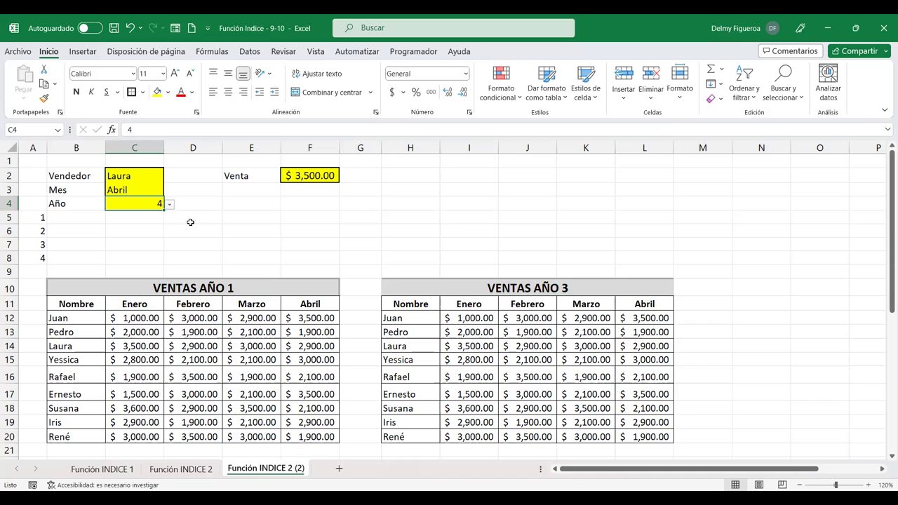
double_click(304, 176)
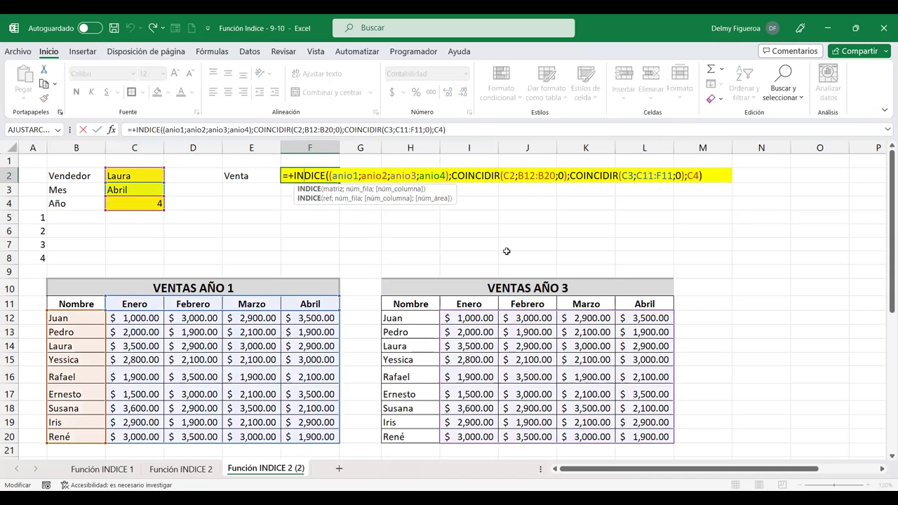
key("Return")
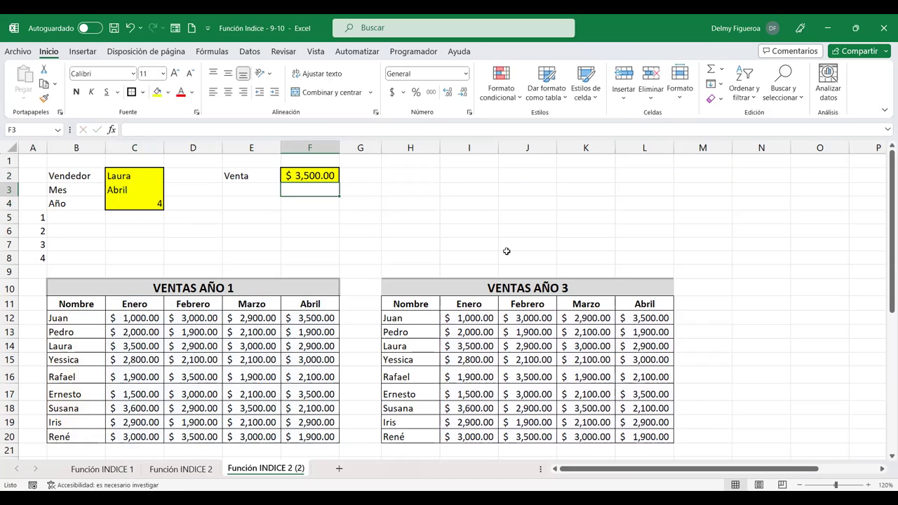
left_click(121, 177)
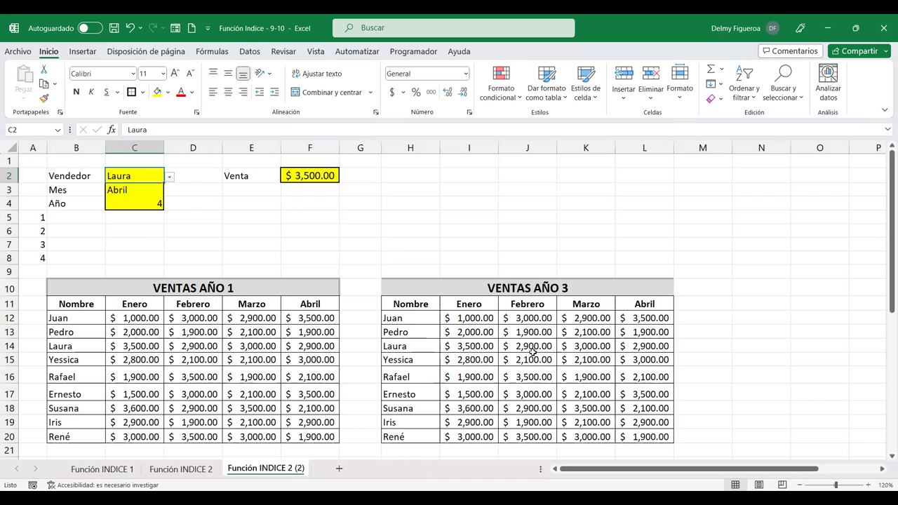
scroll(566, 353, "down", 5)
scroll(575, 353, "down", 2)
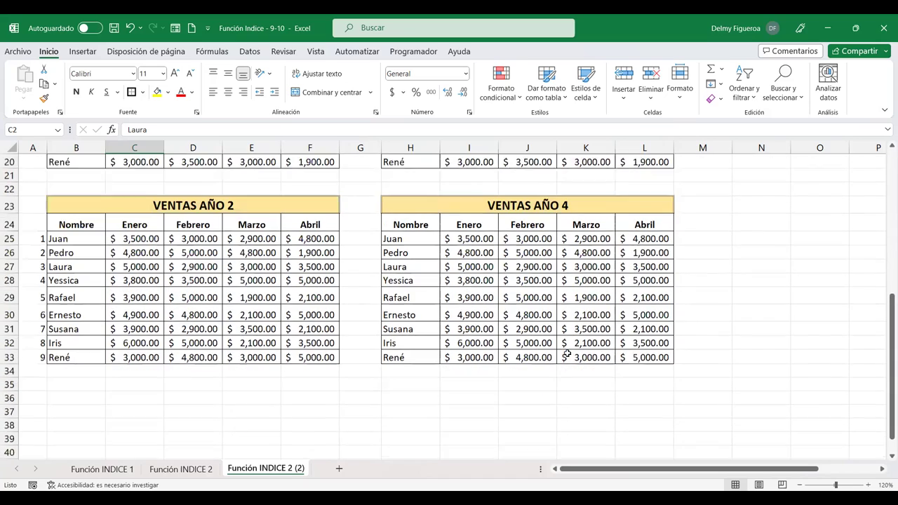
scroll(501, 366, "up", 7)
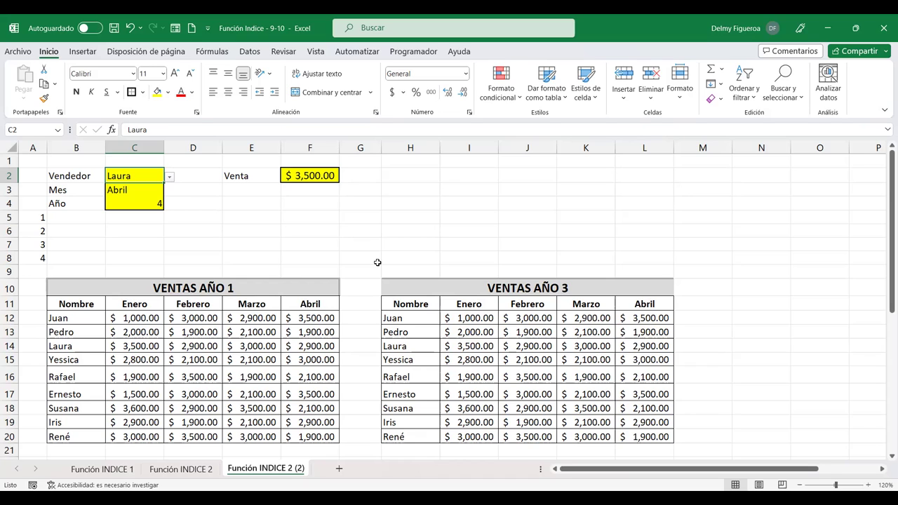
- Reopen F2's INDICE formula for editing with the cursor in its C4 area-number argument
left_click(306, 177)
double_click(306, 176)
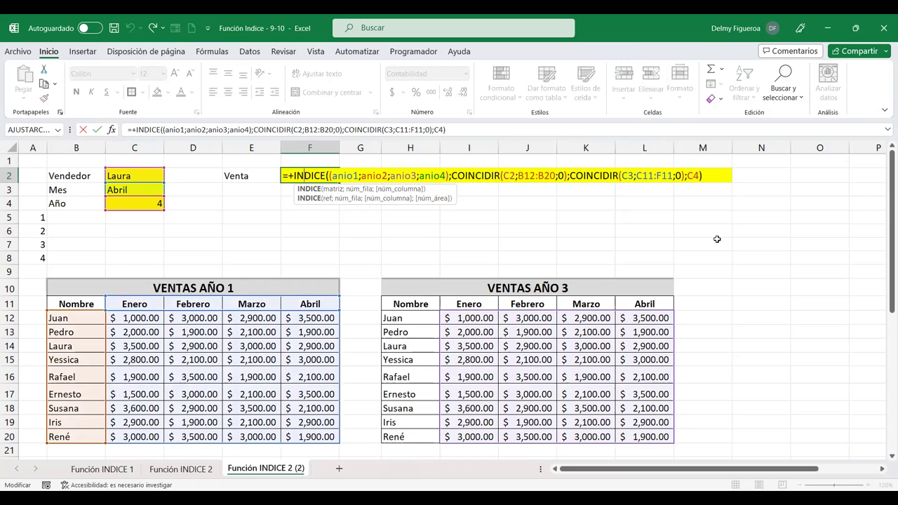
key("Return")
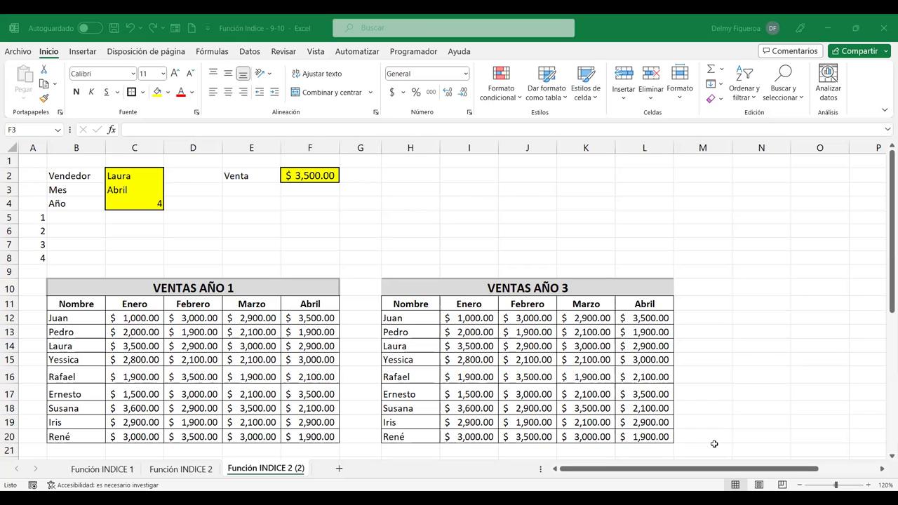
left_click(149, 205)
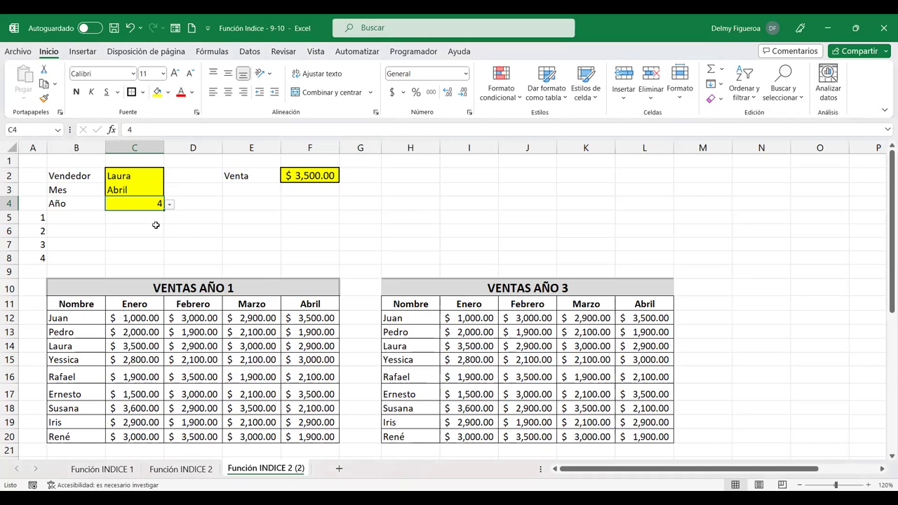
double_click(317, 177)
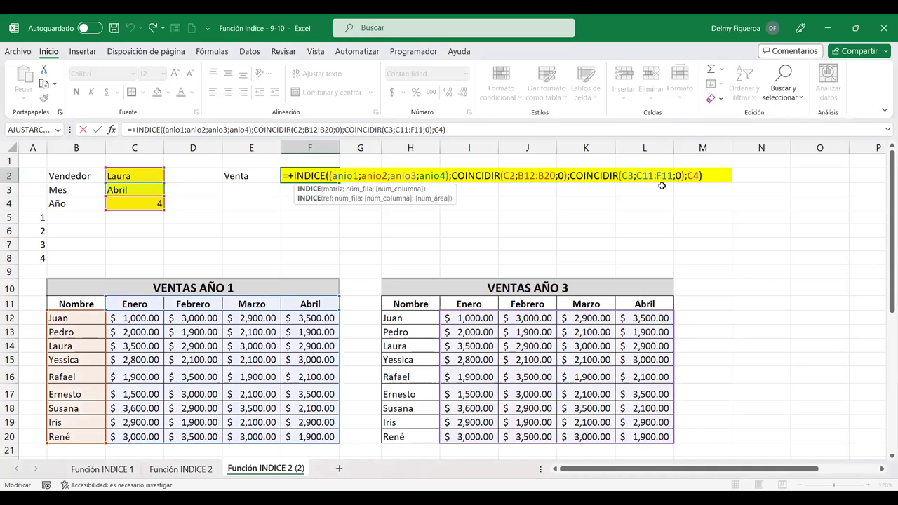
left_click(695, 177)
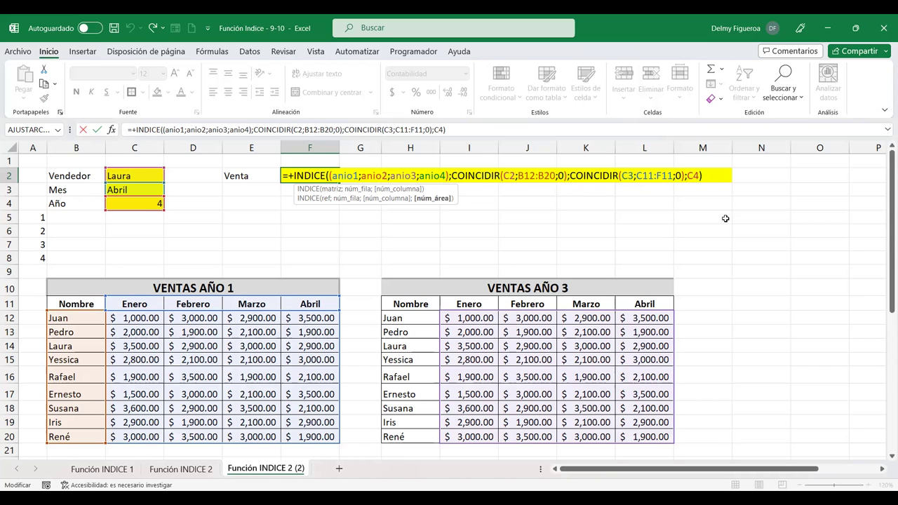
- Commit the INDICE sales lookup in F2 and discard a first SI attempt in F3
key("Return")
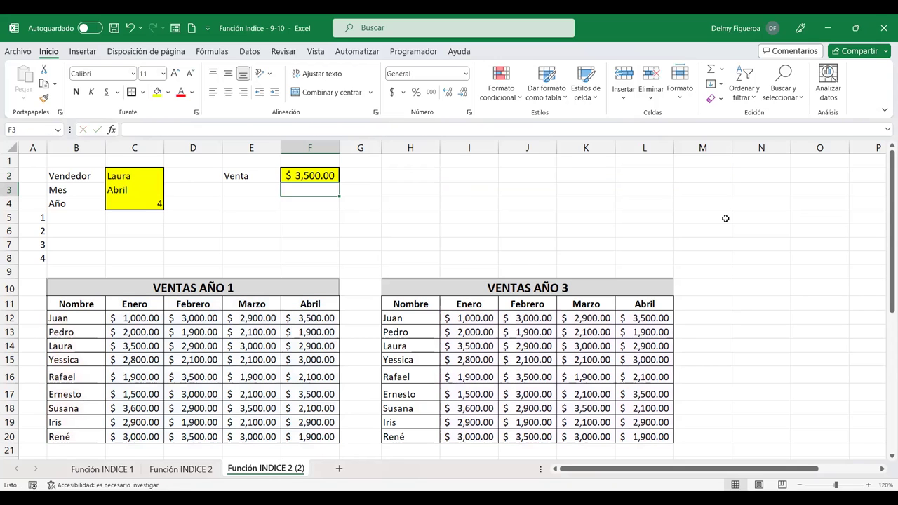
type("+s")
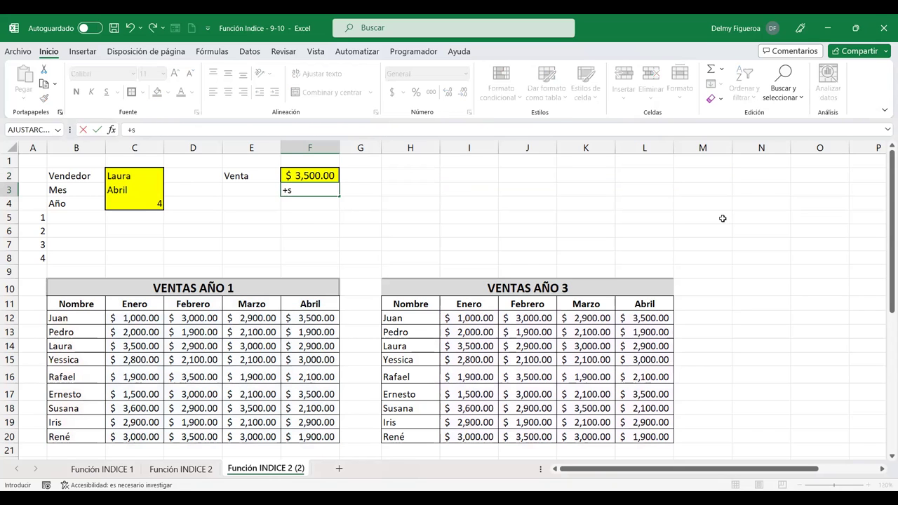
type("i")
key("Tab")
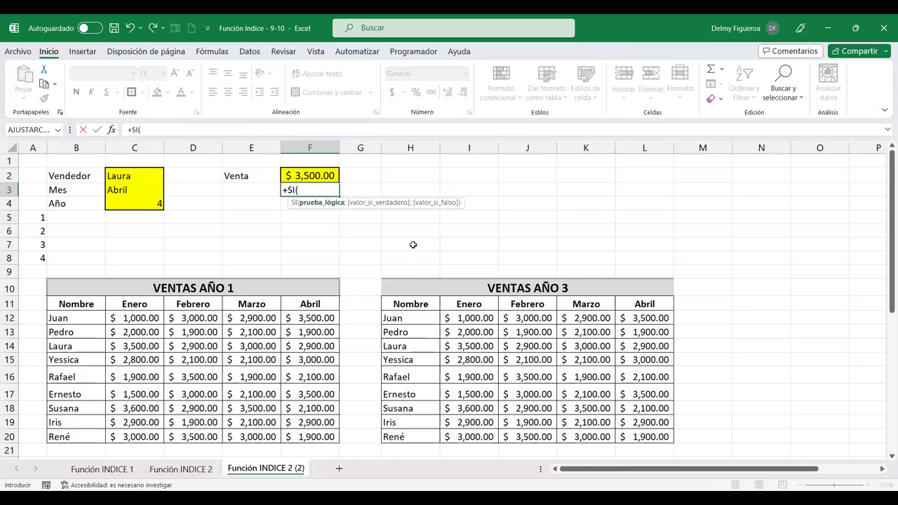
type("1=2019")
key("Escape")
- Enter =SI(C4=2022; in F3 to test whether the year in C4 is 2022
type("+")
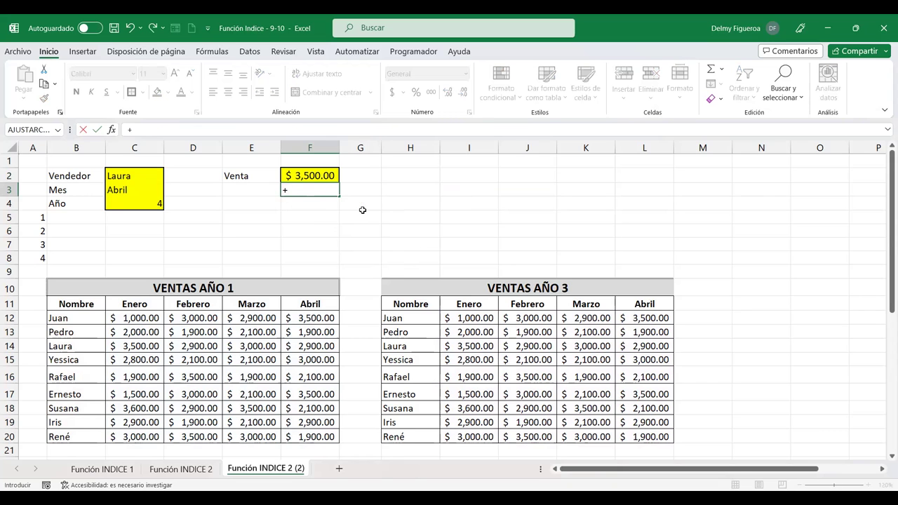
type("si")
key("Tab")
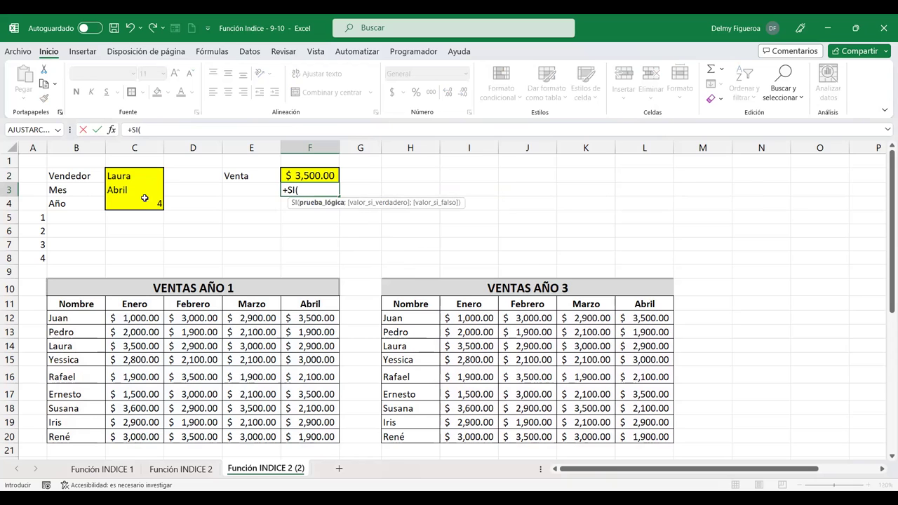
left_click(148, 203)
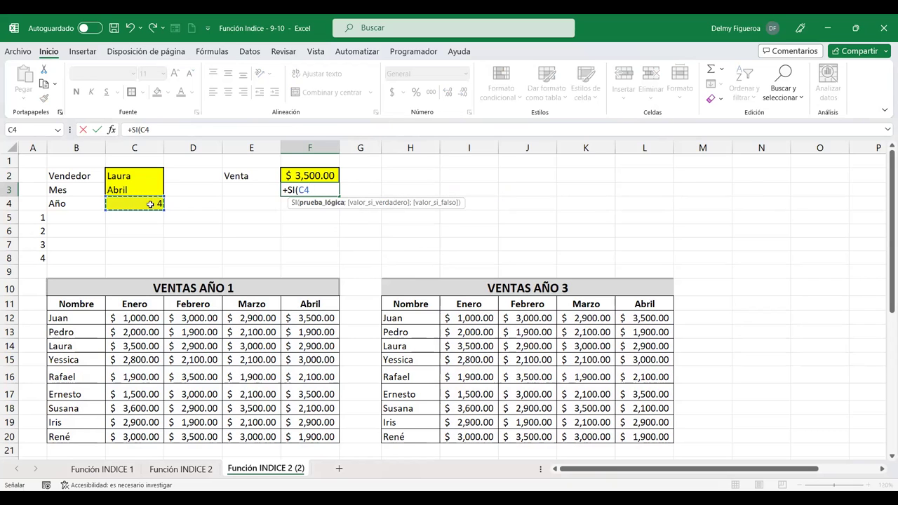
type("=")
type("200")
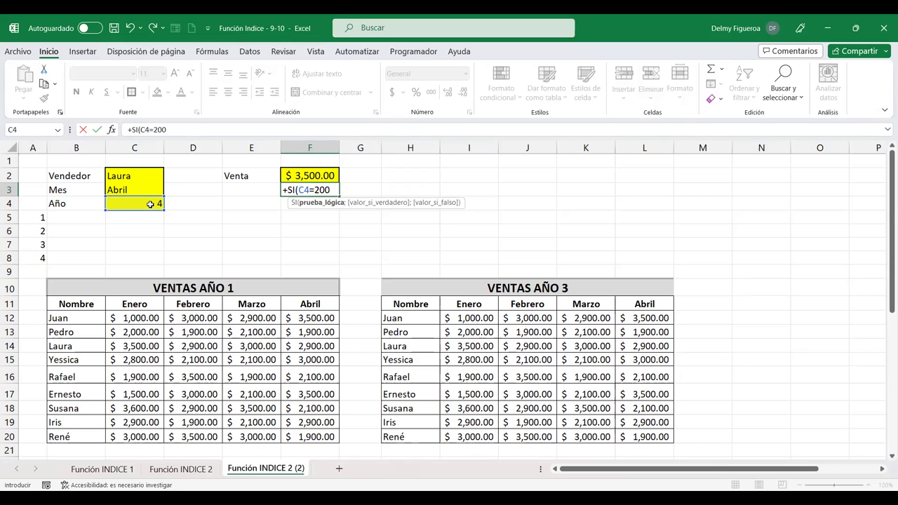
key("BackSpace")
type("22")
type(";")
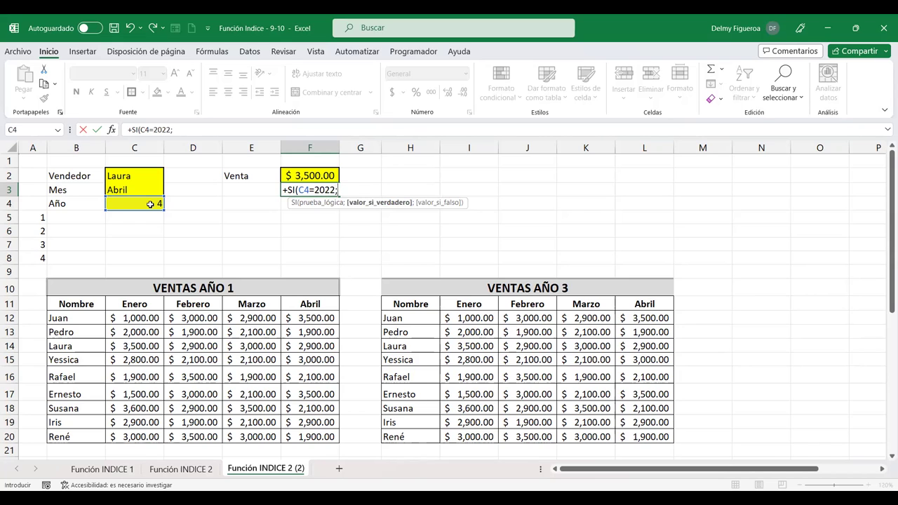
key("Return")
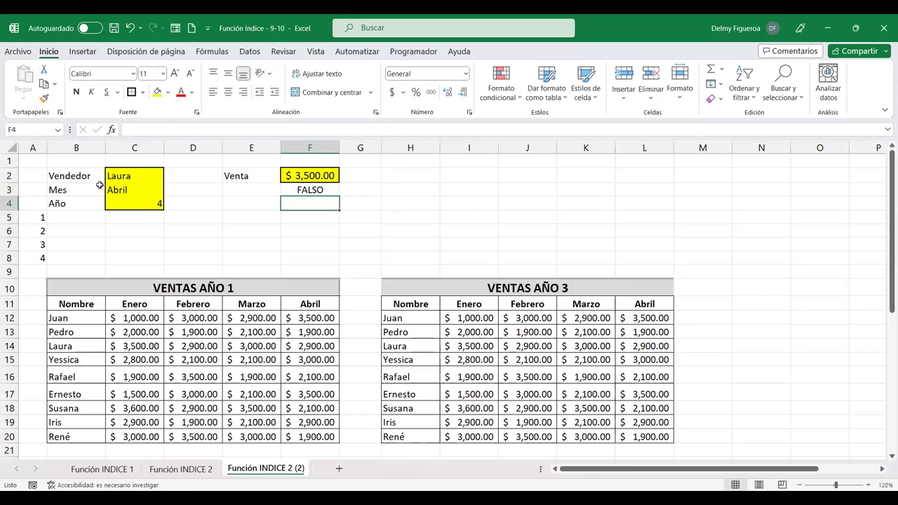
- Label cell B5 'Año'
left_click(139, 204)
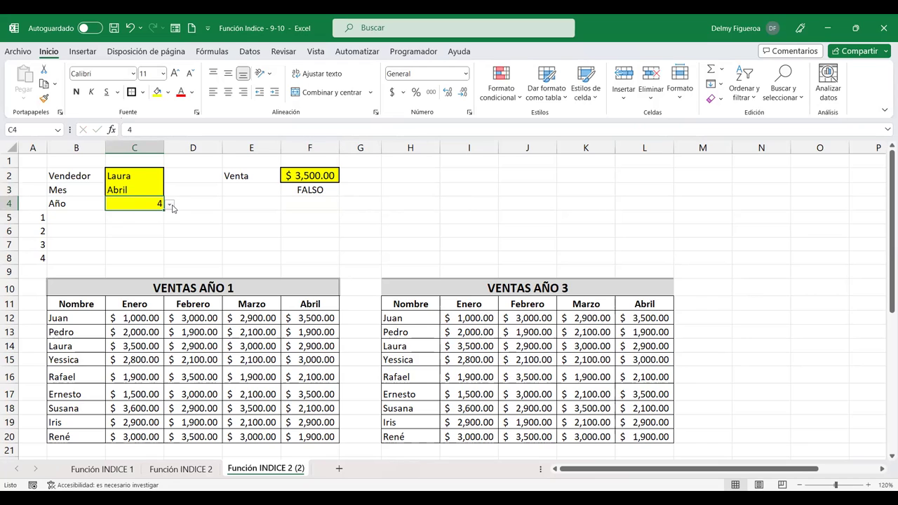
left_click(85, 212)
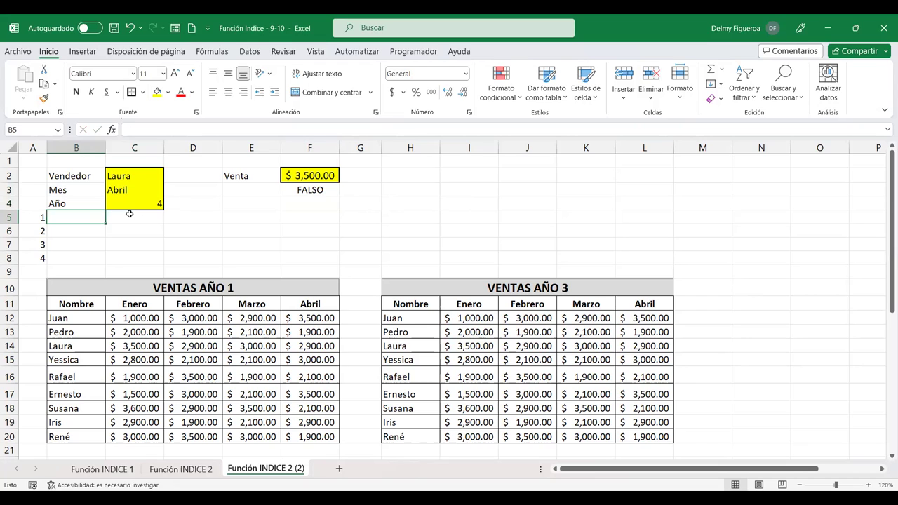
type("Año")
key("Return")
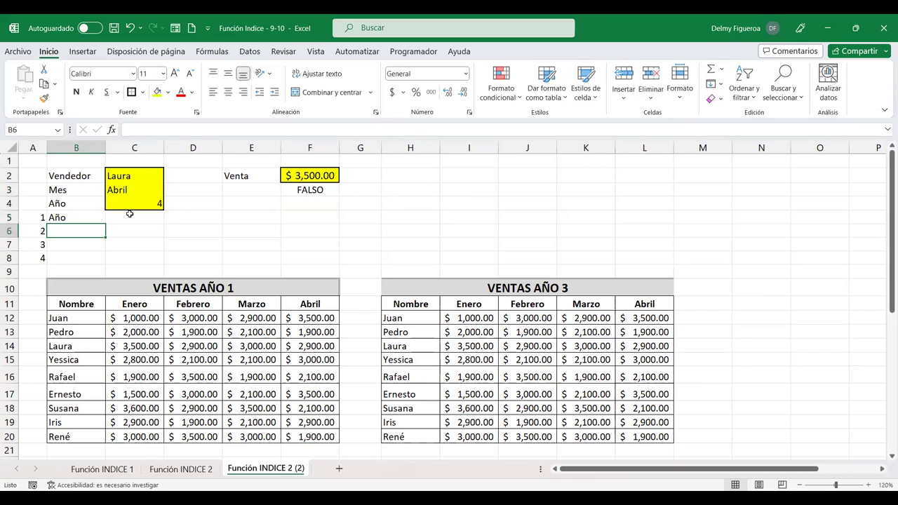
left_click(128, 219)
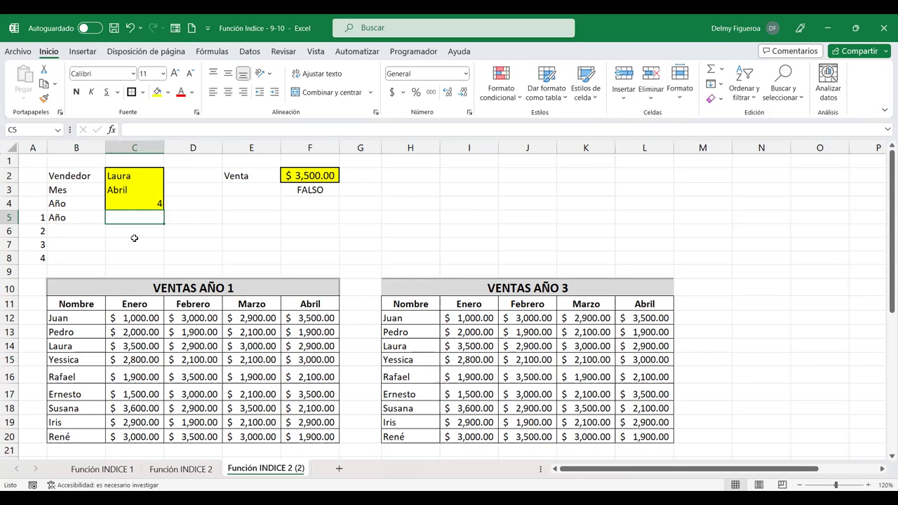
- List the years 2019, 2020, 2021 and 2022 in cells A36 to A39
scroll(134, 238, "down", 2)
scroll(134, 238, "down", 3)
scroll(134, 238, "down", 2)
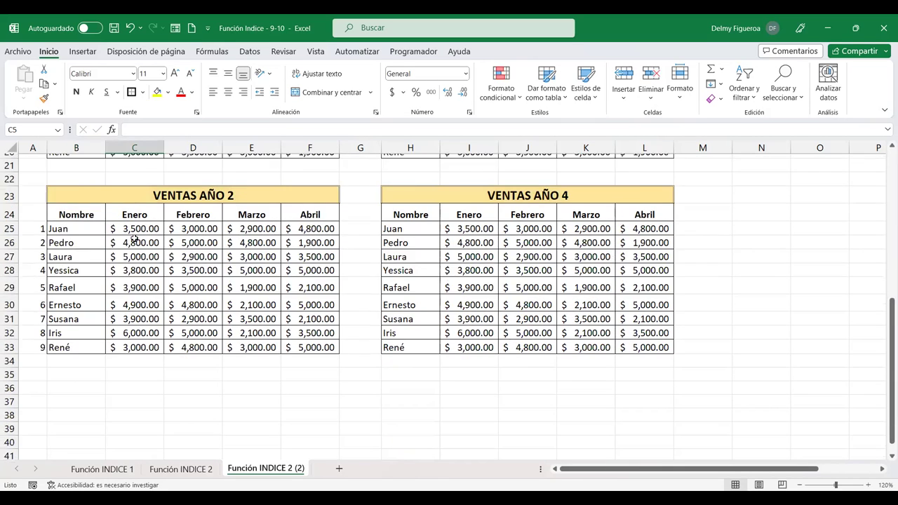
scroll(84, 251, "down", 3)
left_click(36, 226)
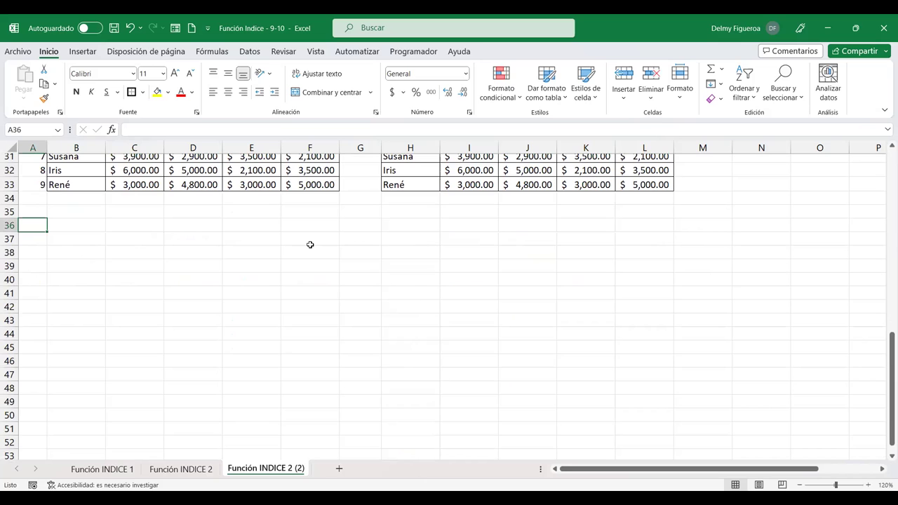
type("2019")
key("Return")
type("2021")
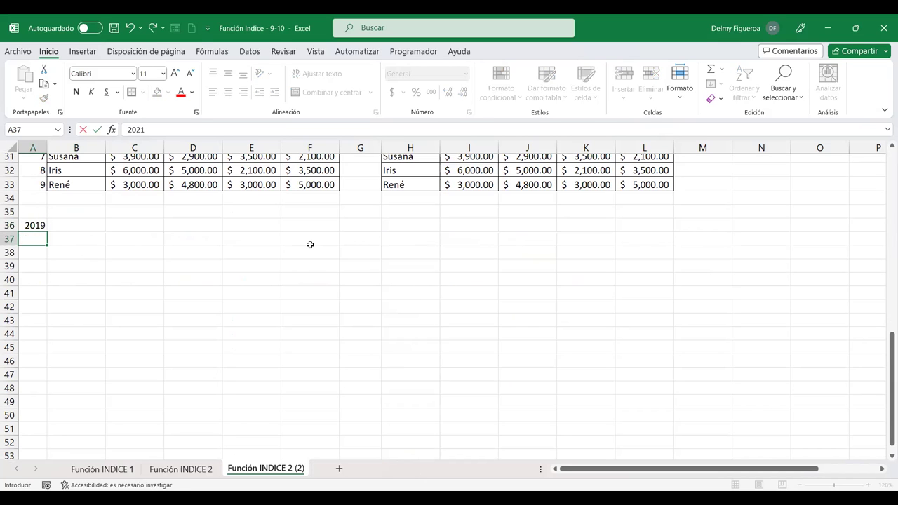
key("Return")
type("20")
key("Up")
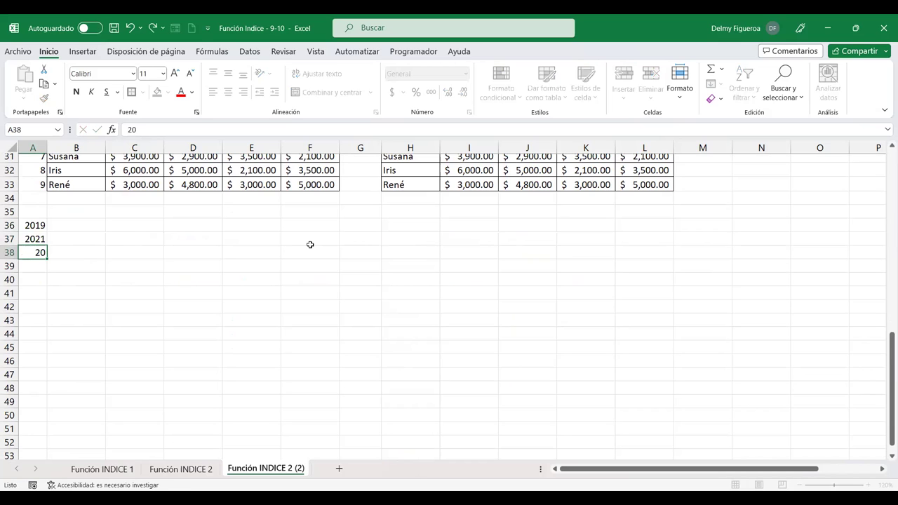
key("F2")
key("BackSpace")
type("0")
key("Return")
type("2021")
key("Return")
type("2022")
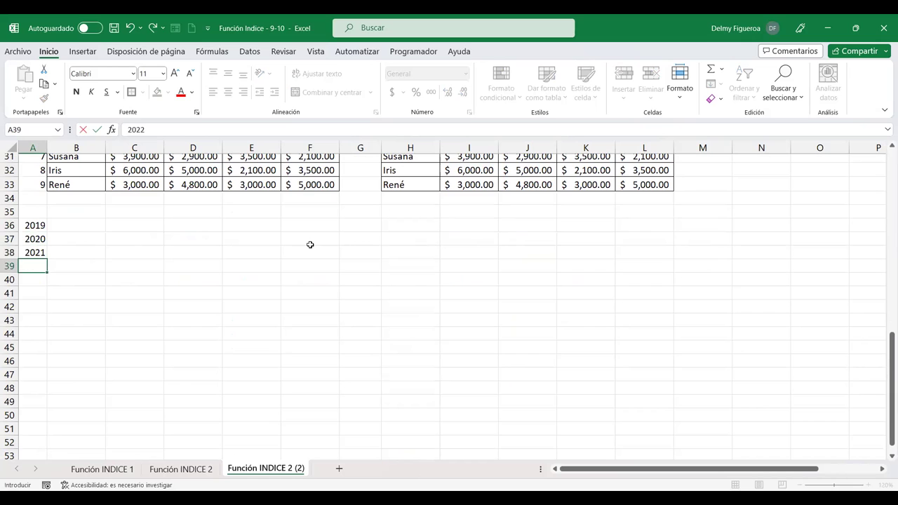
key("Return")
scroll(321, 279, "up", 6)
scroll(322, 279, "up", 4)
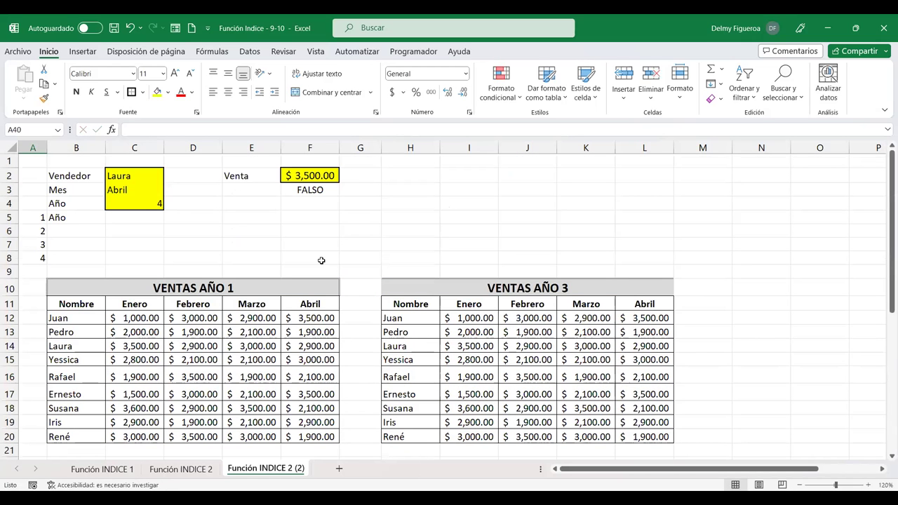
- Fill C5 yellow and give it a List validation sourced from A36:A39
left_click(136, 218)
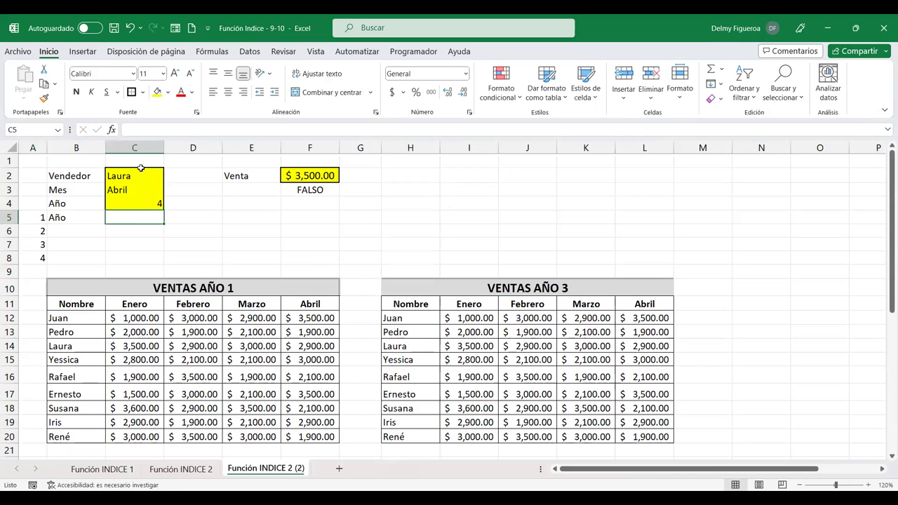
left_click(157, 92)
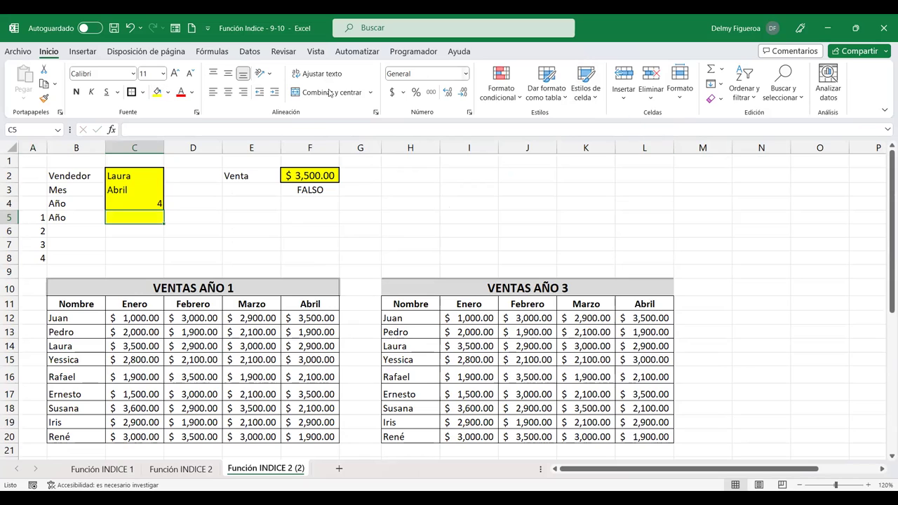
left_click(249, 51)
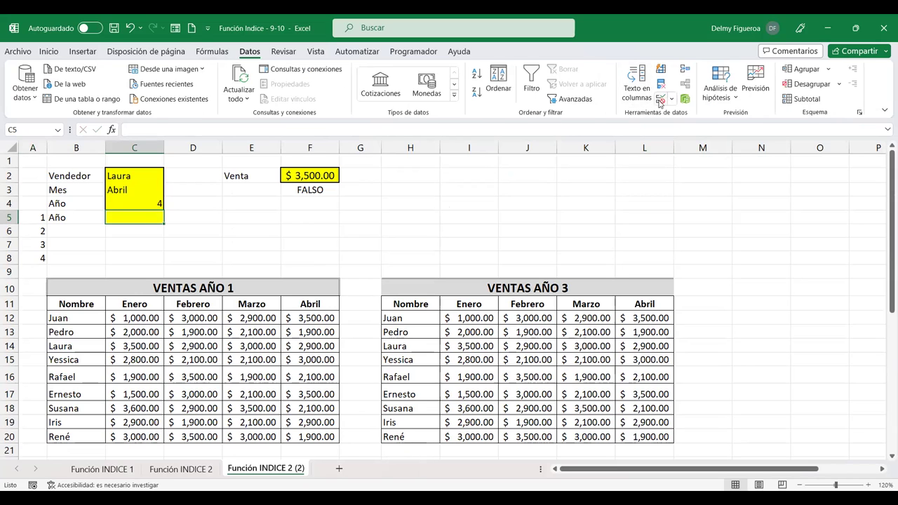
left_click(659, 100)
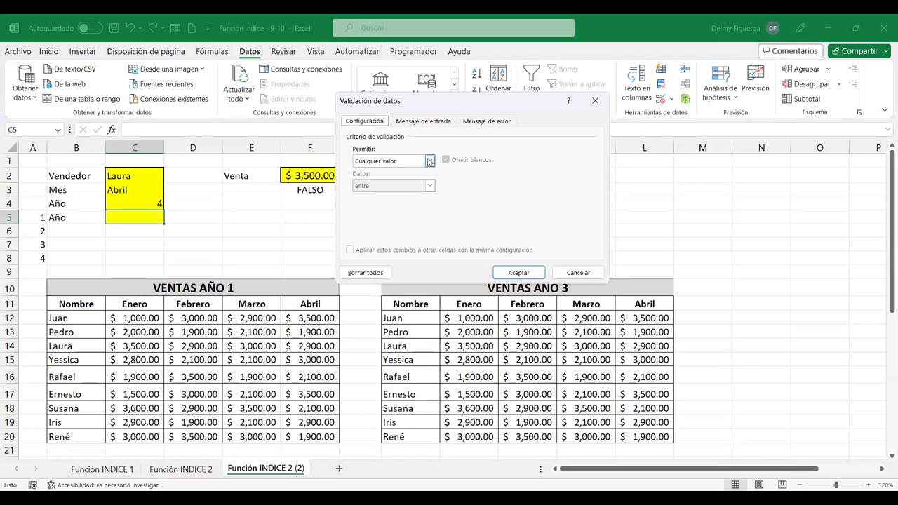
left_click(429, 160)
left_click(377, 196)
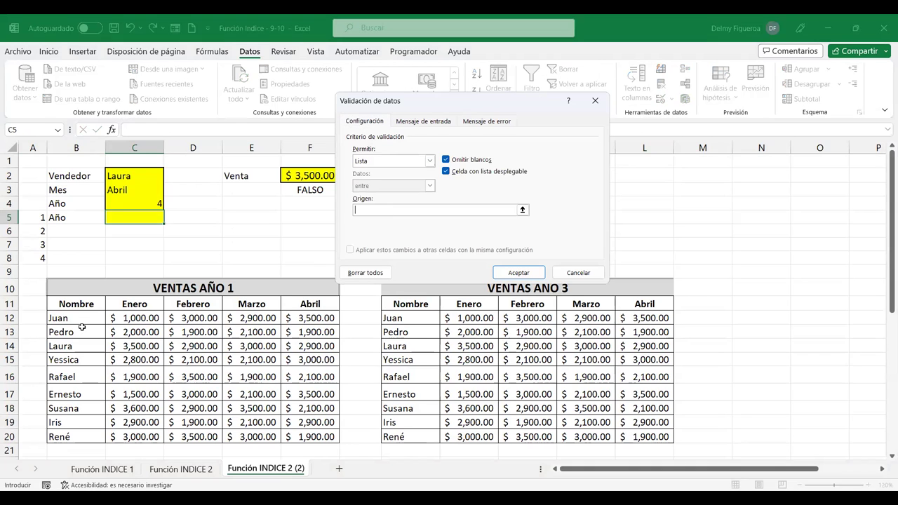
scroll(78, 326, "down", 6)
scroll(45, 324, "down", 3)
left_click_drag(35, 307, 35, 346)
left_click(510, 274)
scroll(307, 304, "up", 7)
scroll(215, 246, "up", 1)
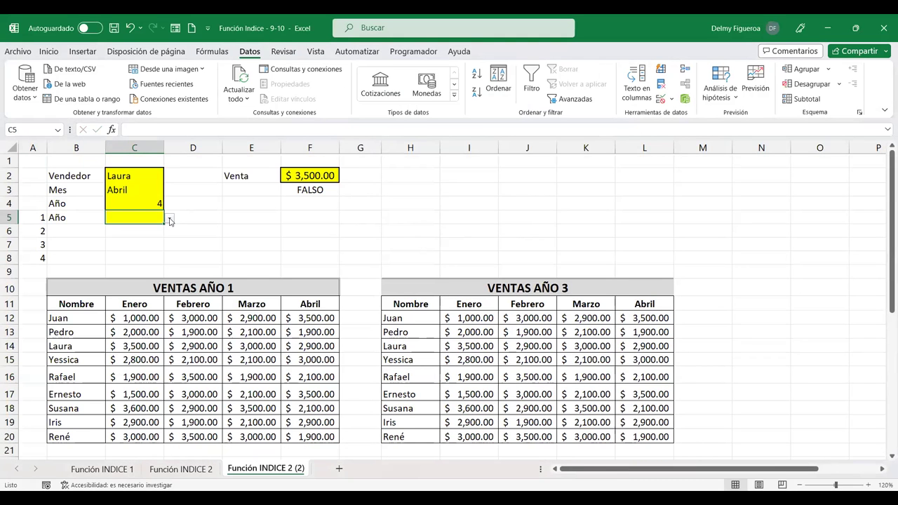
- Pick 2021 from C5's year dropdown
left_click(170, 220)
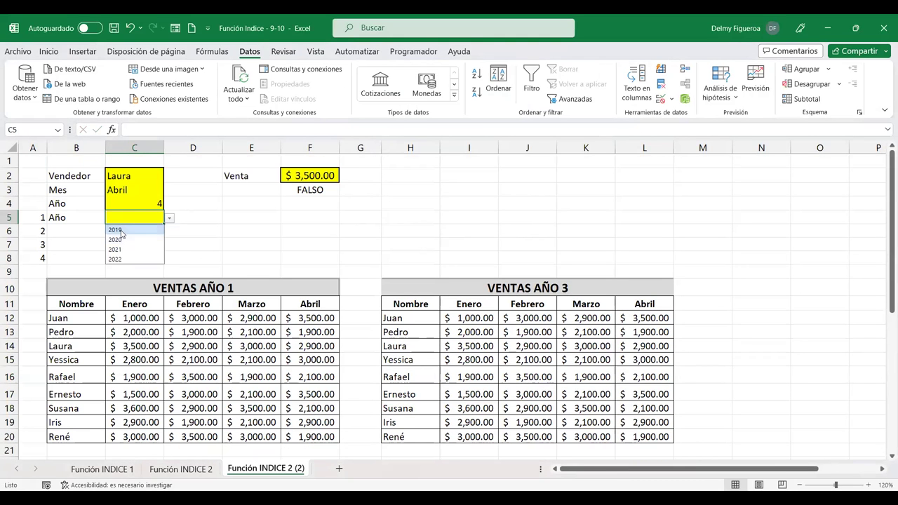
left_click(121, 234)
left_click(171, 219)
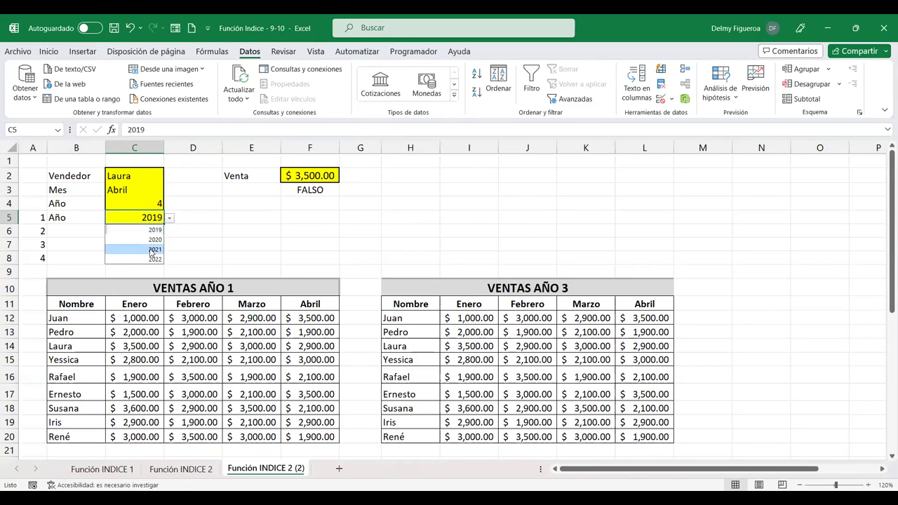
left_click(153, 250)
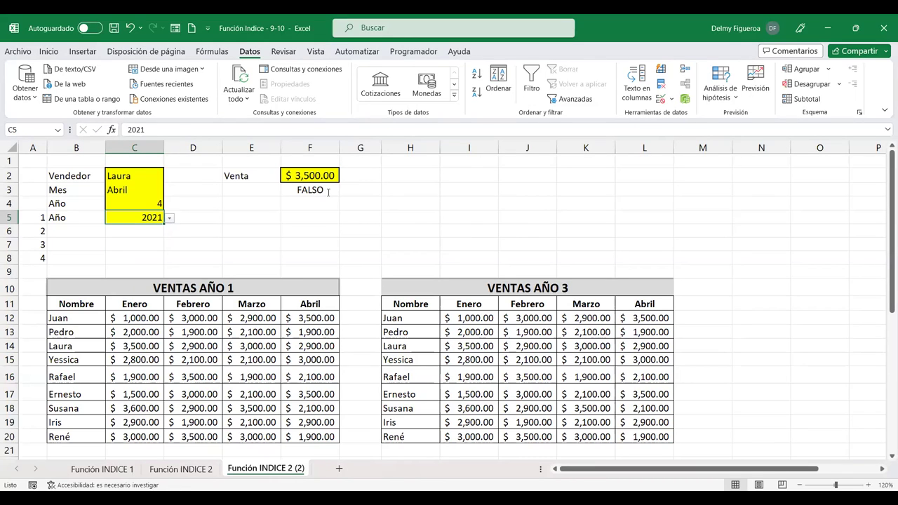
- Change F3's test to C5=2022 with 4 as the value if true
double_click(328, 192)
key("Delete")
type("5=2022;)")
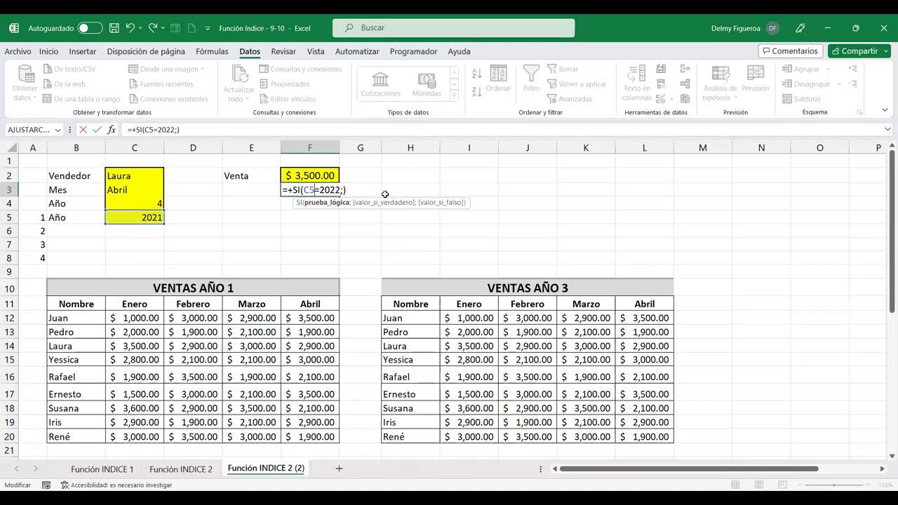
left_click(338, 191)
key("Right")
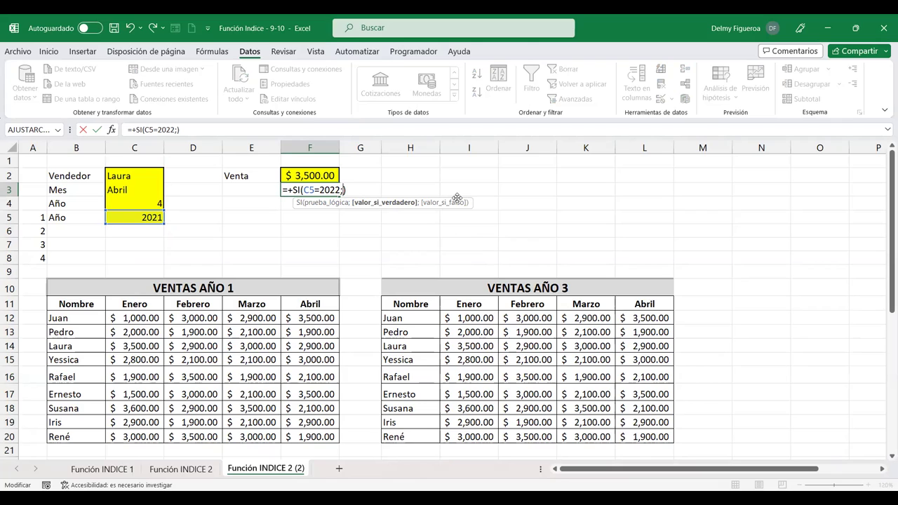
type("4")
type(";")
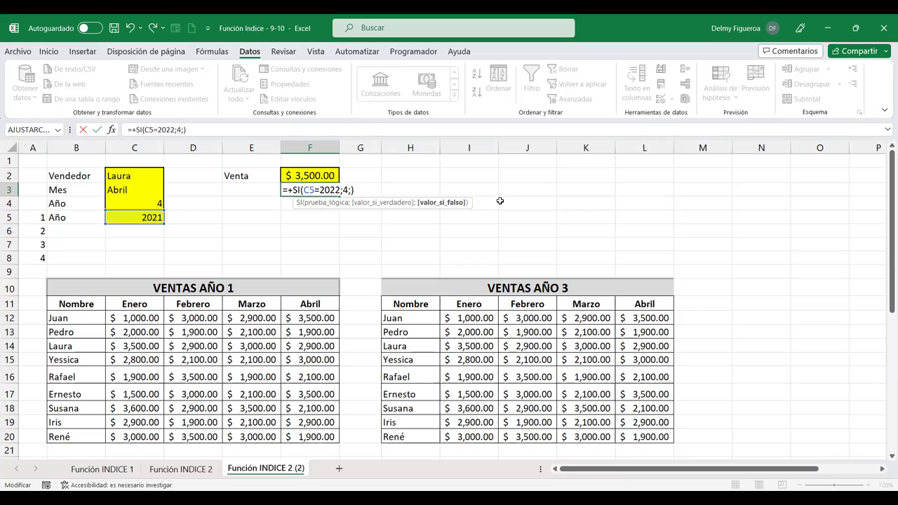
- Nest a second SI returning 3 when C5 equals 2021
type("si")
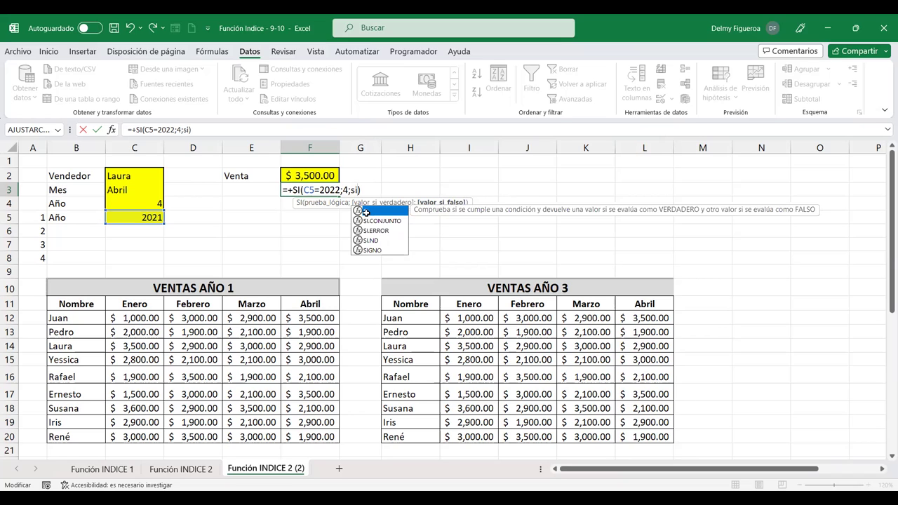
key("Tab")
left_click(138, 217)
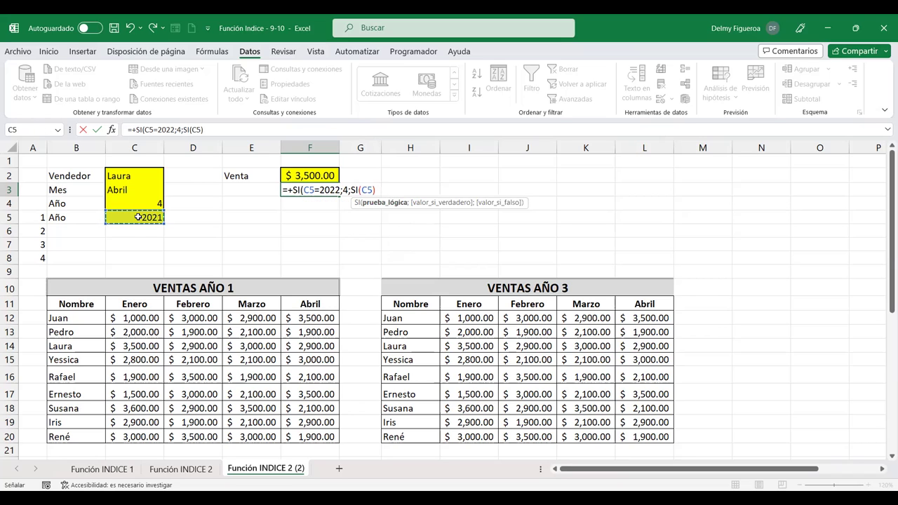
type("=")
type("2021")
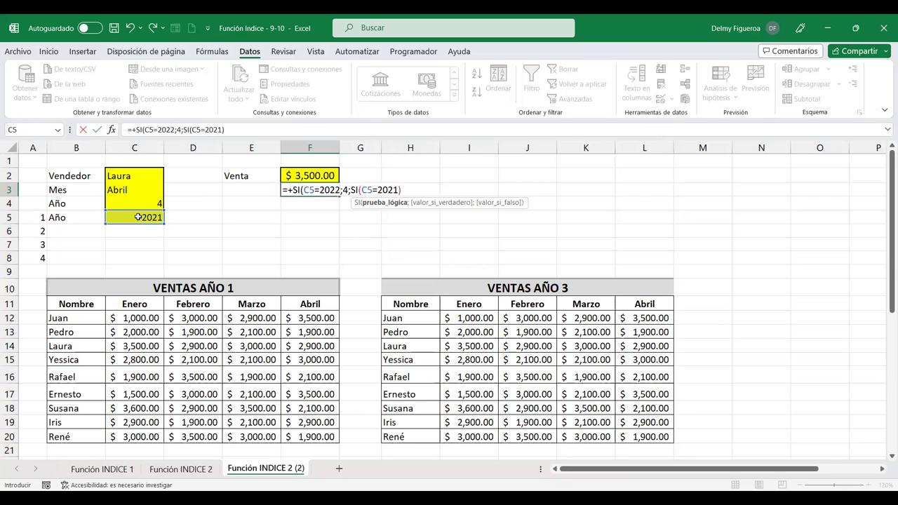
type("=")
type("3")
key("BackSpace")
key("BackSpace")
type(";3")
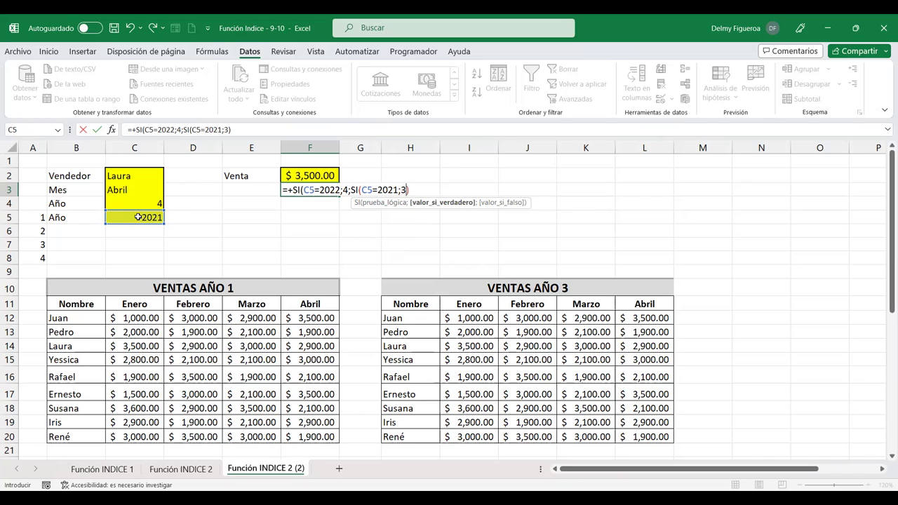
type(";")
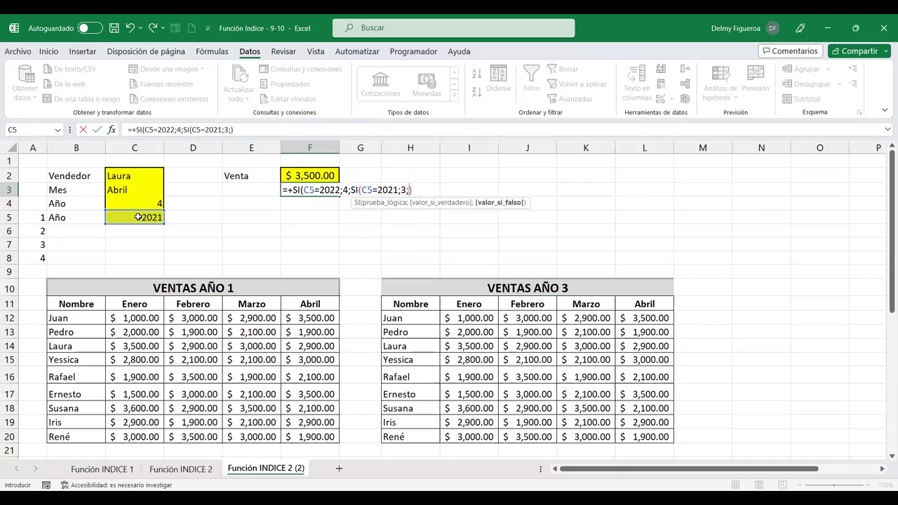
- Add the innermost SI(C5=2020;2;1), close the parentheses and commit; F3 shows 3
type("si")
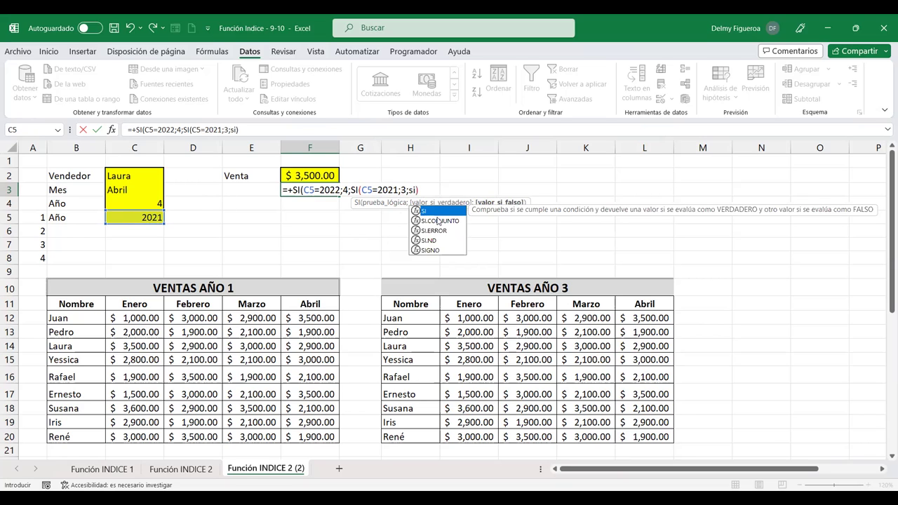
double_click(444, 210)
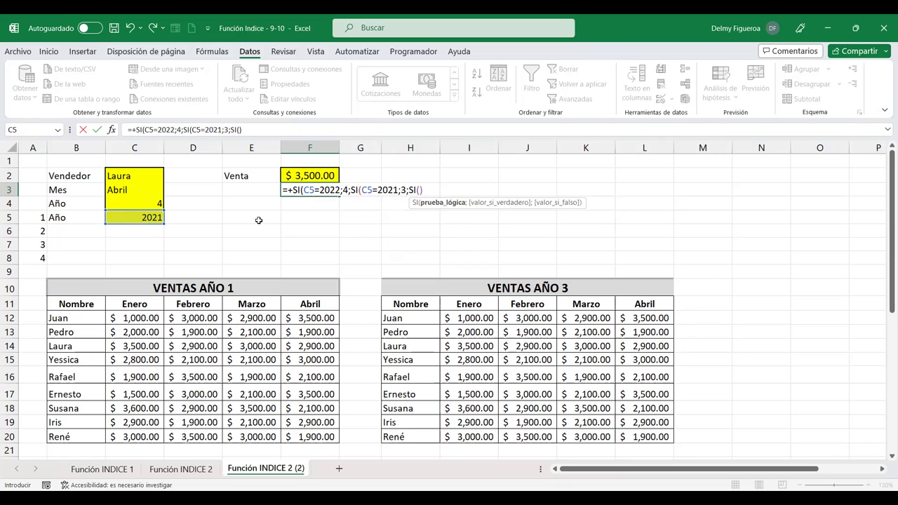
left_click(143, 218)
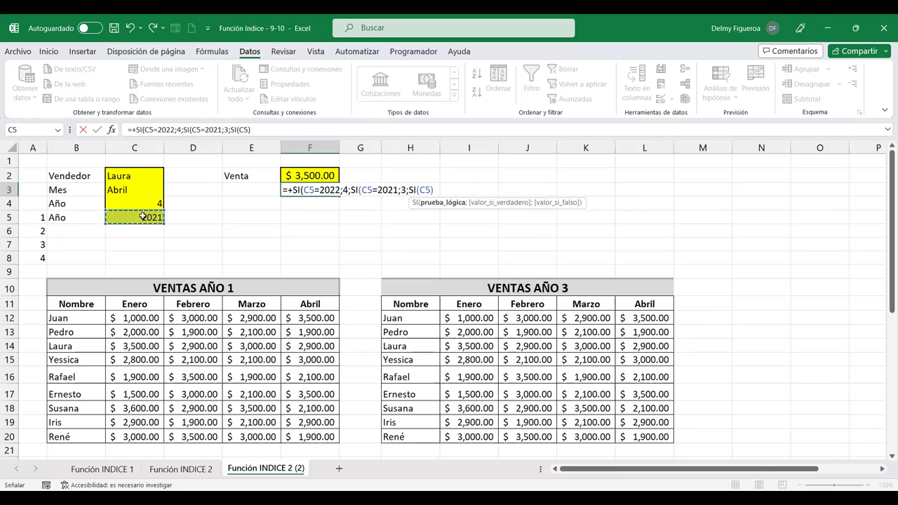
type("=2020")
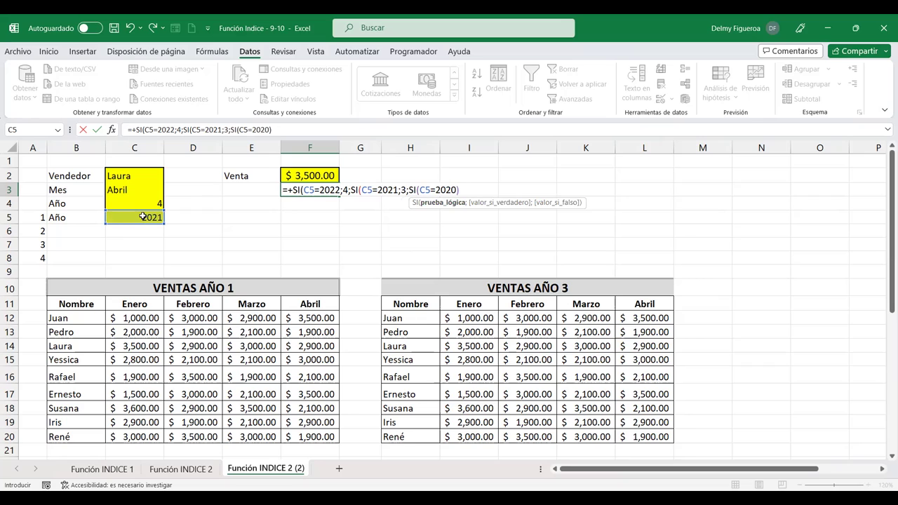
type(";2;1")
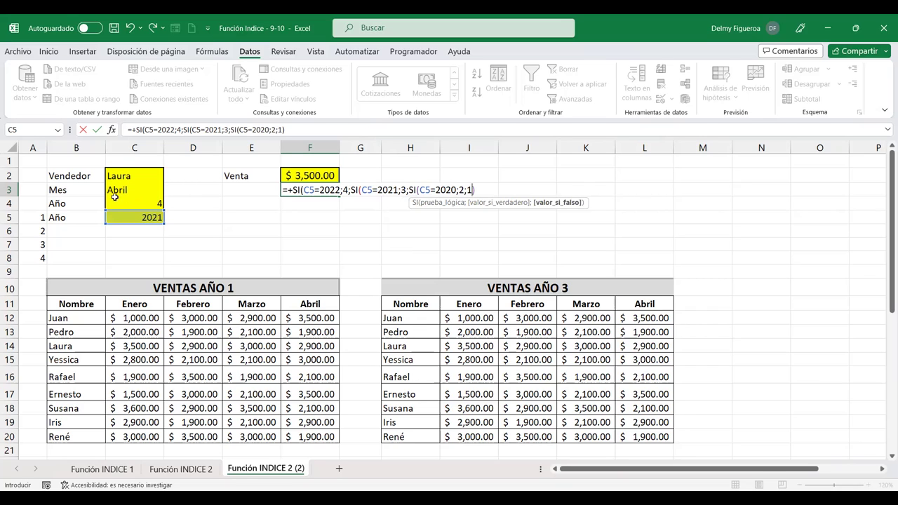
type(")")
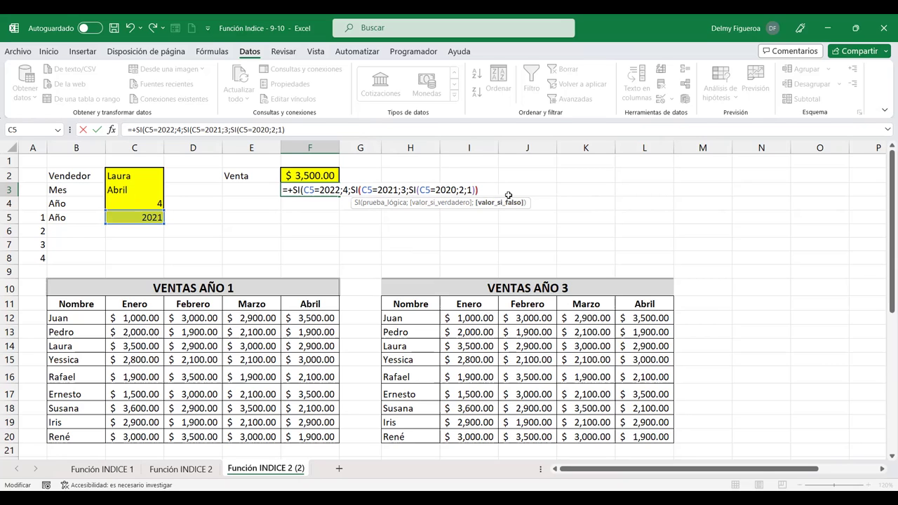
type(")")
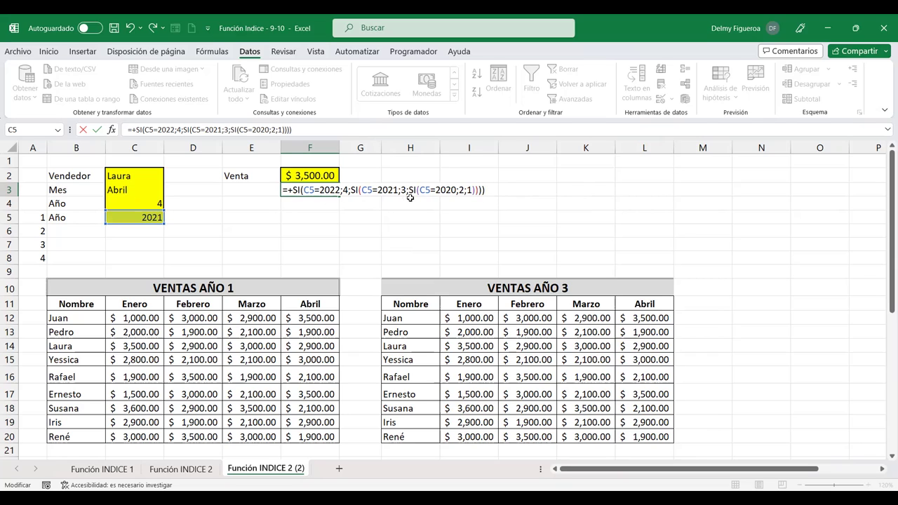
key("BackSpace")
key("Return")
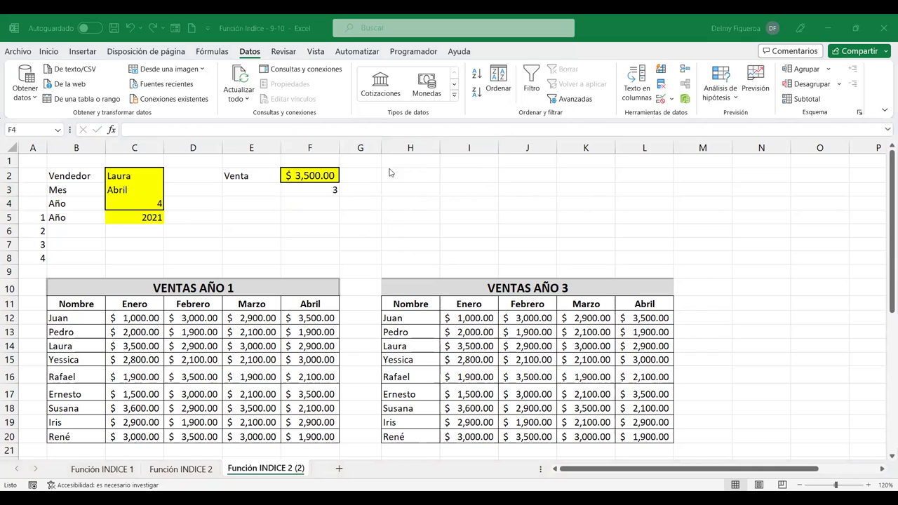
- Try 2020 and 2021 in C5's dropdown, then choose 2022 so F3 returns 4
left_click(142, 219)
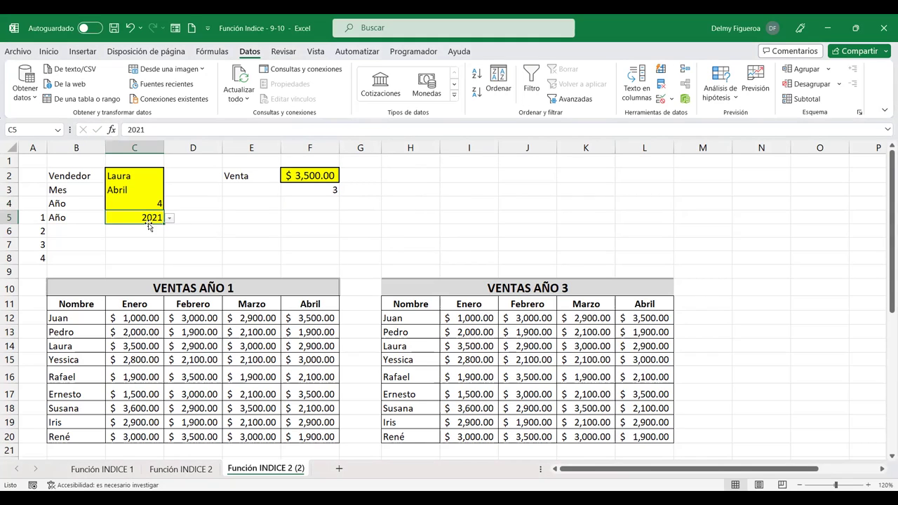
left_click(170, 219)
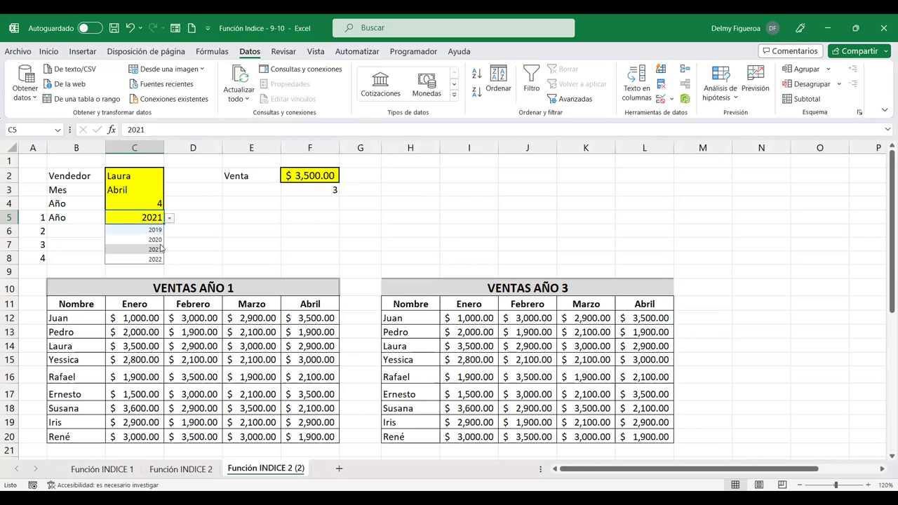
left_click(155, 239)
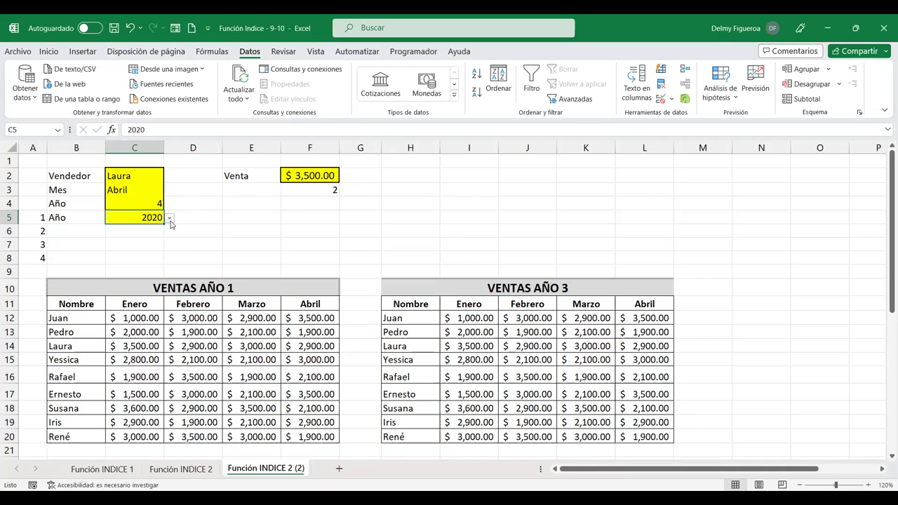
key("alt+Down")
key("Down")
key("Return")
left_click(169, 220)
left_click(148, 262)
left_click(322, 189)
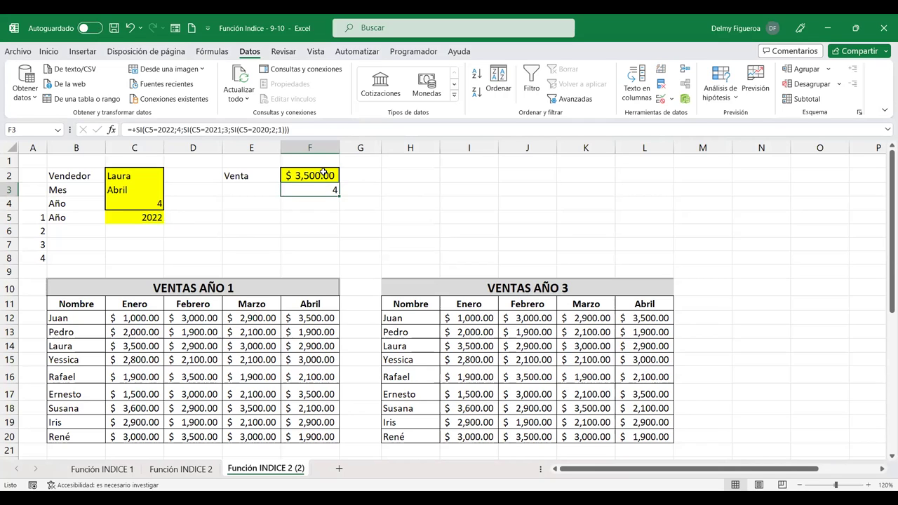
- Inspect F2's INDICE formula to locate its C4 area-number argument
left_click(323, 172)
key("F2")
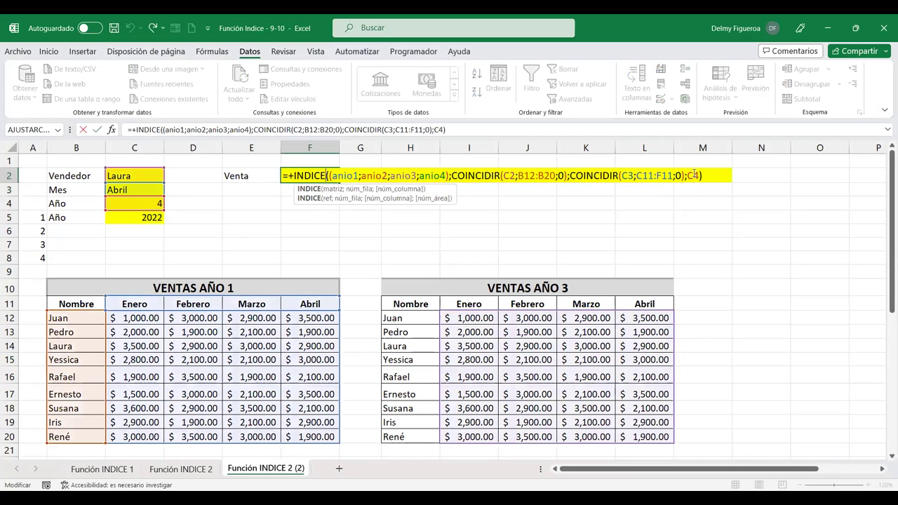
left_click(692, 175)
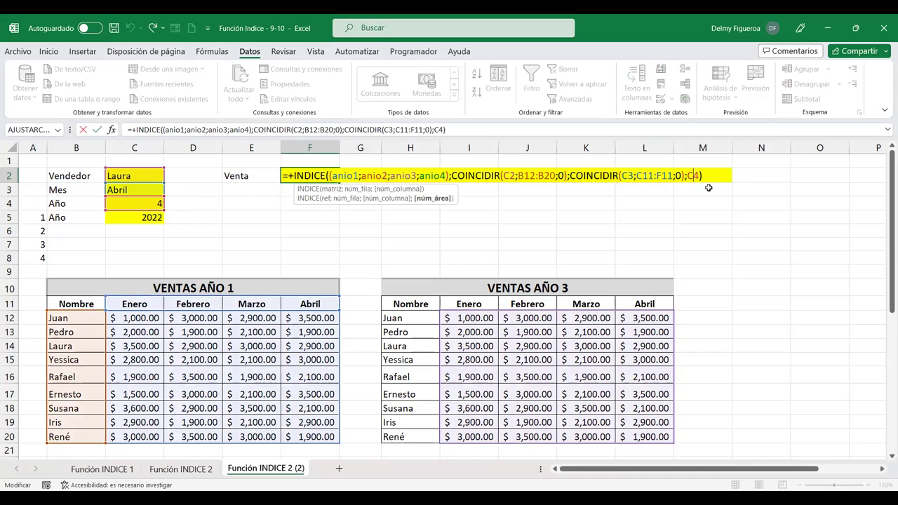
key("Return")
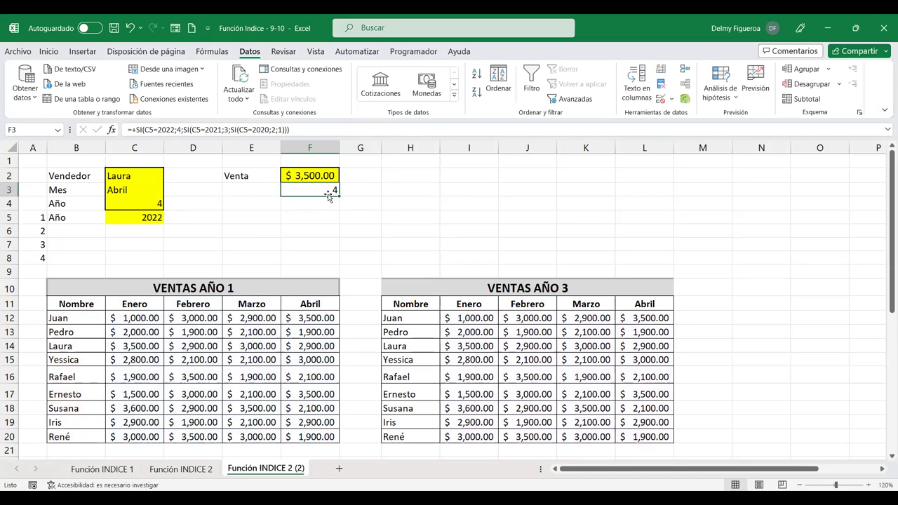
double_click(325, 190)
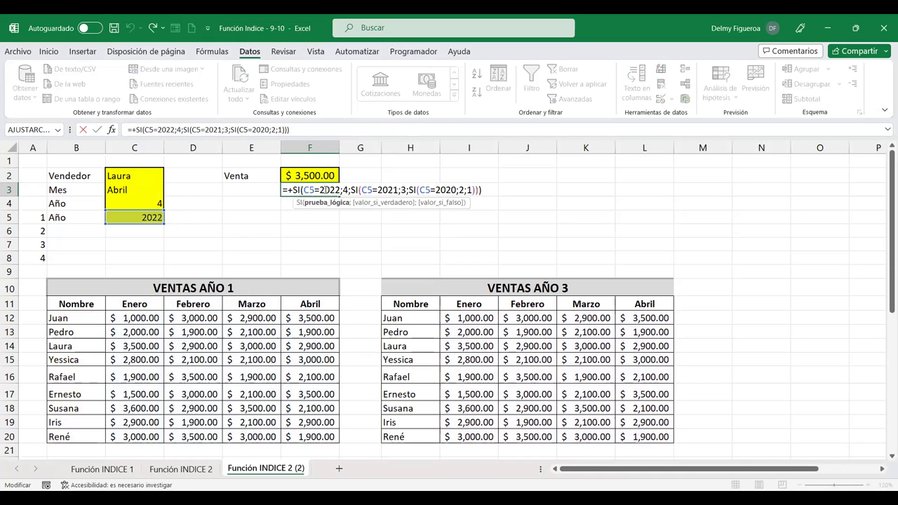
double_click(327, 171)
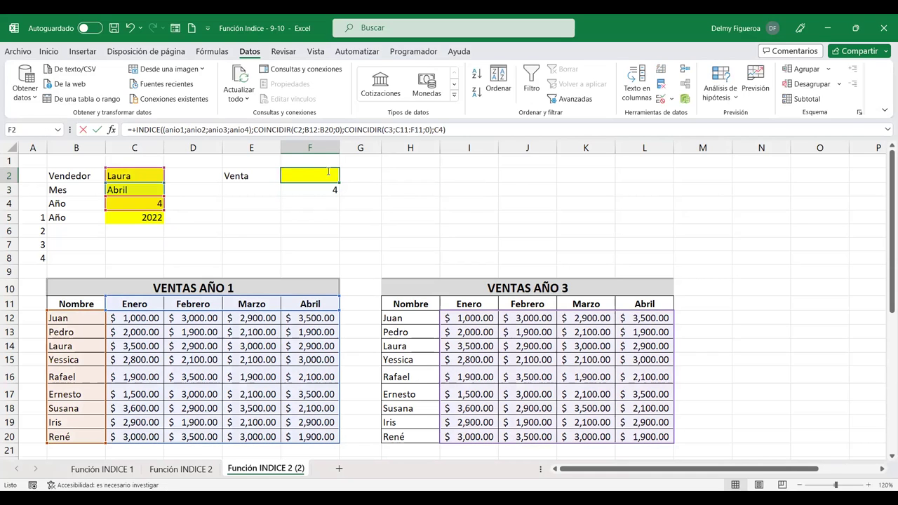
left_click(695, 176)
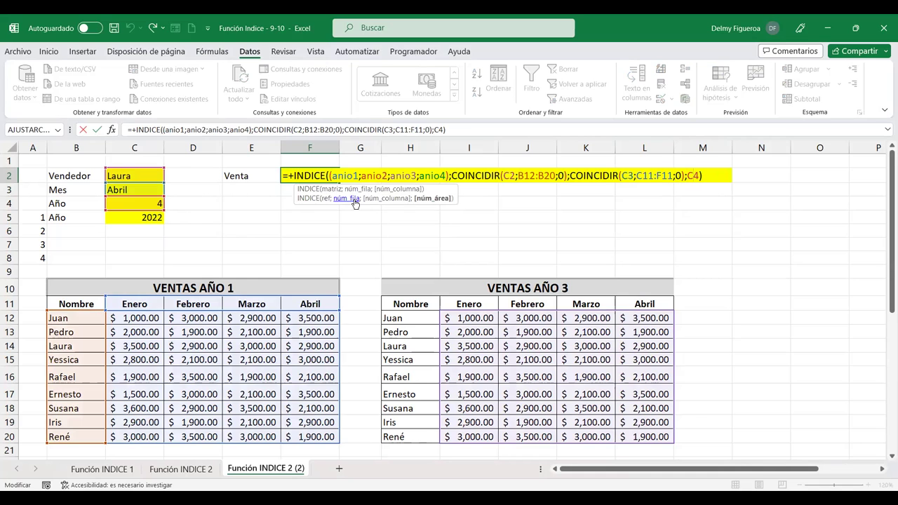
key("Return")
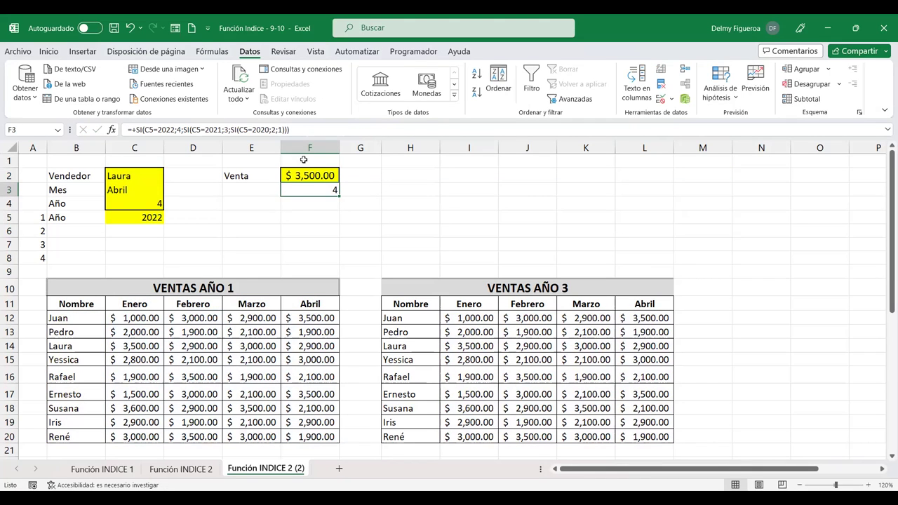
- Copy F3's nested SI expression and paste it over C4 in F2's INDICE formula
left_click_drag(289, 130, 136, 130)
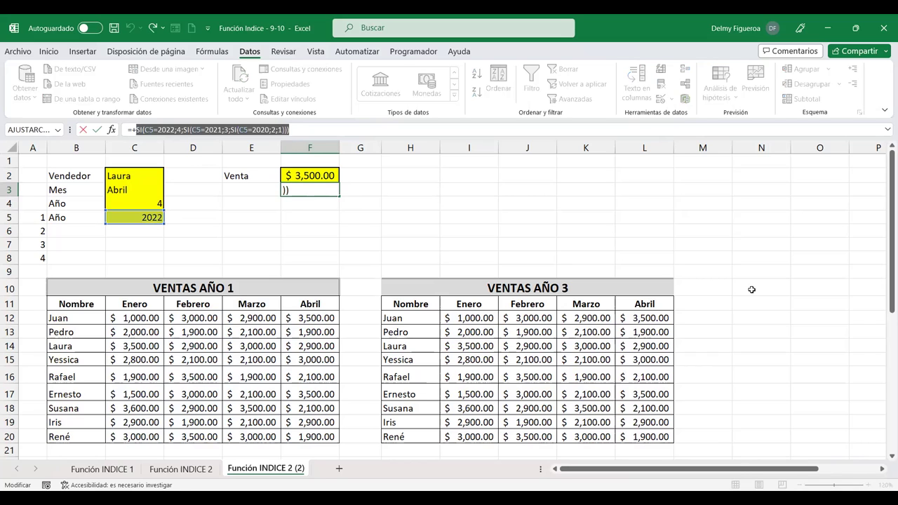
key("Escape")
left_click(325, 176)
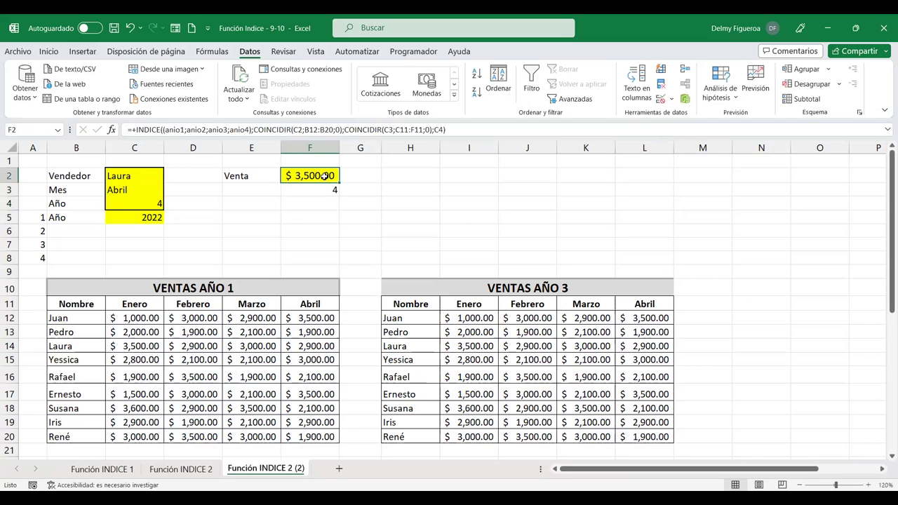
double_click(325, 176)
double_click(693, 176)
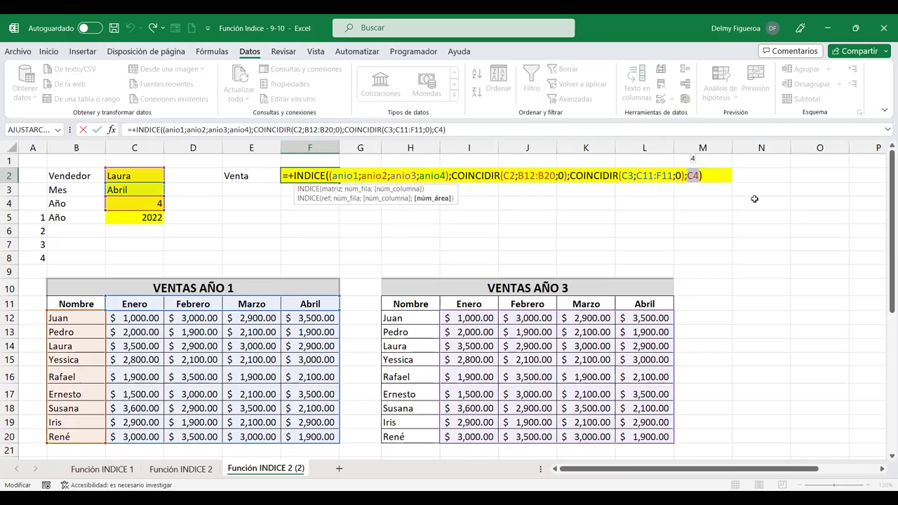
key("ctrl+v")
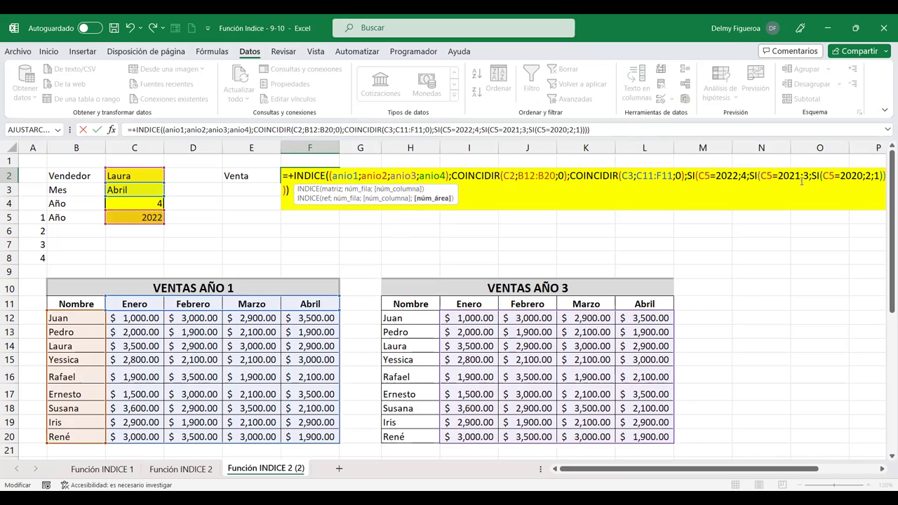
key("Return")
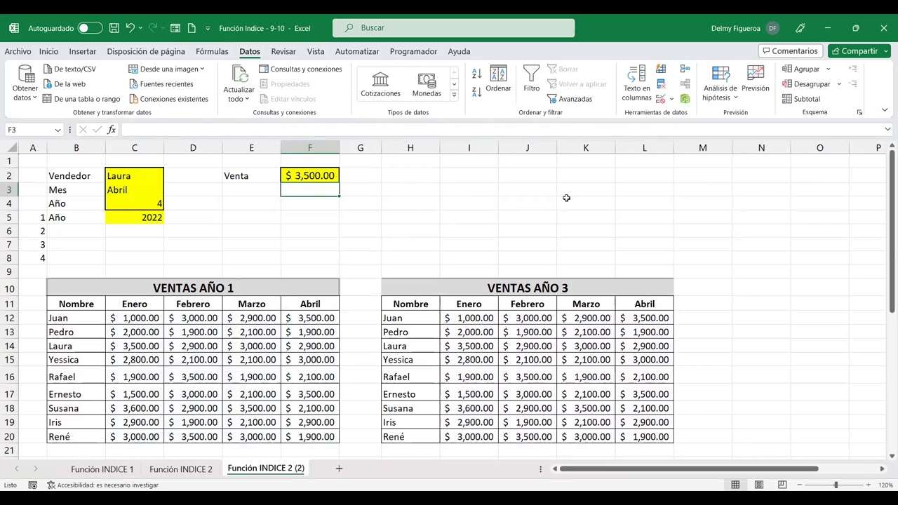
- Test the lookup with another salesperson, Febrero and 2020, comparing against the year tables
left_click(319, 176)
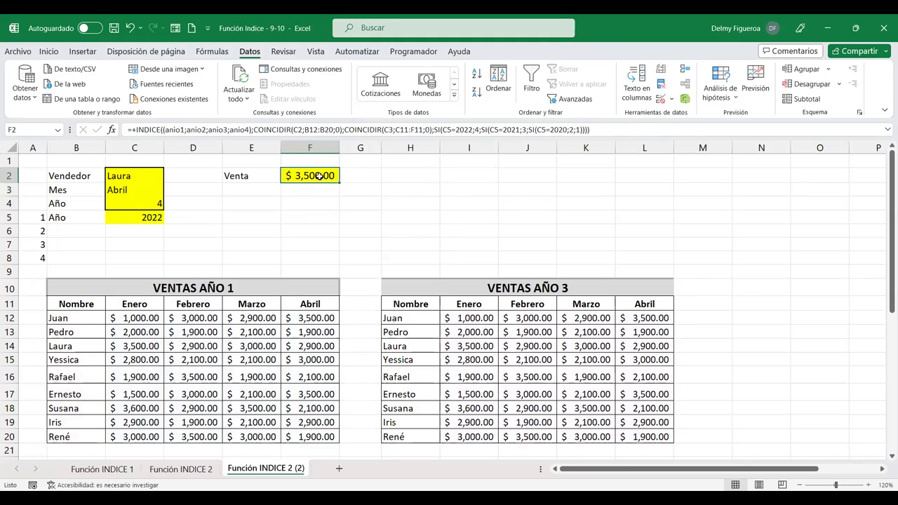
left_click(143, 177)
left_click(169, 177)
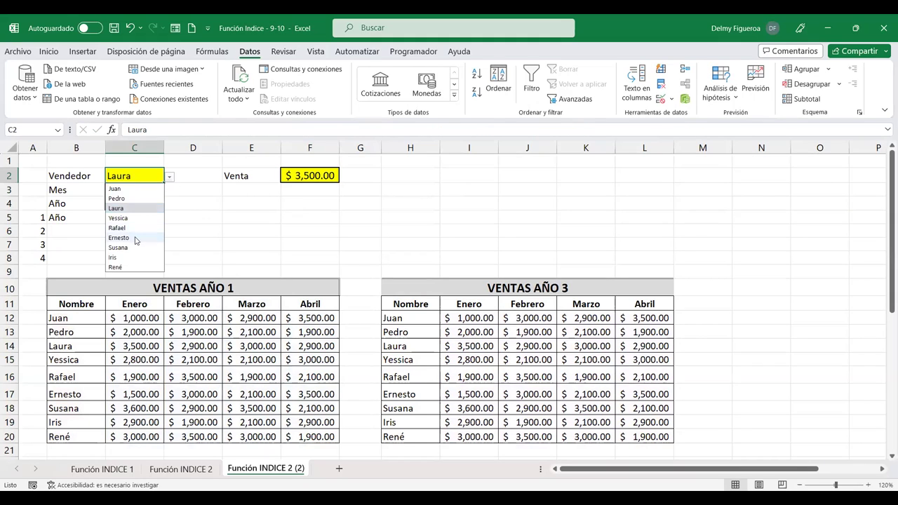
left_click(136, 238)
left_click(156, 191)
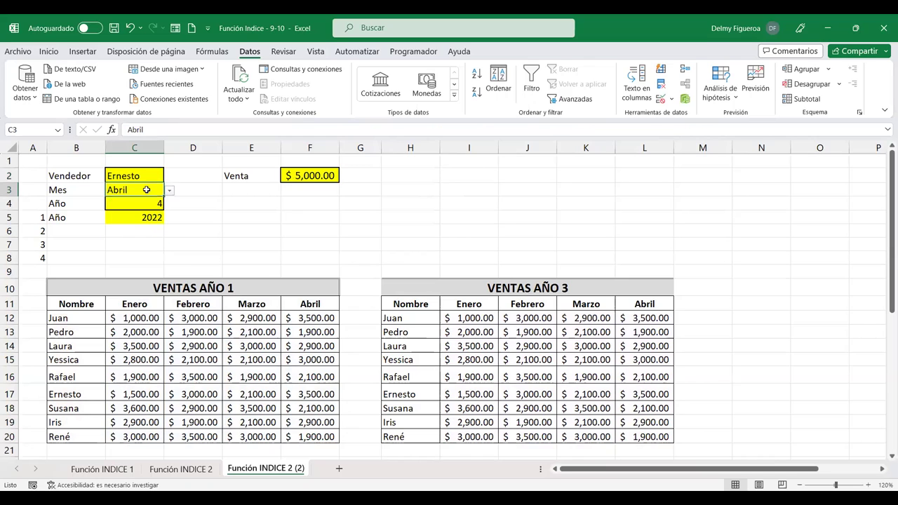
left_click(170, 193)
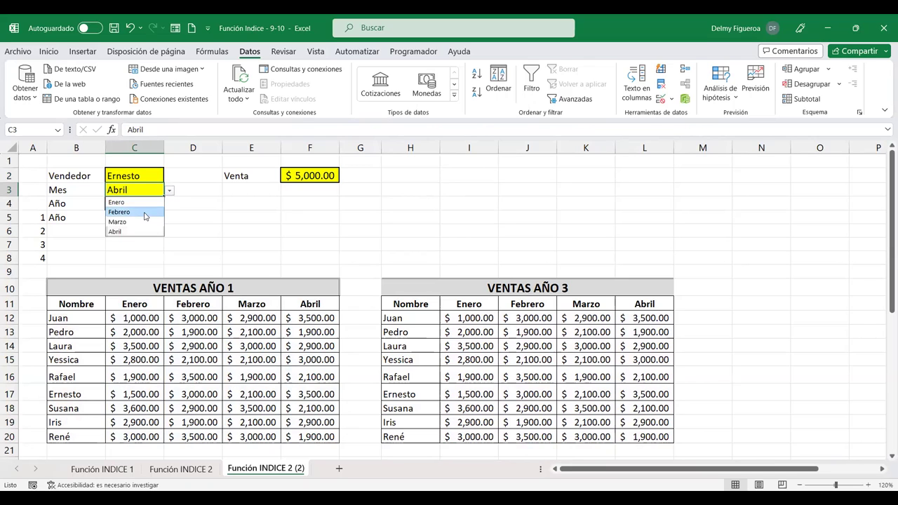
left_click(145, 214)
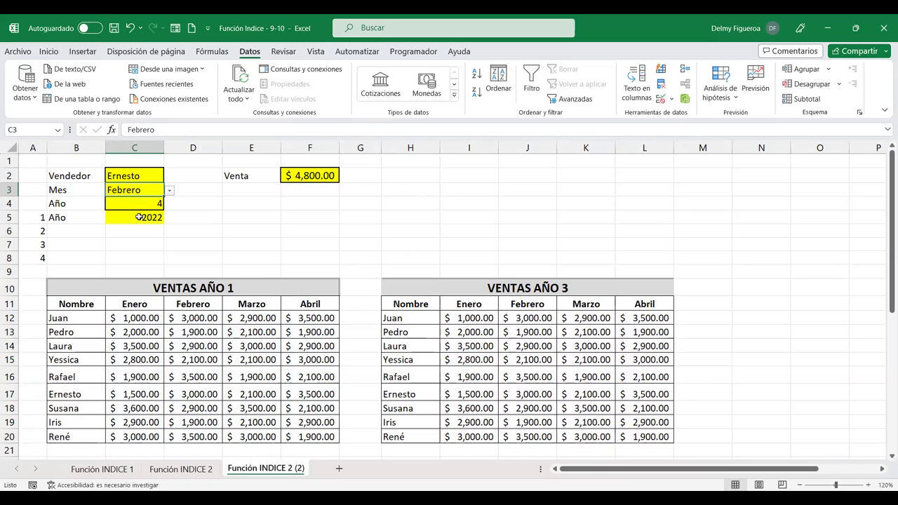
left_click(140, 217)
left_click(170, 218)
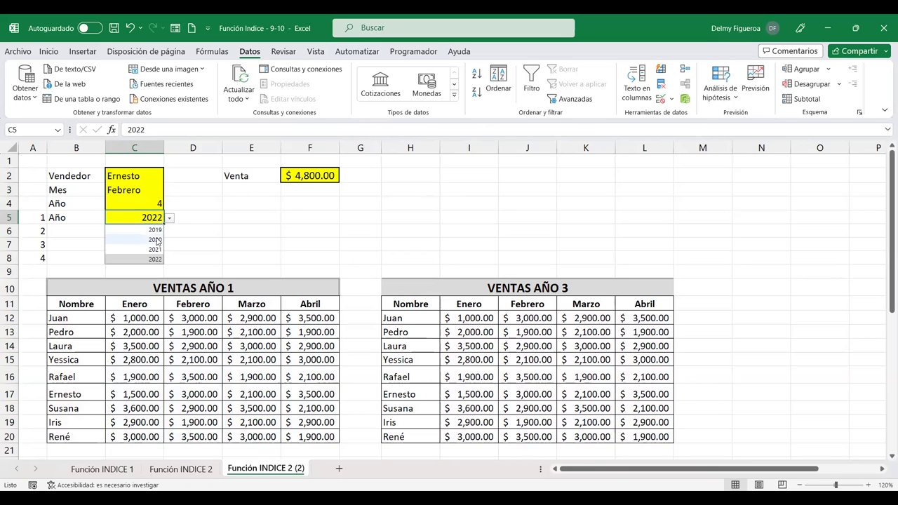
left_click(155, 240)
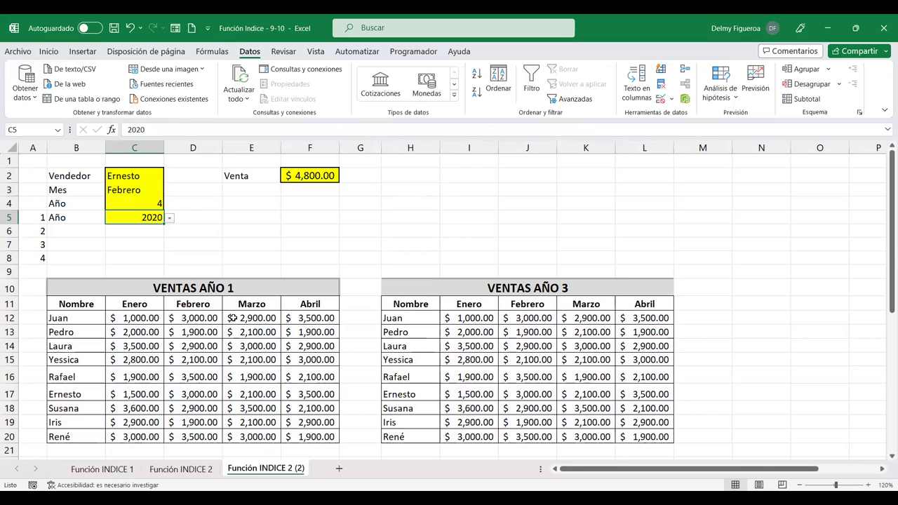
scroll(234, 318, "down", 2)
scroll(234, 318, "down", 3)
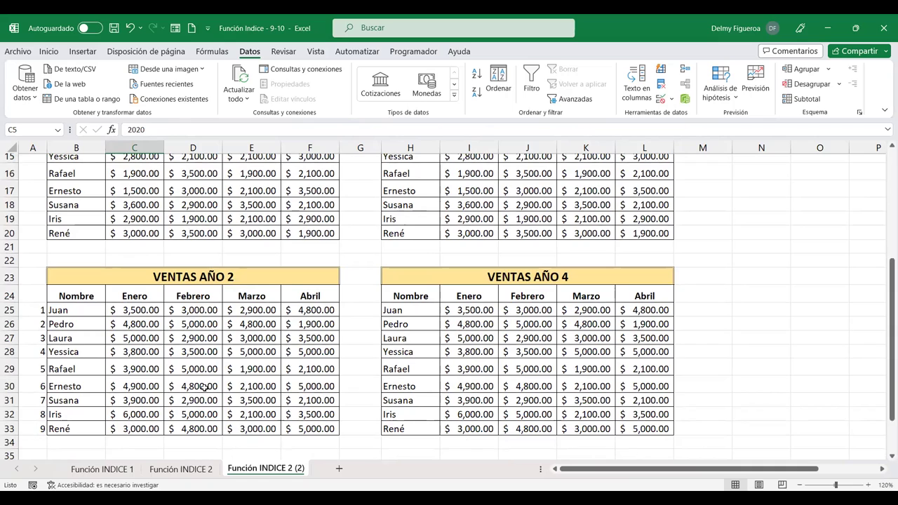
scroll(204, 386, "up", 5)
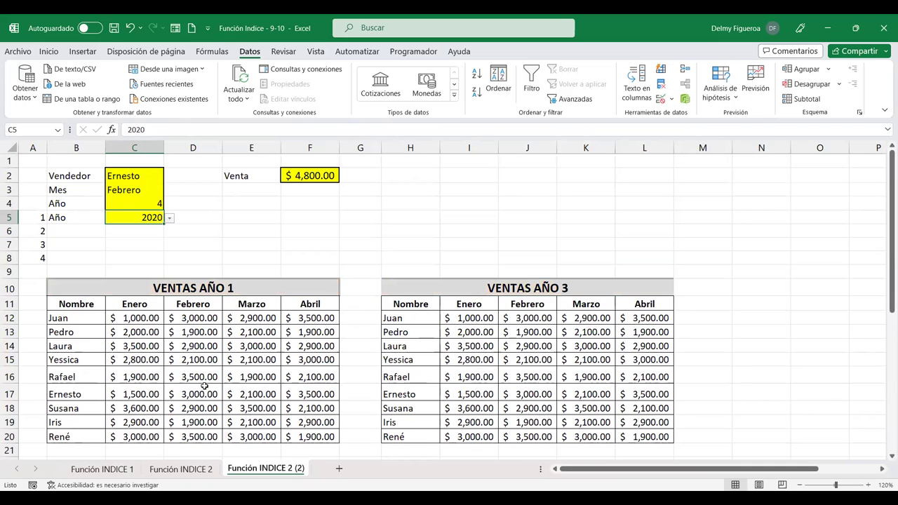
- Set the inputs to a new salesperson, Marzo and 2022 so Venta returns $3,000.00
left_click(132, 177)
left_click(170, 178)
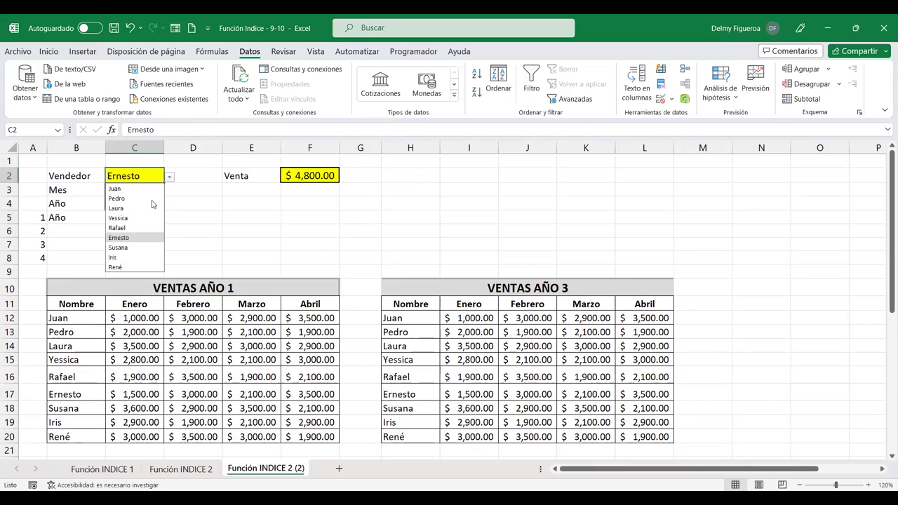
left_click(146, 209)
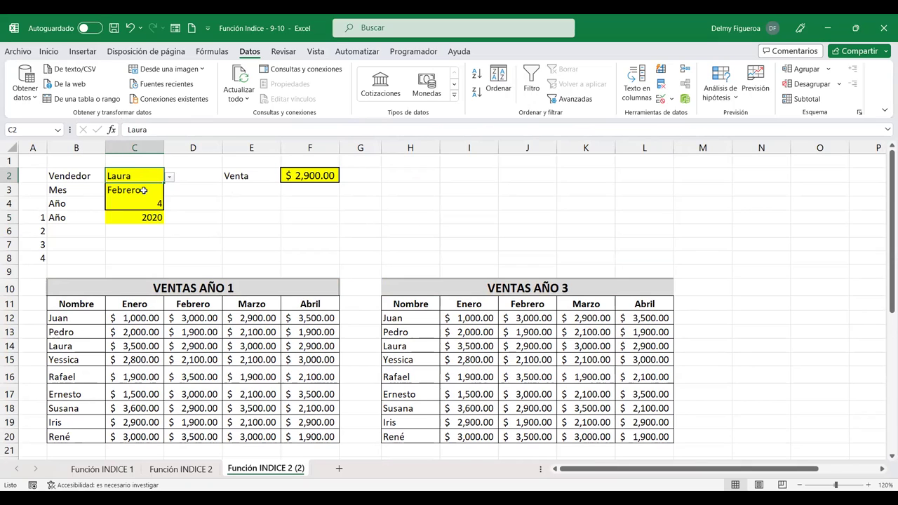
left_click(159, 192)
left_click(169, 192)
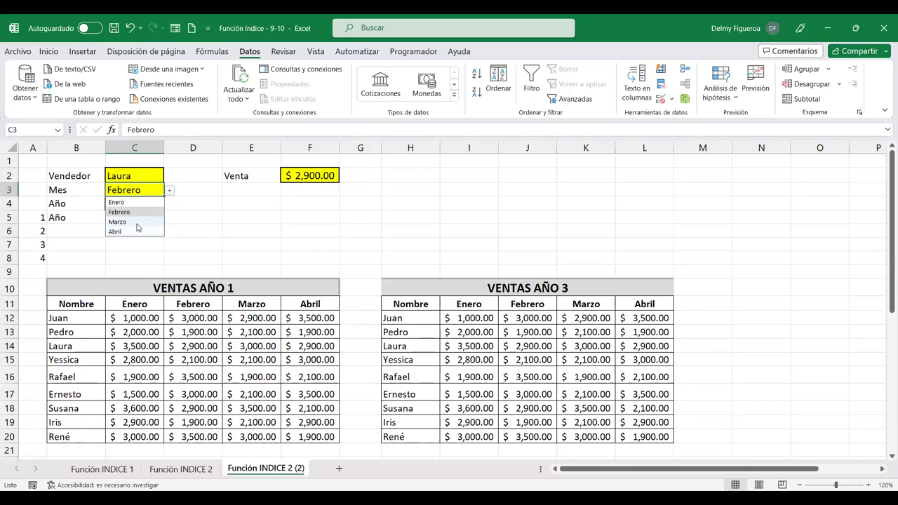
left_click(138, 222)
left_click(171, 229)
left_click(152, 217)
left_click(170, 218)
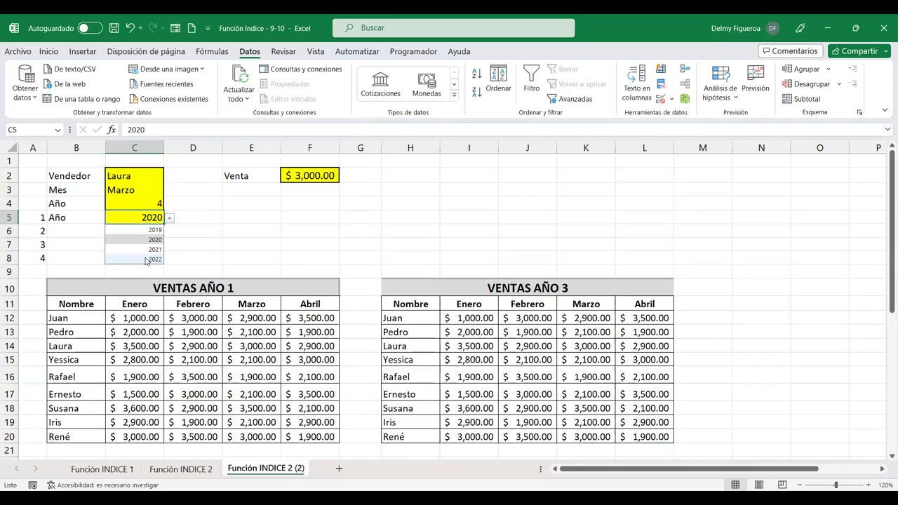
left_click(146, 259)
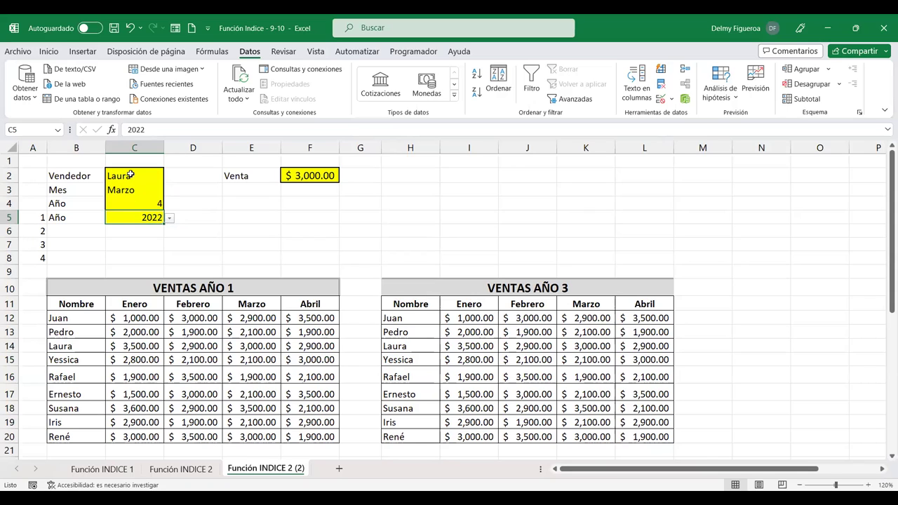
left_click(150, 205)
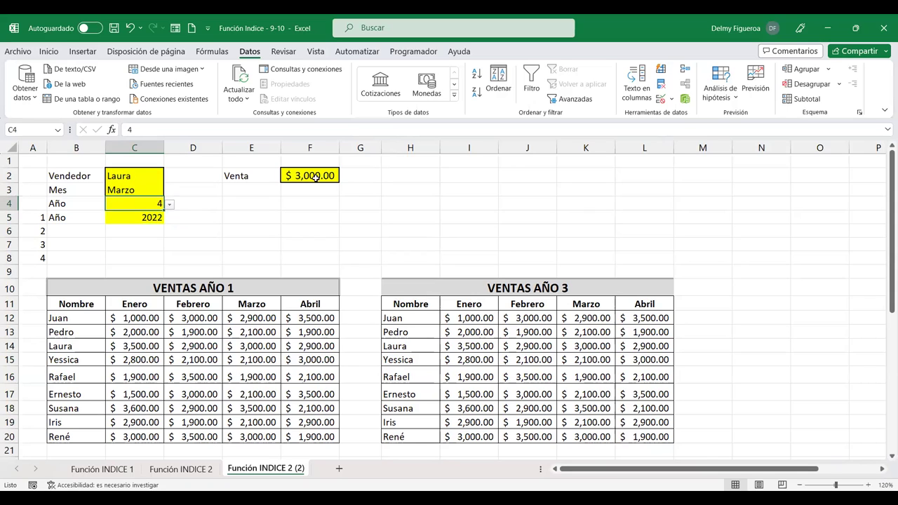
- Clear the 4 from C4 and scroll through the year tables
key("Delete")
scroll(357, 246, "down", 1)
scroll(357, 246, "up", 1)
scroll(358, 247, "down", 3)
scroll(358, 247, "down", 1)
scroll(358, 247, "down", 2)
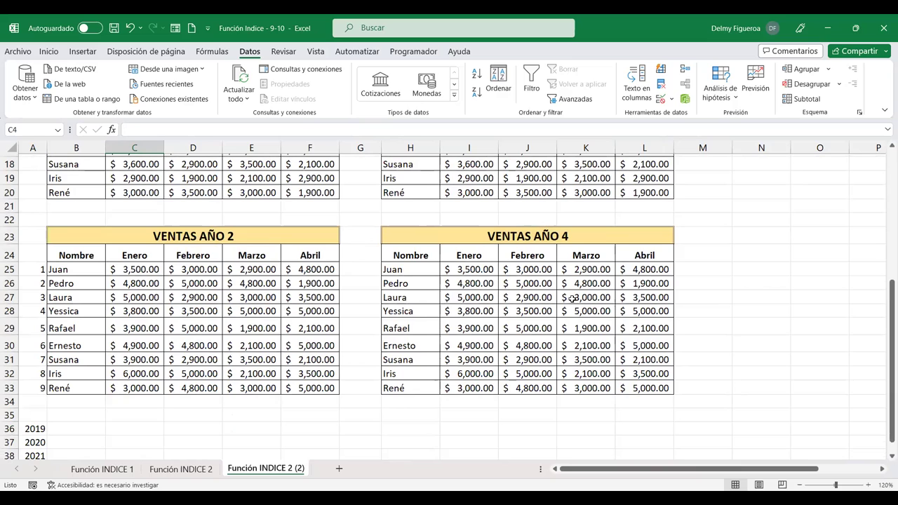
scroll(586, 298, "up", 6)
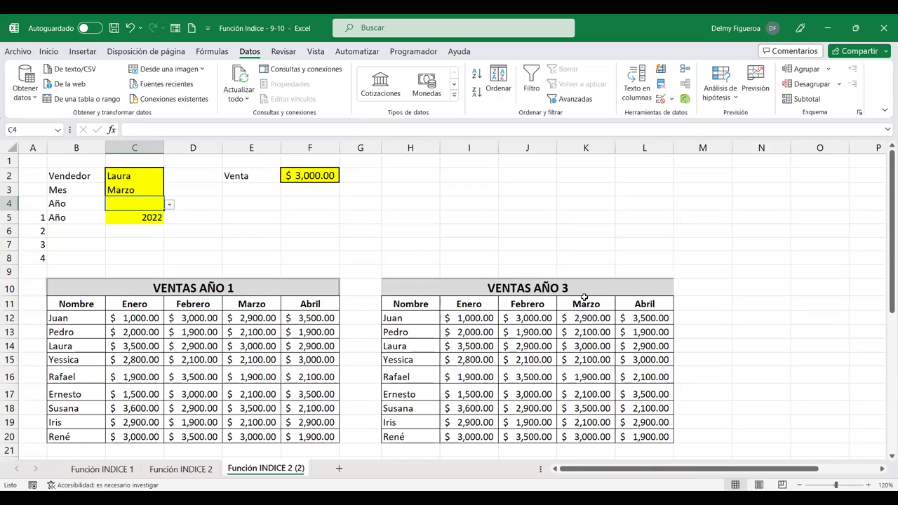
left_click(123, 173)
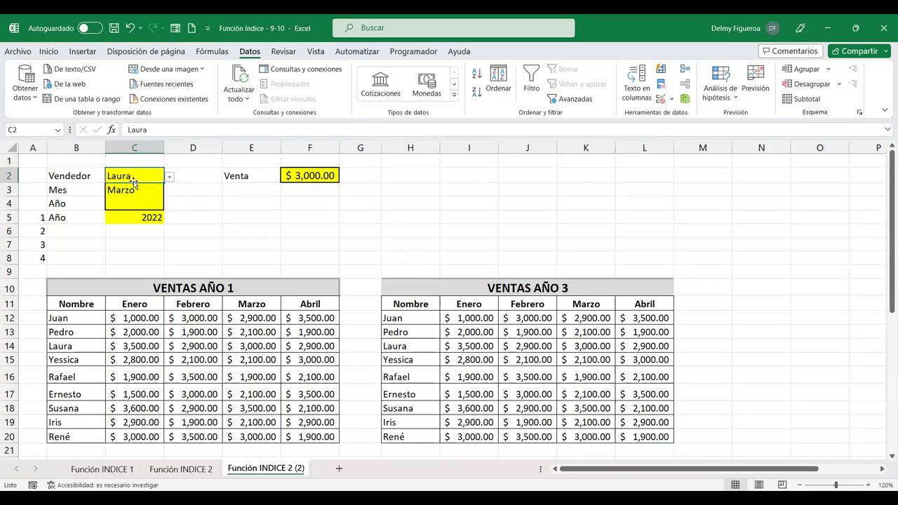
left_click(169, 179)
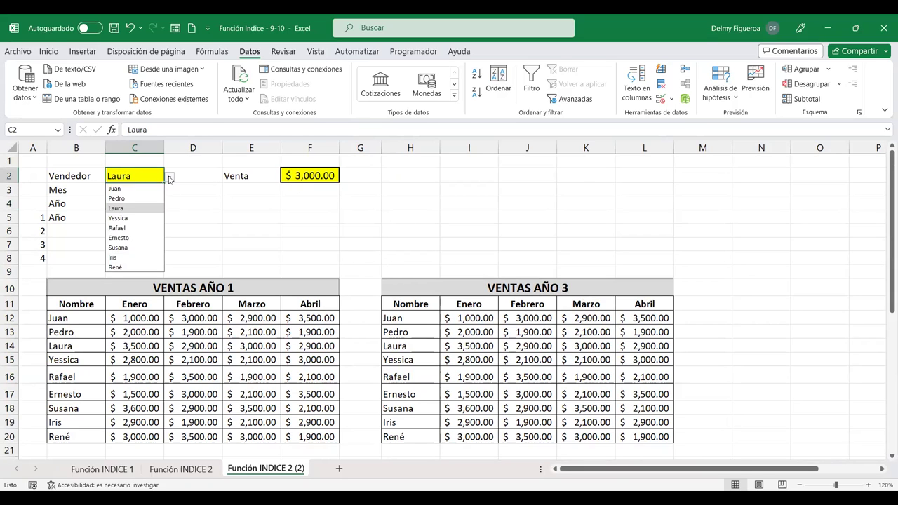
- Review each argument of F2's INDICE formula and recommit it, still returning $3,000.00
left_click(315, 176)
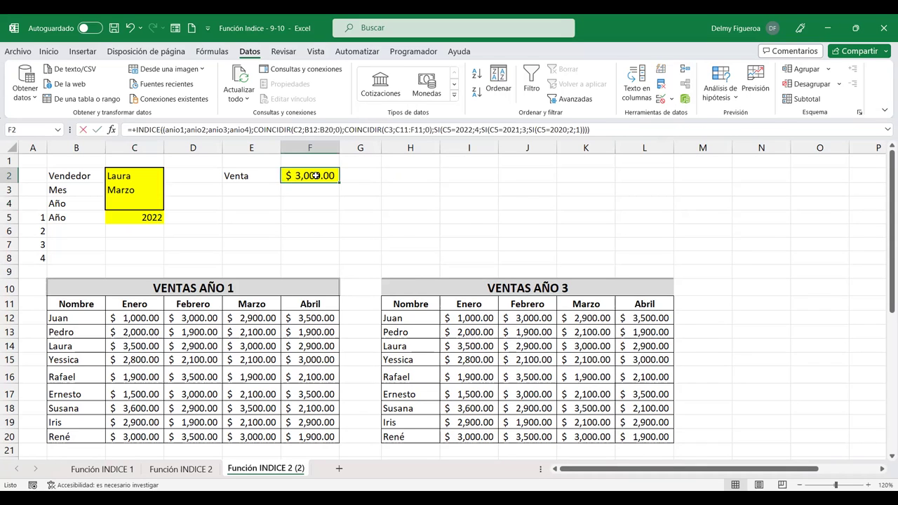
key("F2")
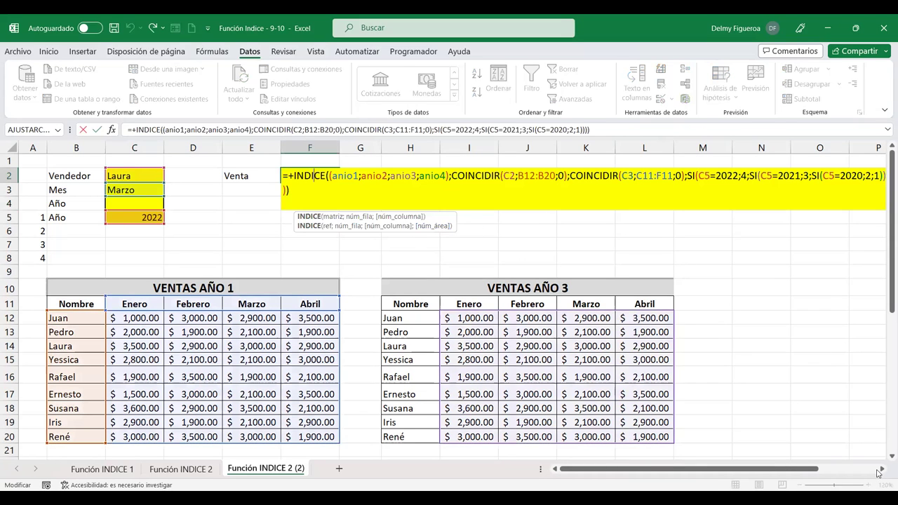
left_click(882, 473)
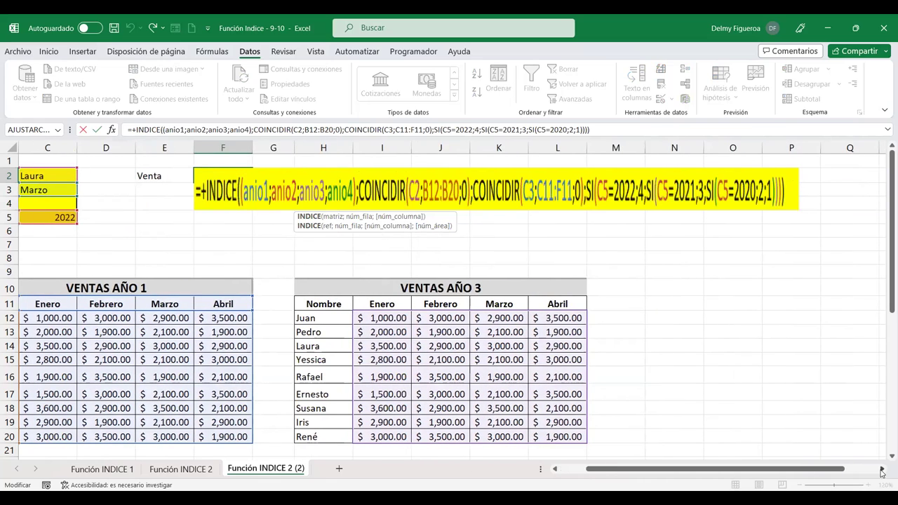
left_click(882, 472)
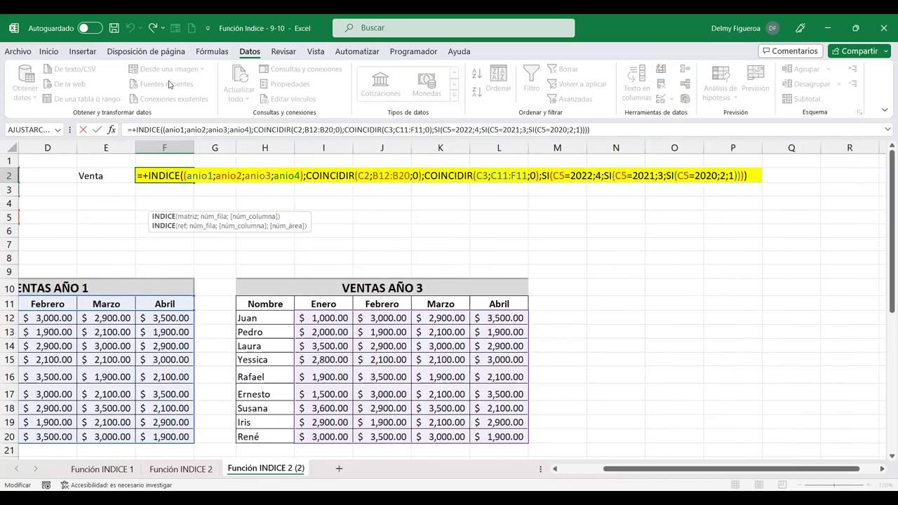
left_click(214, 176)
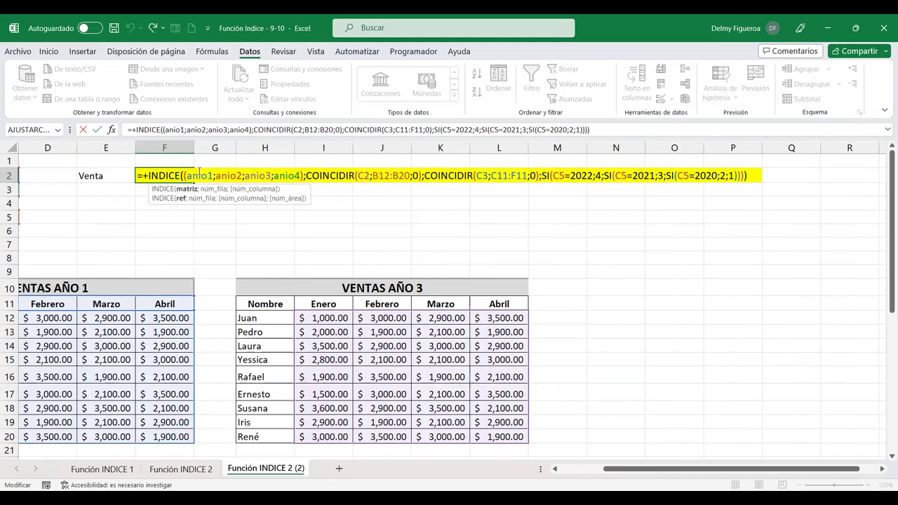
left_click(340, 176)
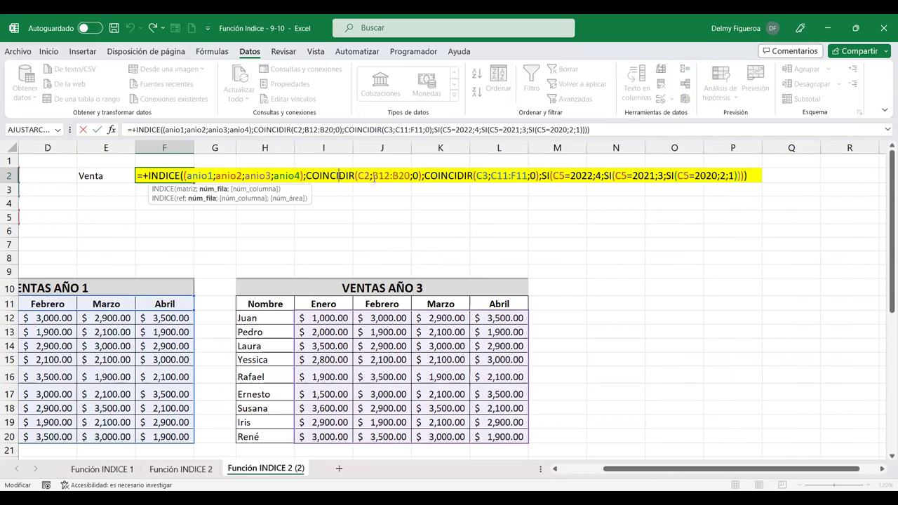
left_click(447, 175)
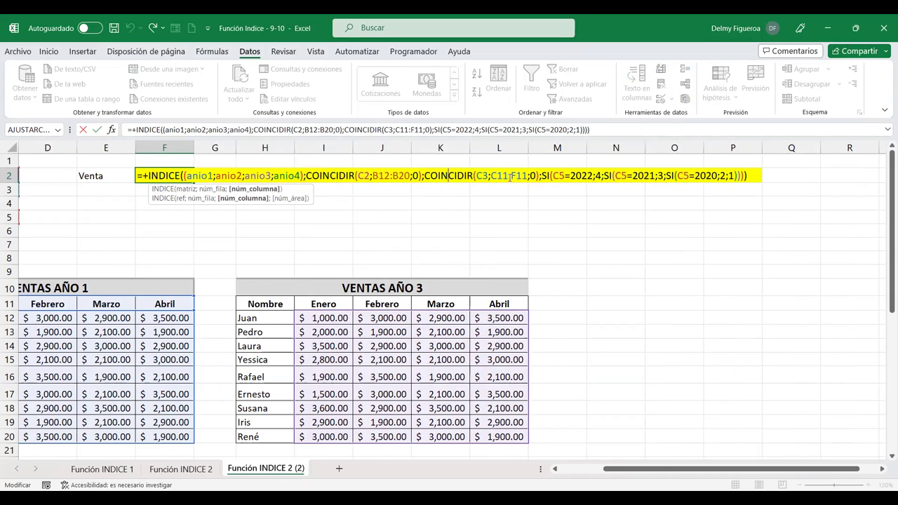
left_click(586, 176)
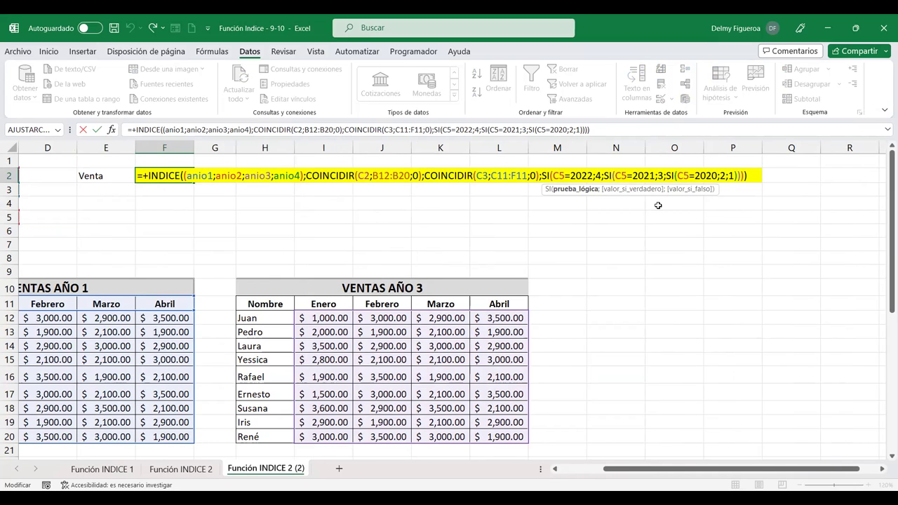
key("Return")
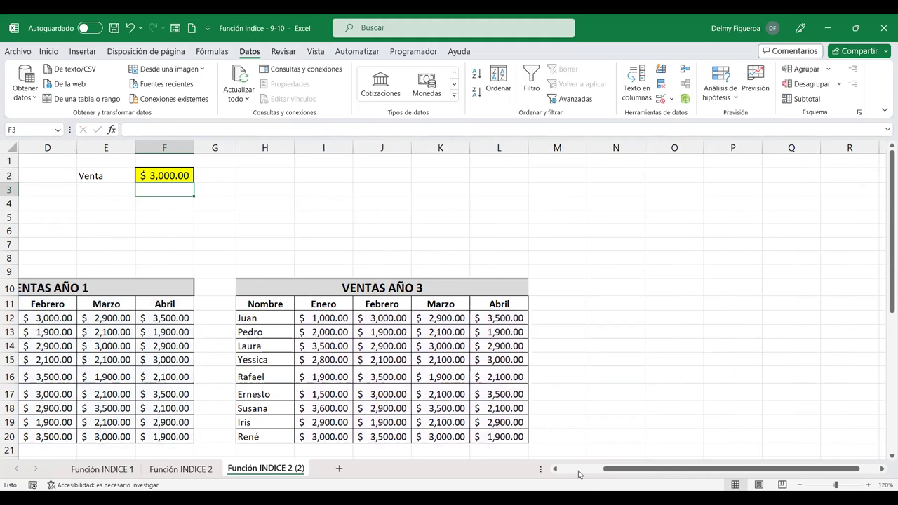
- Pick Susana for Vendedor, Febrero for Mes and 2019 for Año from the dropdown lists
scroll(565, 395, "left", 2)
scroll(566, 395, "left", 1)
left_click(139, 176)
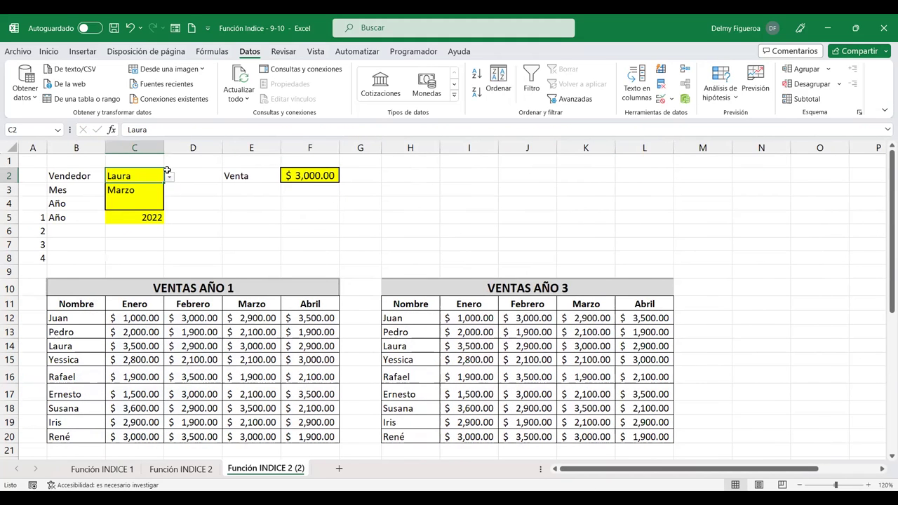
left_click(170, 177)
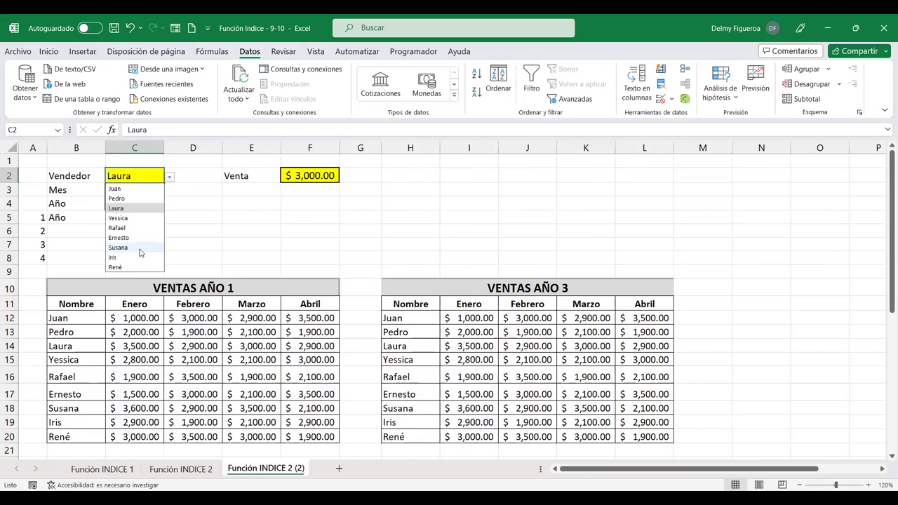
left_click(140, 249)
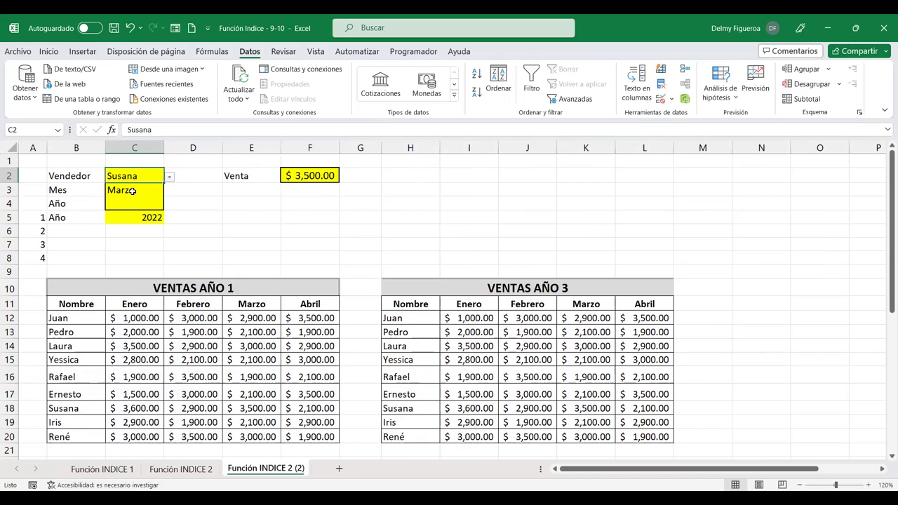
left_click(132, 191)
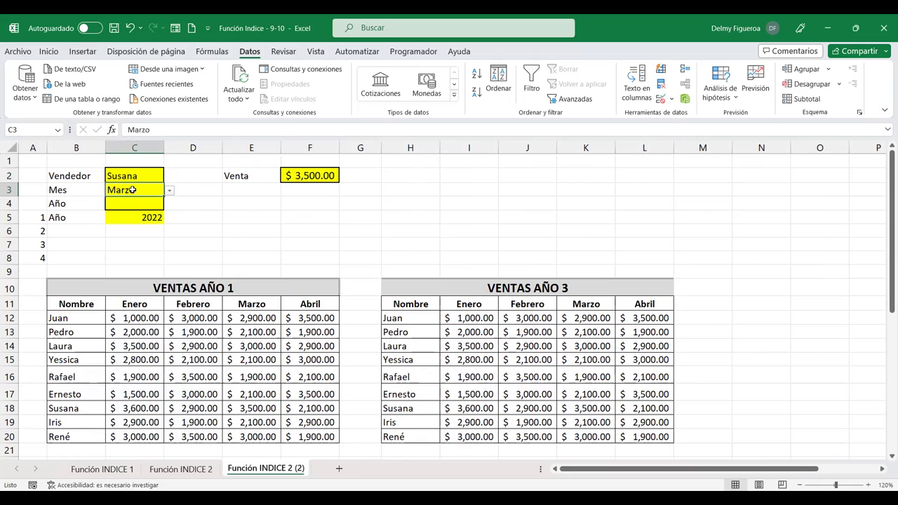
left_click(169, 191)
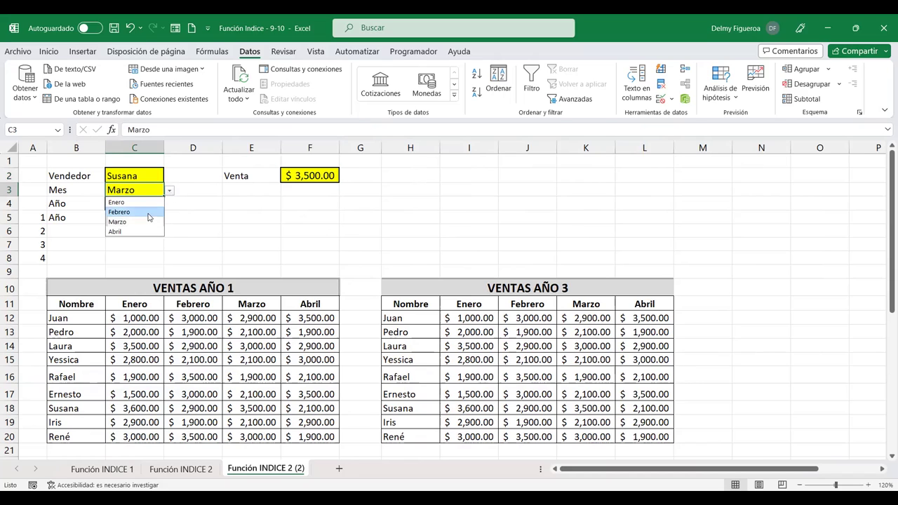
left_click(148, 213)
left_click(150, 217)
left_click(169, 218)
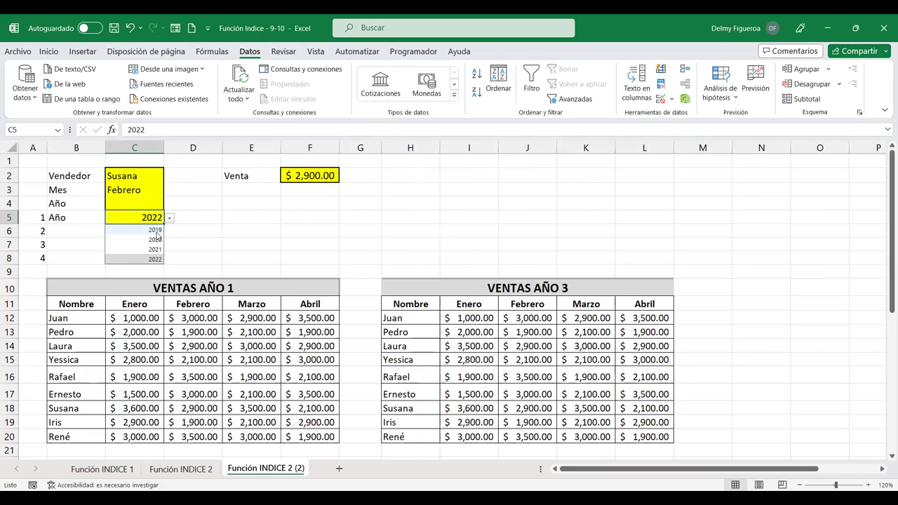
left_click(156, 230)
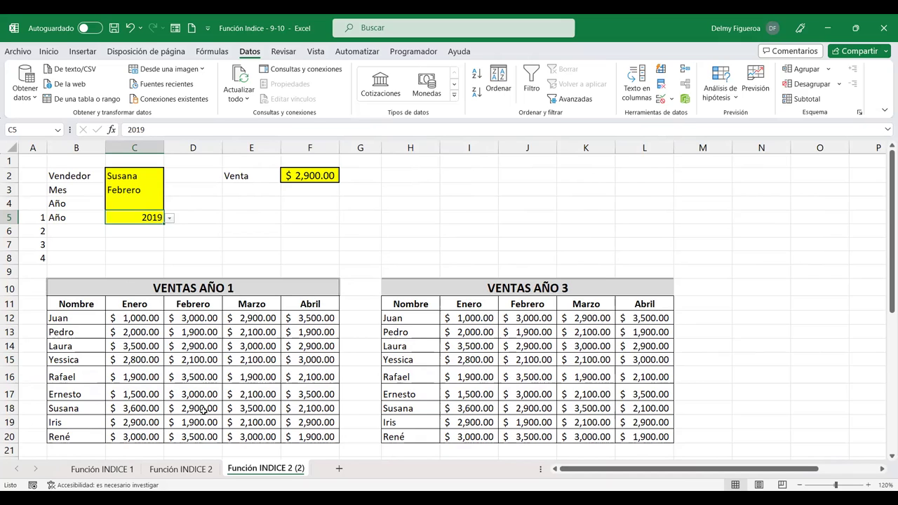
- Commit the INDICE formula with the nested SI area number in Venta cell F2
left_click(315, 177)
key("F2")
double_click(315, 177)
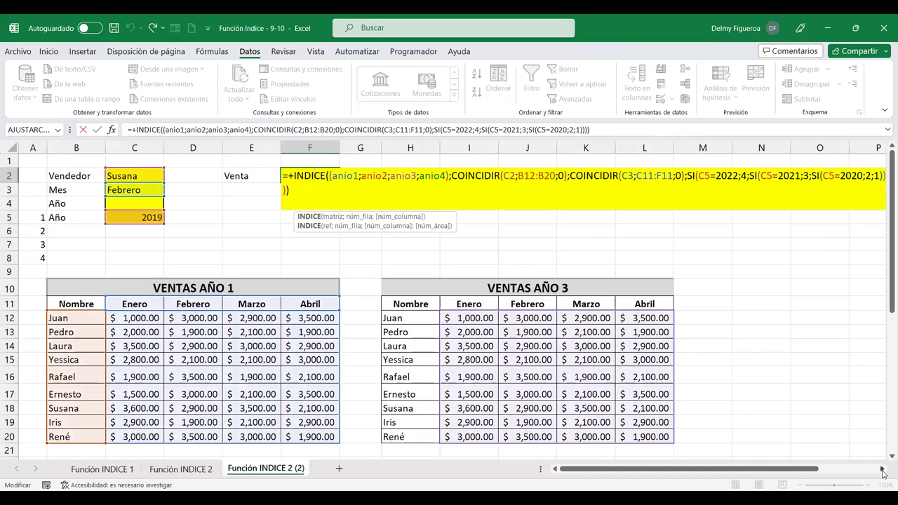
left_click(883, 474)
scroll(549, 298, "right", 3)
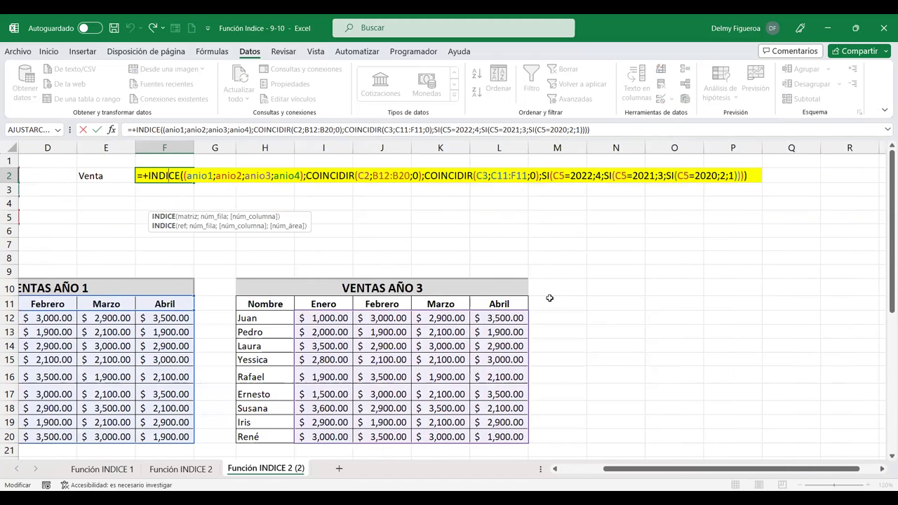
key("Return")
- Review the F2 formula end to end and confirm it again, keeping $2,900.00
left_click(577, 477)
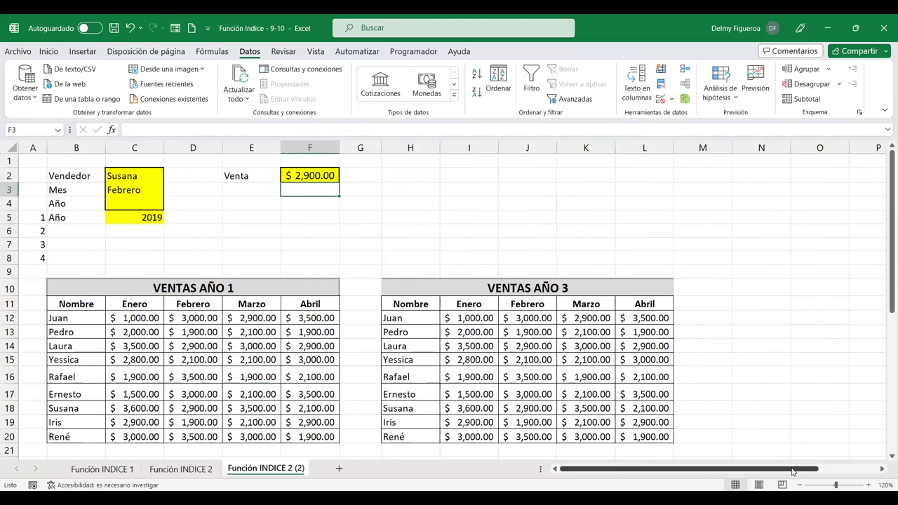
left_click(844, 471)
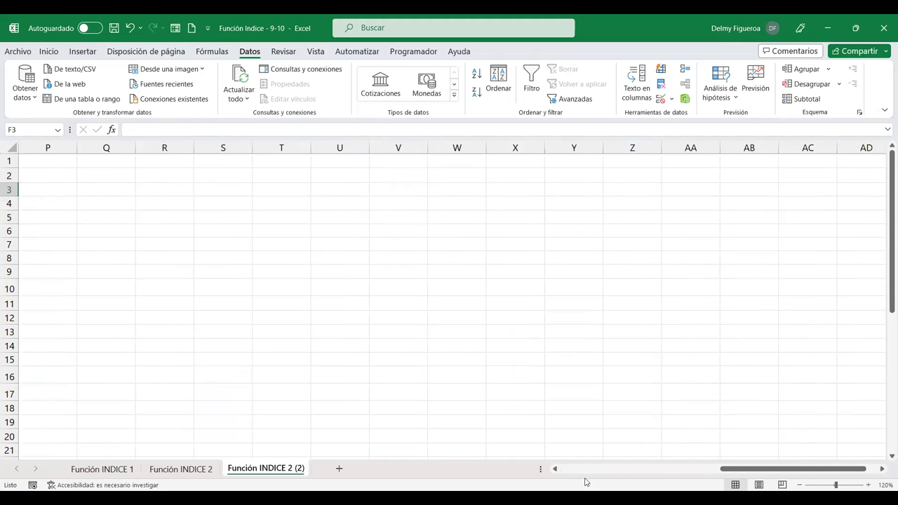
left_click(678, 475)
double_click(306, 175)
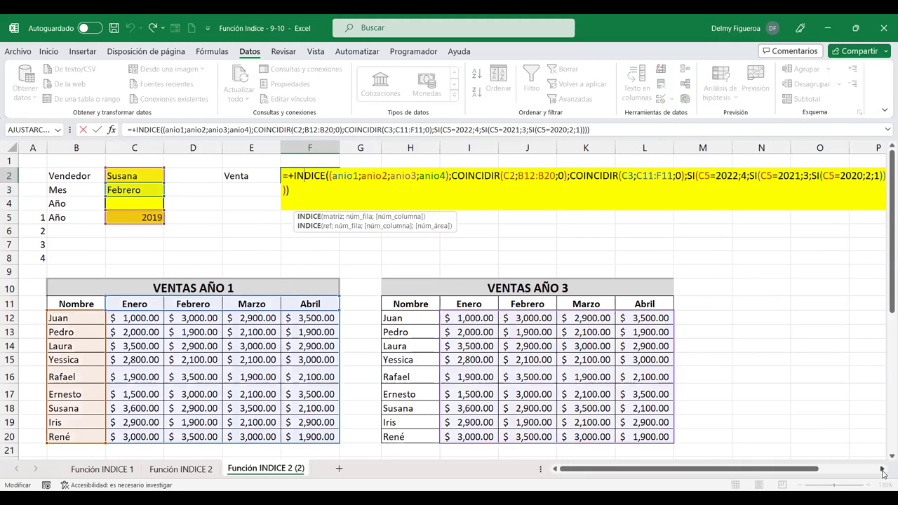
left_click(883, 470)
left_click(882, 470)
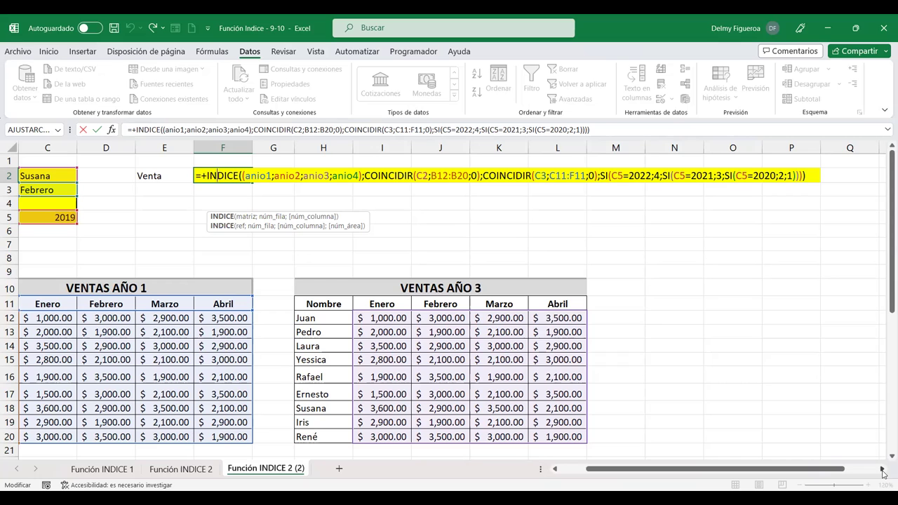
key("Return")
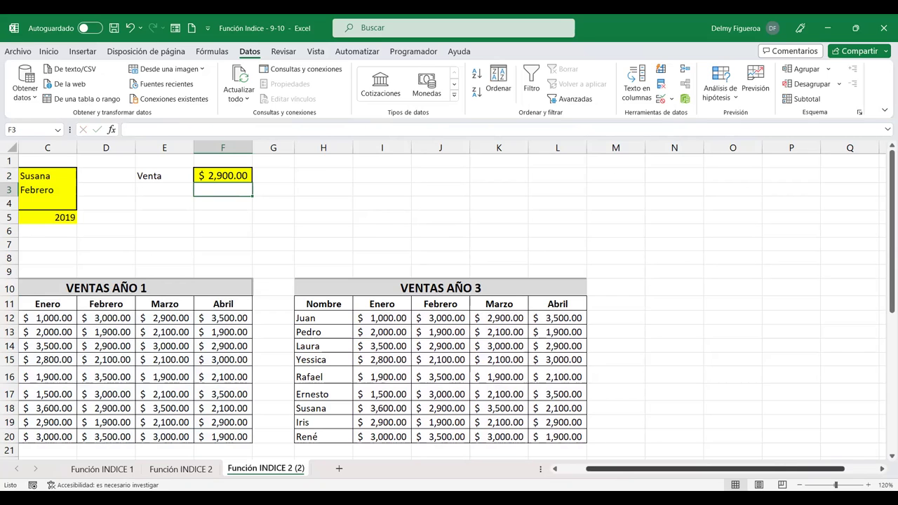
scroll(449, 316, "left", 2)
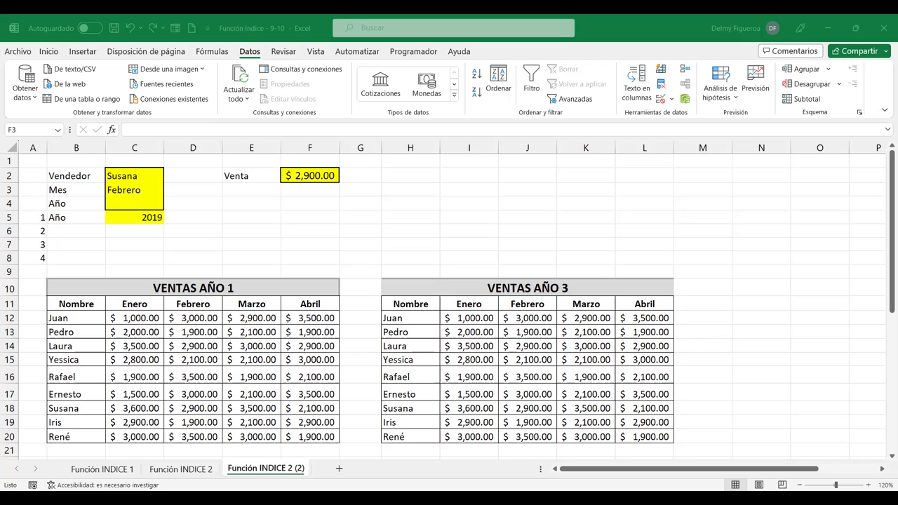
left_click(410, 189)
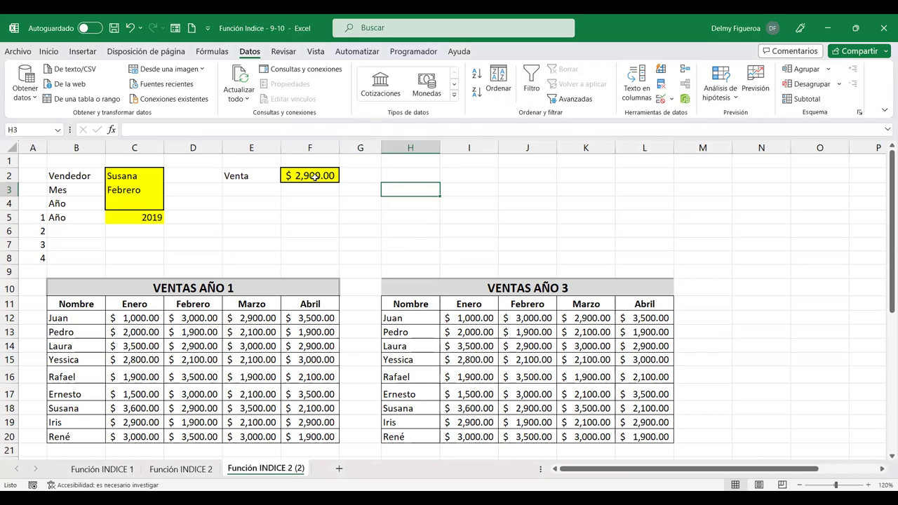
left_click(314, 176)
double_click(314, 176)
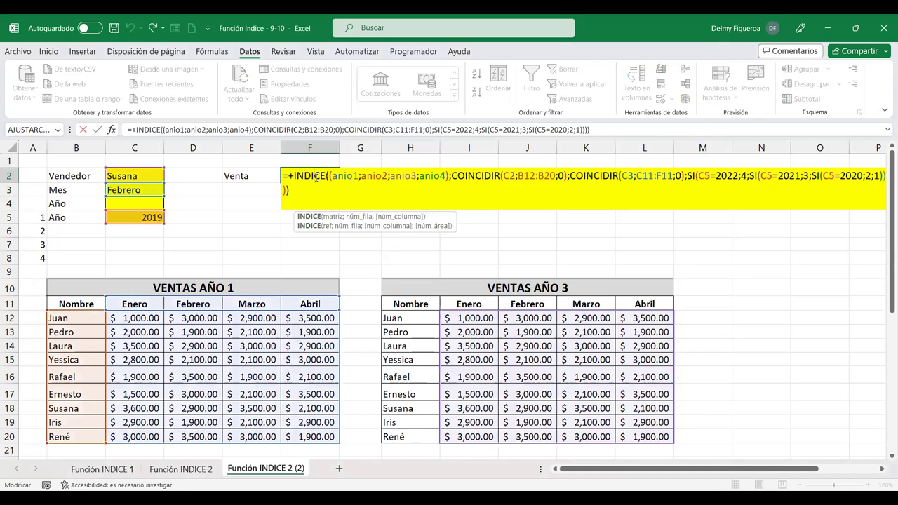
key("Return")
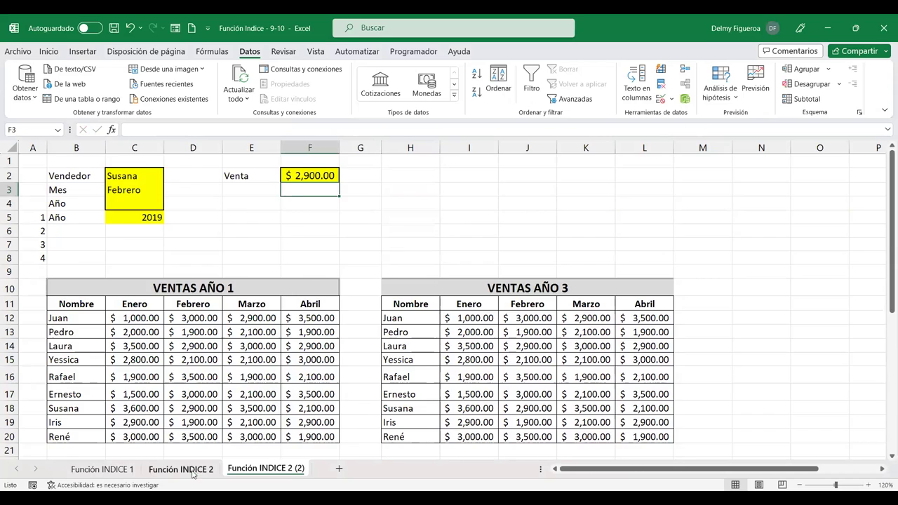
left_click(181, 469)
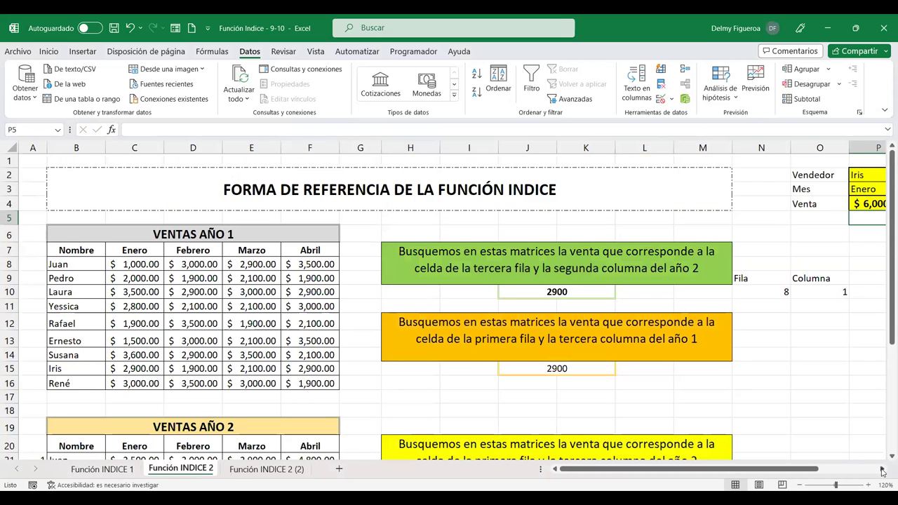
left_click(883, 470)
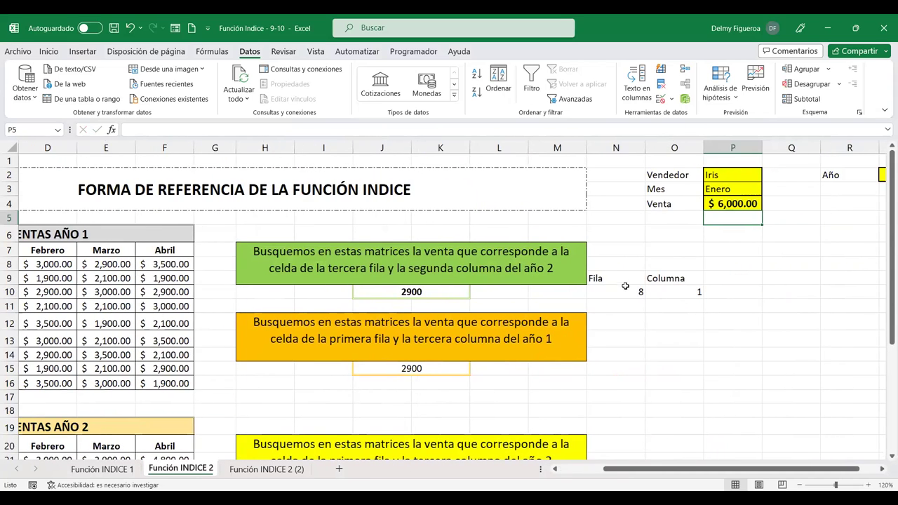
left_click(625, 287)
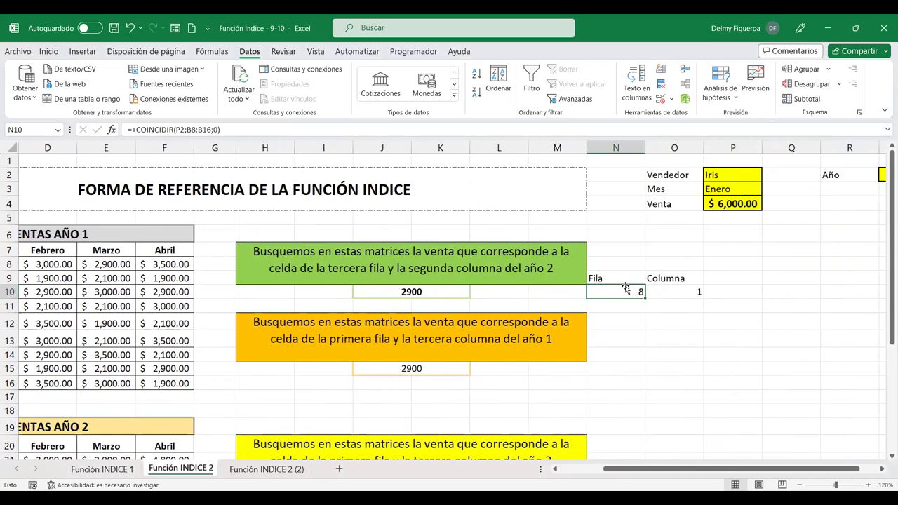
double_click(751, 202)
double_click(750, 202)
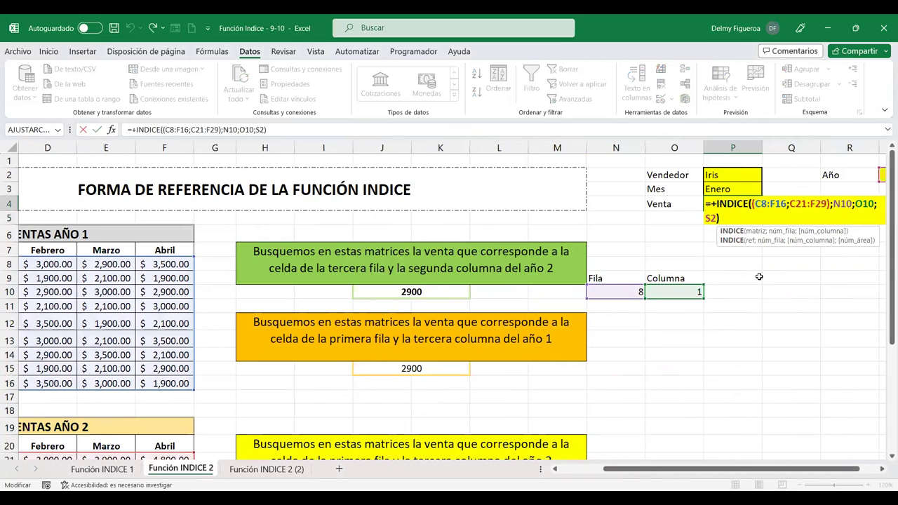
key("Return")
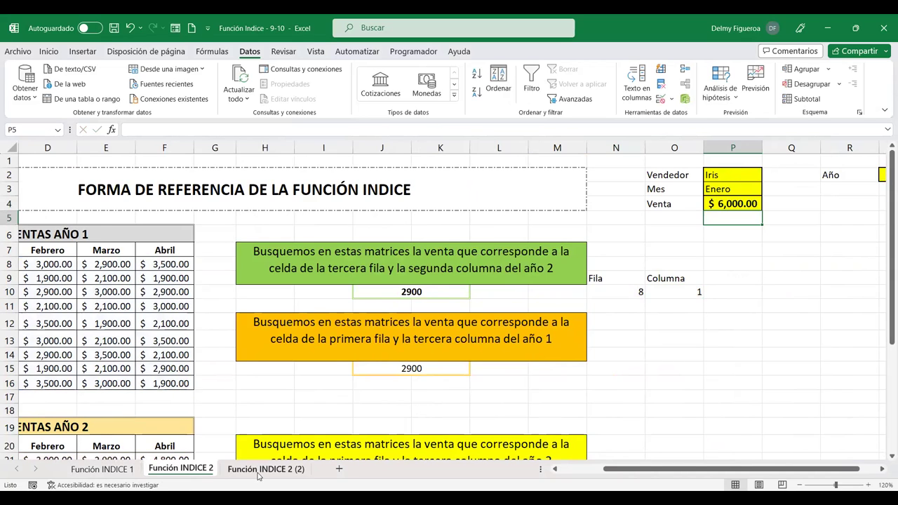
left_click(266, 468)
- Inspect the Venta formula in F2 and the helper numbers 1–4 in column A
left_click(325, 175)
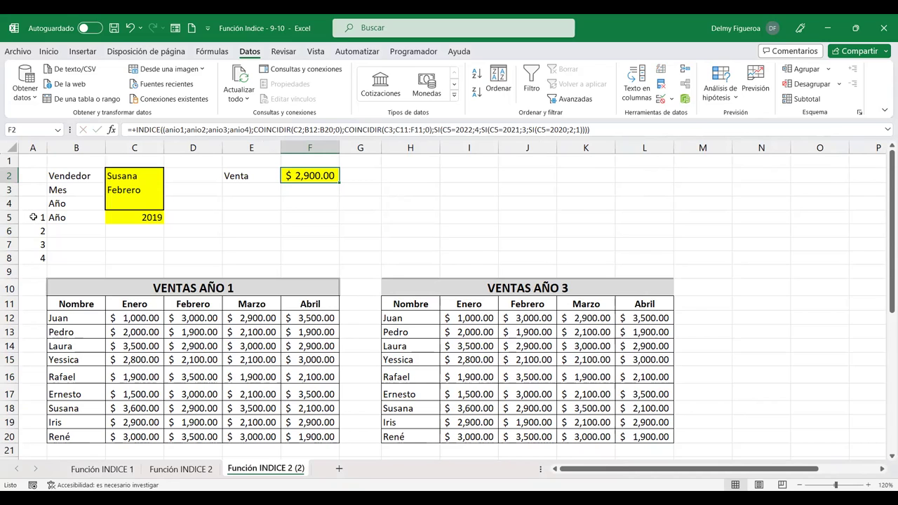
left_click_drag(33, 217, 40, 256)
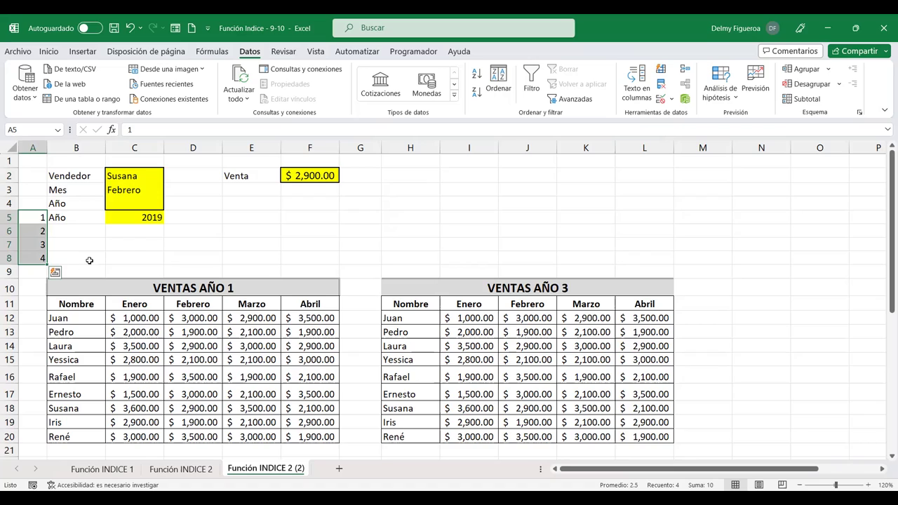
scroll(90, 261, "down", 5)
scroll(90, 261, "down", 2)
scroll(90, 261, "down", 2)
scroll(90, 261, "up", 7)
scroll(90, 261, "up", 1)
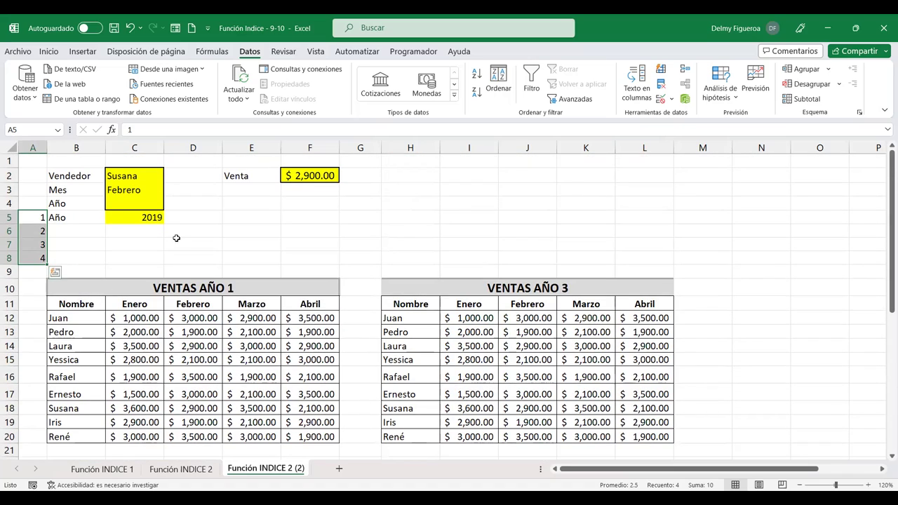
left_click(174, 235)
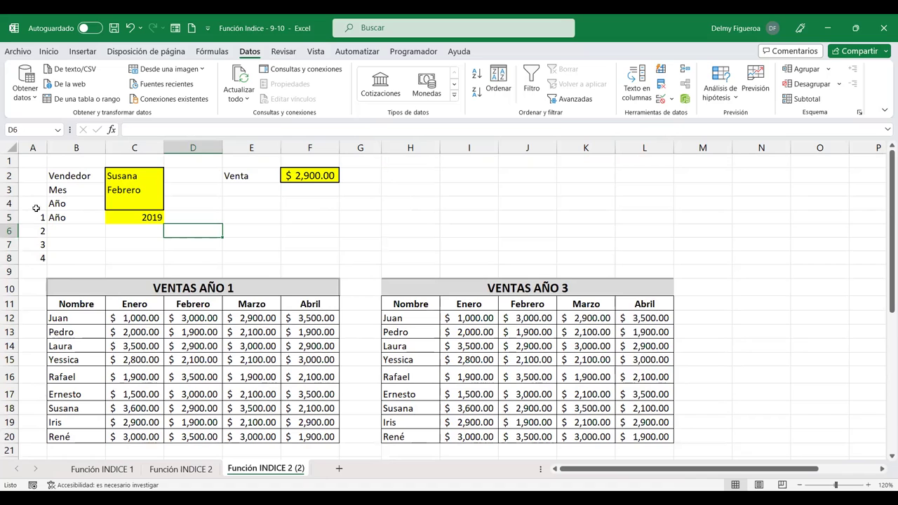
- Delete the blank row 4 with Eliminar
left_click(11, 203)
right_click(13, 208)
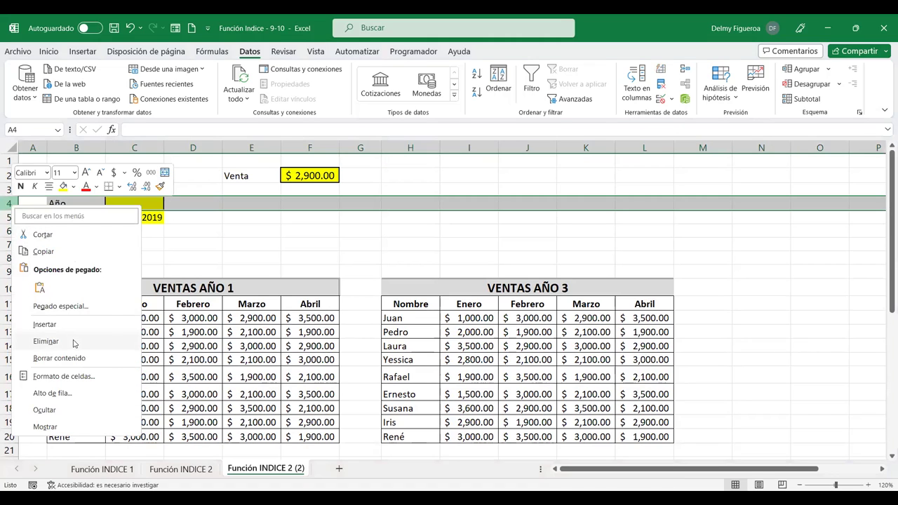
left_click(75, 343)
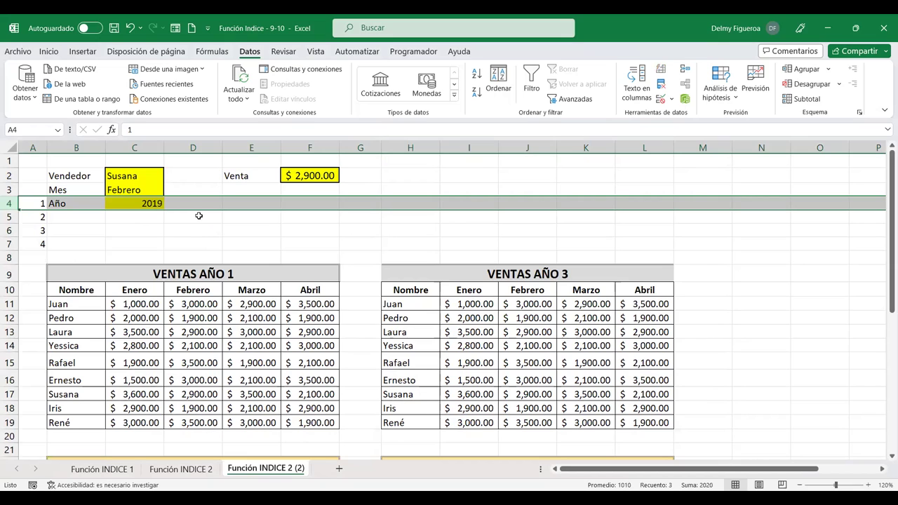
left_click(146, 216)
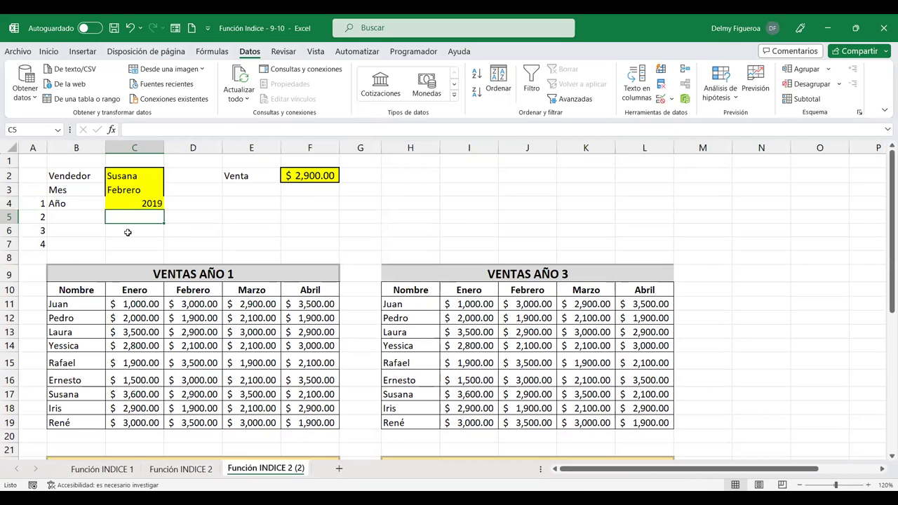
- Clear the helper numbers 1–4 from column A
left_click(87, 244)
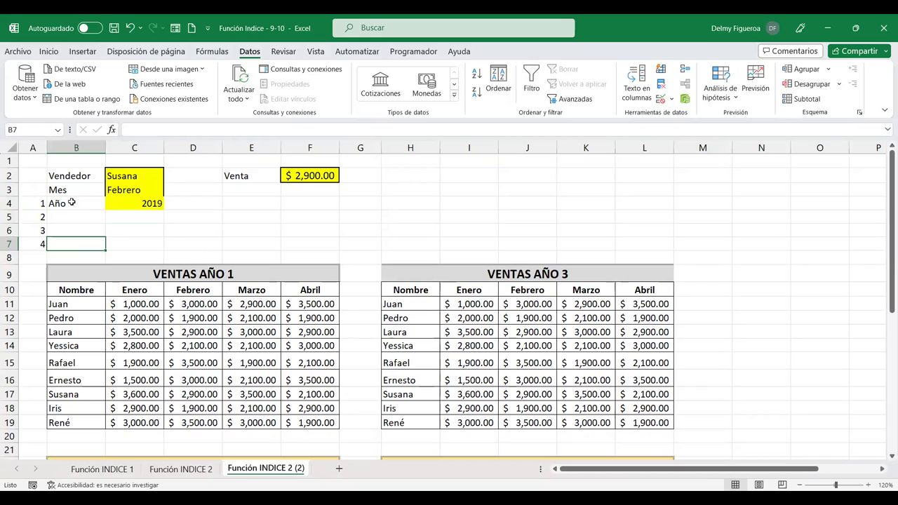
left_click_drag(39, 203, 38, 242)
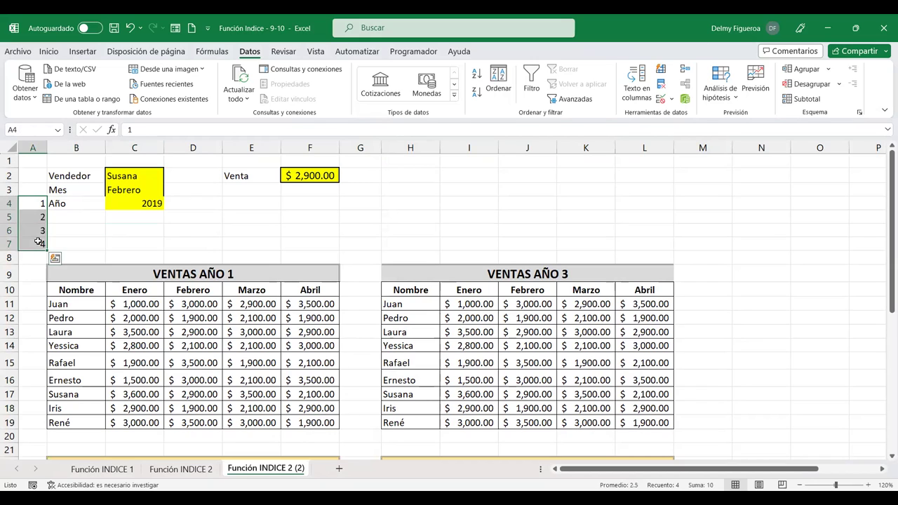
key("Delete")
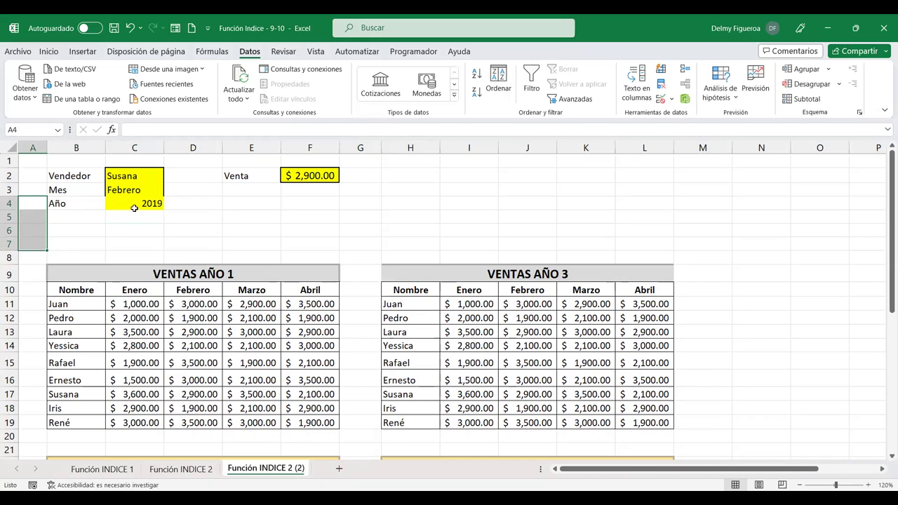
left_click(134, 205)
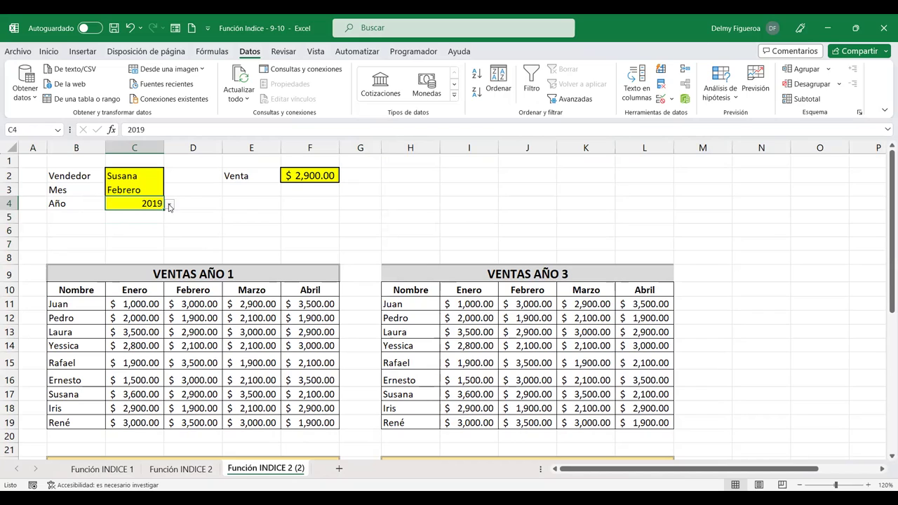
- Try 2022, 2020 and 2019 in the Año dropdown, ending on 2022
left_click(169, 205)
left_click(155, 245)
left_click(147, 226)
left_click(169, 204)
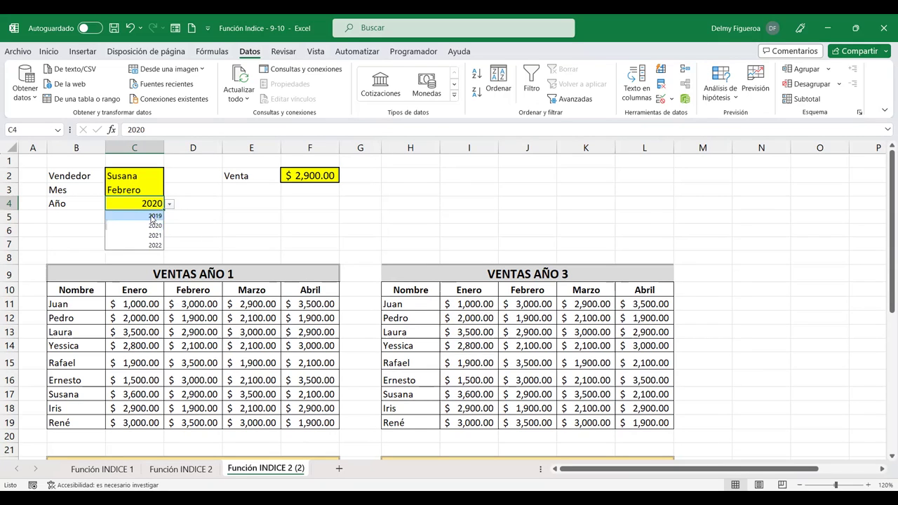
left_click(153, 217)
left_click(169, 204)
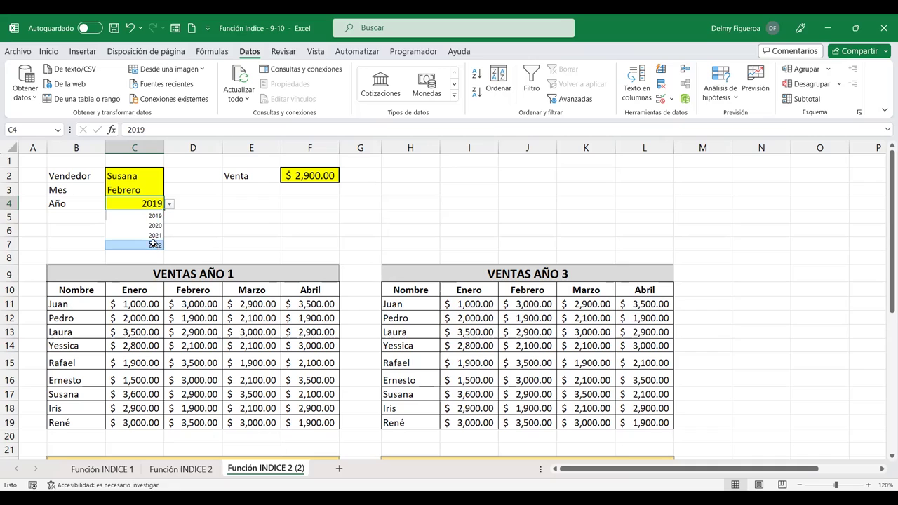
left_click(154, 246)
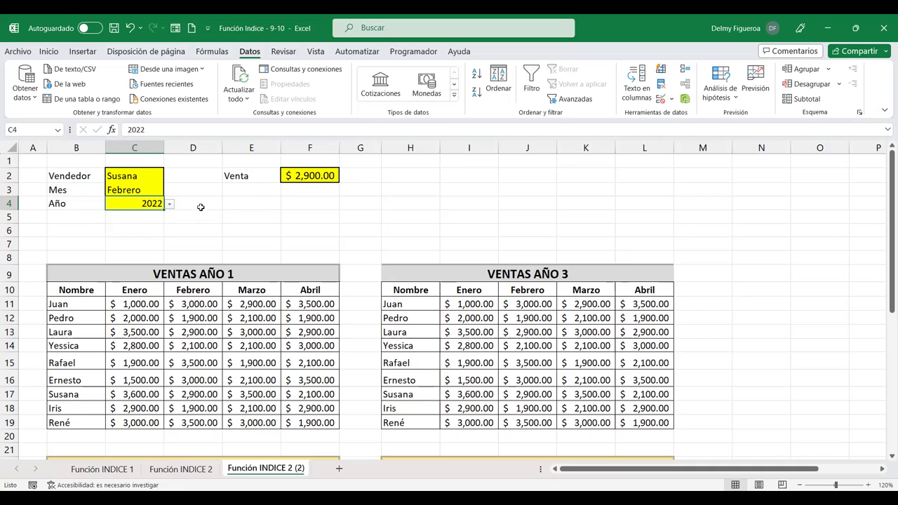